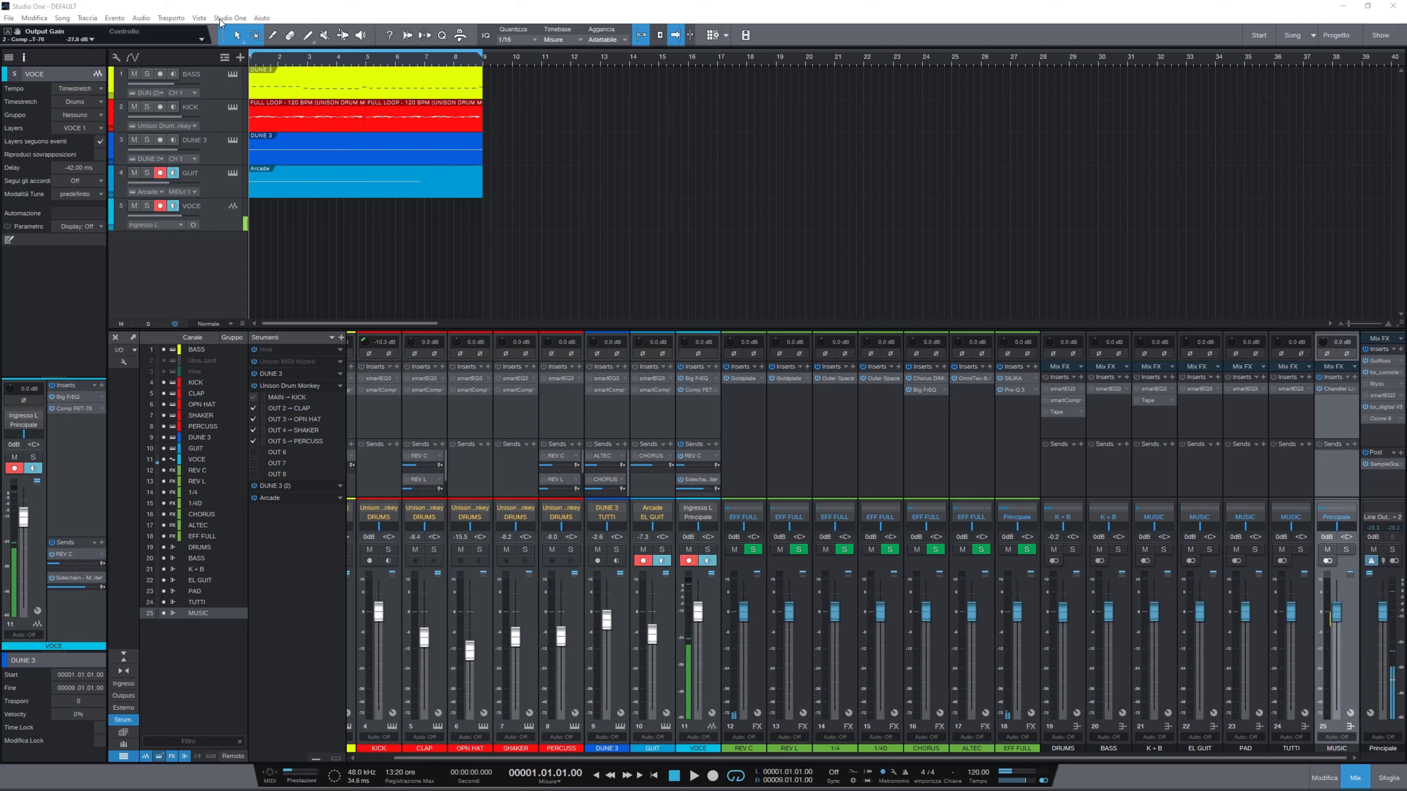
Step: Review the audio device setup in the program options and leave it without making changes
click(221, 19)
click(254, 171)
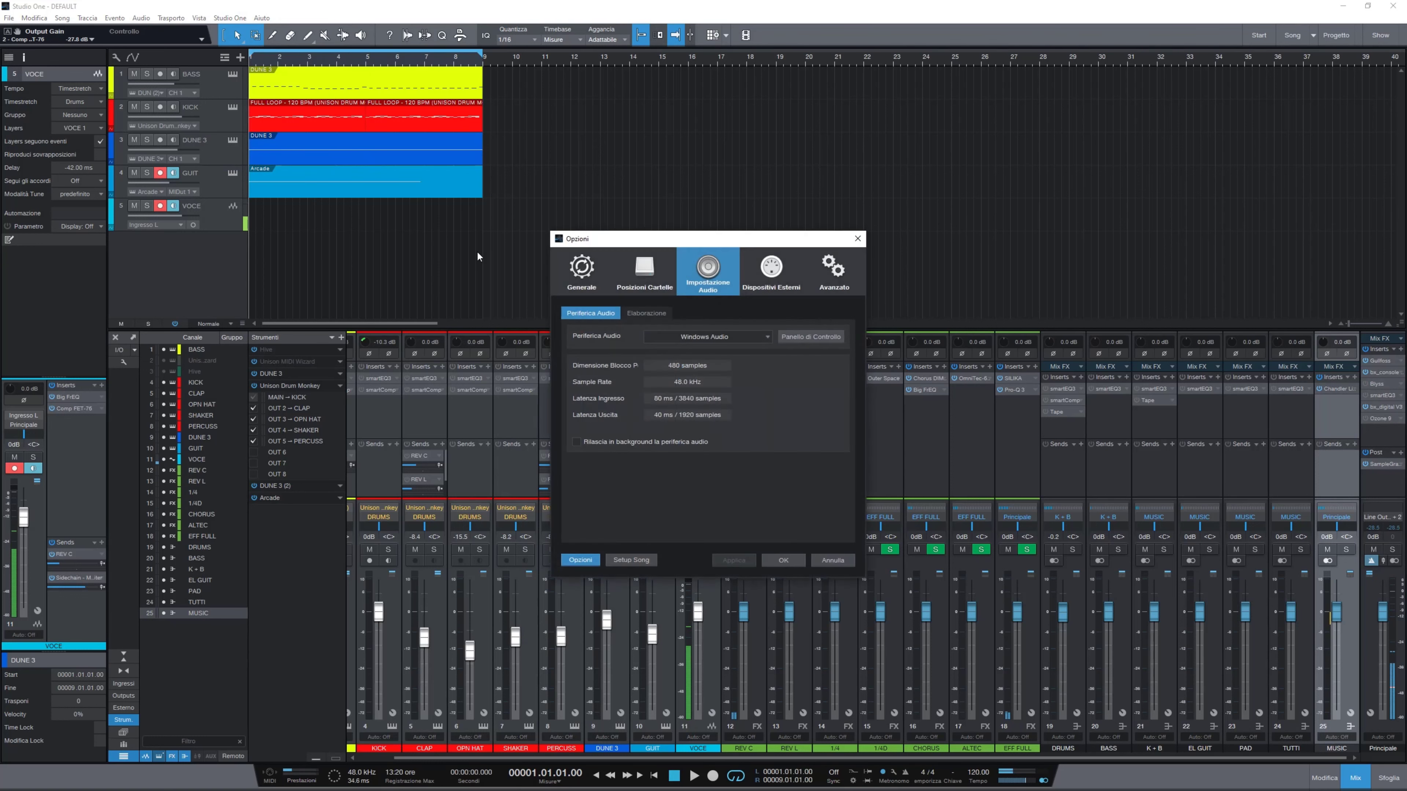
click(820, 561)
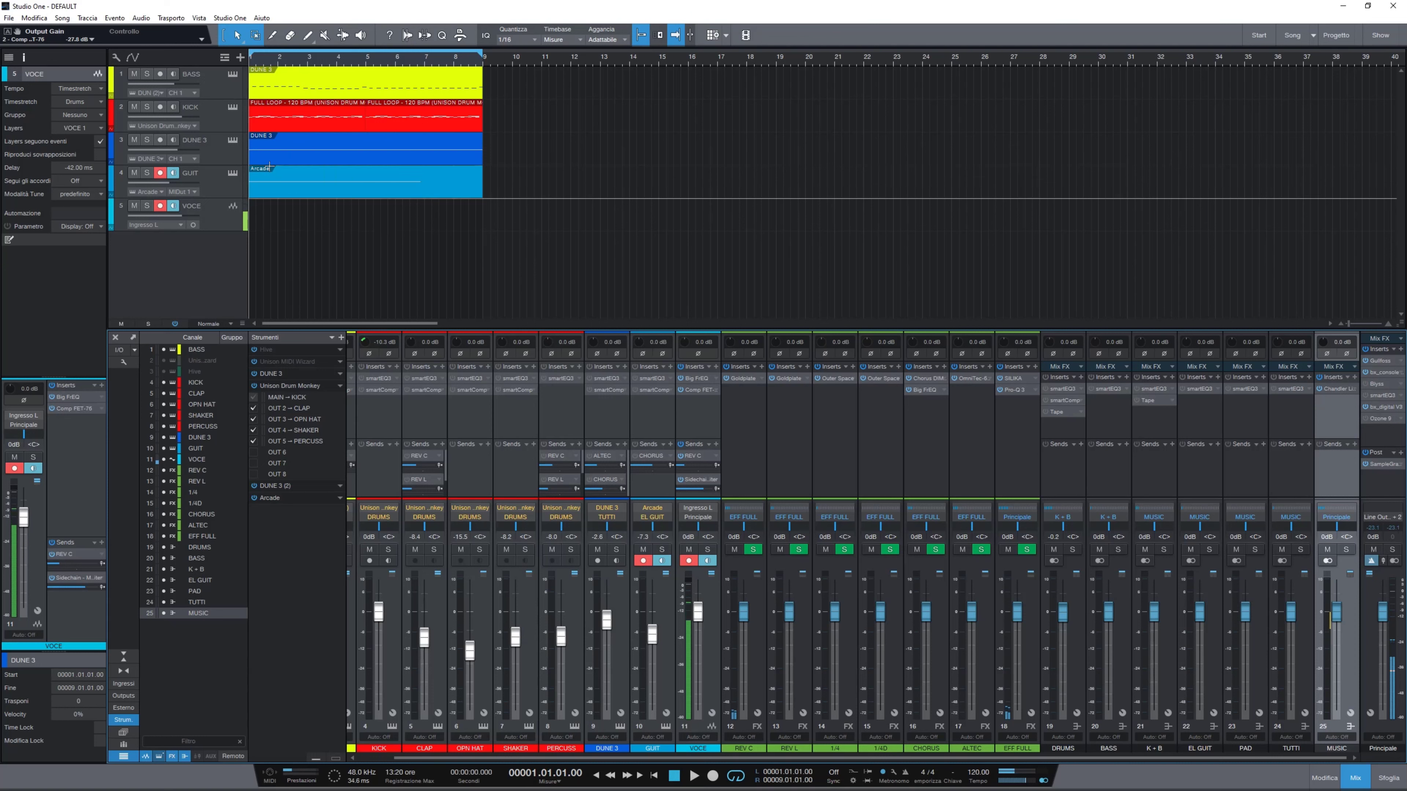
Step: Recolor the VOCE track pinkish red while the song plays, and save the song
click(693, 777)
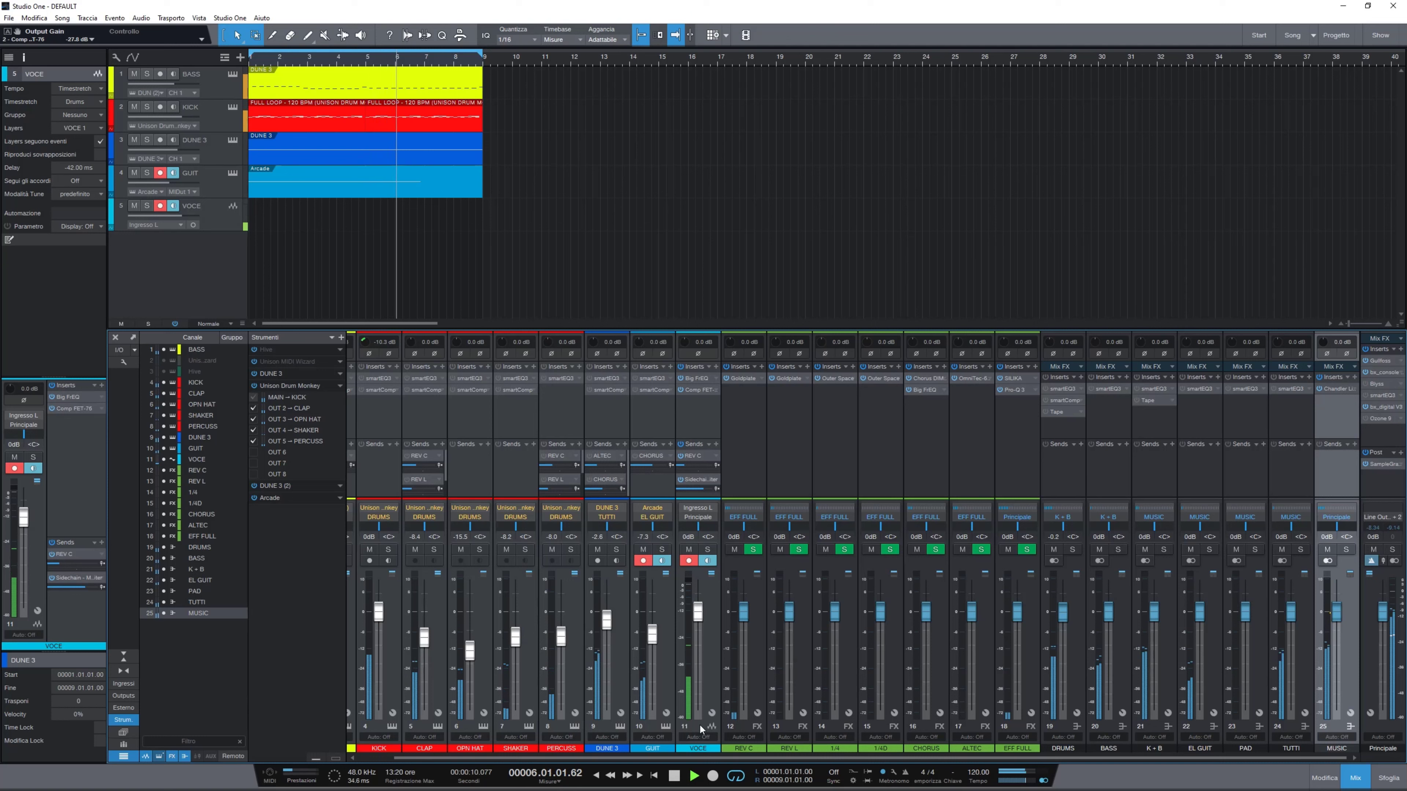
click(699, 748)
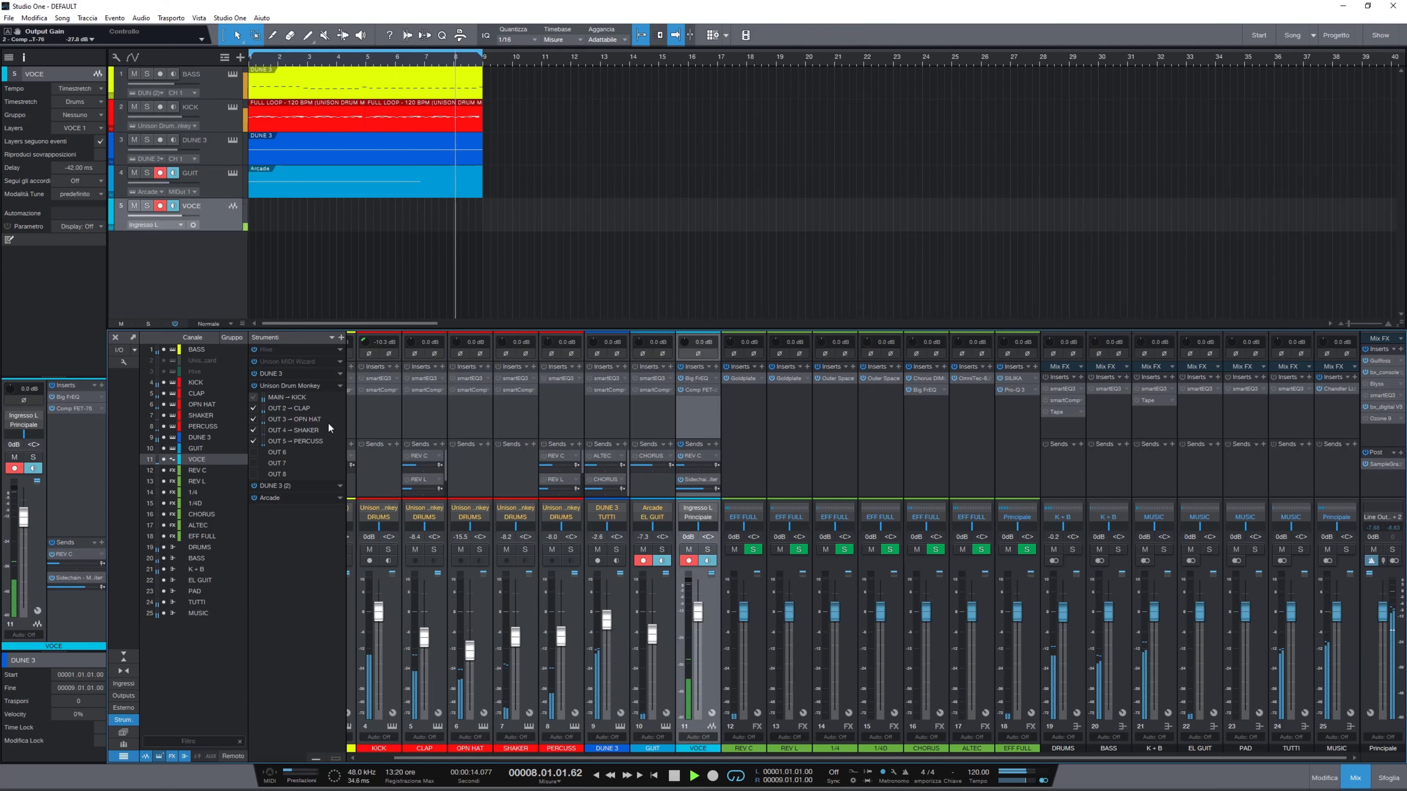
click(111, 216)
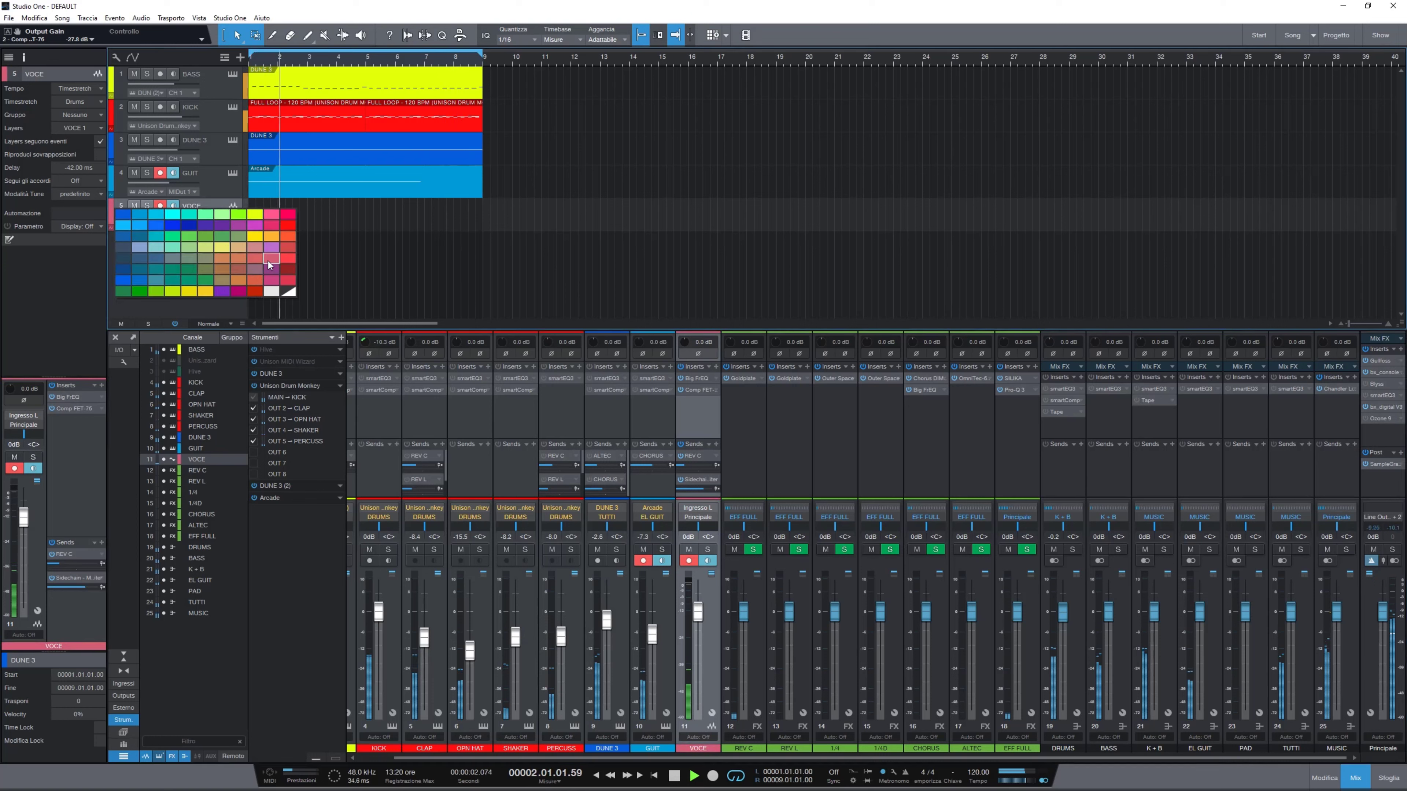
click(275, 227)
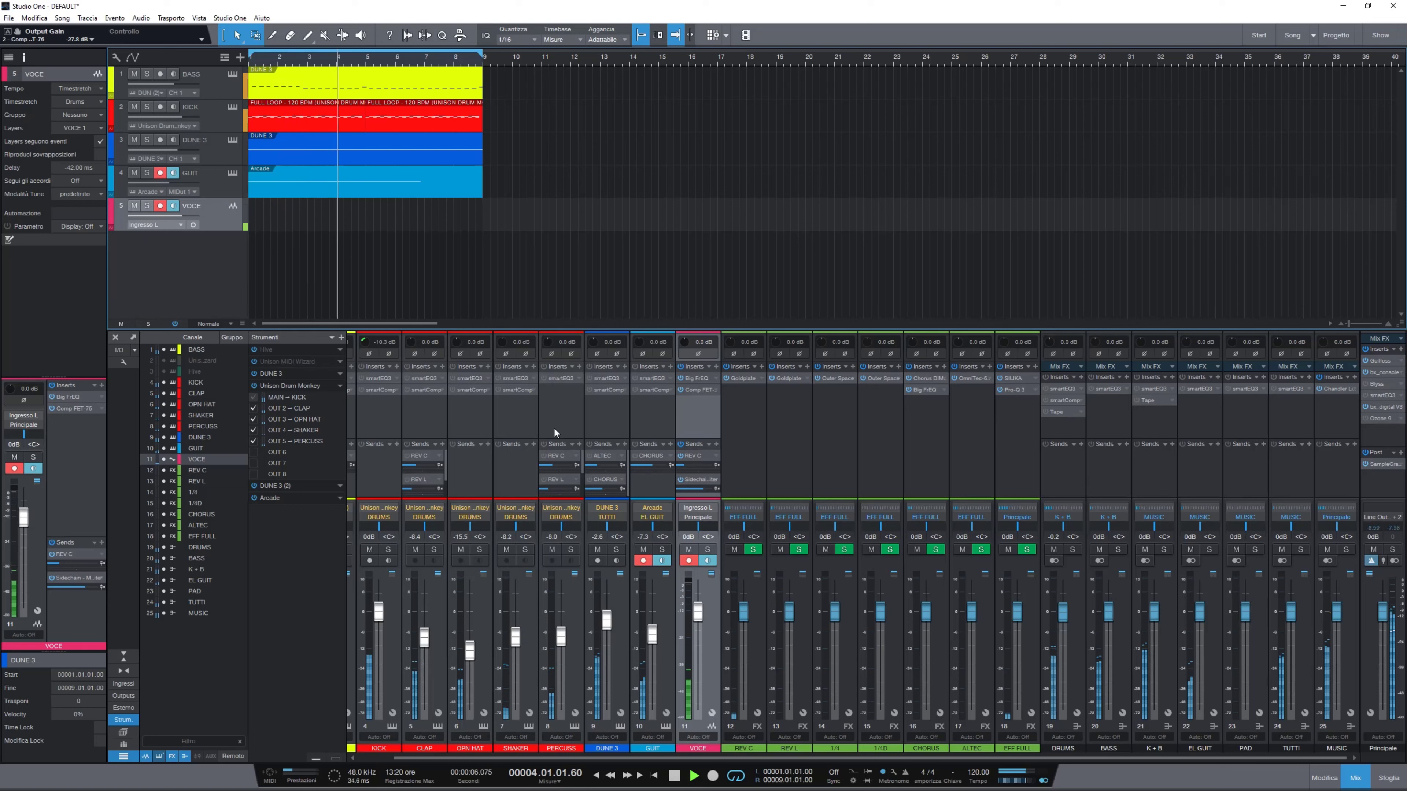
key(ctrl+s)
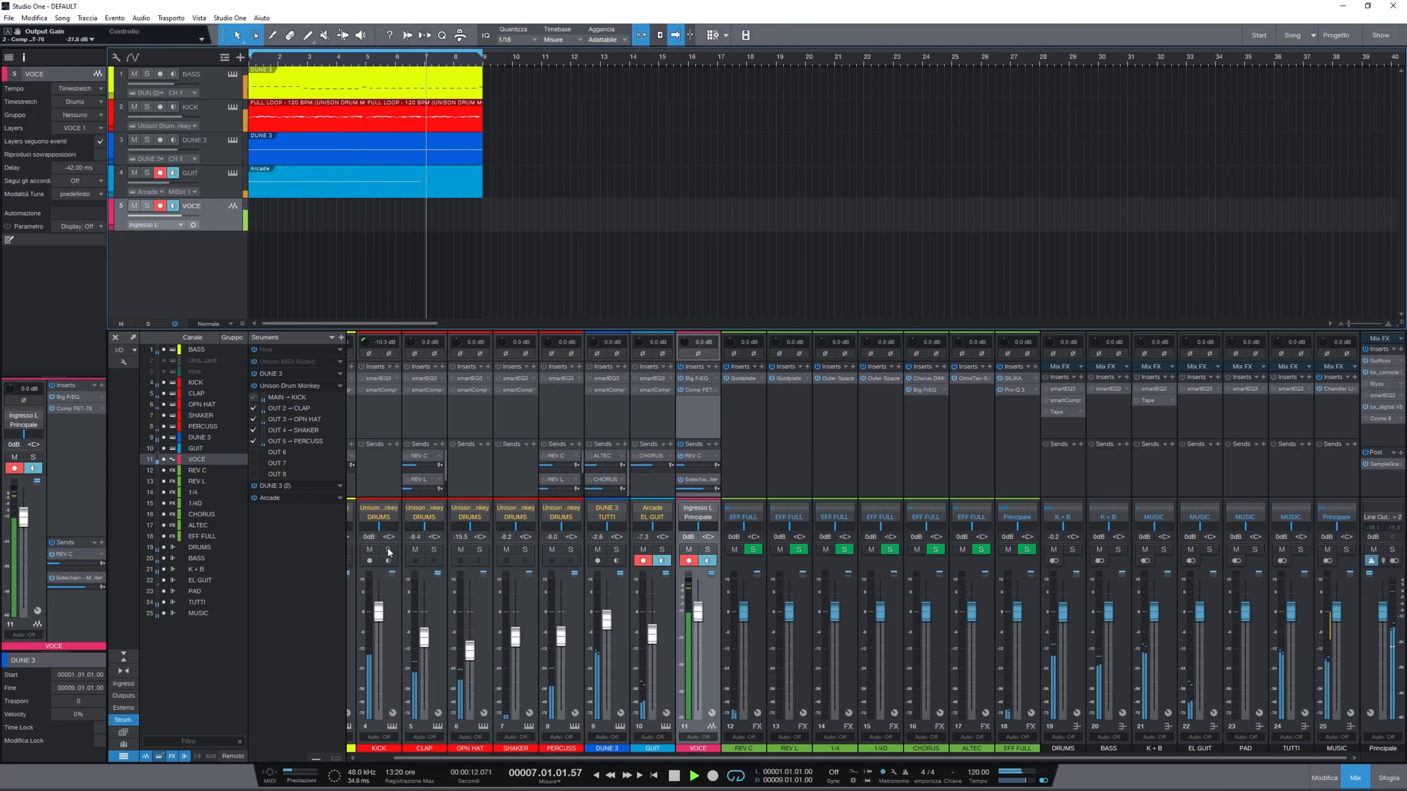
Step: Solo the KICK channel and remove all of its insert effects
key(s)
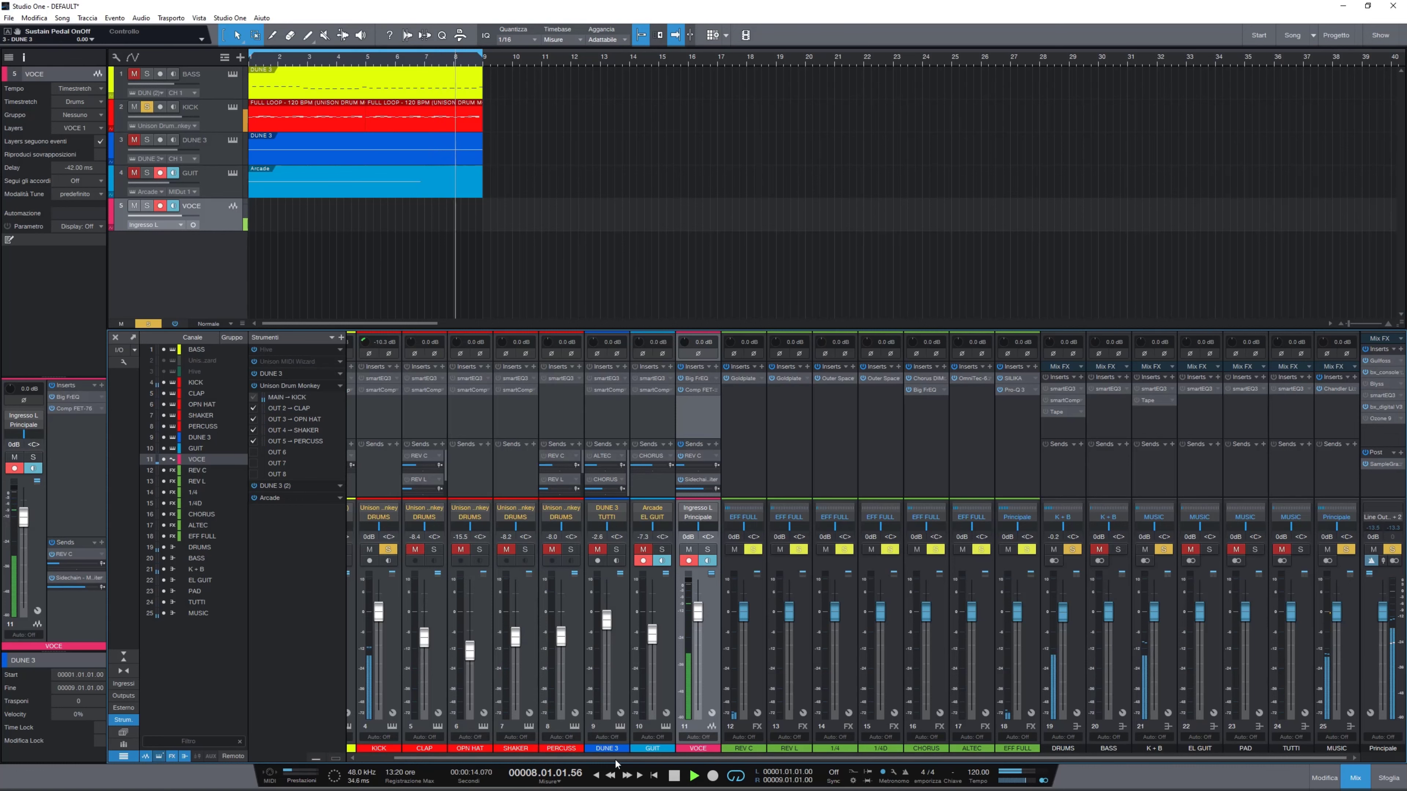
drag(566, 759, 530, 760)
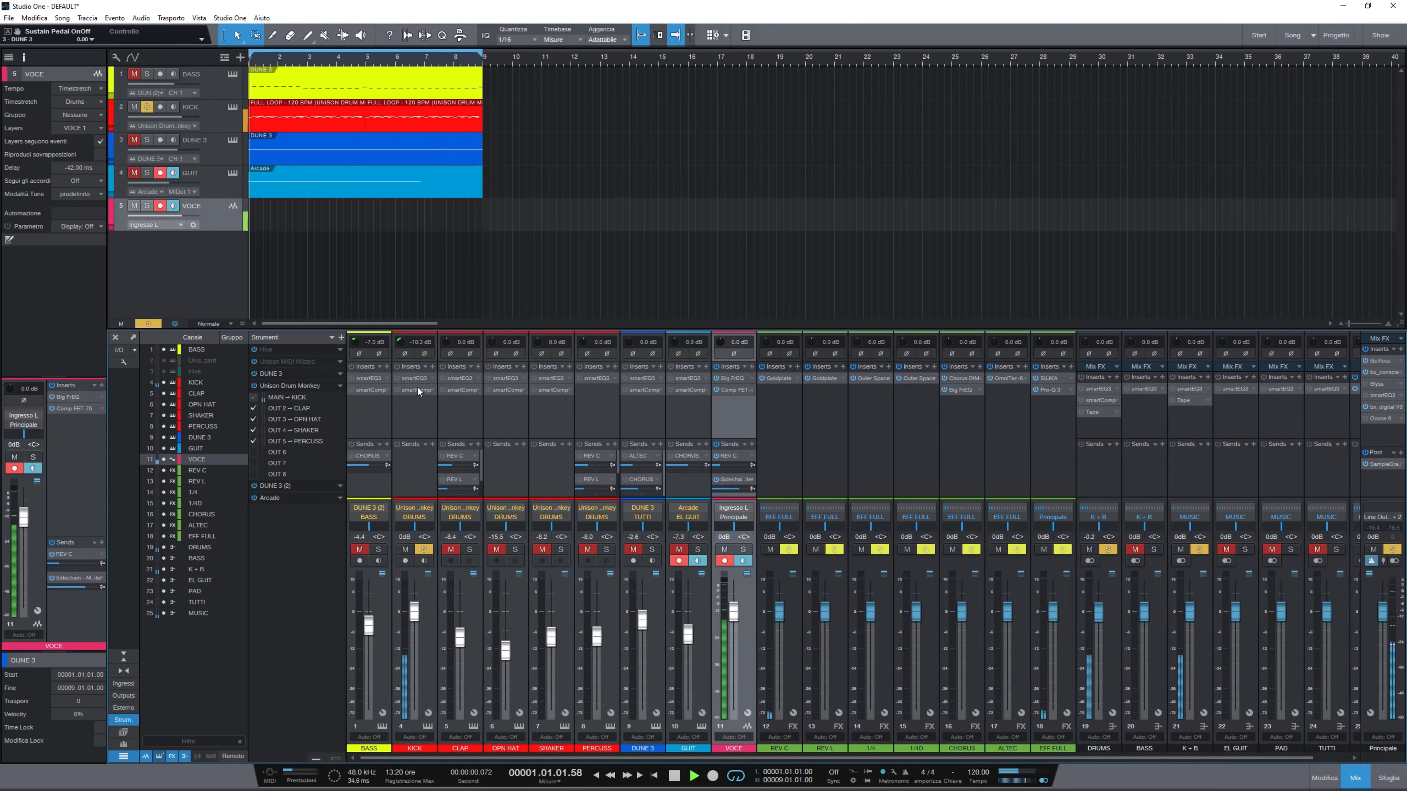
click(427, 370)
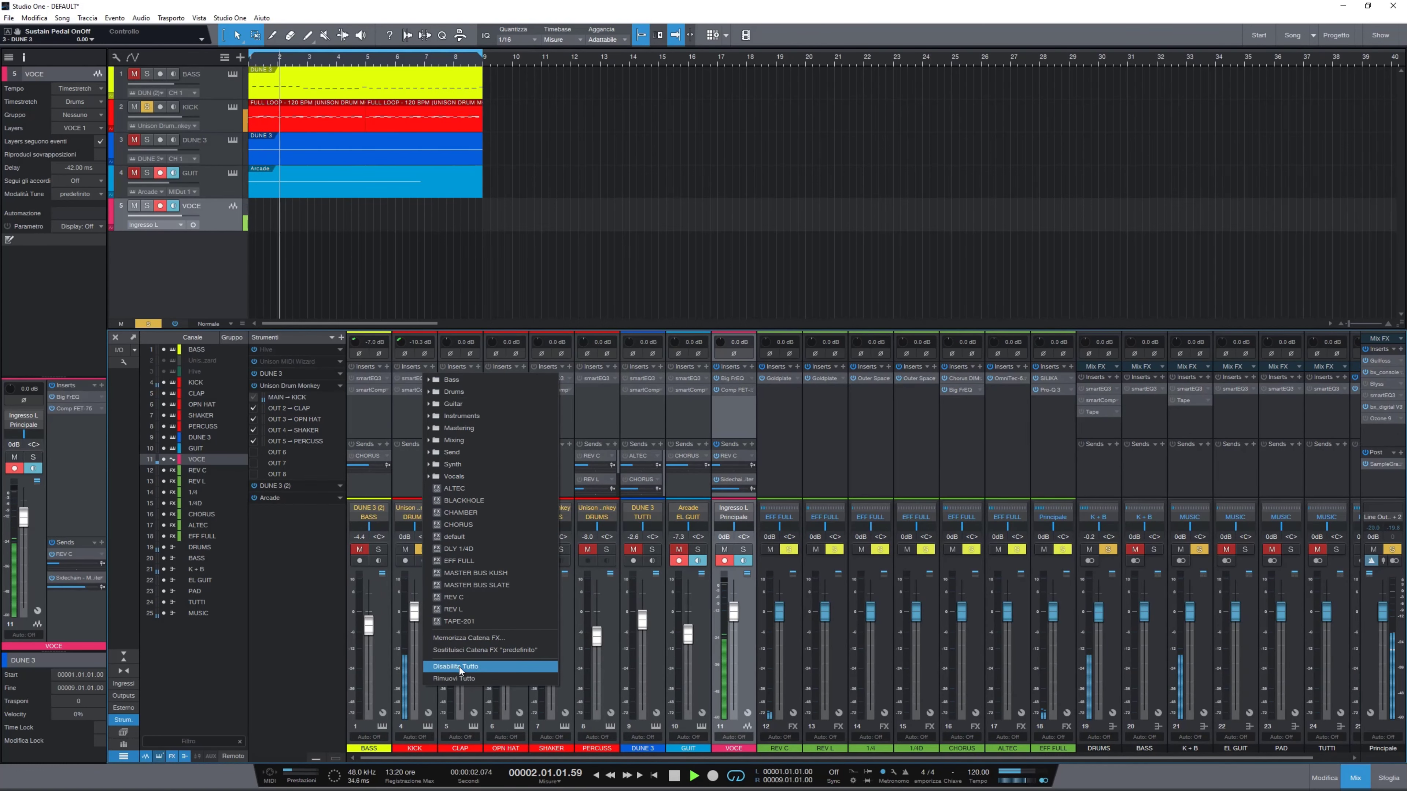
click(487, 672)
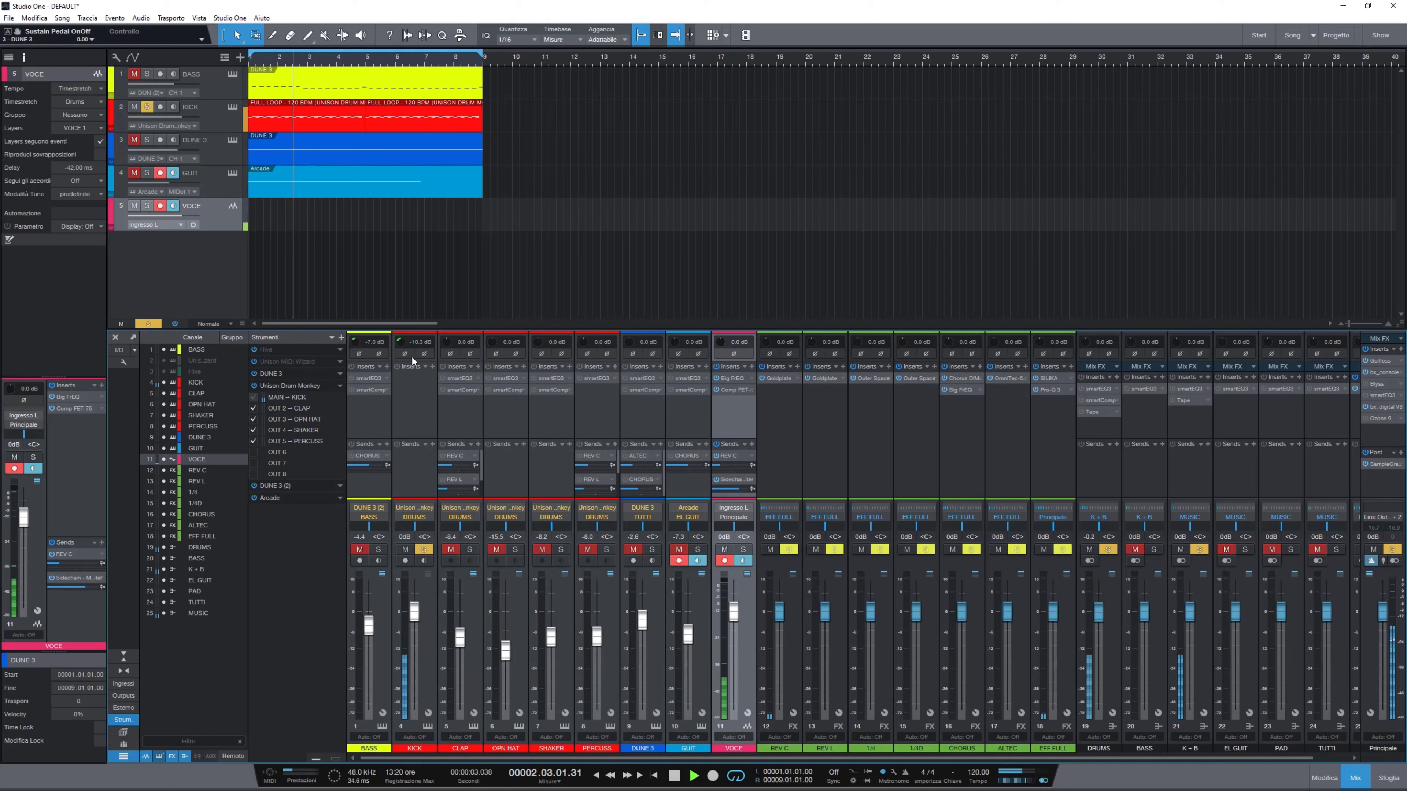
Step: Insert Slate Digital's Virtual Mix Rack on the KICK channel
click(433, 367)
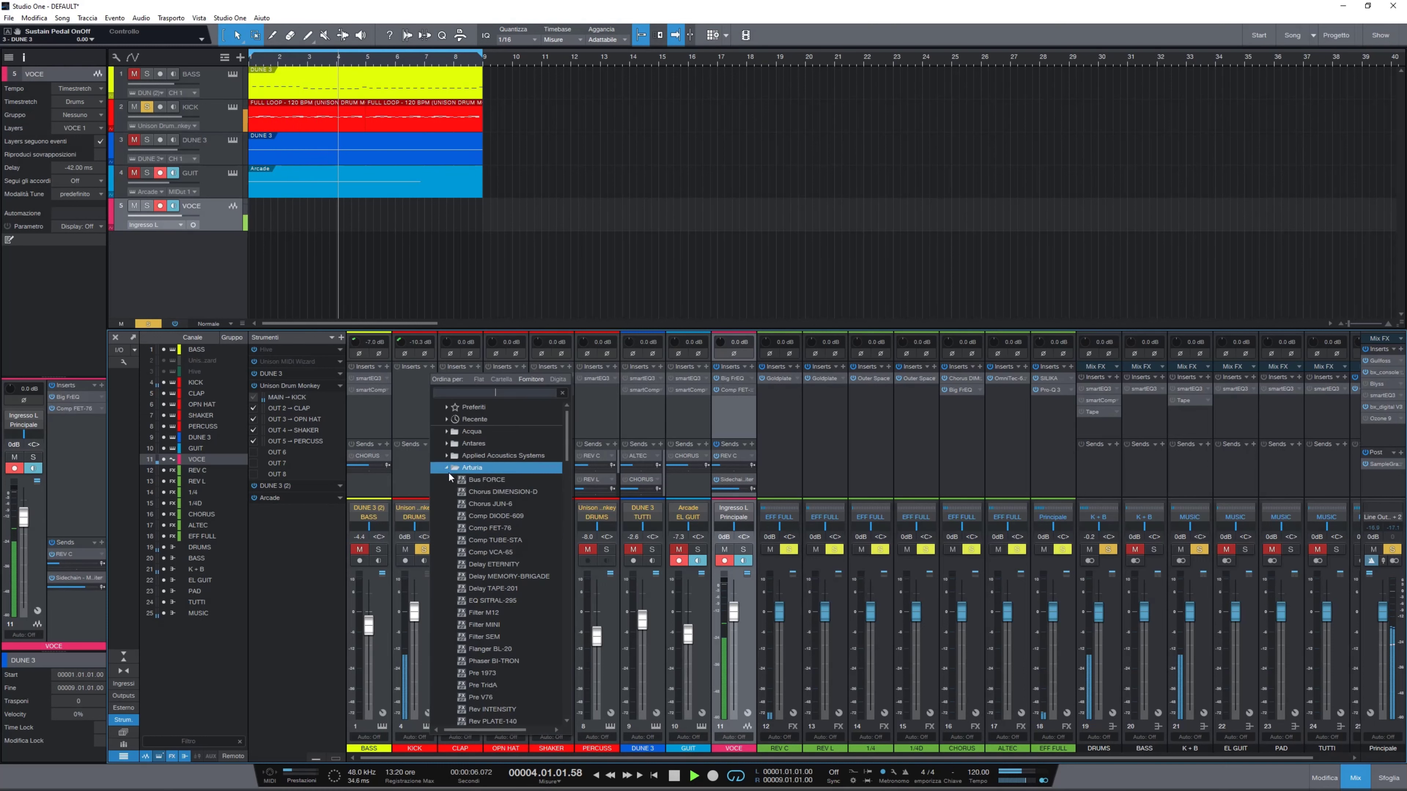
click(574, 467)
drag(591, 464, 598, 583)
click(475, 483)
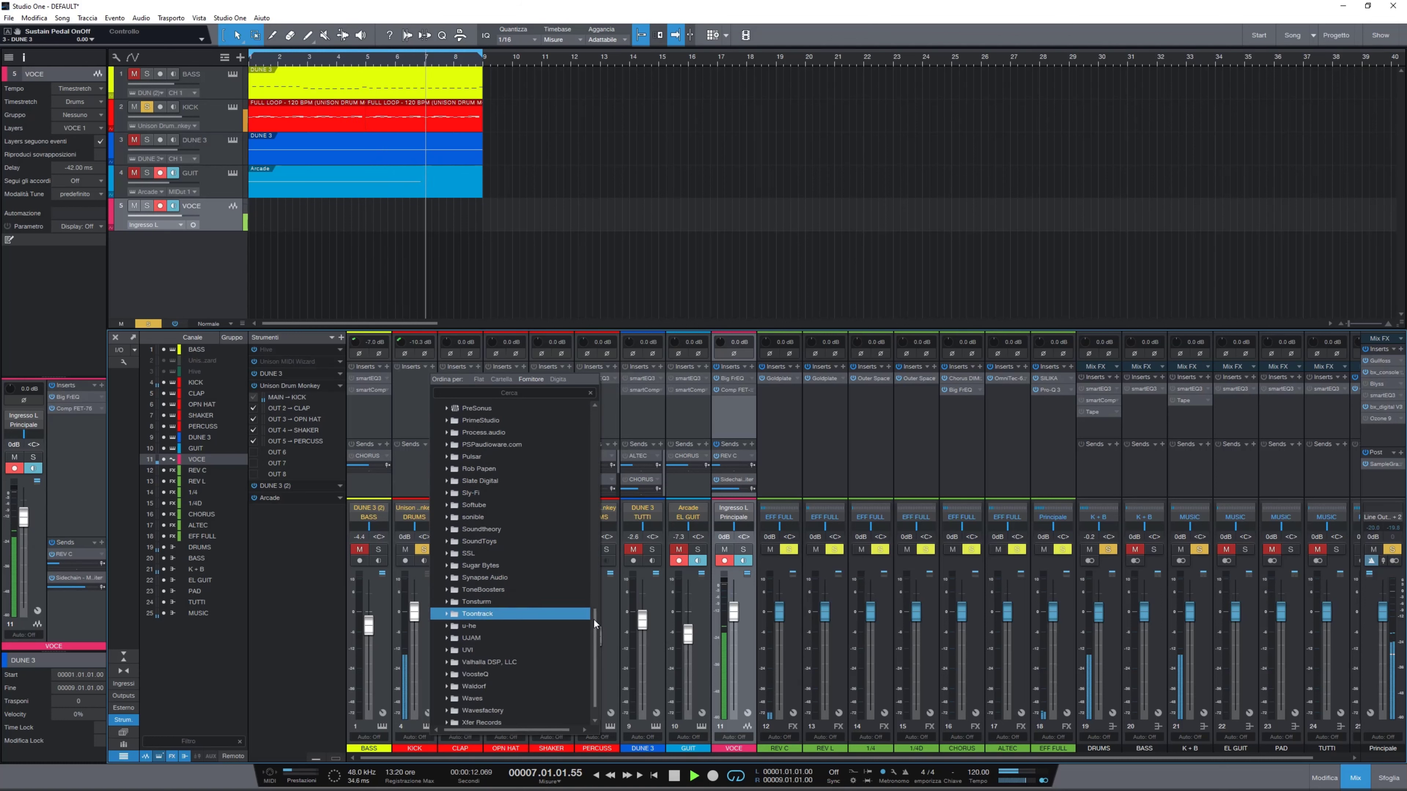
drag(597, 641, 599, 649)
click(479, 453)
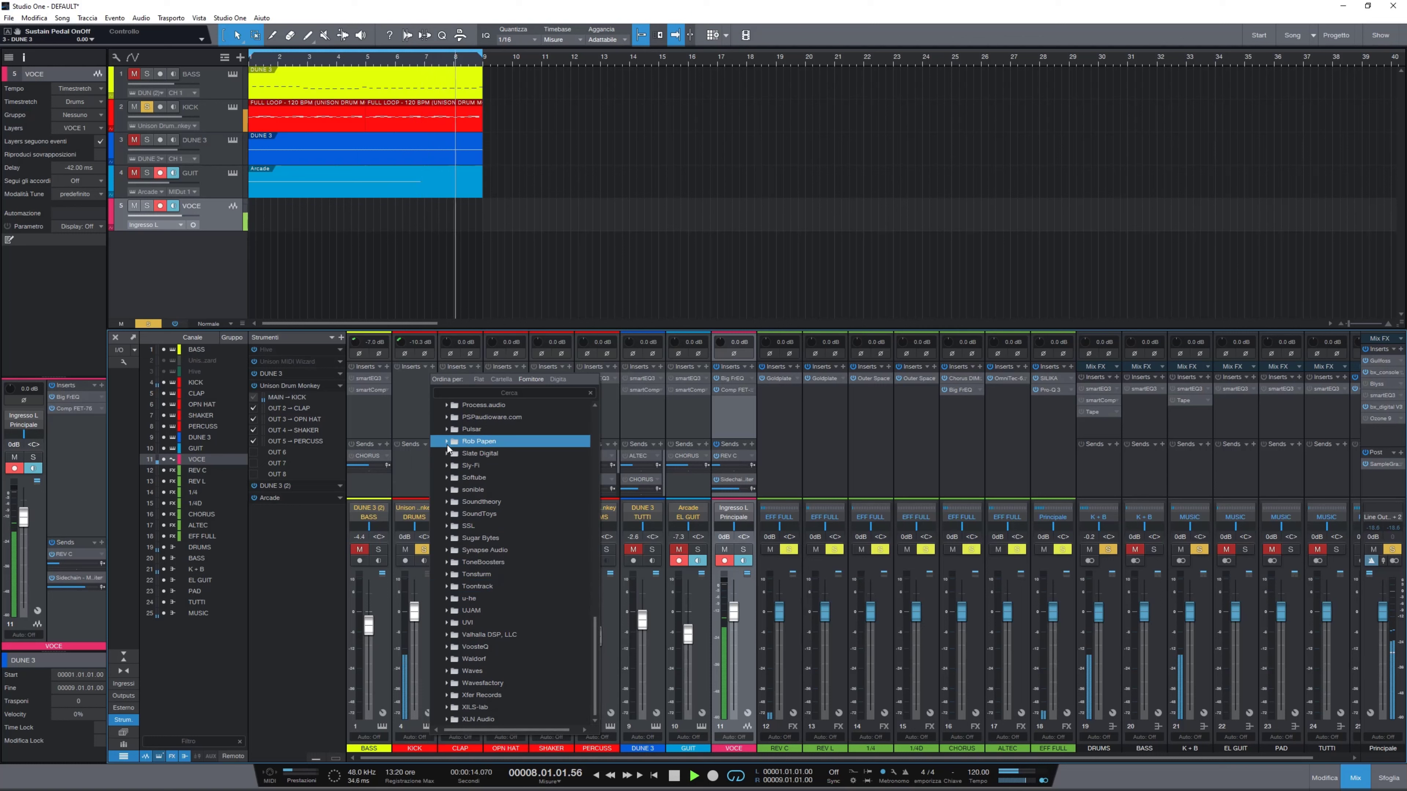
click(482, 539)
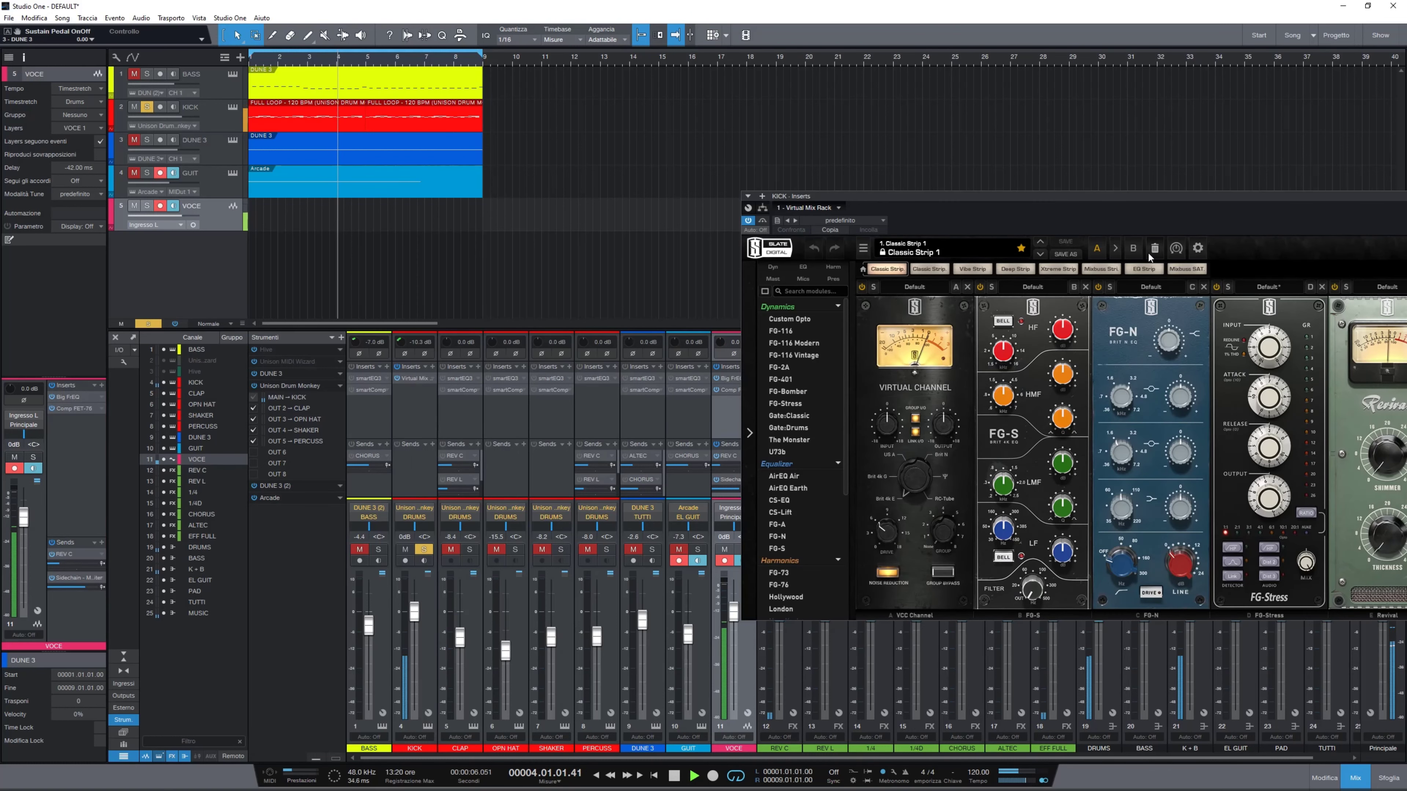
Step: Empty the Virtual Mix Rack of its preset modules and load VCC Channel into the first slot
click(1149, 253)
drag(1051, 193, 1097, 109)
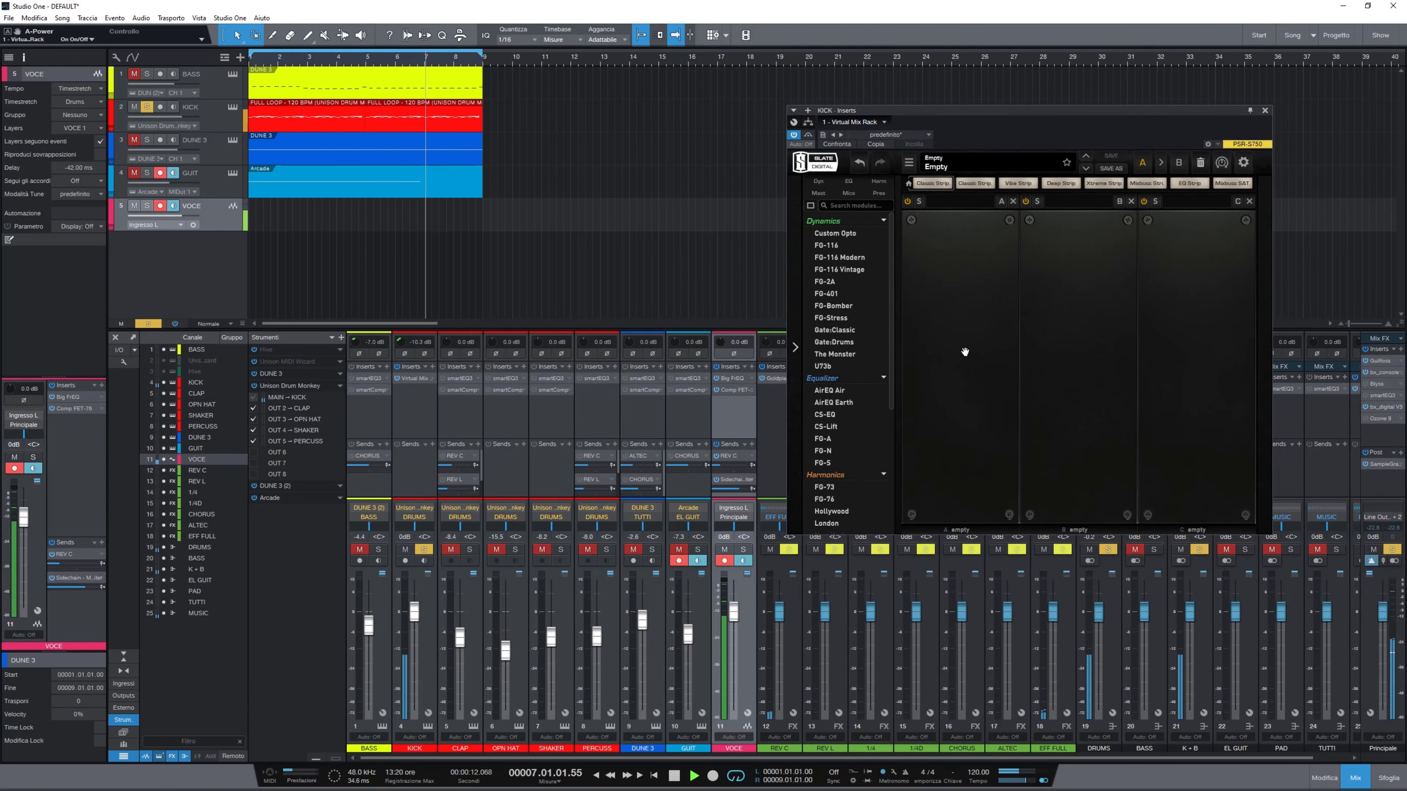
scroll(871, 381, down, 3)
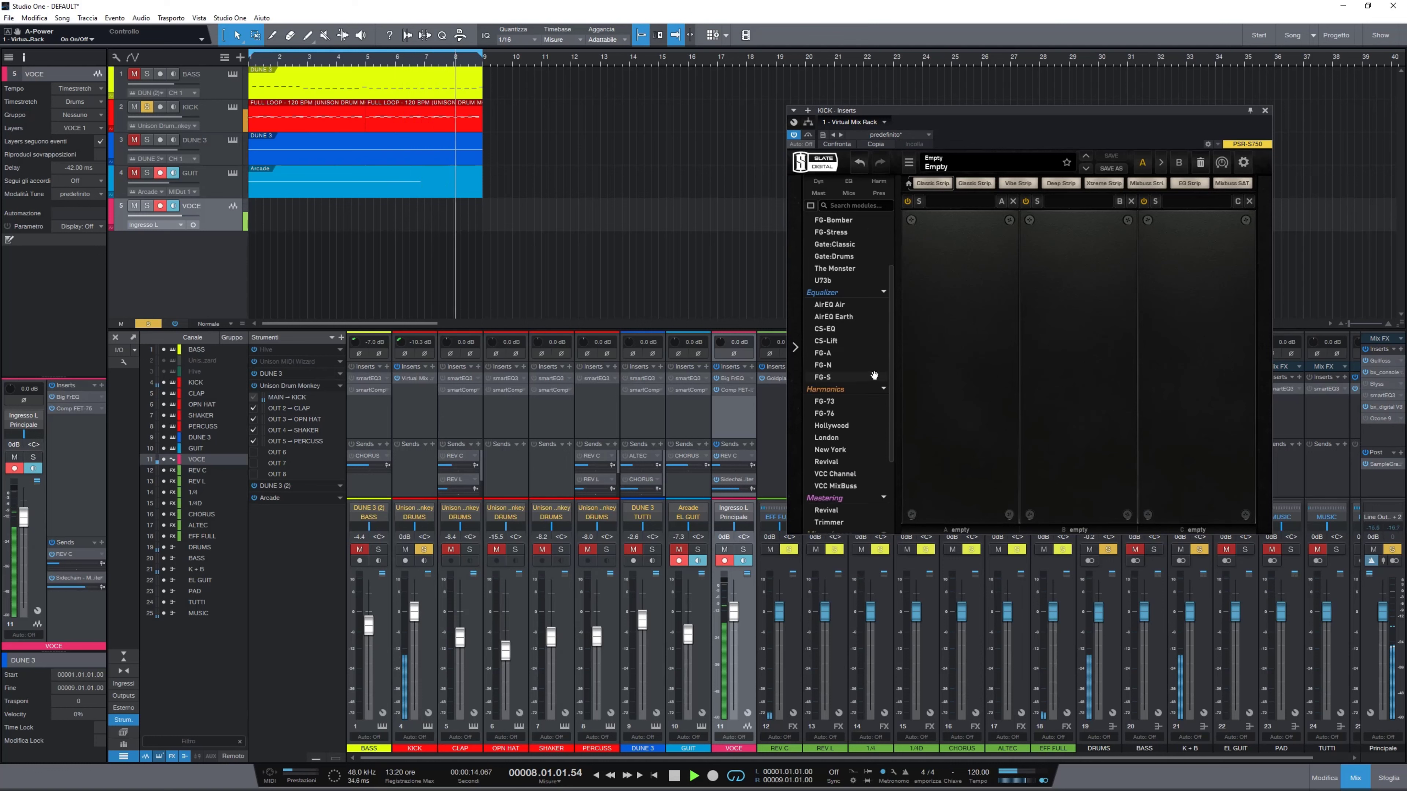
scroll(874, 377, down, 2)
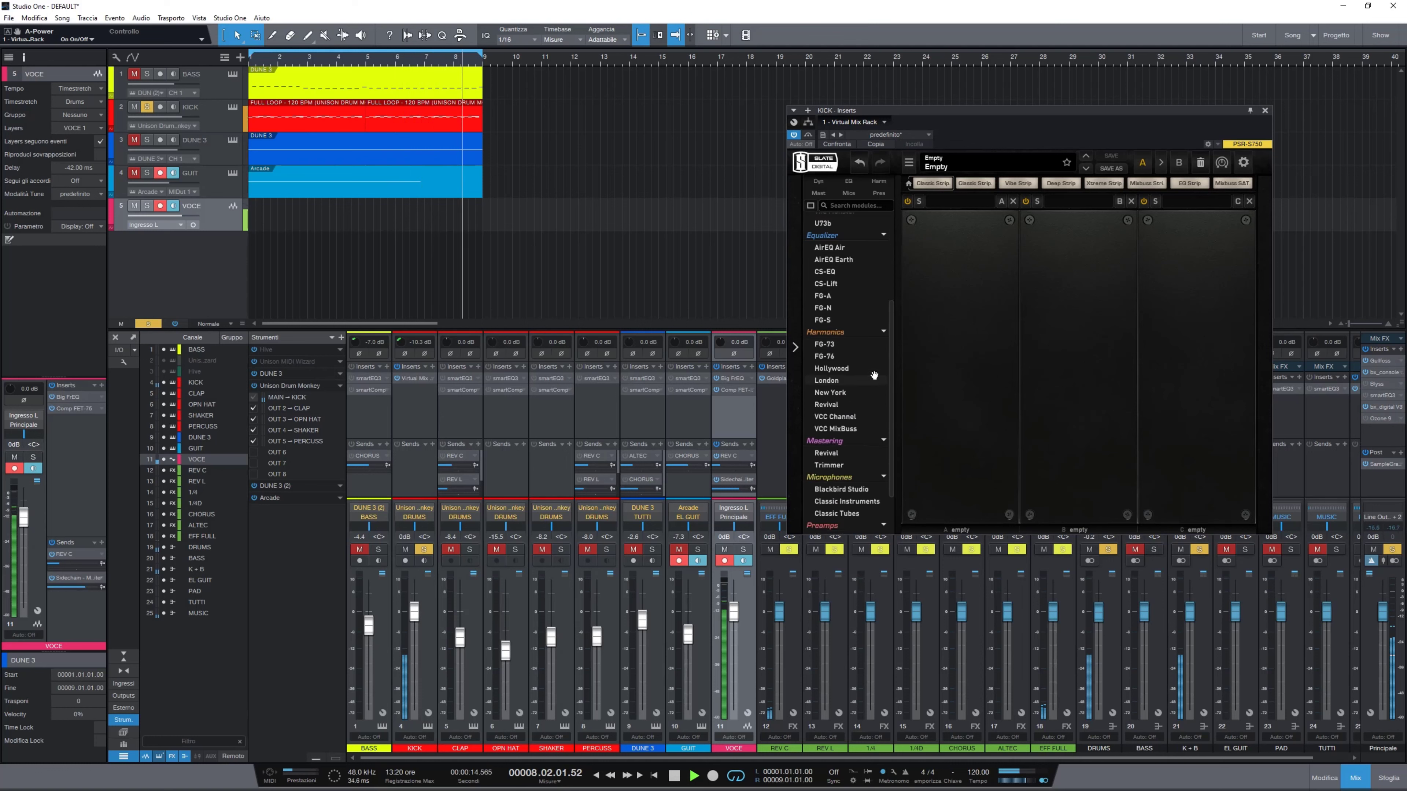
double_click(843, 419)
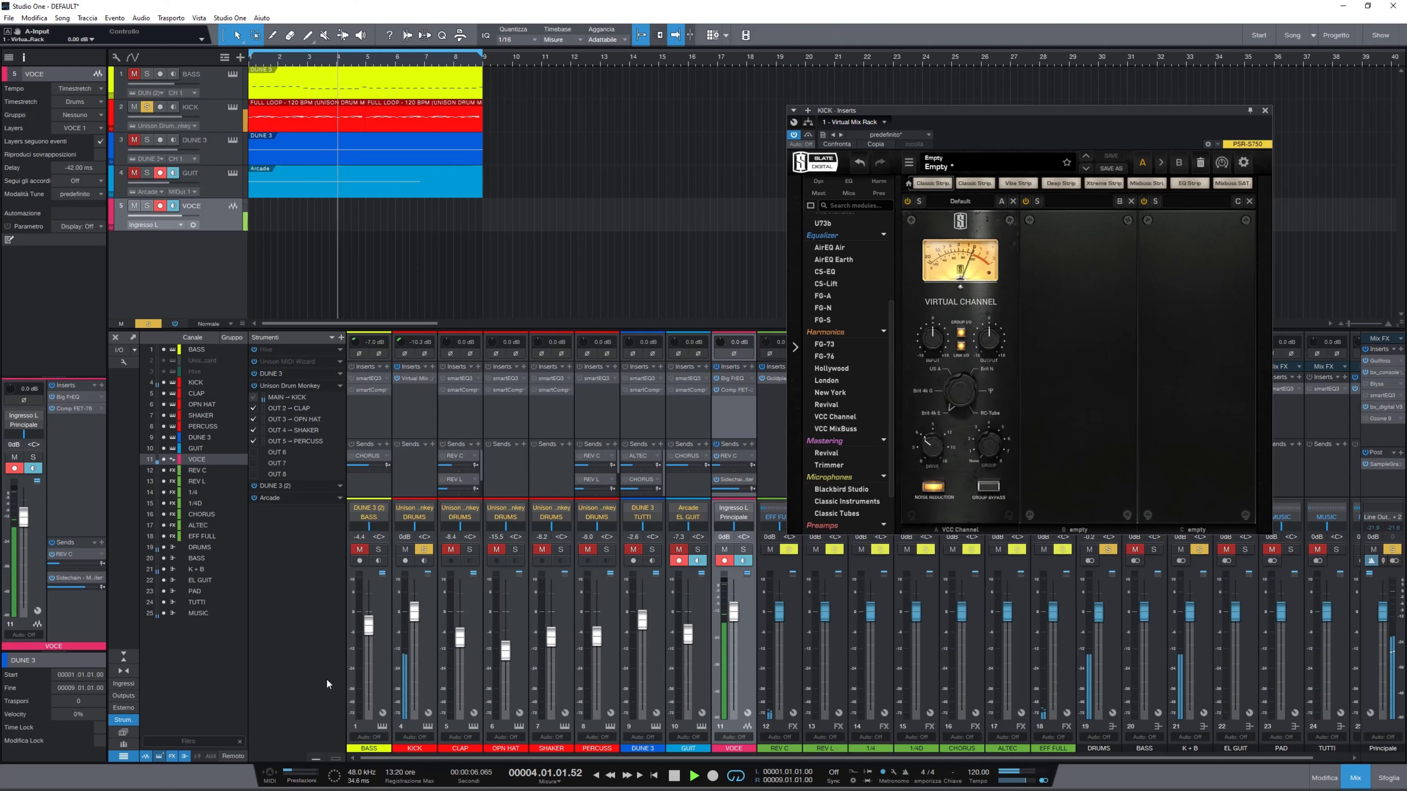
Step: Select the KICK channel, raise the VCC Channel's Drive to 18 dB and bring it back down to about the middle
click(421, 609)
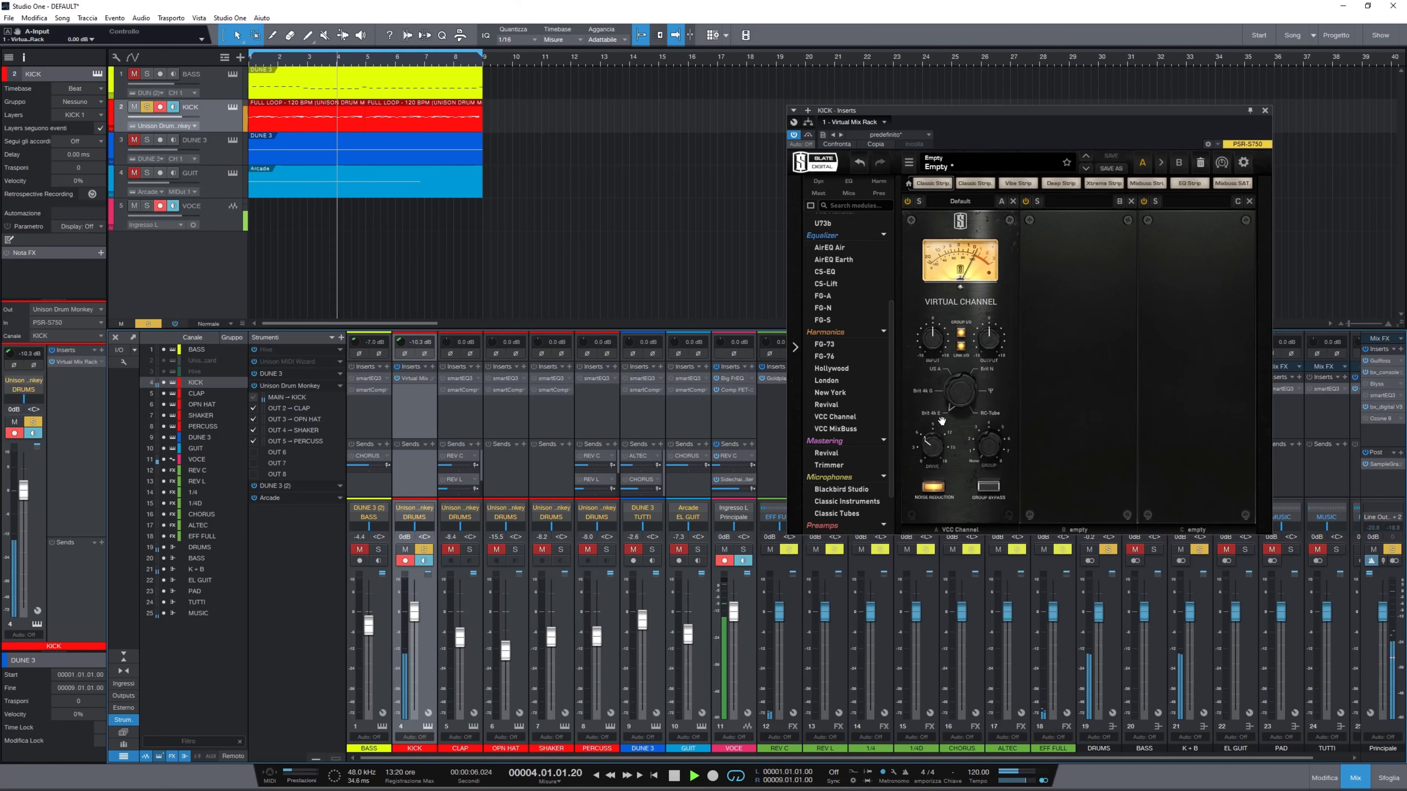
mouse_move(934, 453)
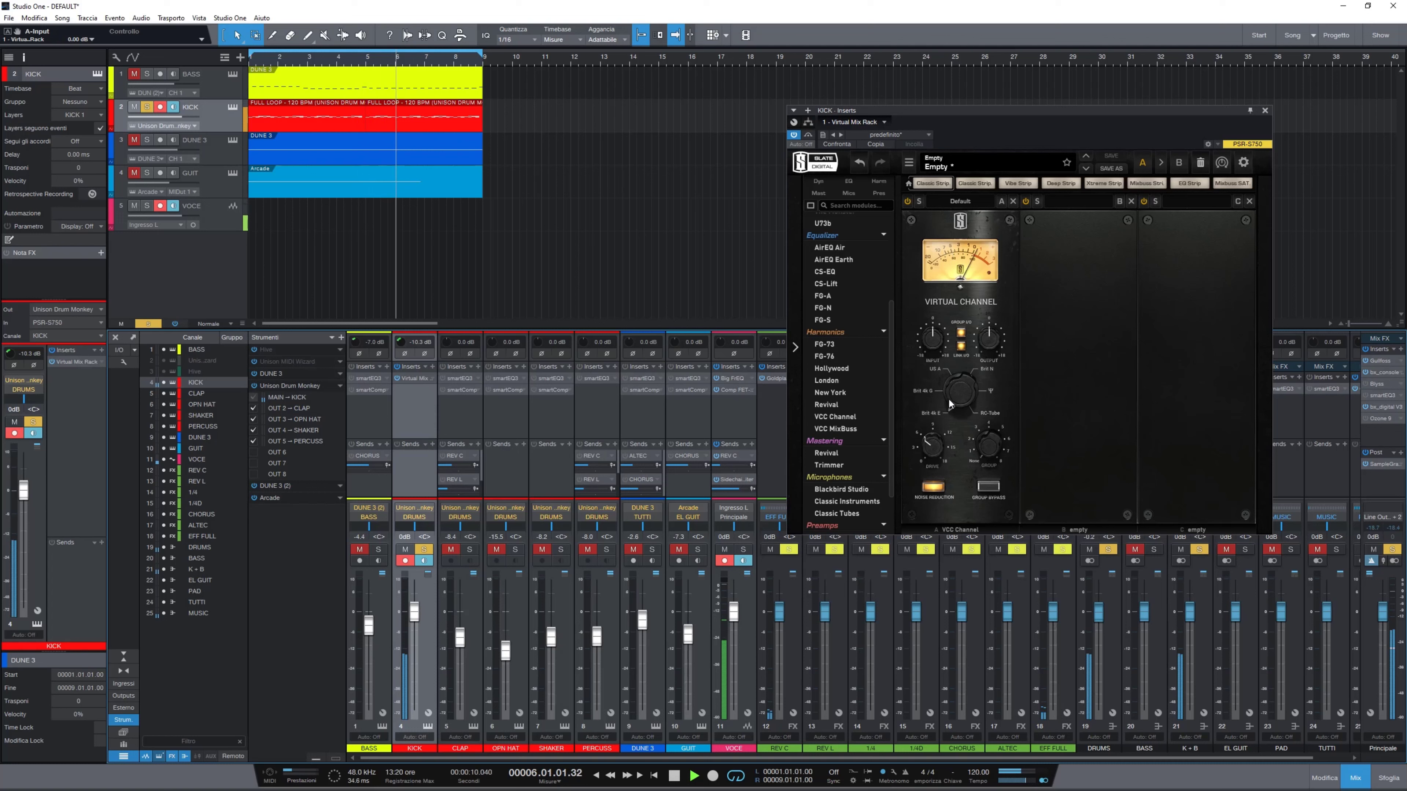
click(907, 202)
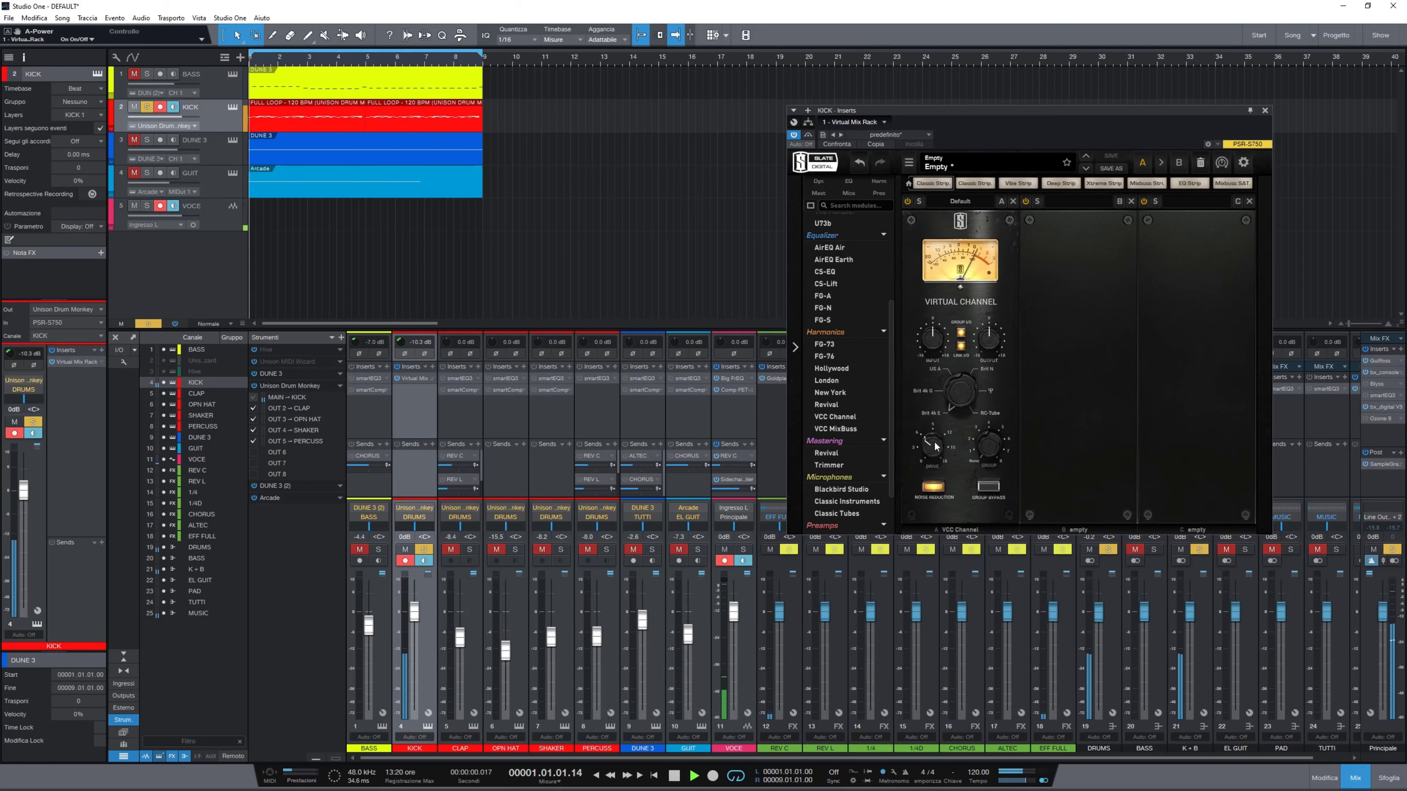
drag(932, 443, 938, 376)
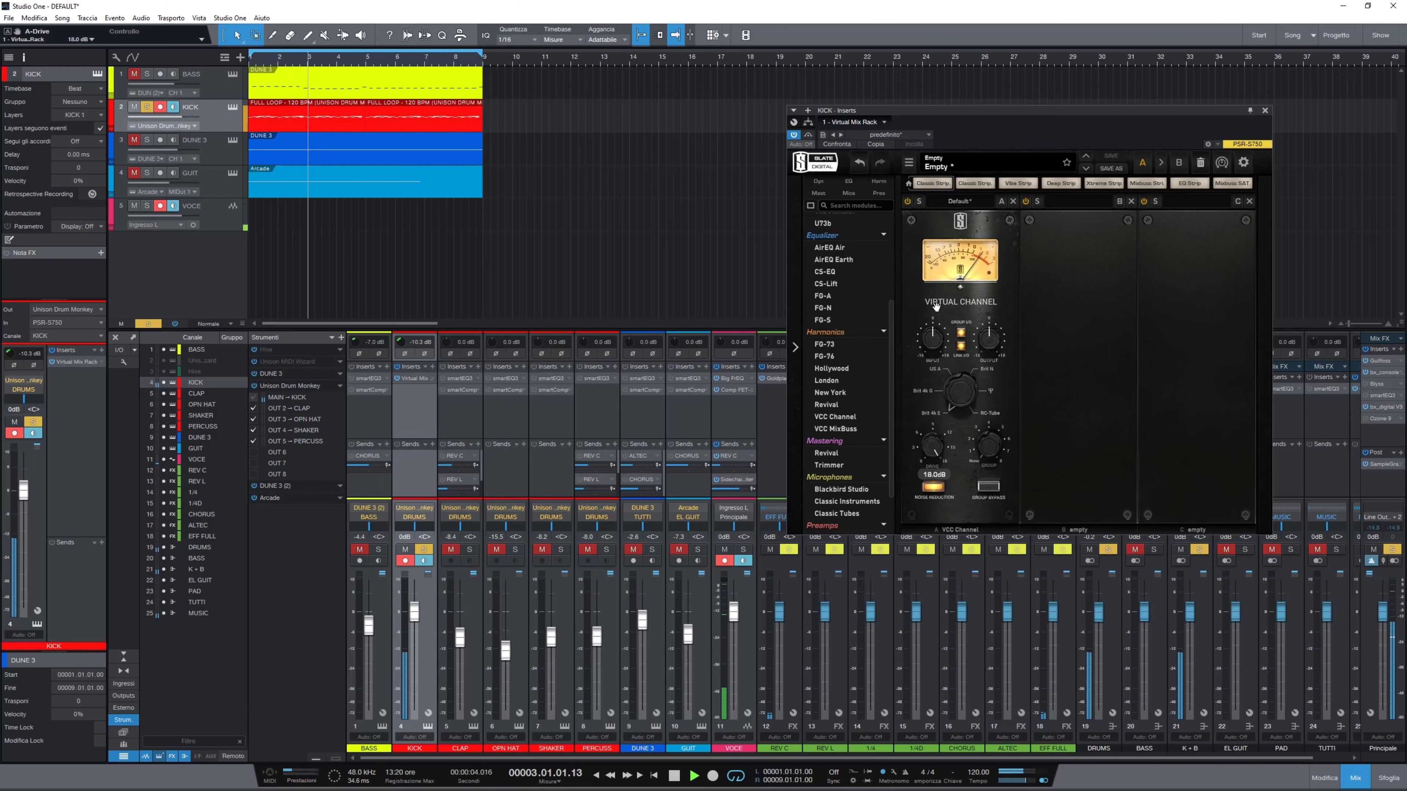
drag(936, 304, 936, 438)
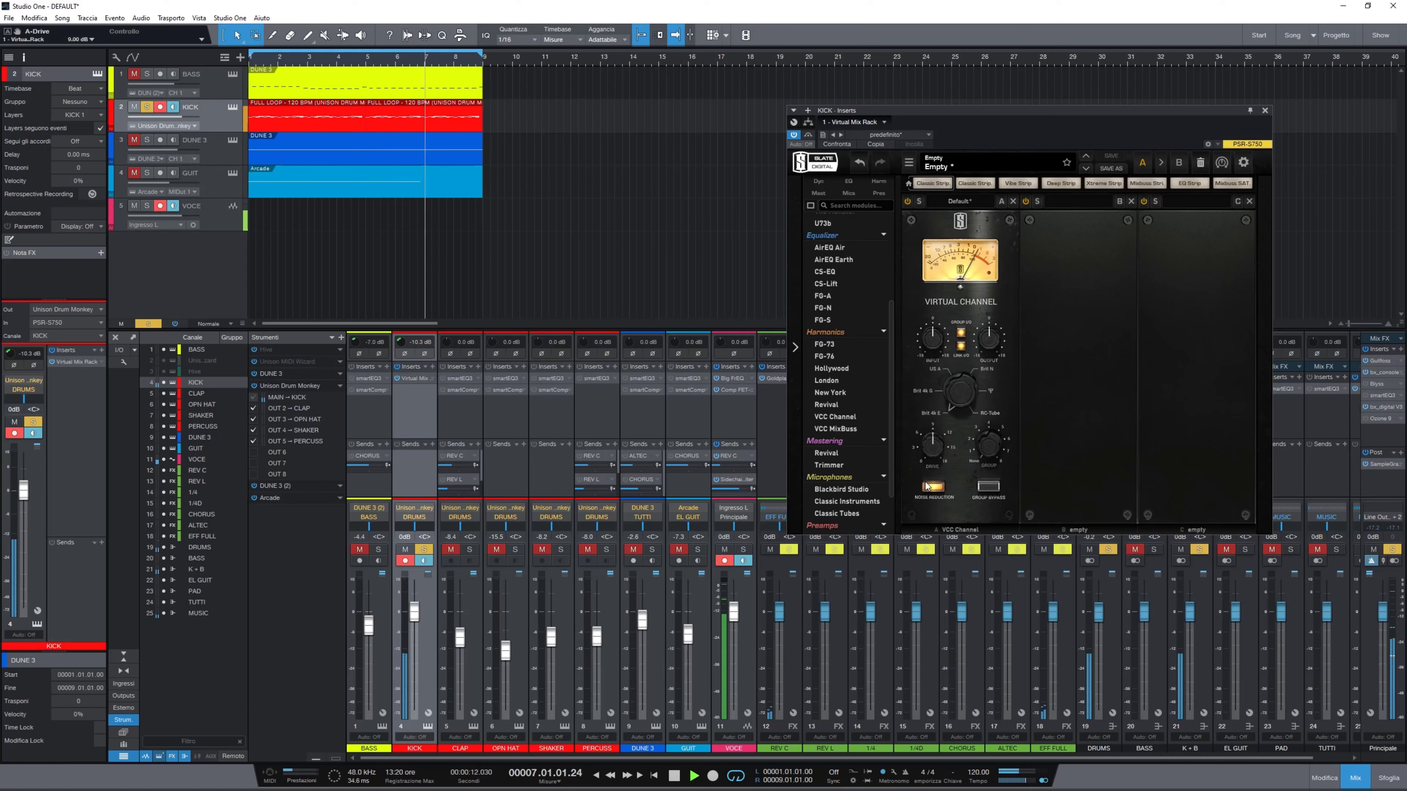
Step: Compare the kick sound by toggling the VCC Channel's noise reduction and bypassing and re-enabling the module
click(948, 487)
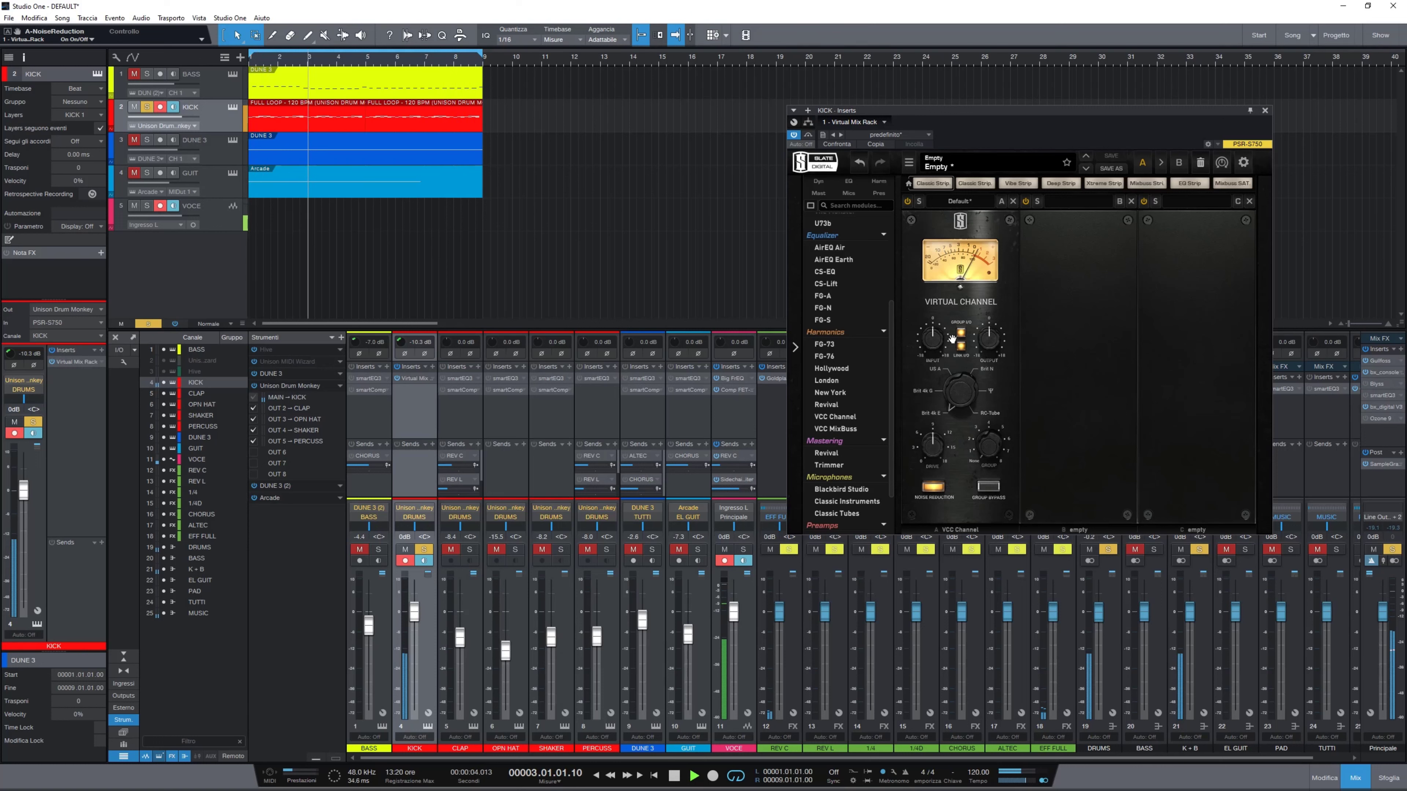
mouse_move(985, 348)
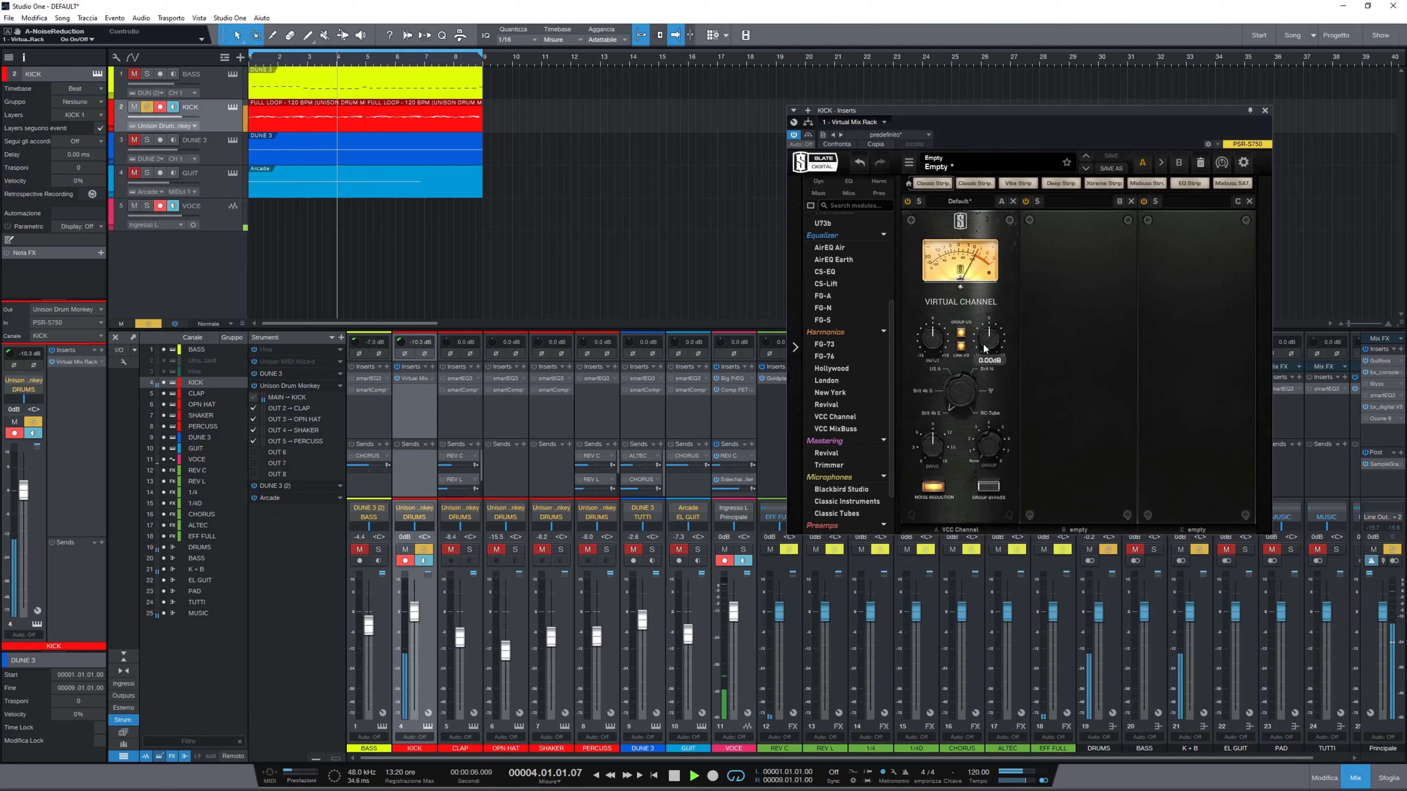
click(907, 202)
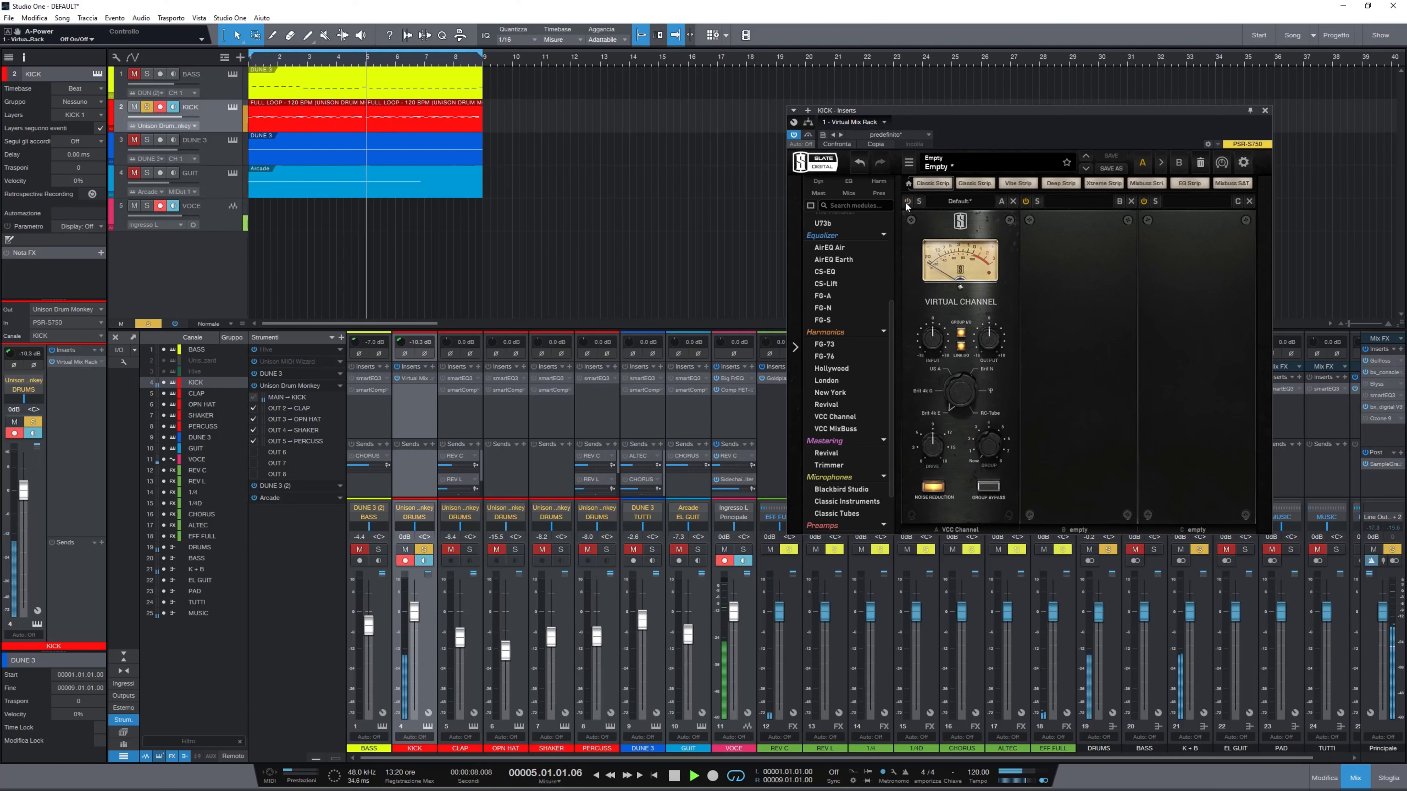
click(907, 202)
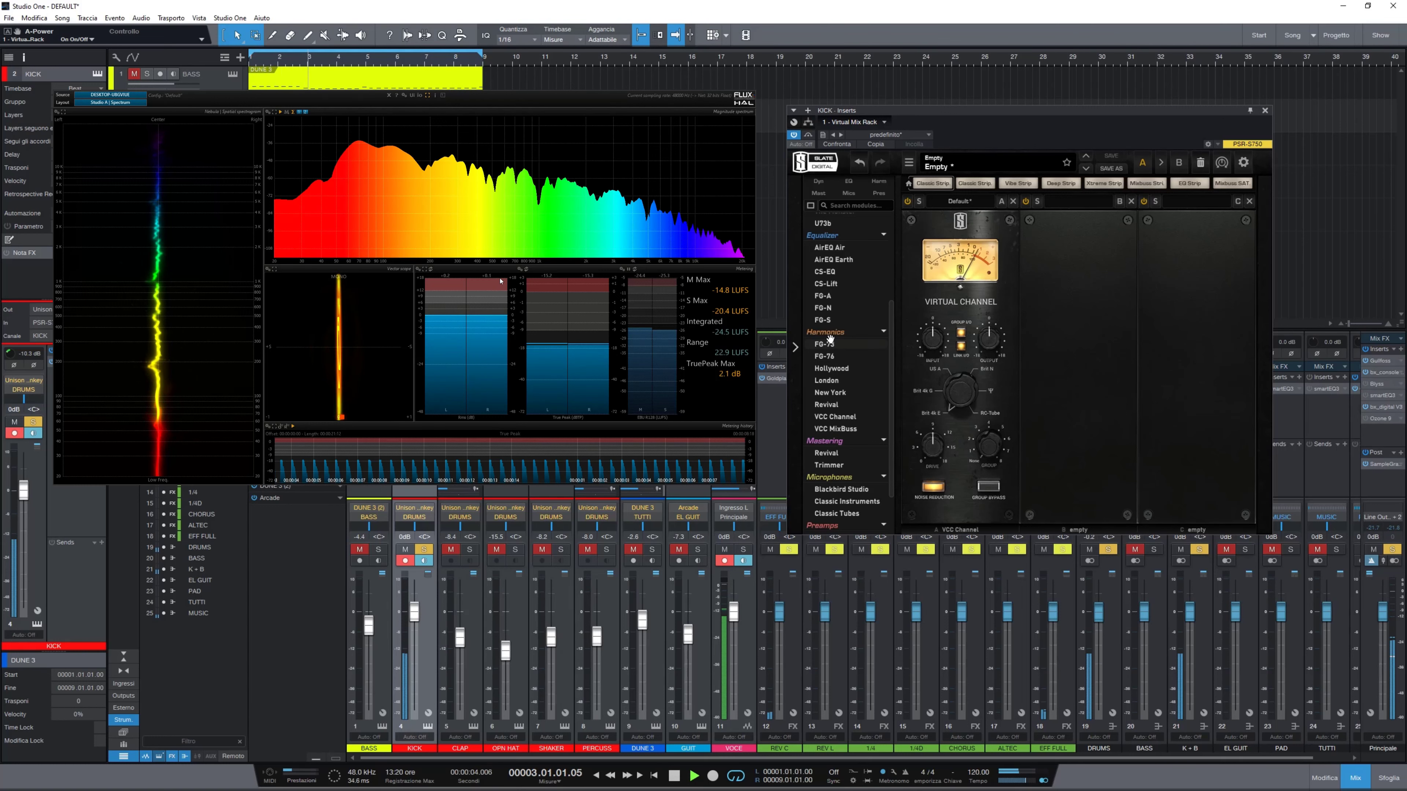
Step: Load the FG-S equalizer into the rack's second slot and sweep its LMF band frequency with a +15 dB boost and adjusted Q
drag(822, 322, 1076, 329)
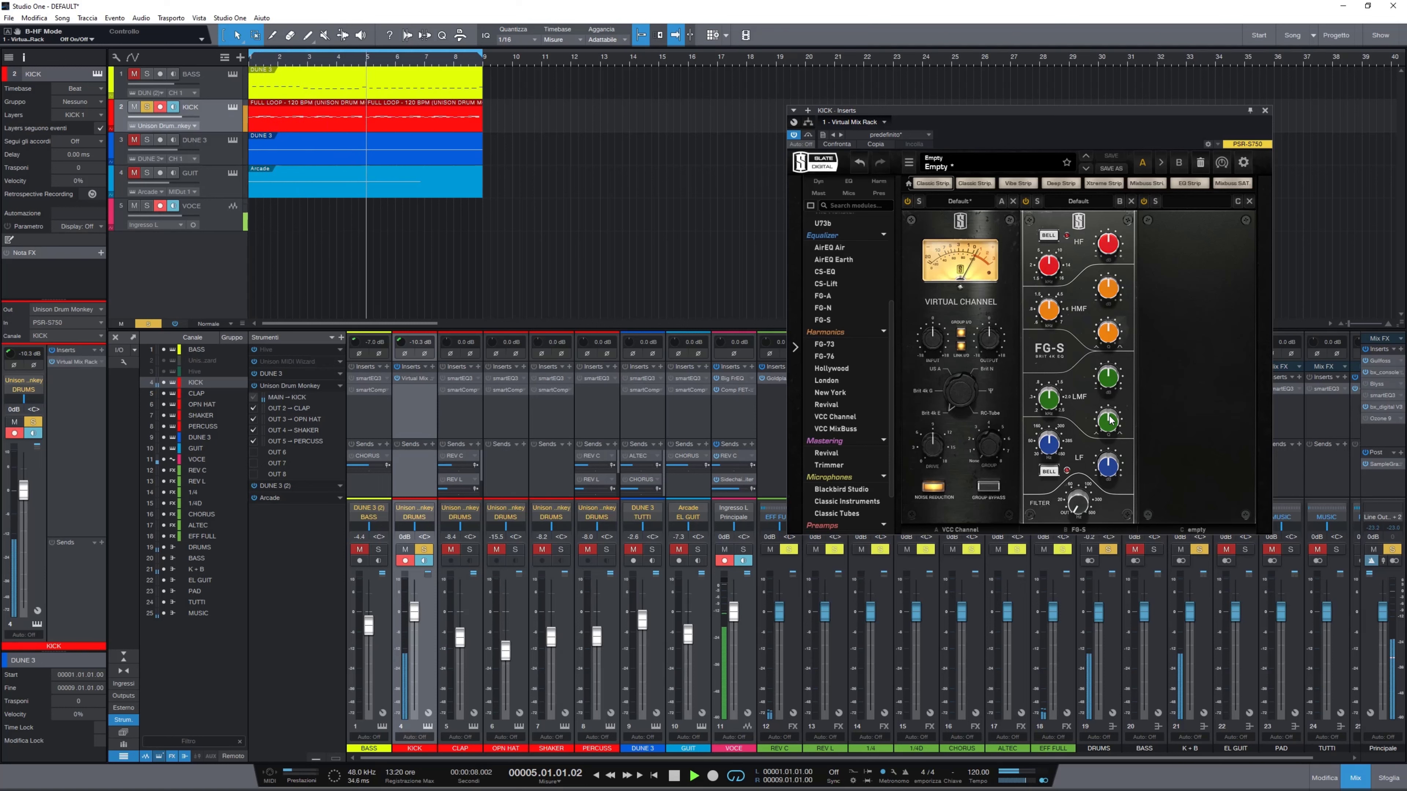
mouse_move(1109, 420)
drag(1111, 424, 1112, 459)
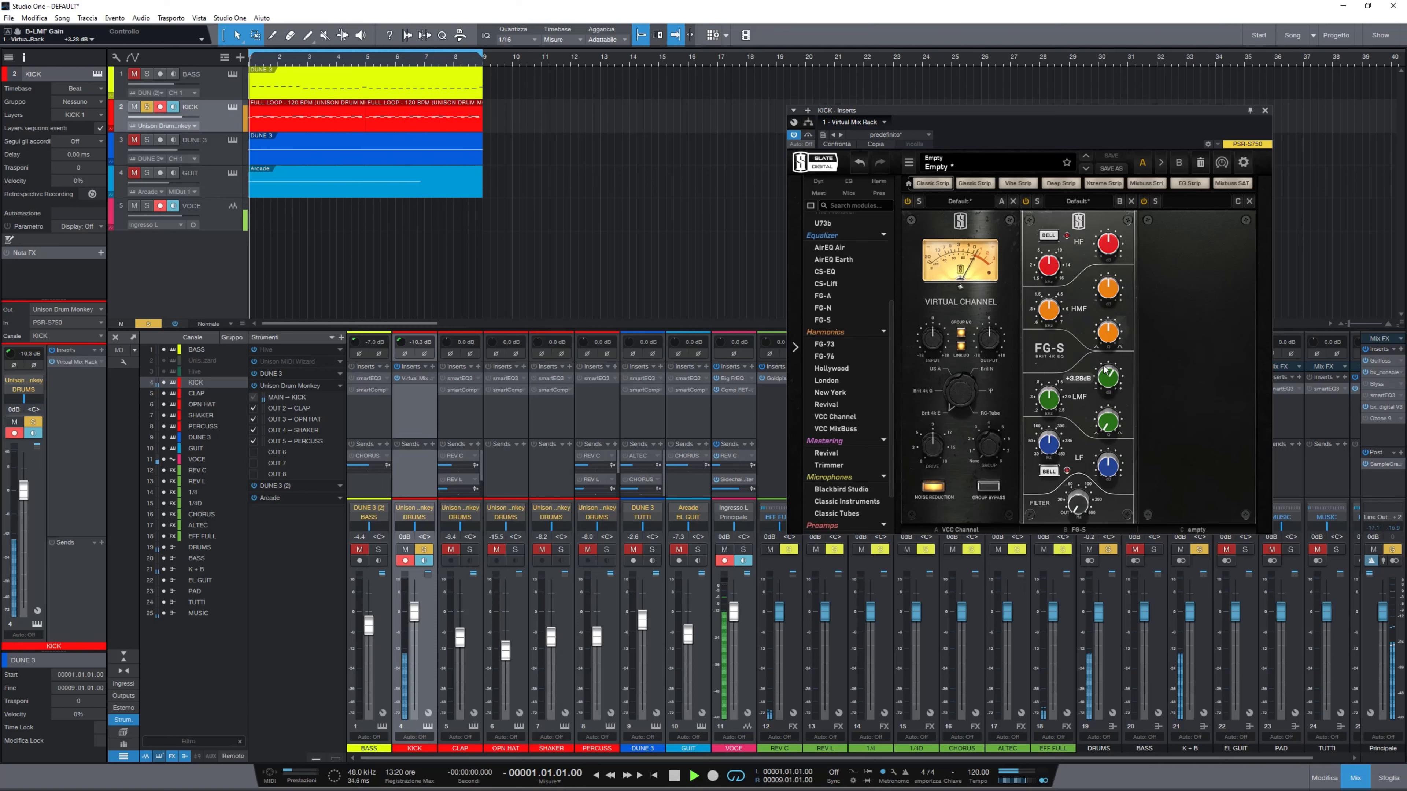
drag(1104, 384, 1108, 341)
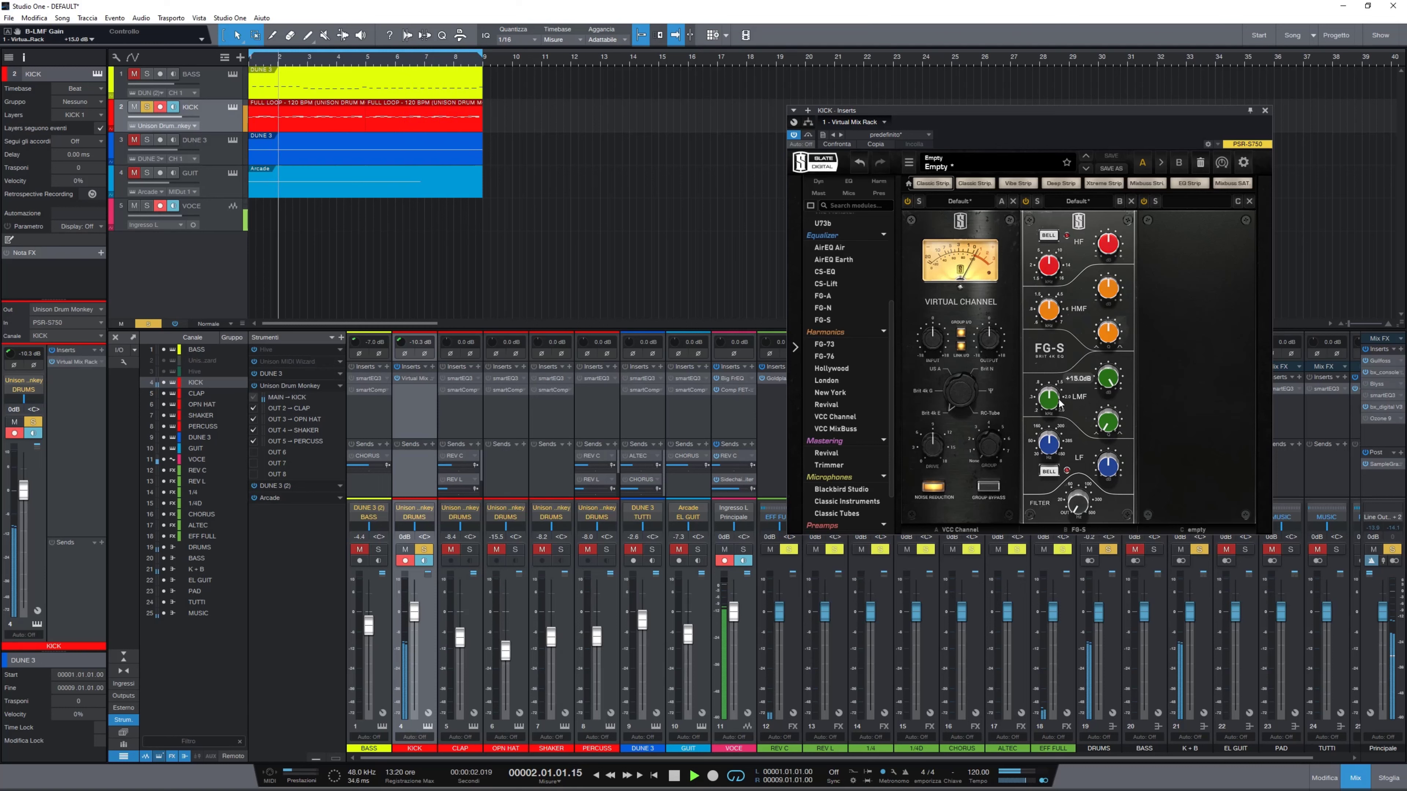
mouse_move(1059, 404)
mouse_down()
mouse_move(1058, 384)
mouse_move(1058, 415)
mouse_up()
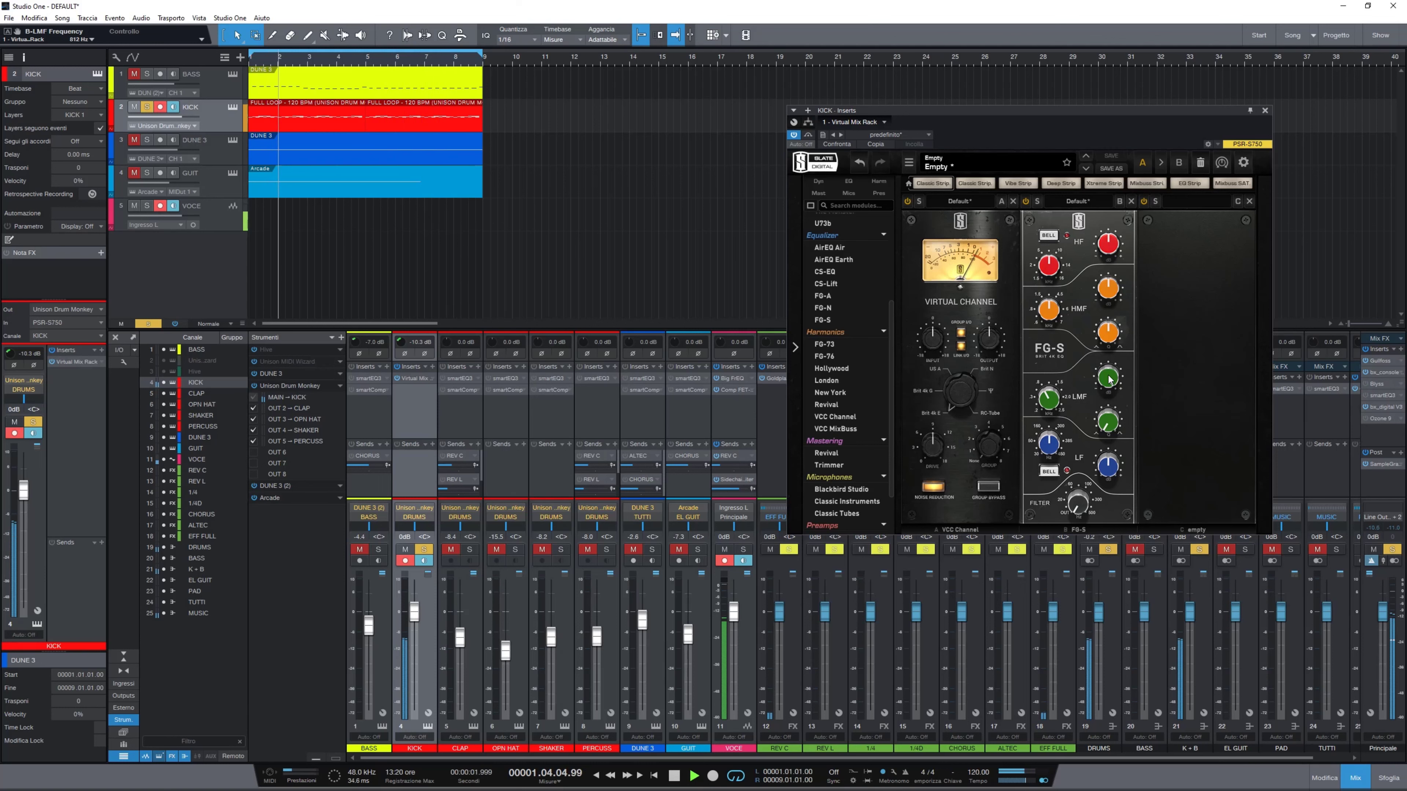
Step: Readjust the gain and Q of the FG-S equalizer's LMF band for the kick
mouse_move(1056, 404)
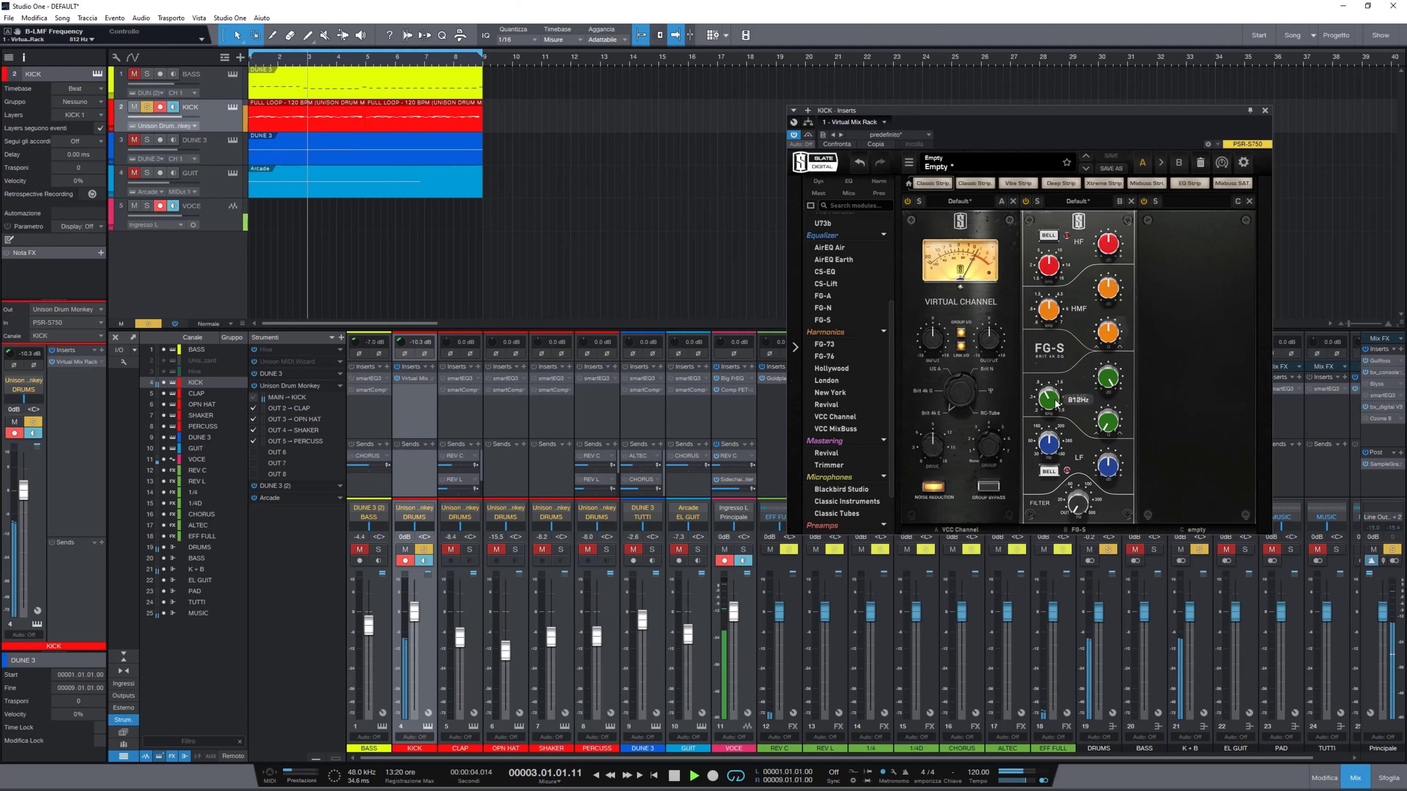
mouse_move(1113, 377)
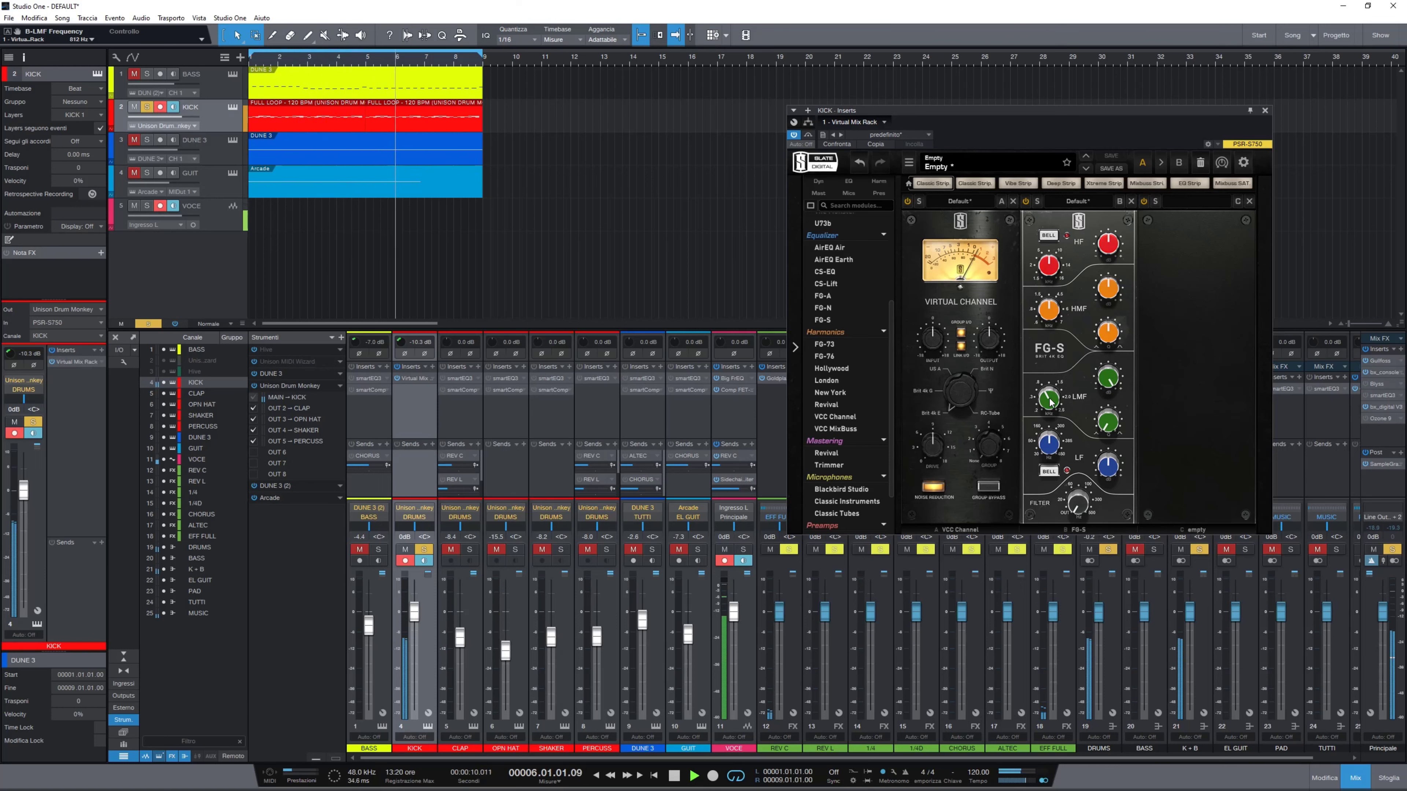
drag(1111, 391, 1113, 501)
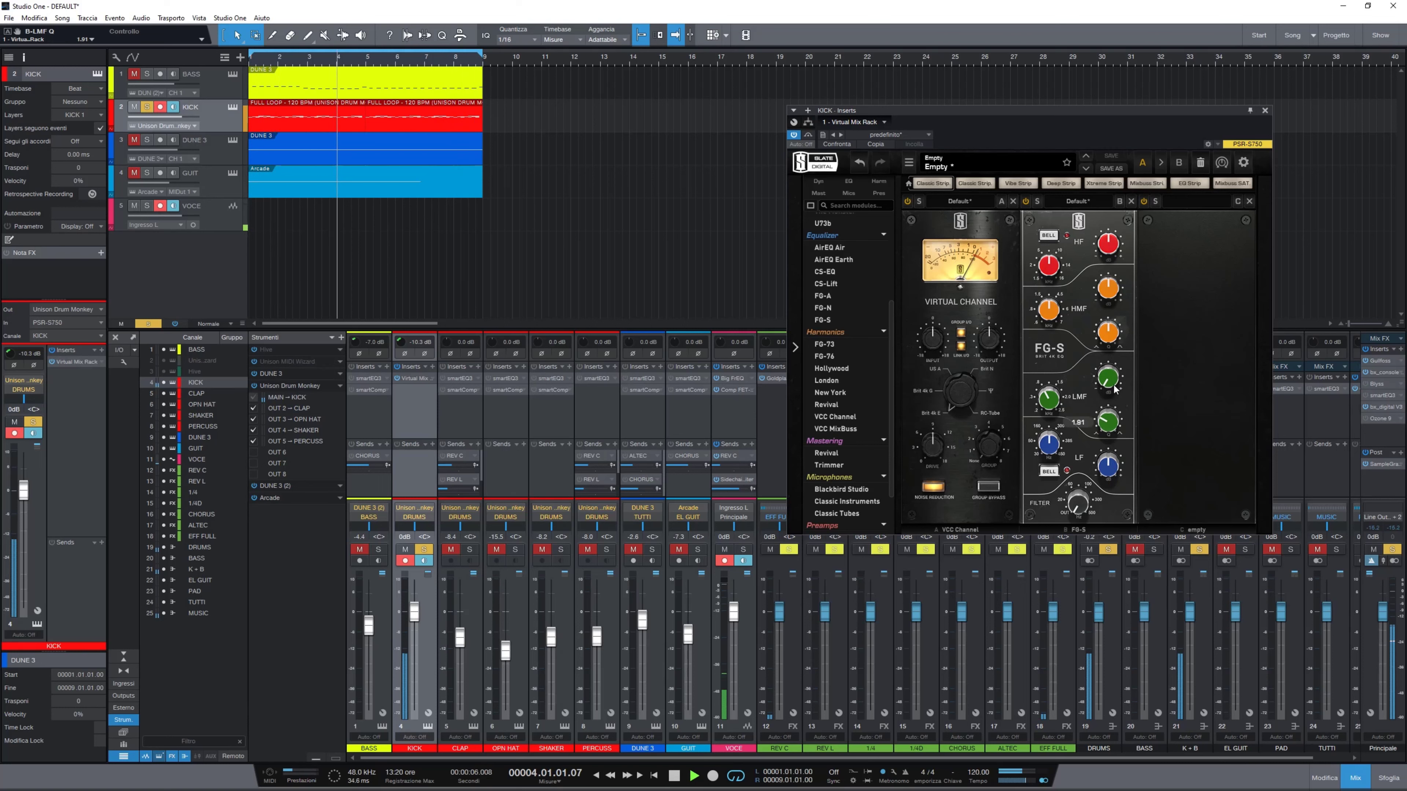
Step: Widen the FG-S equalizer's LMF band to a Q of about 0.83 and cut its gain to about -11.3 dB
drag(1115, 390, 1121, 351)
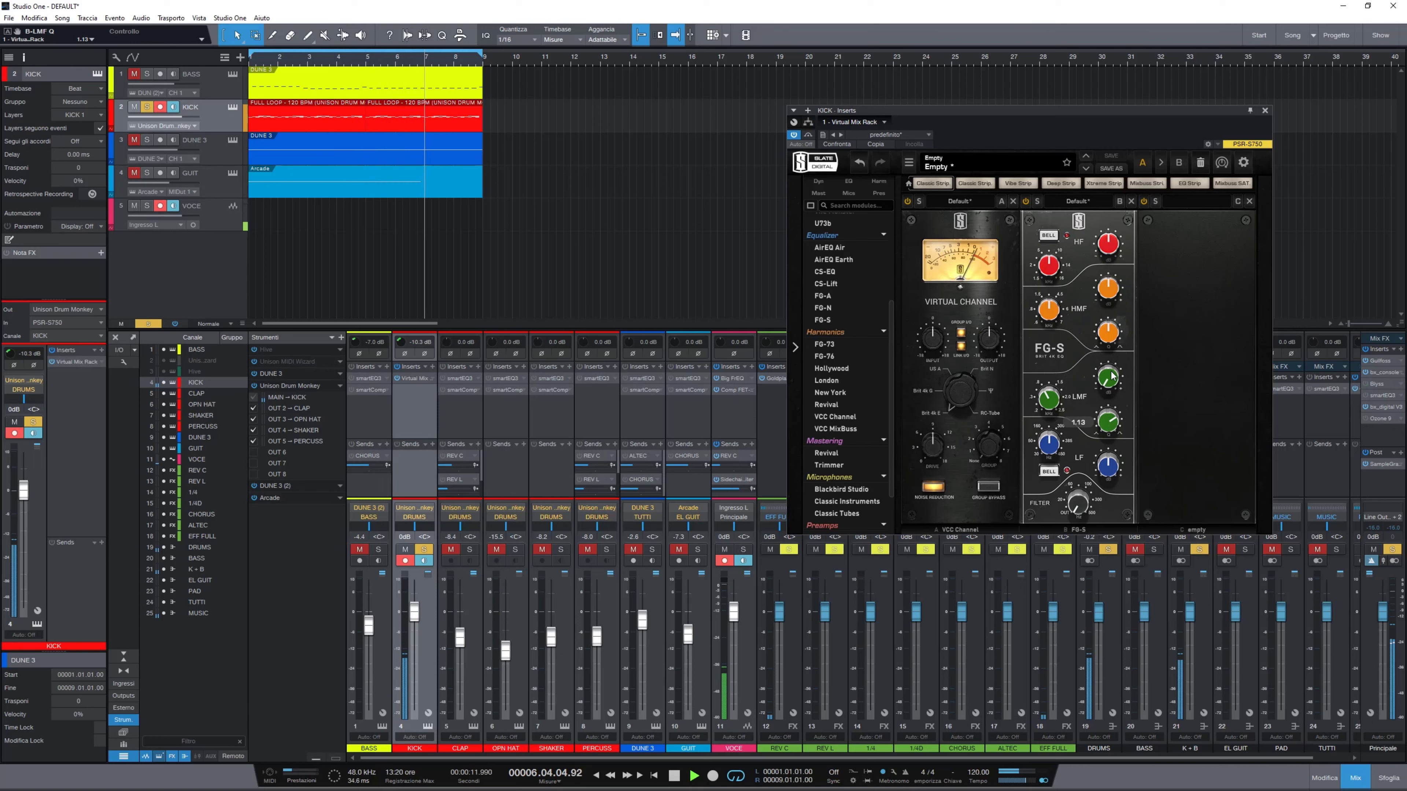
mouse_move(1112, 375)
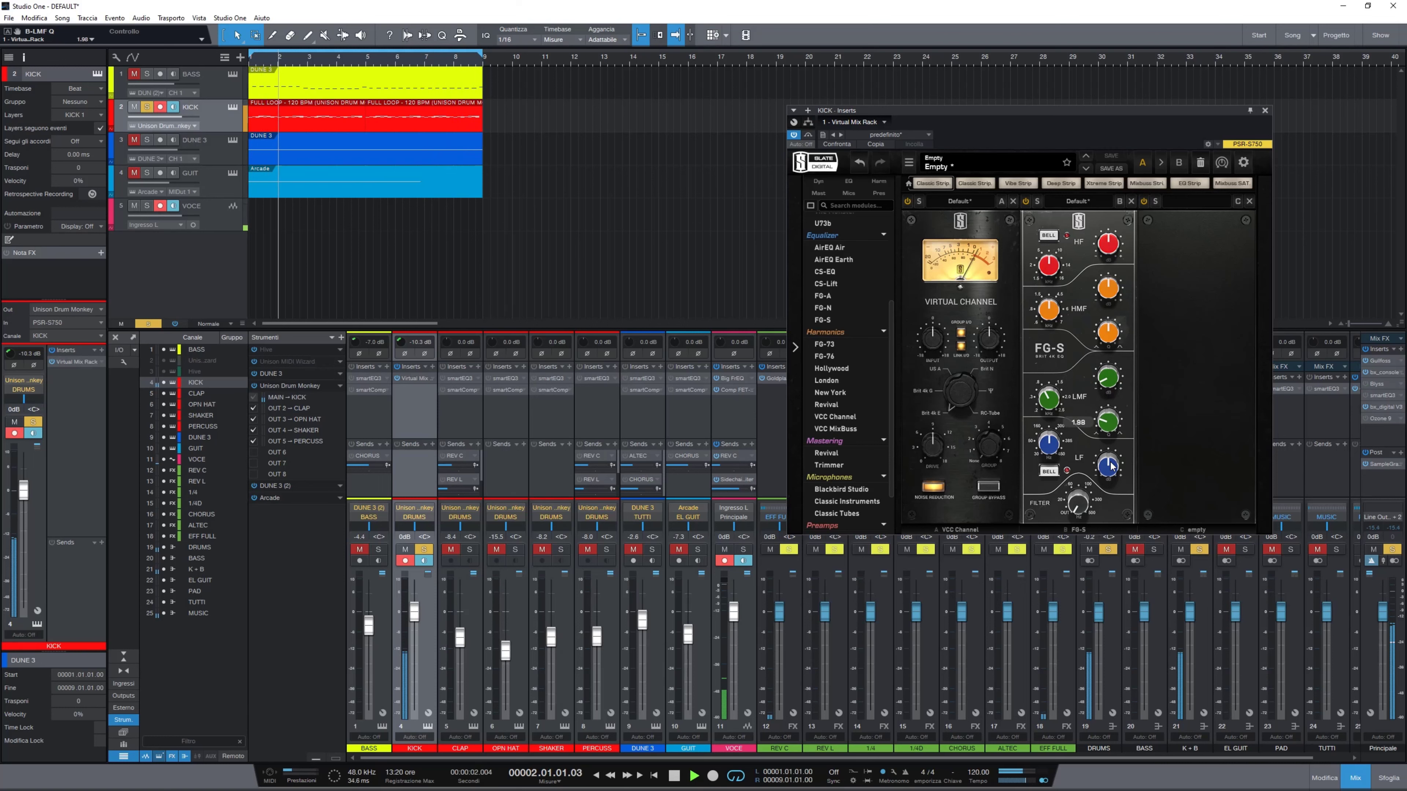
drag(1112, 466, 1111, 450)
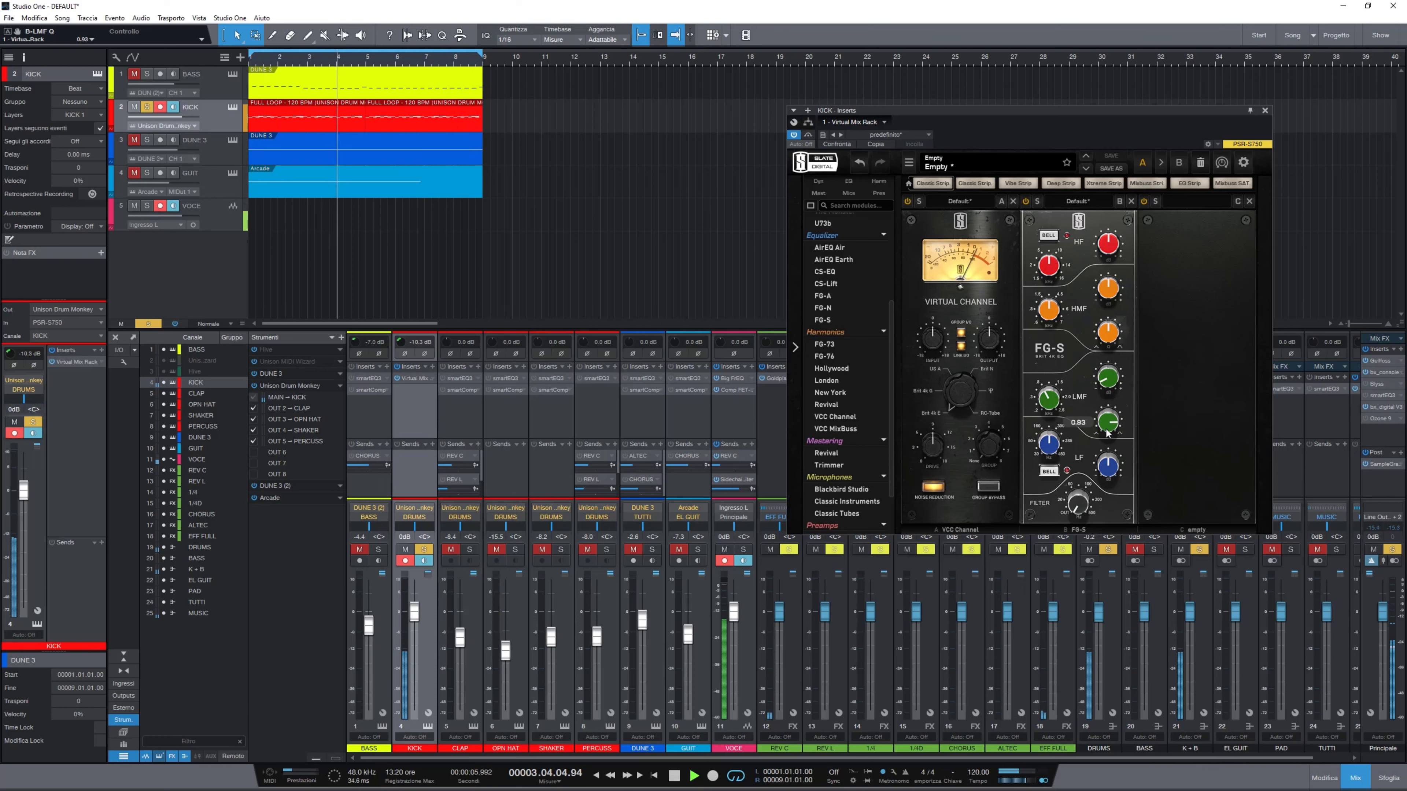
mouse_move(1108, 424)
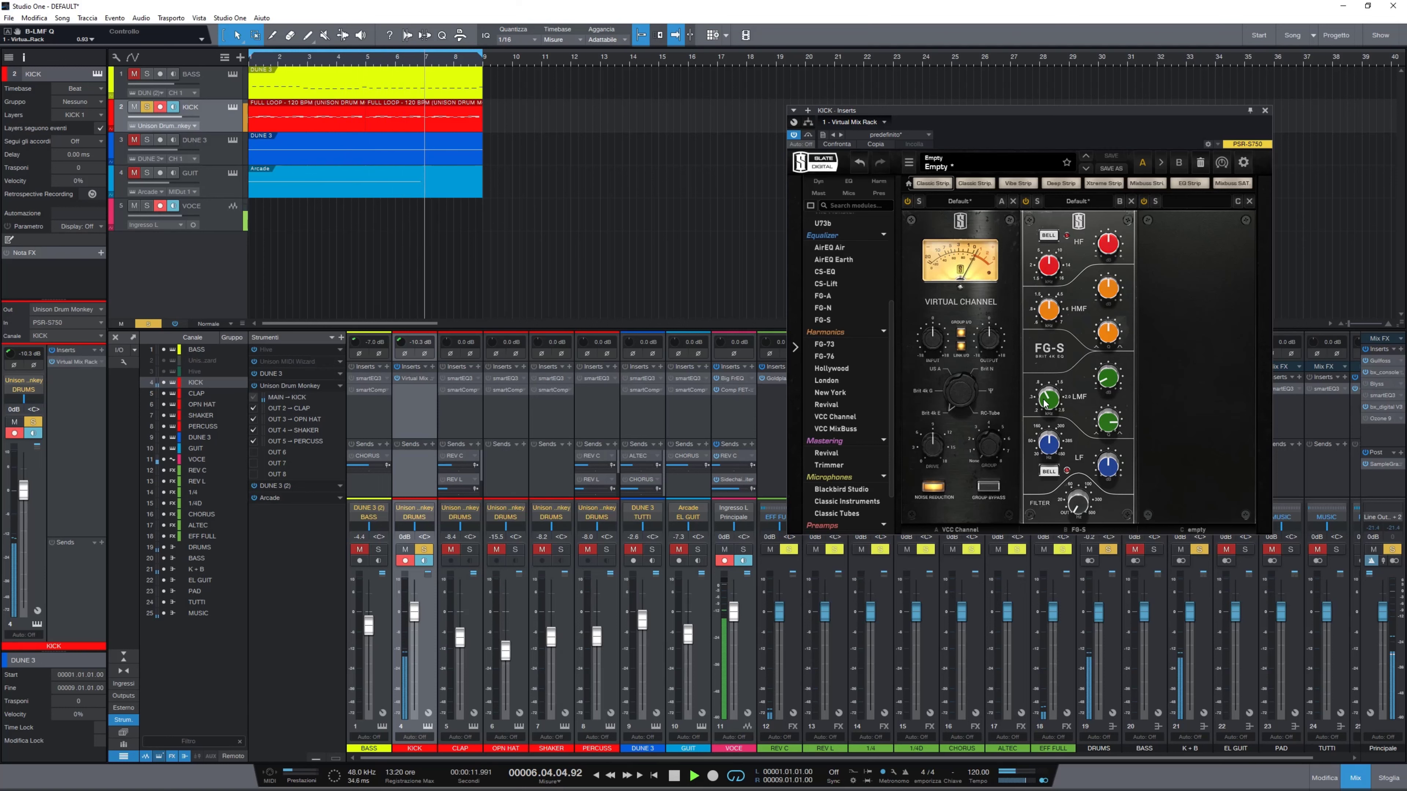
mouse_move(1048, 409)
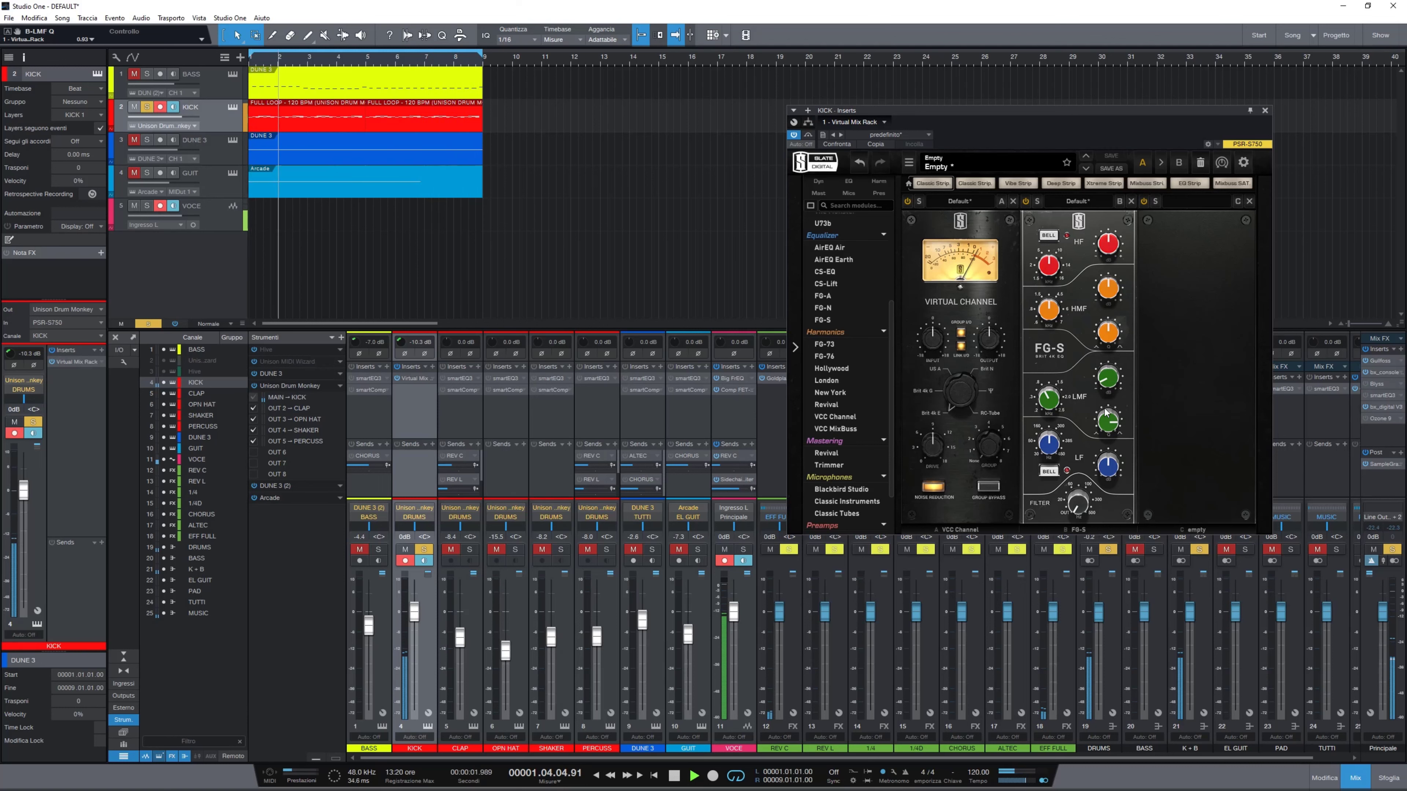
mouse_move(1111, 384)
mouse_down()
mouse_move(1109, 334)
mouse_move(1109, 385)
mouse_up()
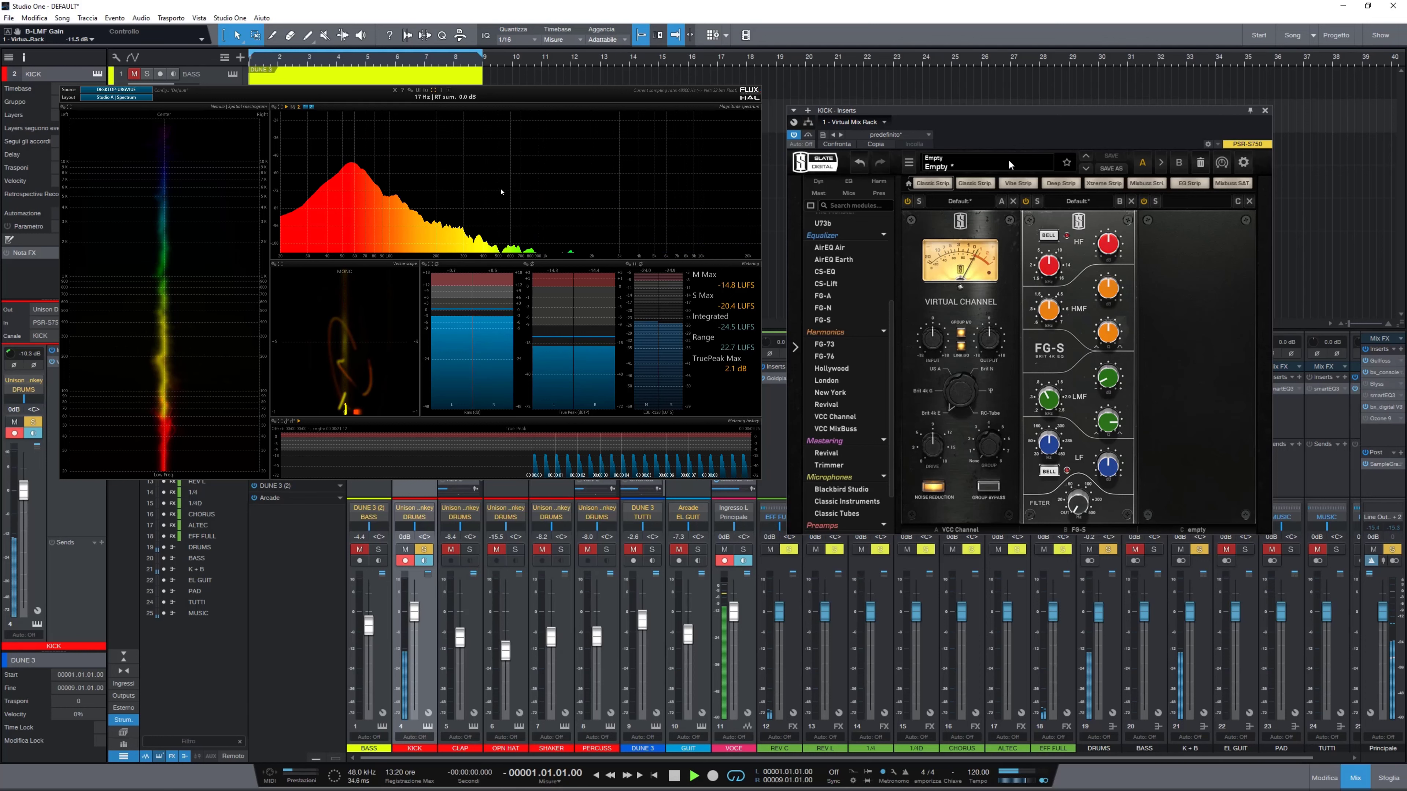
Step: Boost the FG-S equalizer's HMF band by about 7 dB near 3.5 kHz with a Q of about 1.8
click(1026, 202)
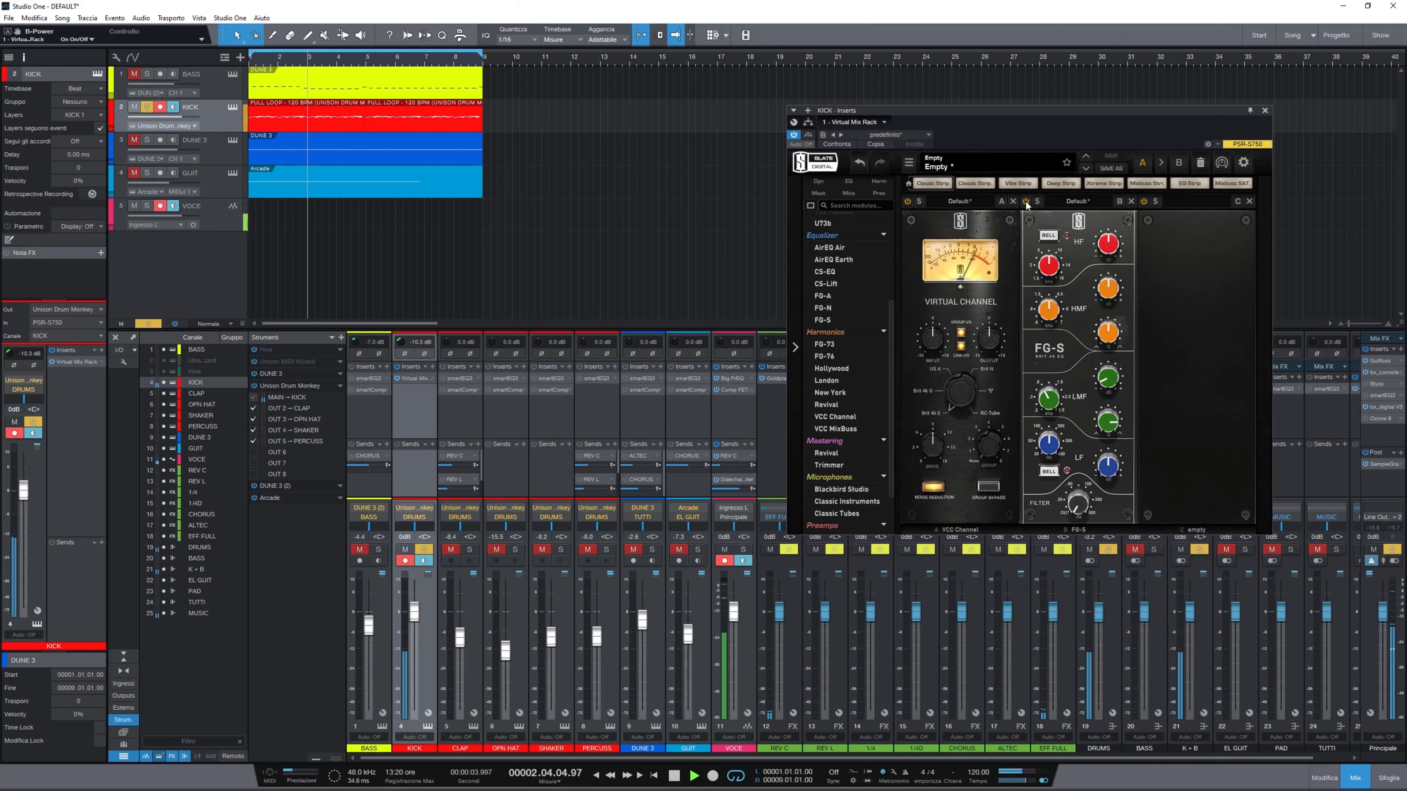
mouse_move(1059, 315)
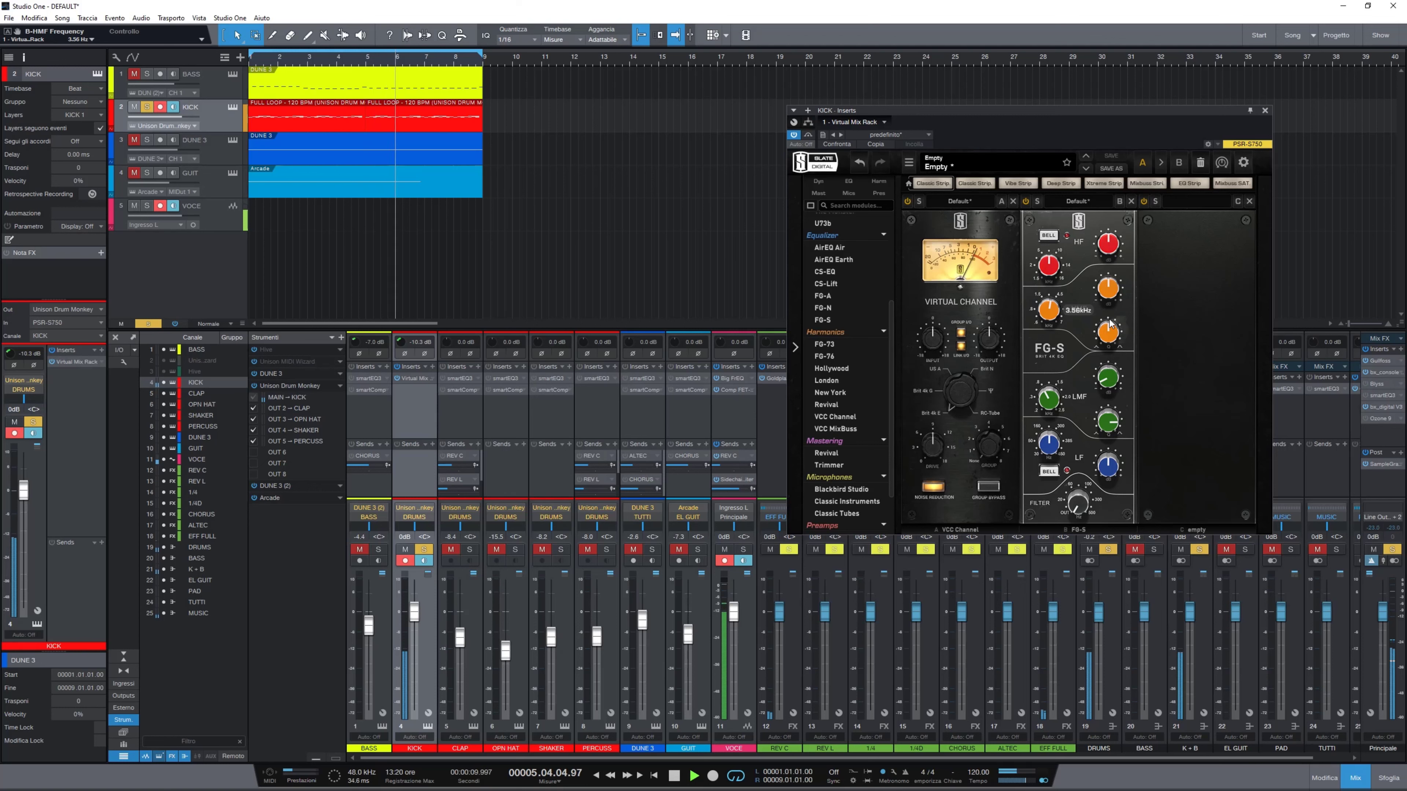
mouse_move(1110, 340)
scroll(1110, 339, up, 2)
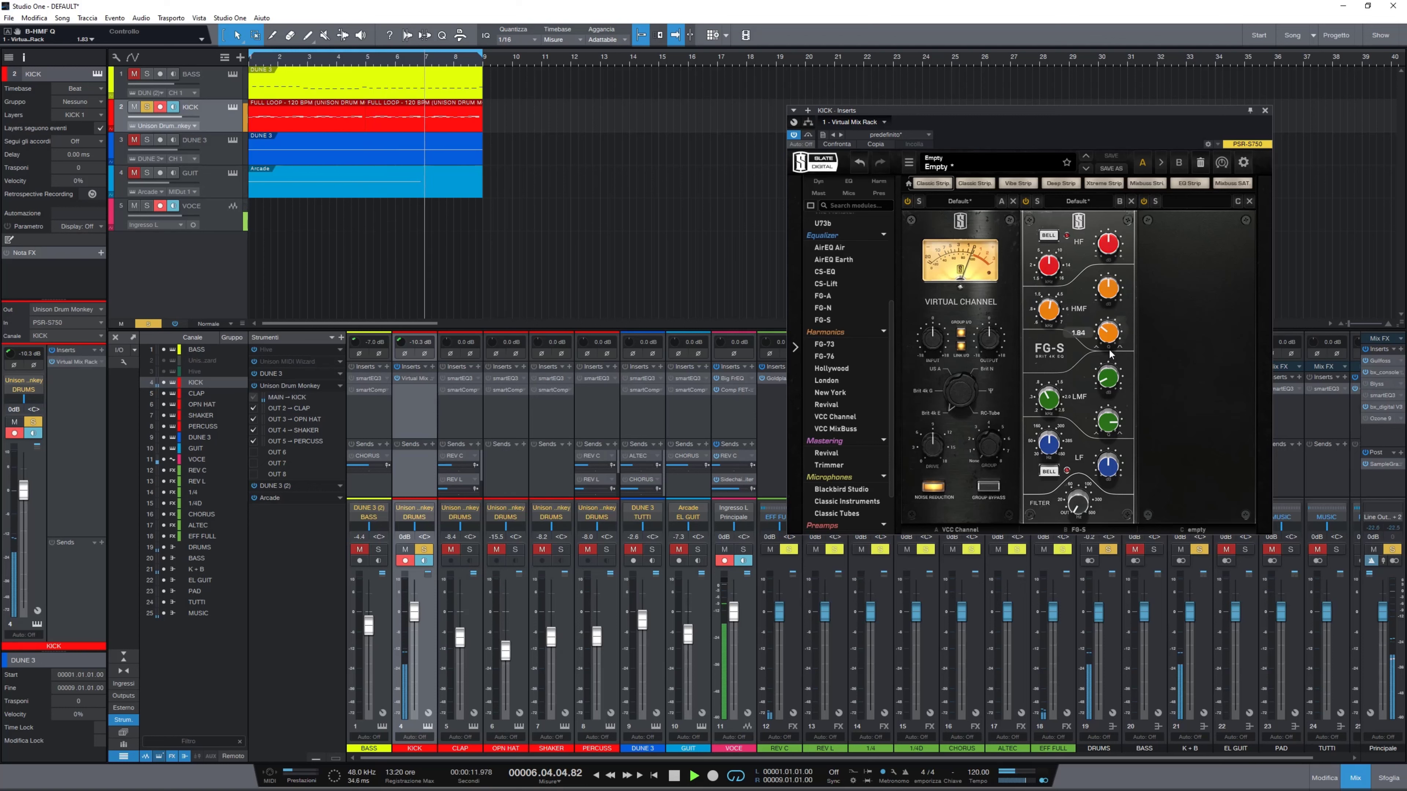
scroll(1110, 355, up, 2)
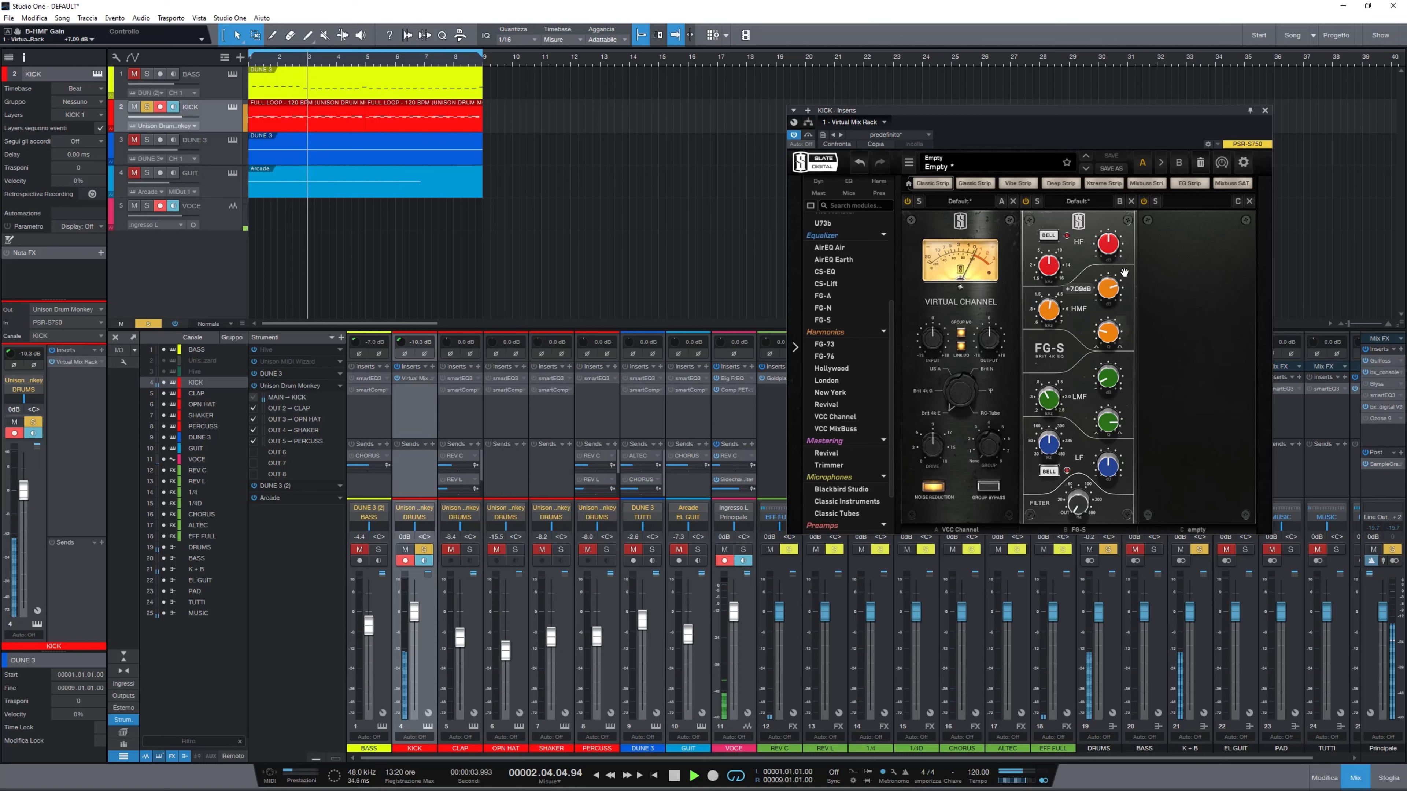
key(alt+Tab)
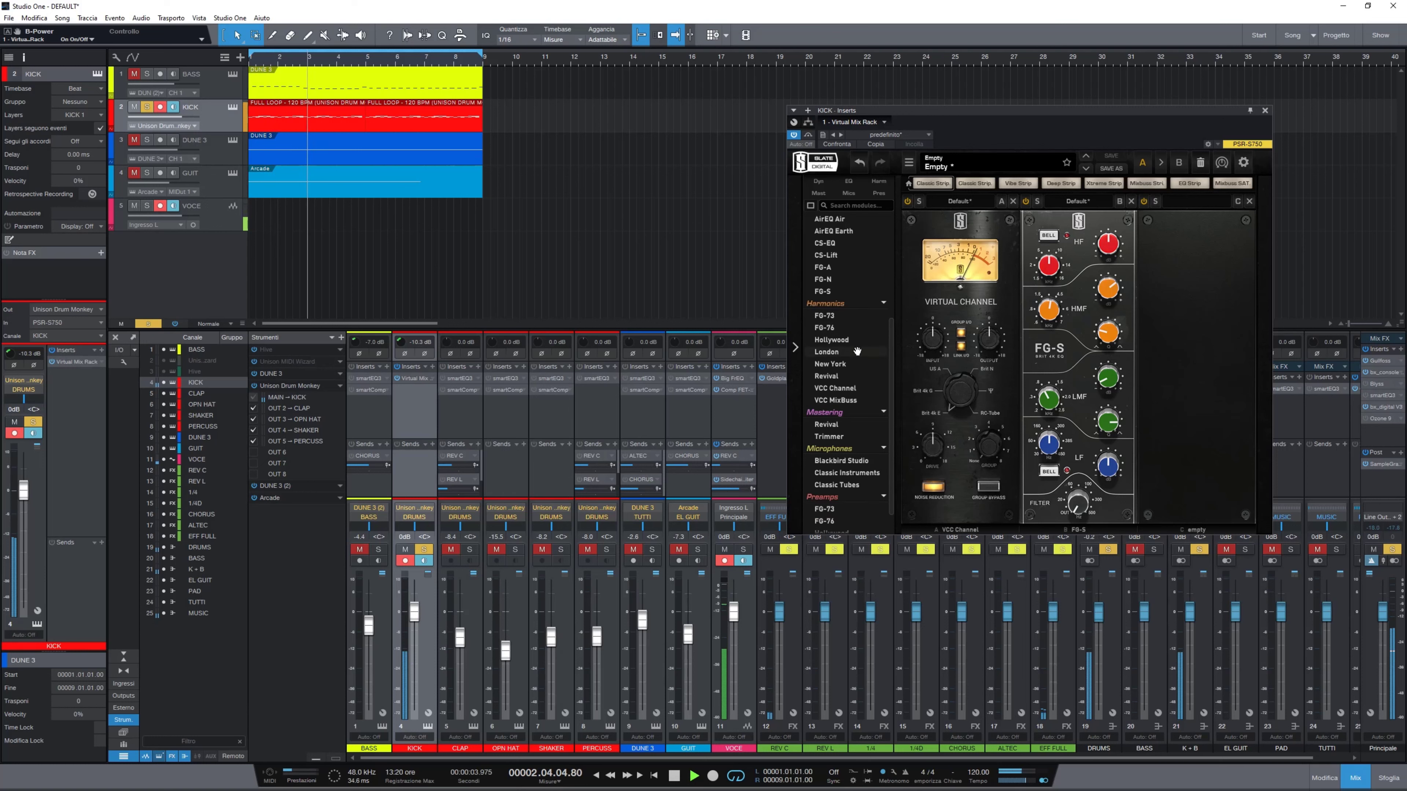
Step: Load the U73b compressor into the rack's third slot and compare the kick with it bypassed and active
scroll(857, 351, up, 3)
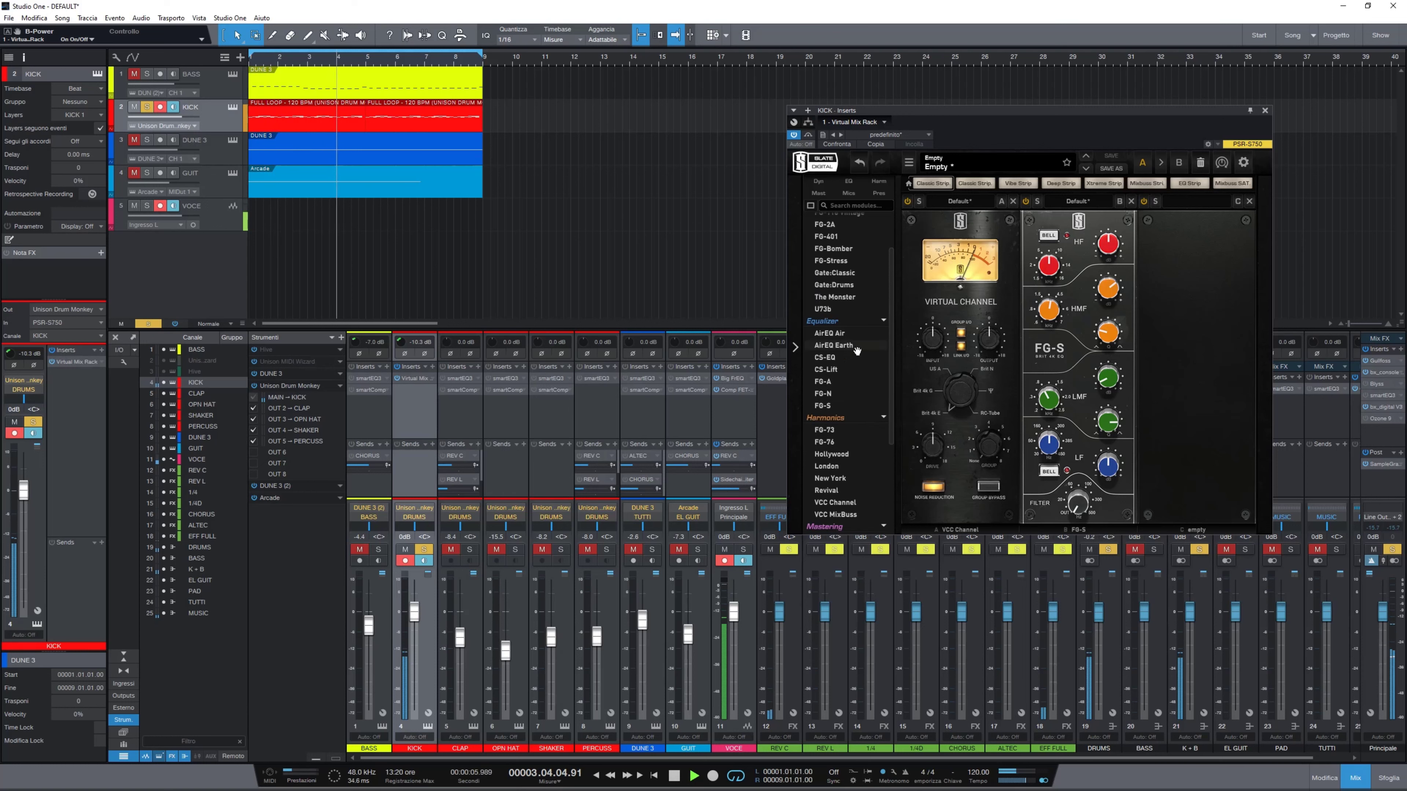
scroll(856, 351, up, 1)
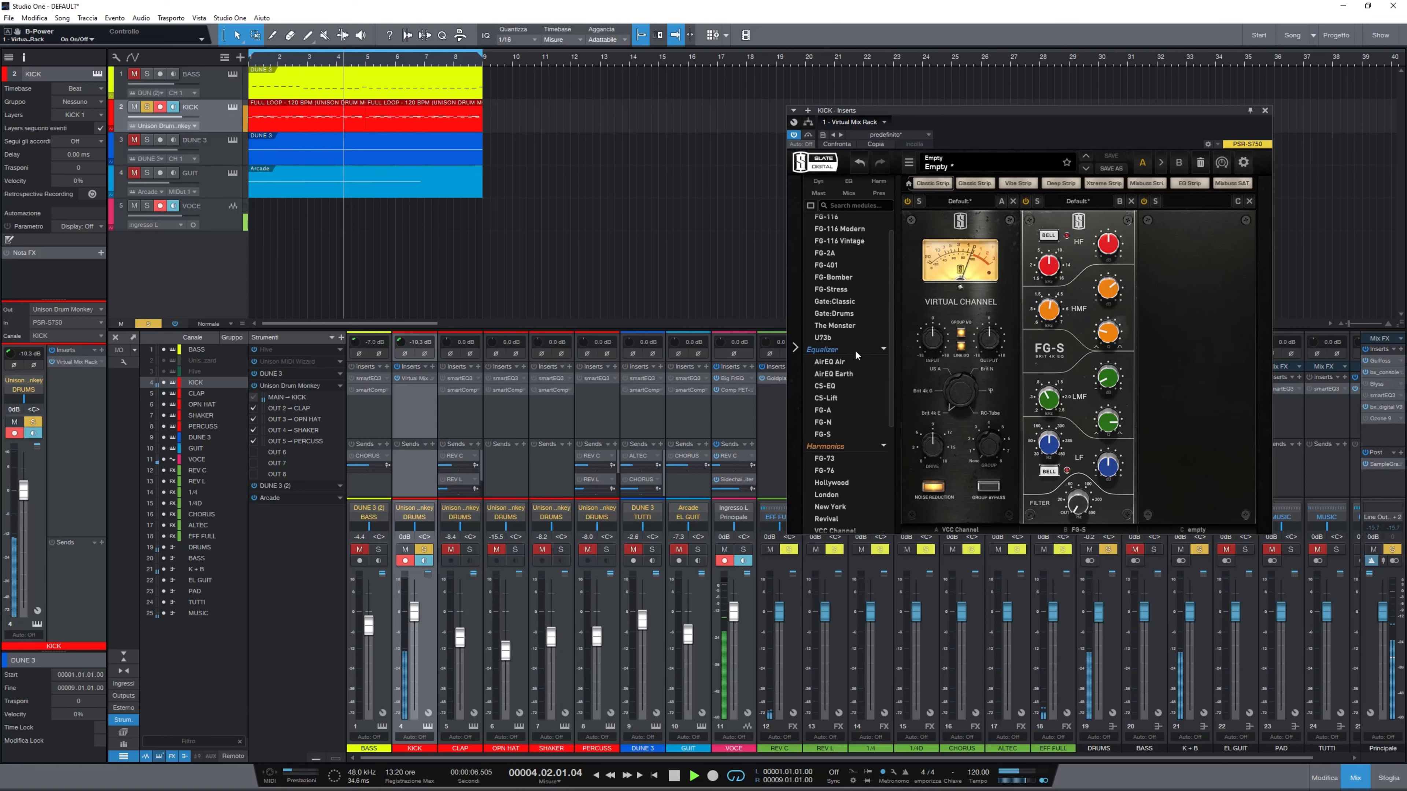
click(838, 339)
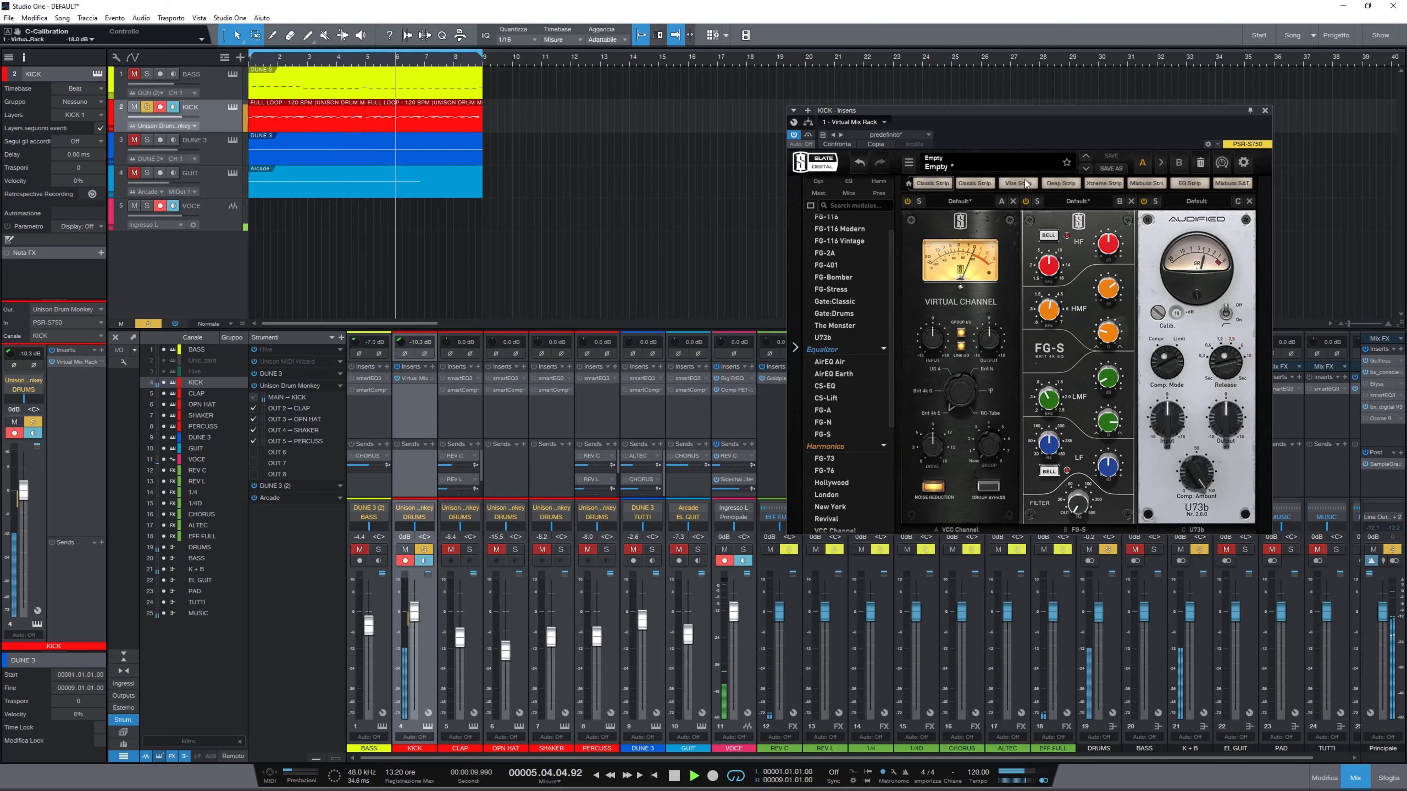
drag(1053, 113, 1036, 92)
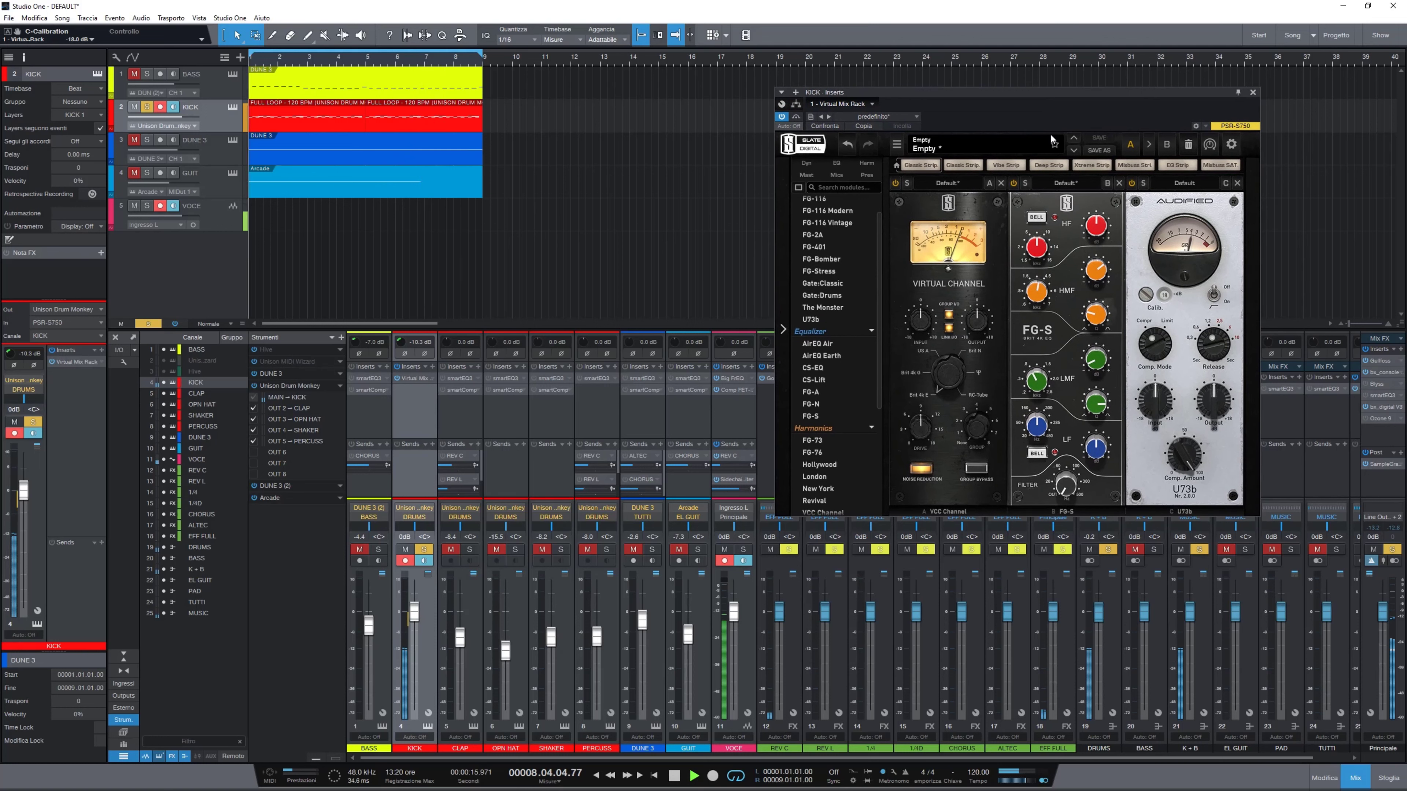
click(1132, 185)
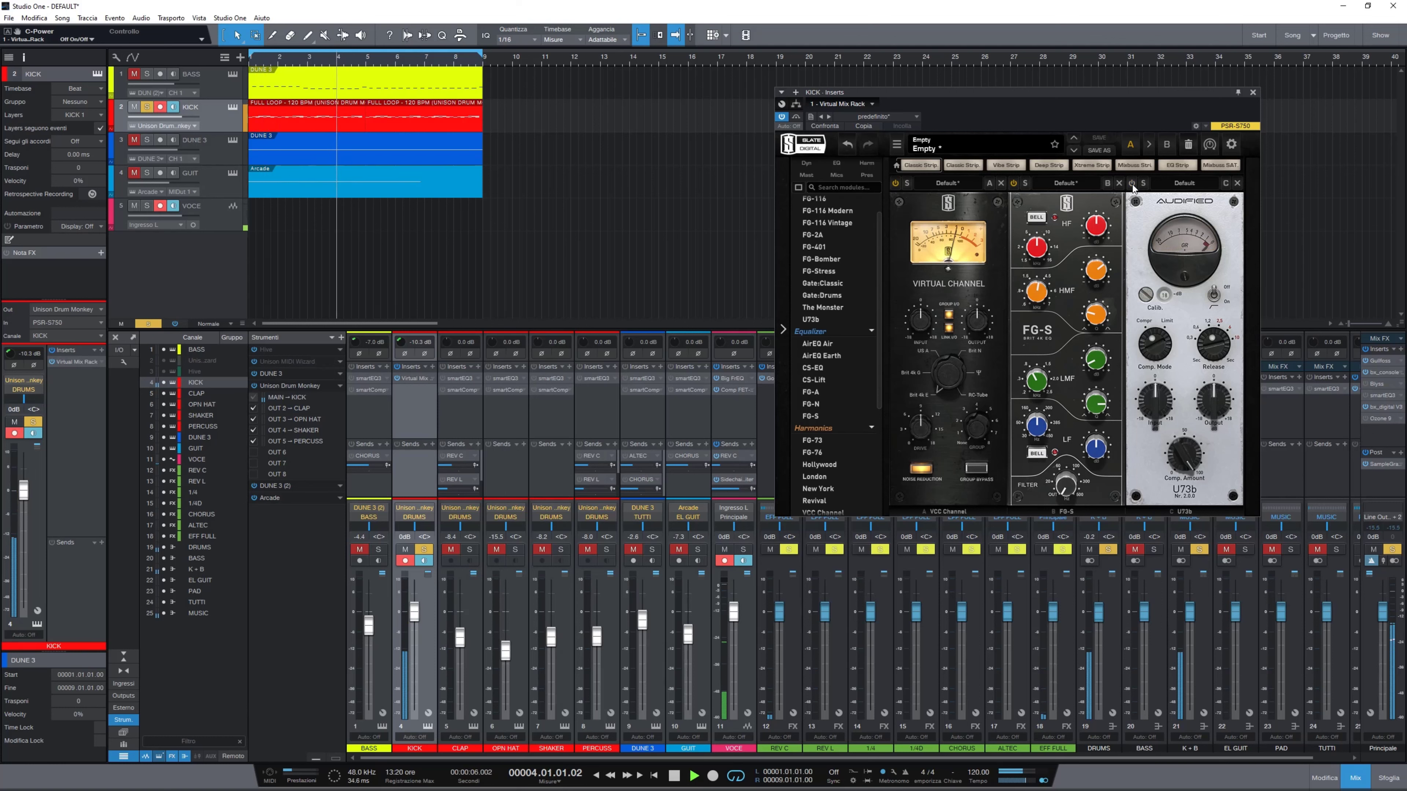
click(1133, 185)
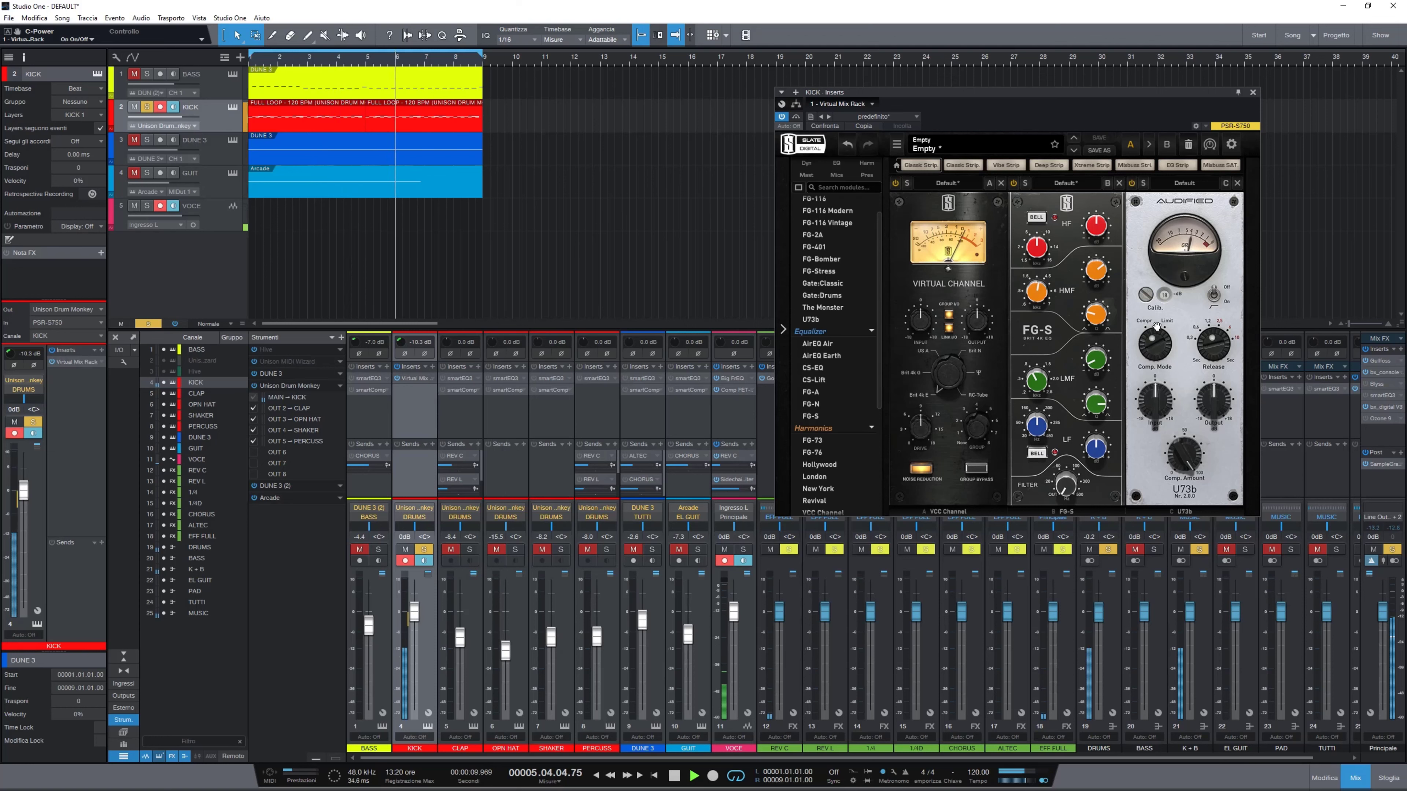
Step: Audition the U73b's Release settings up to 10 s and return it to 0.3 s
drag(1212, 348, 1198, 394)
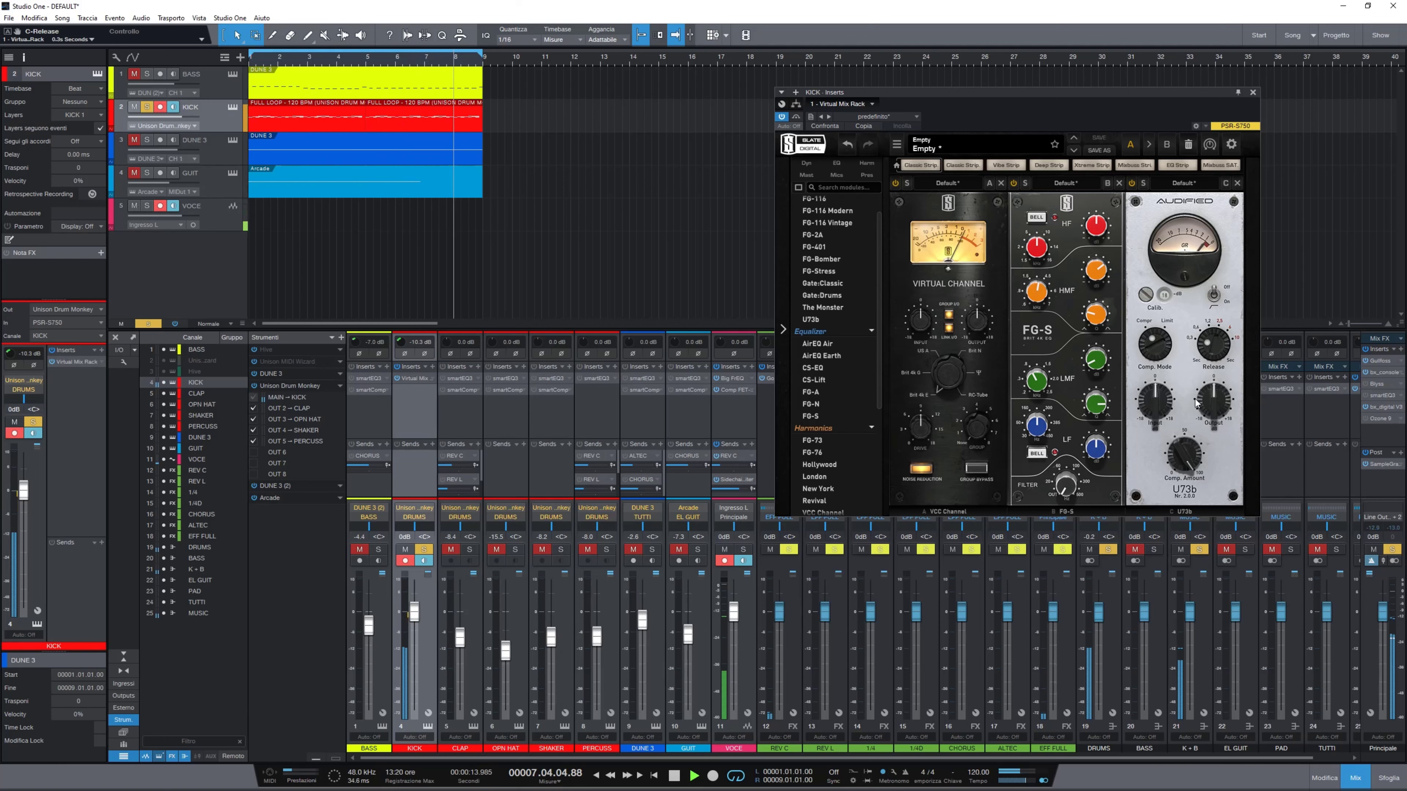
mouse_move(1212, 342)
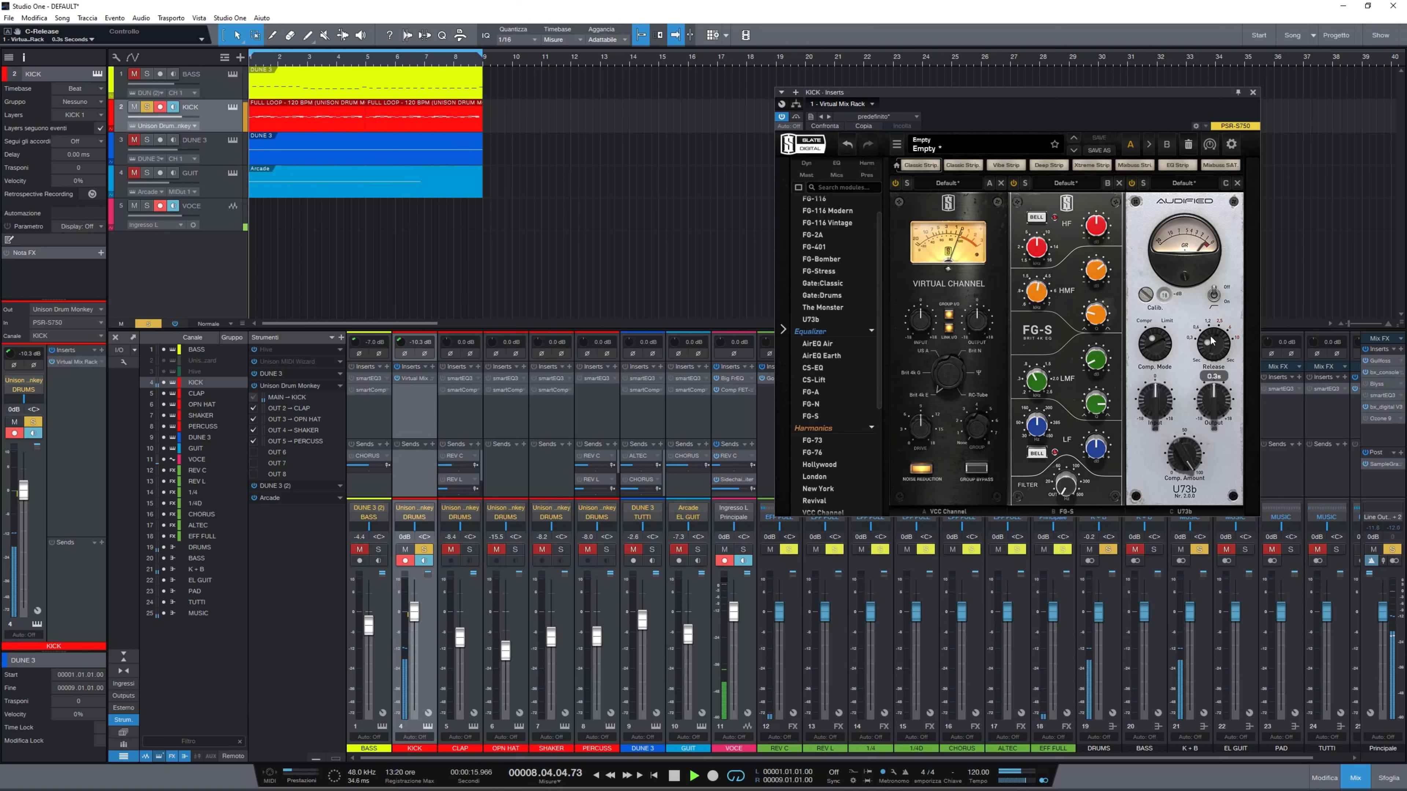
scroll(1212, 342, up, 1)
scroll(1212, 354, up, 1)
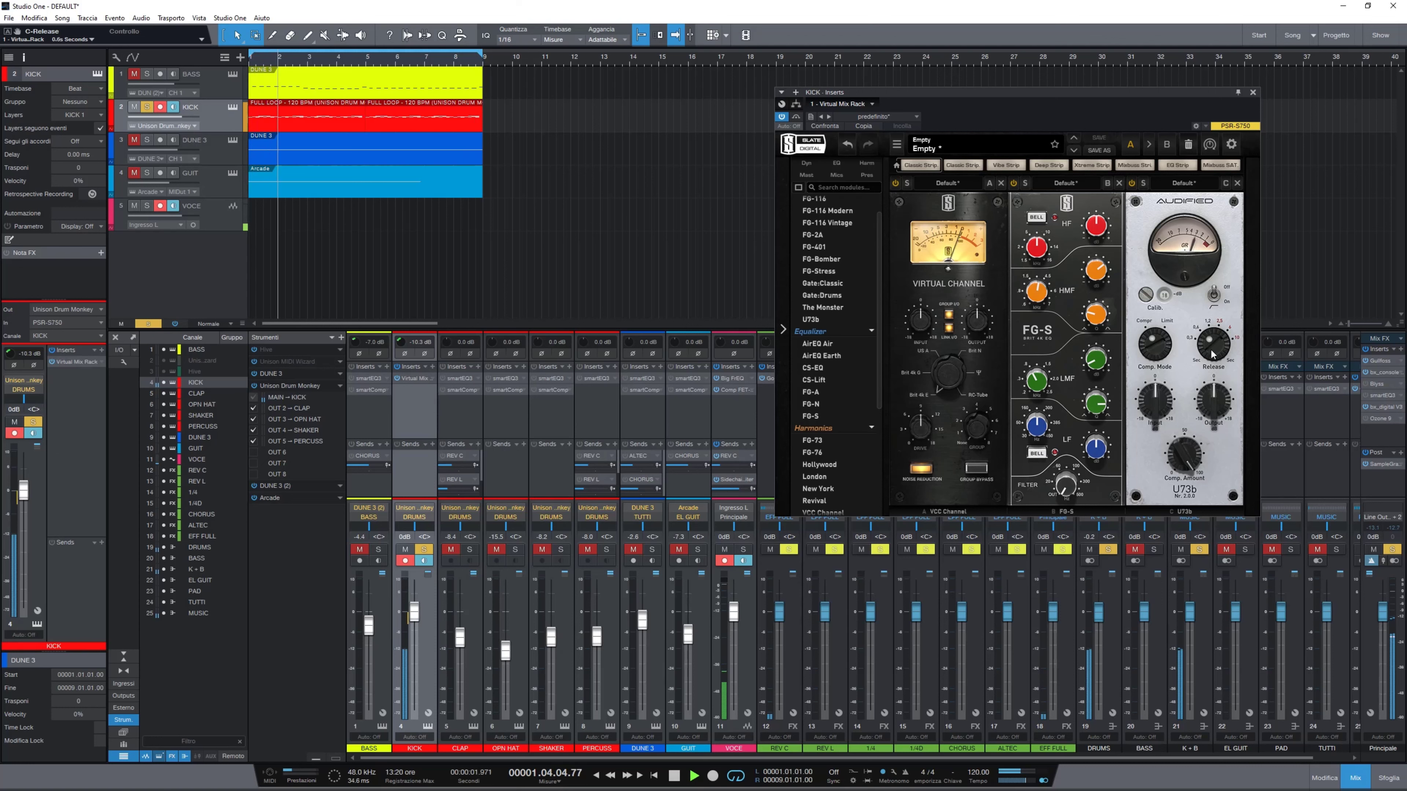
scroll(1215, 344, up, 1)
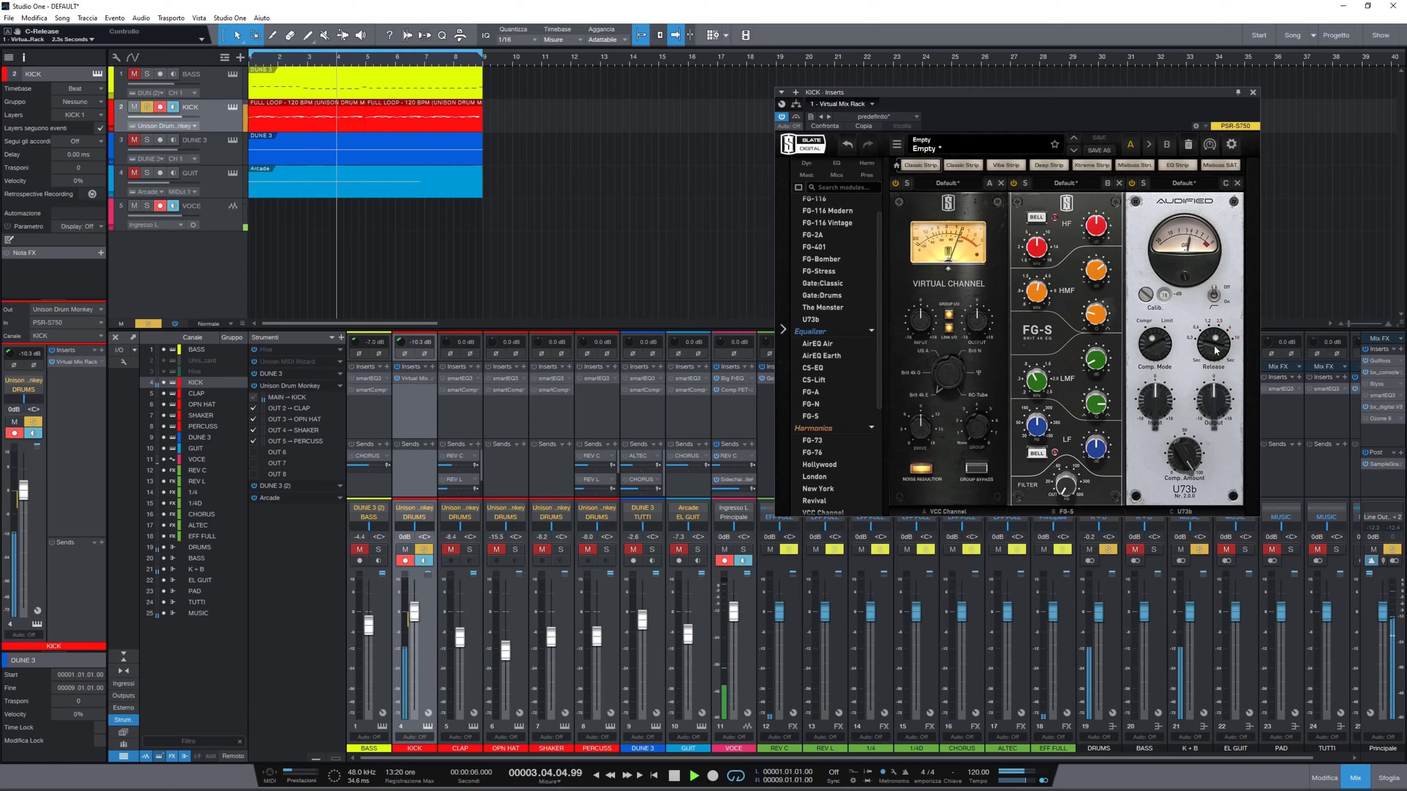
scroll(1215, 346, up, 1)
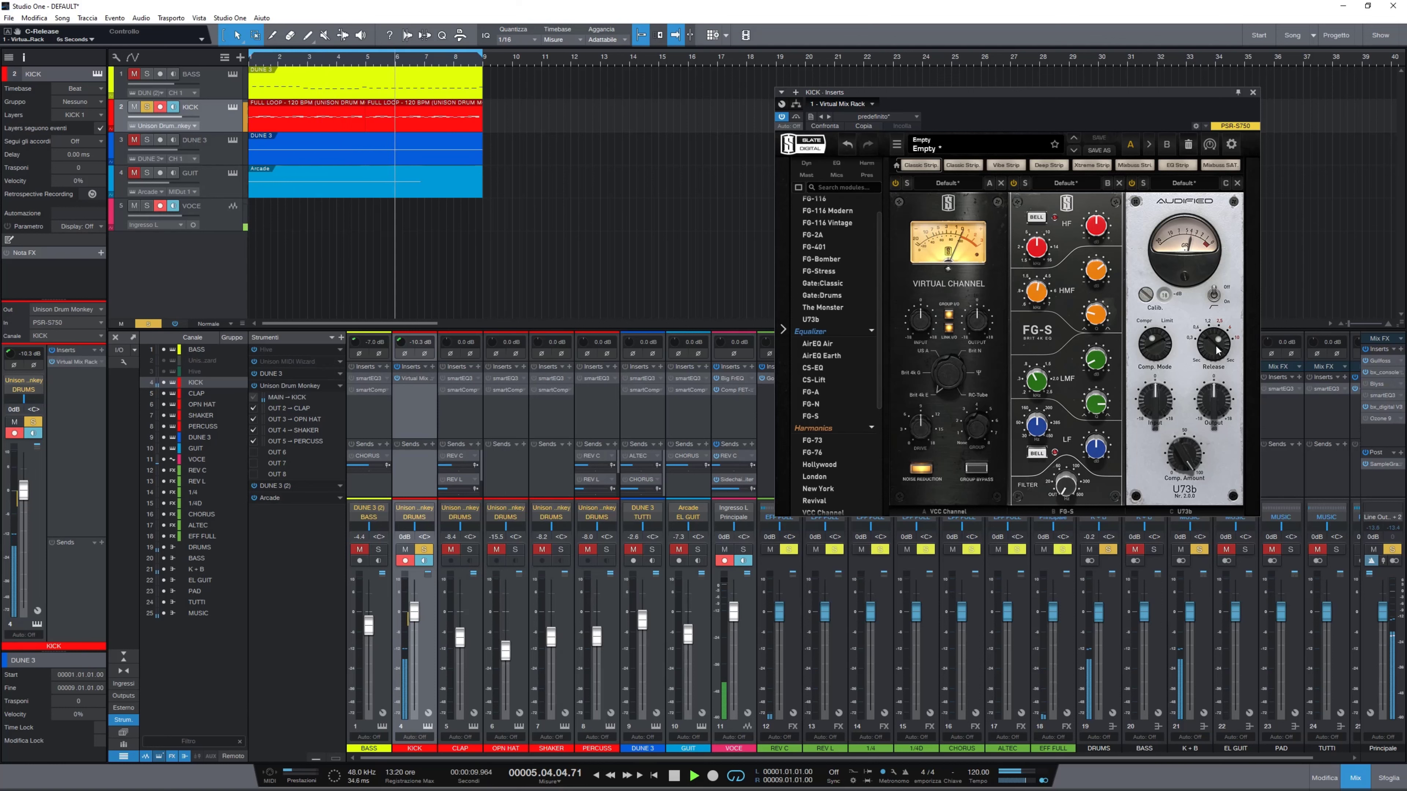
scroll(1216, 350, up, 1)
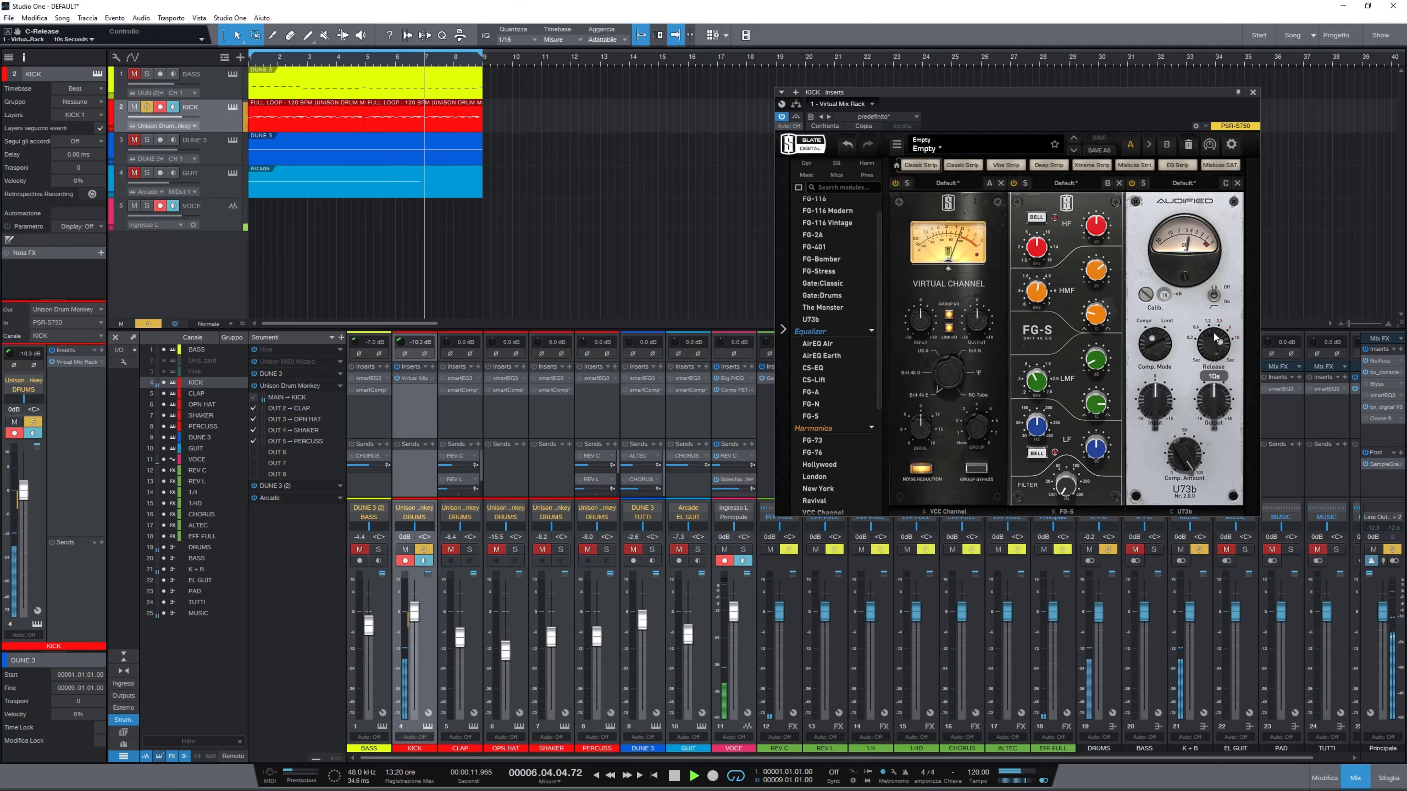
scroll(1216, 341, down, 5)
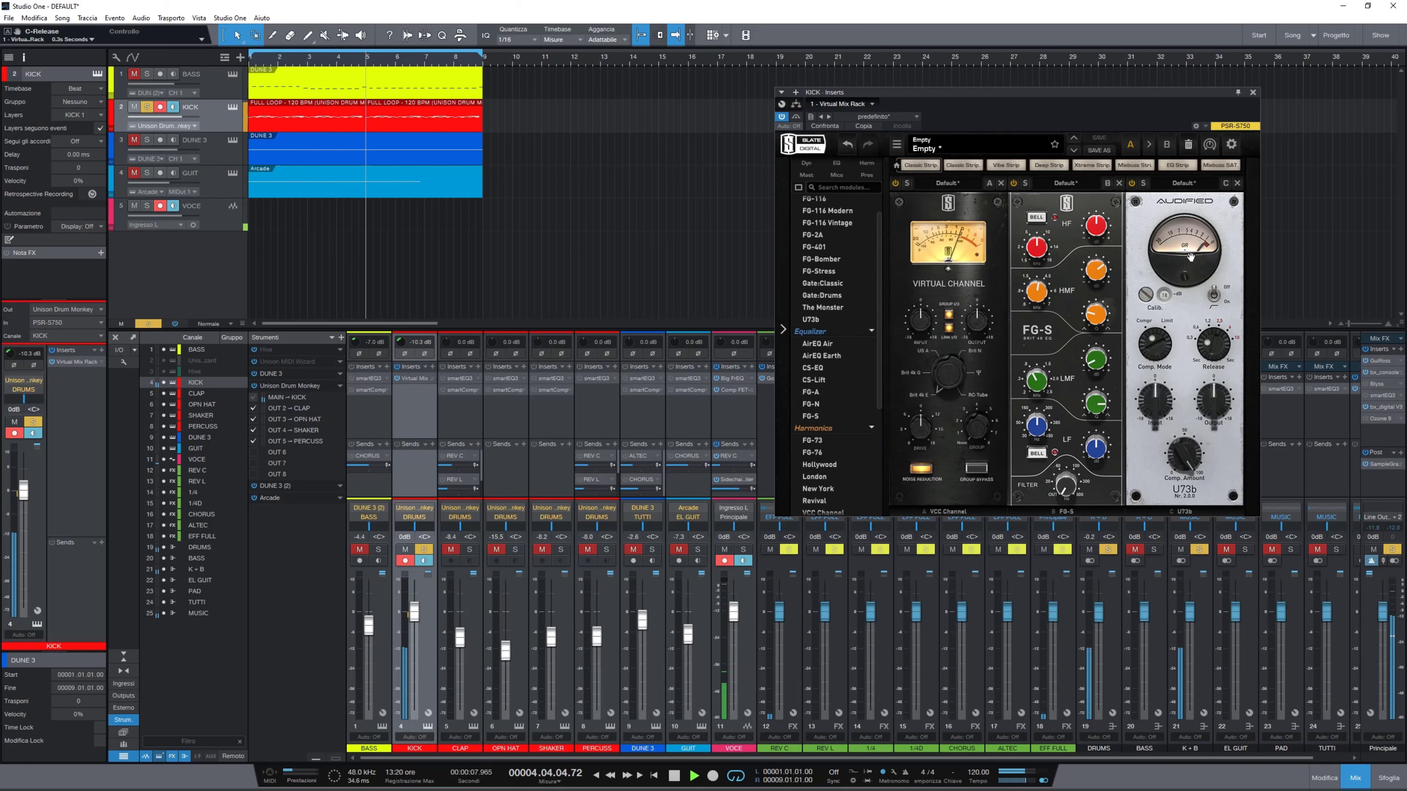
Step: Lower the U73b's Output to about -1.5 dB, matching levels by repeatedly bypassing and re-enabling the compressor
click(1132, 184)
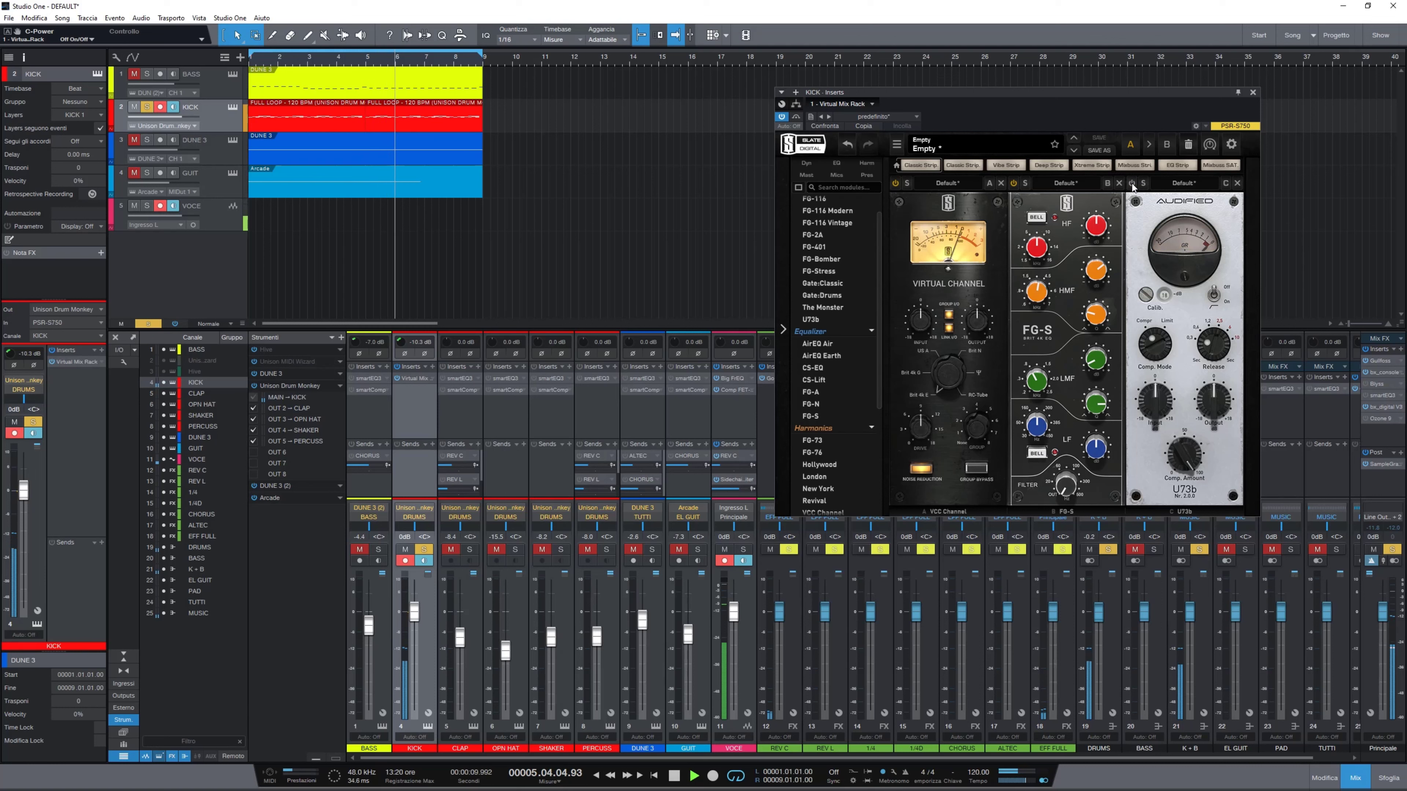
click(1132, 184)
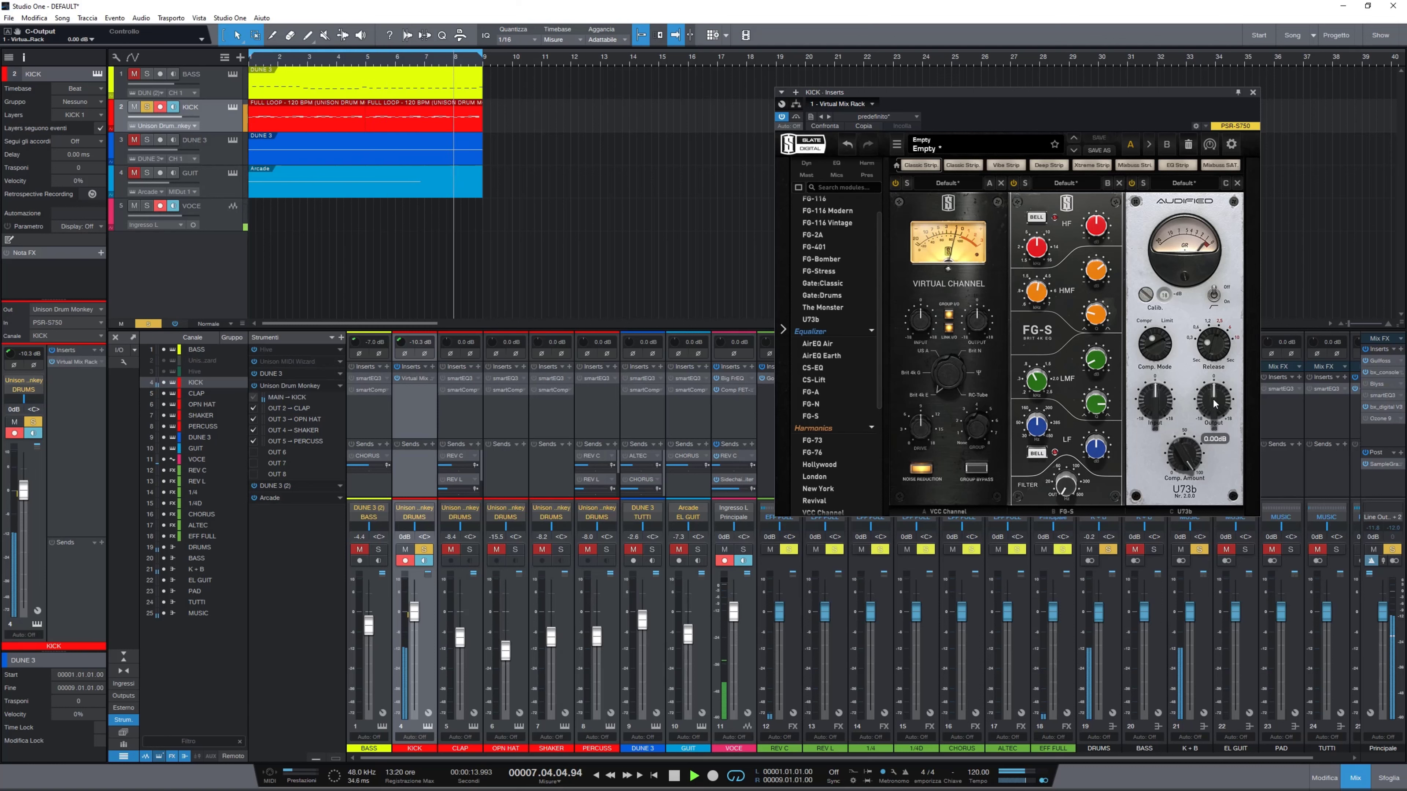
drag(1214, 403, 1214, 409)
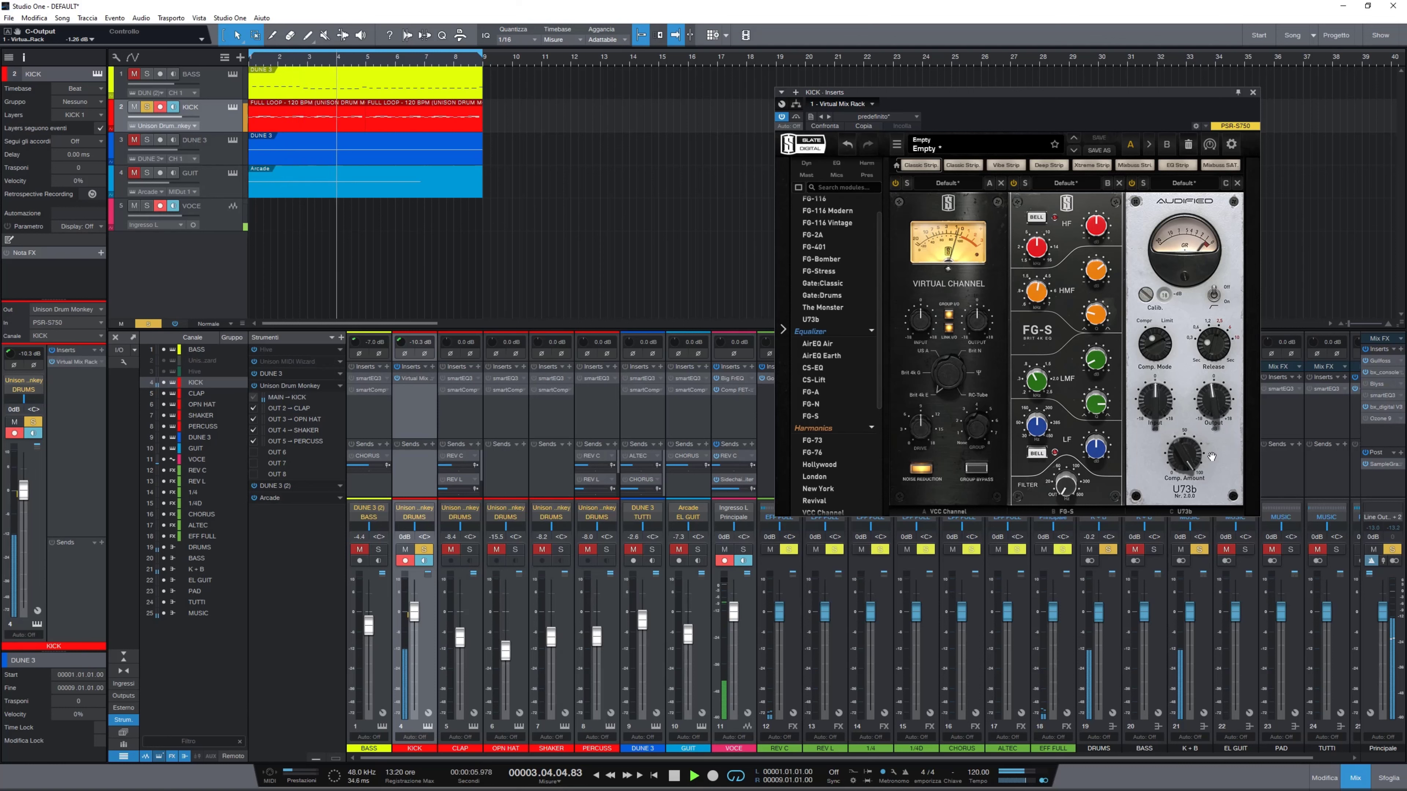
click(1132, 183)
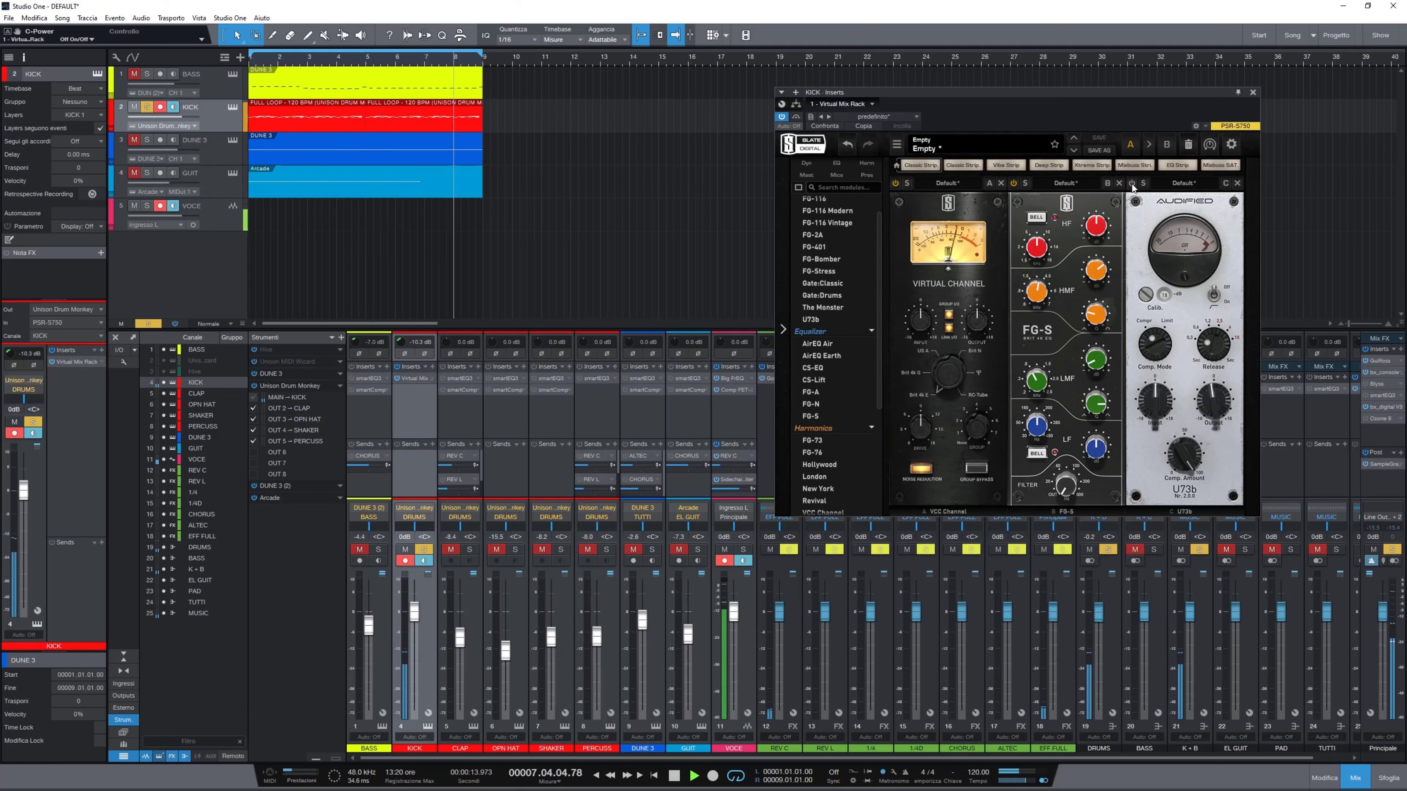
click(1132, 184)
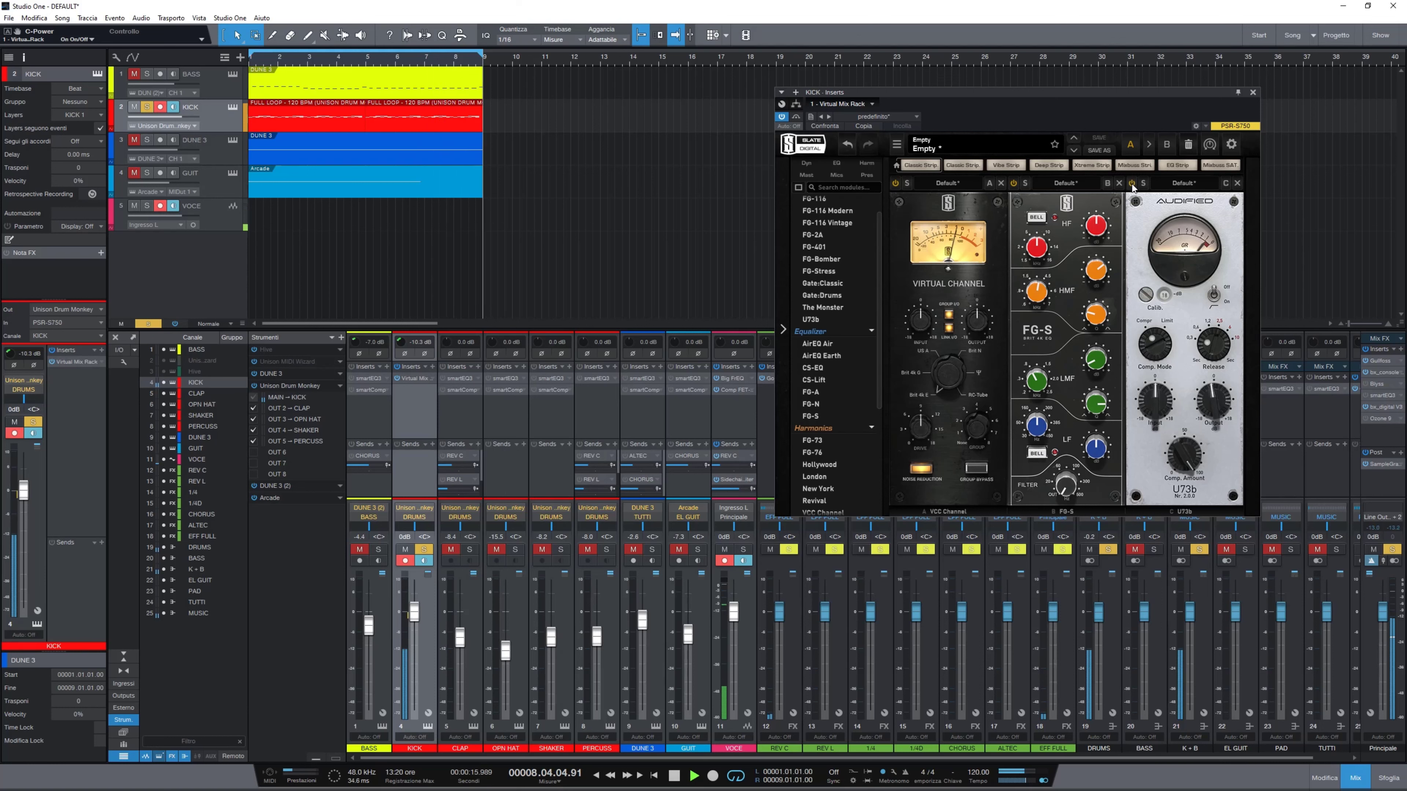
drag(1207, 401, 1207, 402)
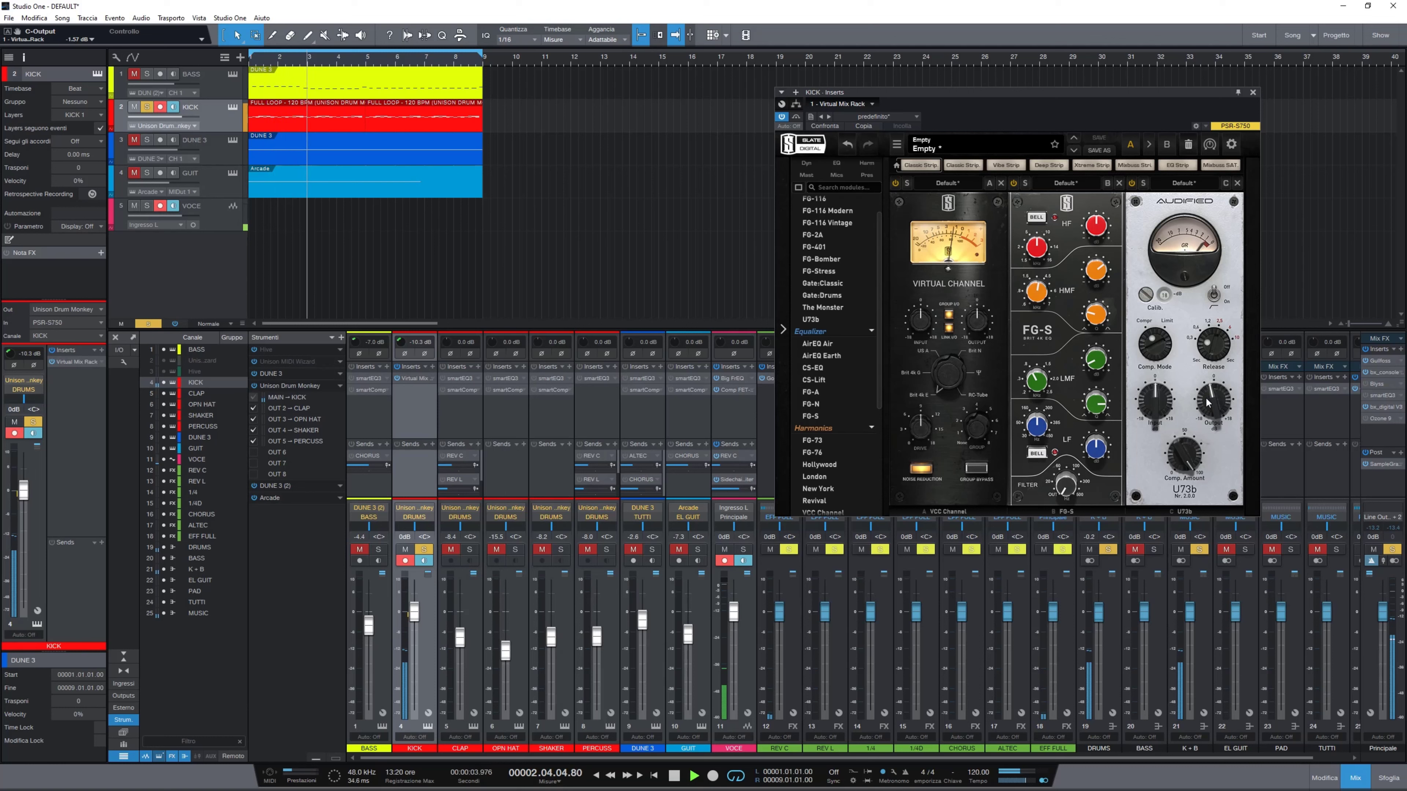
click(1133, 184)
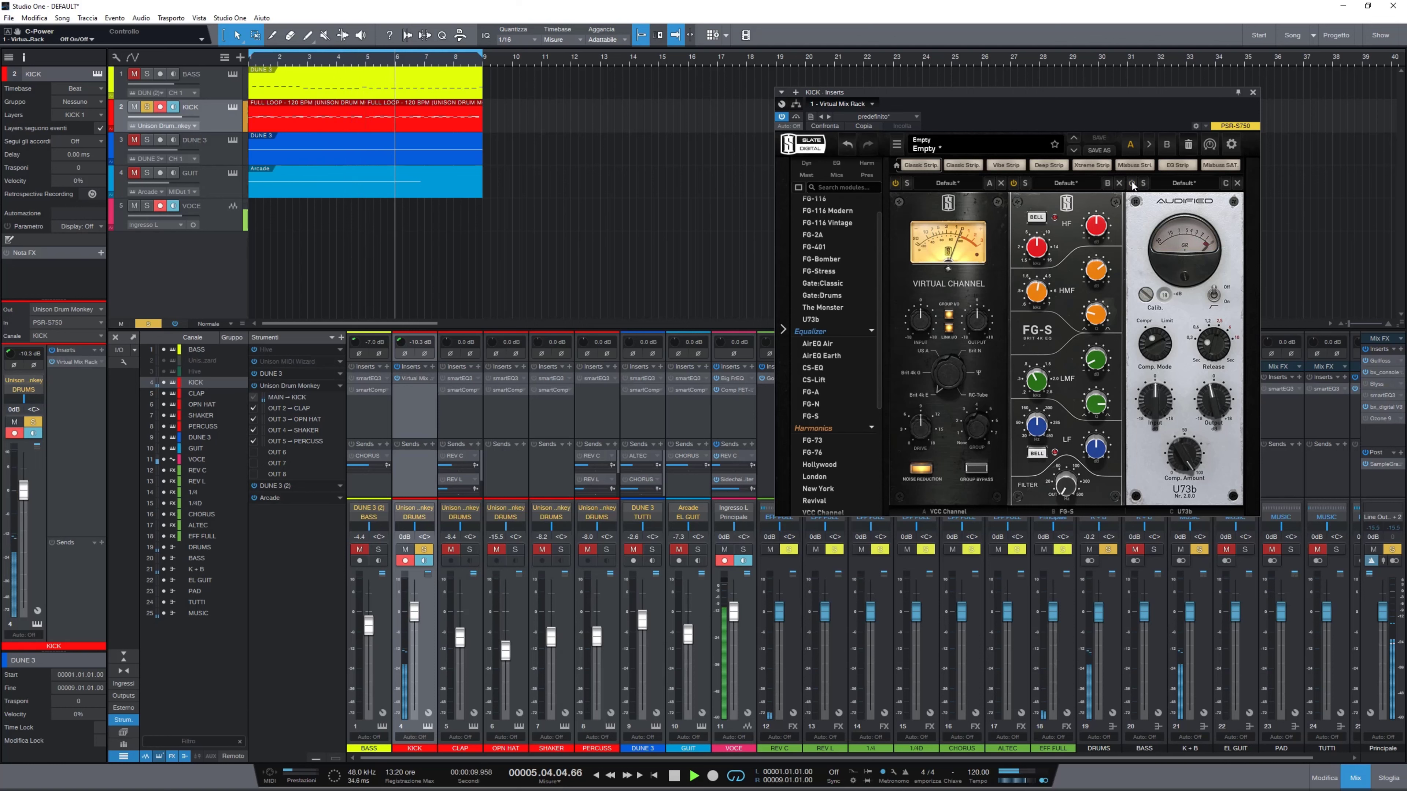
click(1133, 184)
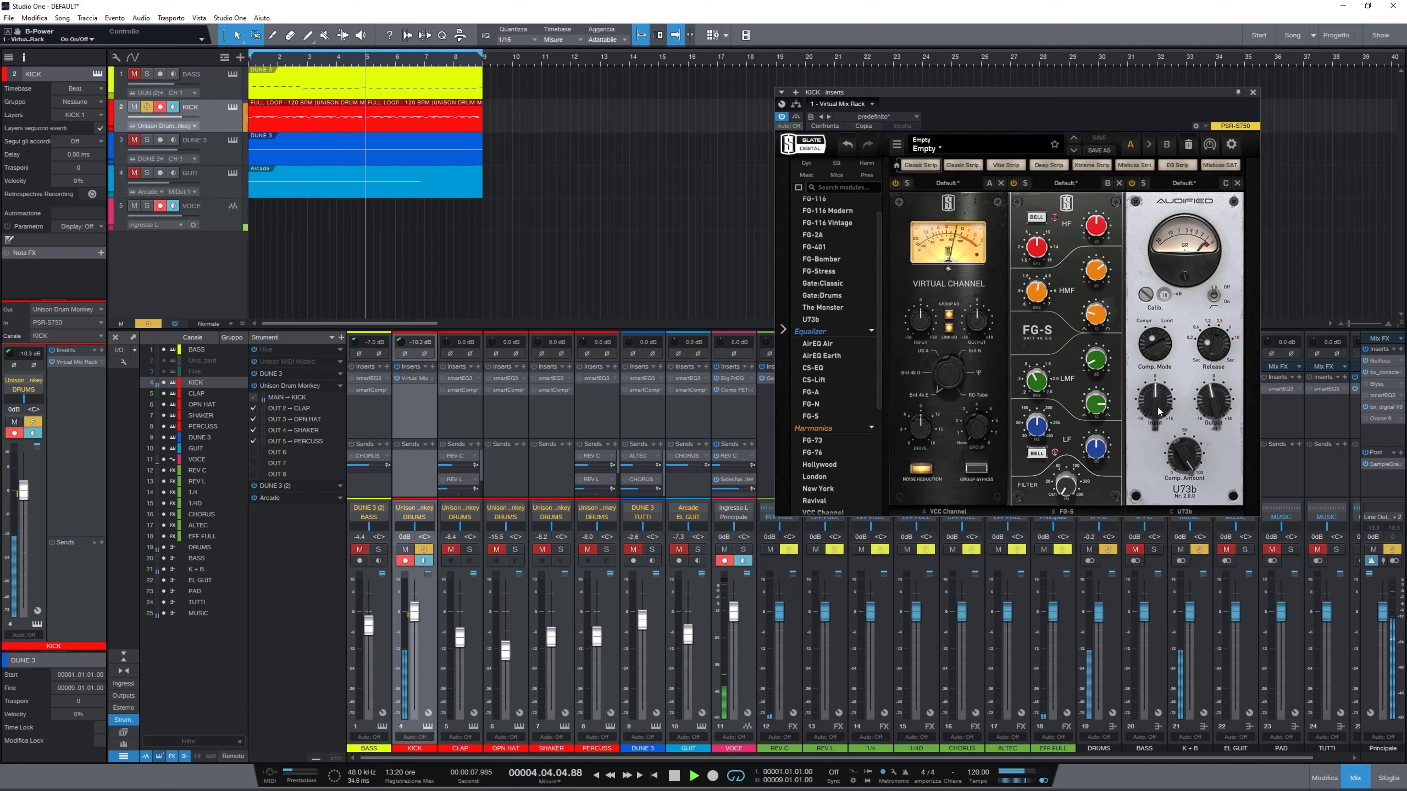
Step: Reduce the U73b's Input to about -3.1 dB
mouse_move(1158, 417)
scroll(1158, 417, down, 2)
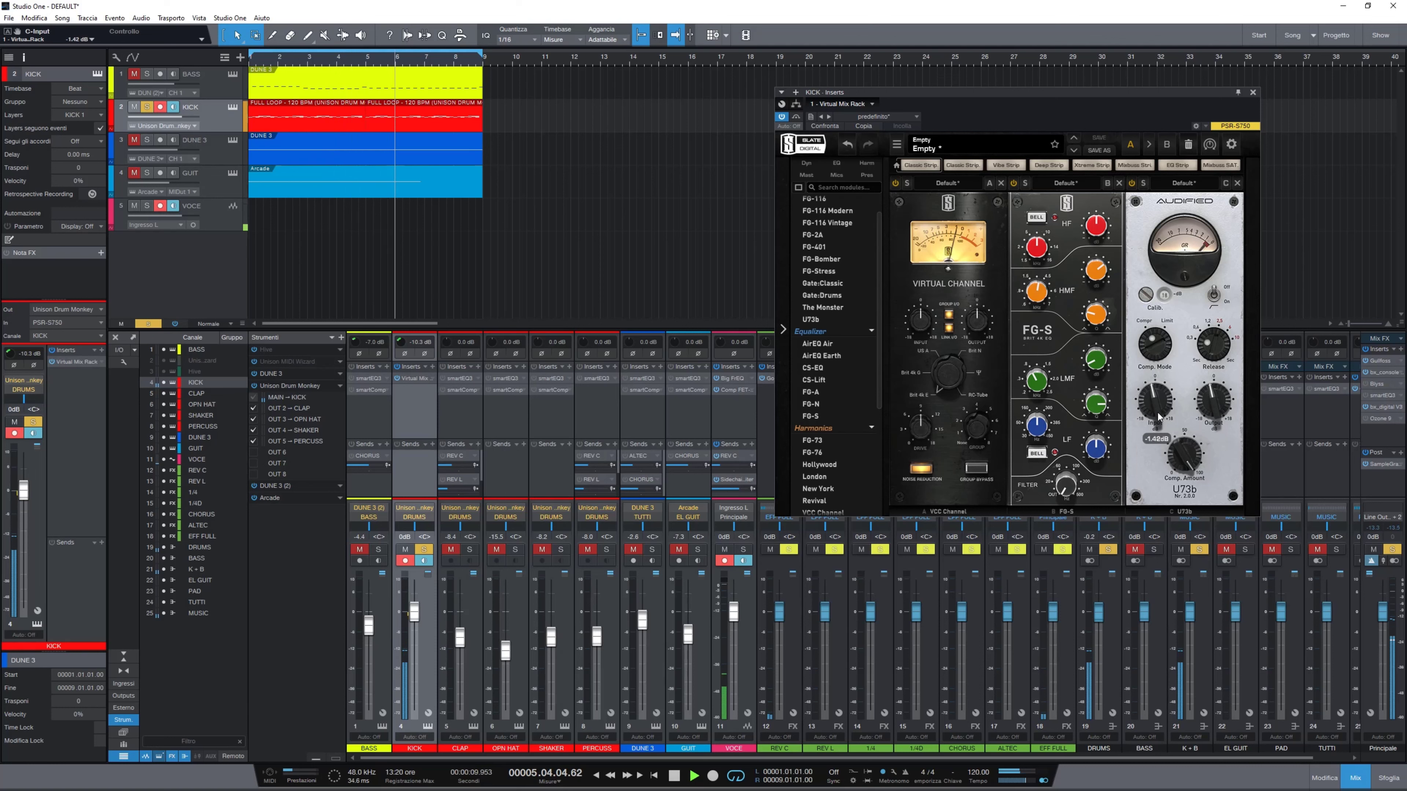
scroll(1159, 420, down, 3)
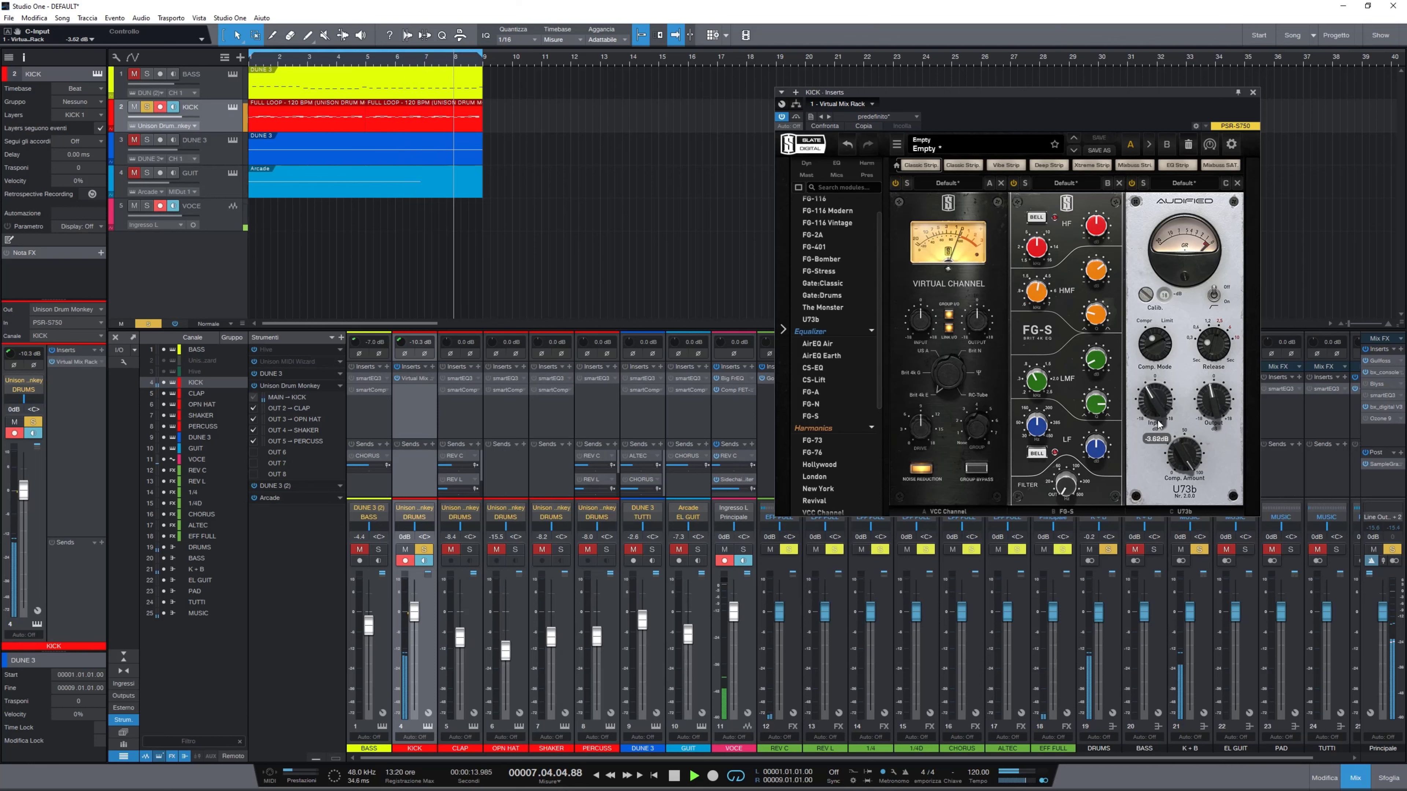
scroll(1159, 424, up, 1)
mouse_move(1217, 416)
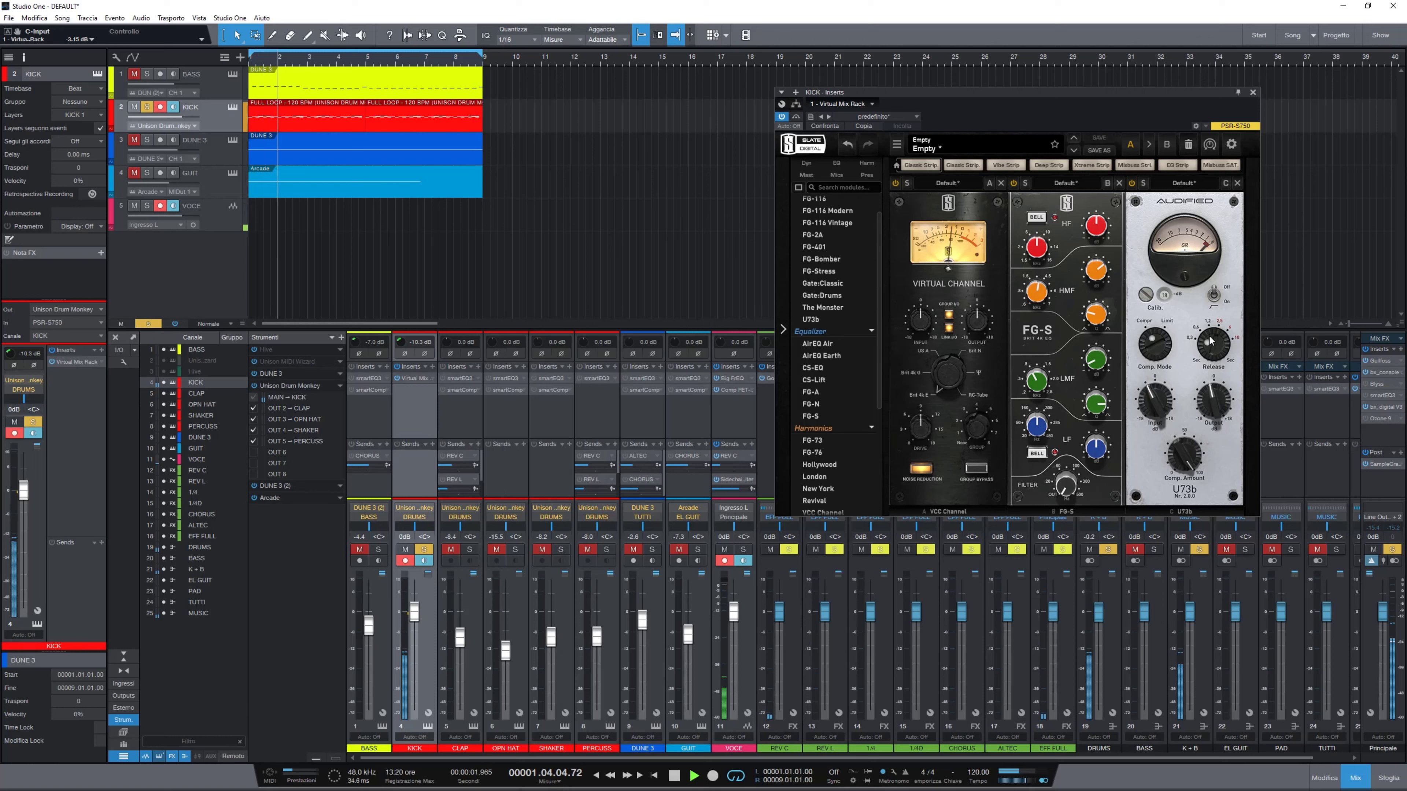
Step: Compare the kick with the U73b bypassed and active, leaving the compressor bypassed
click(1133, 184)
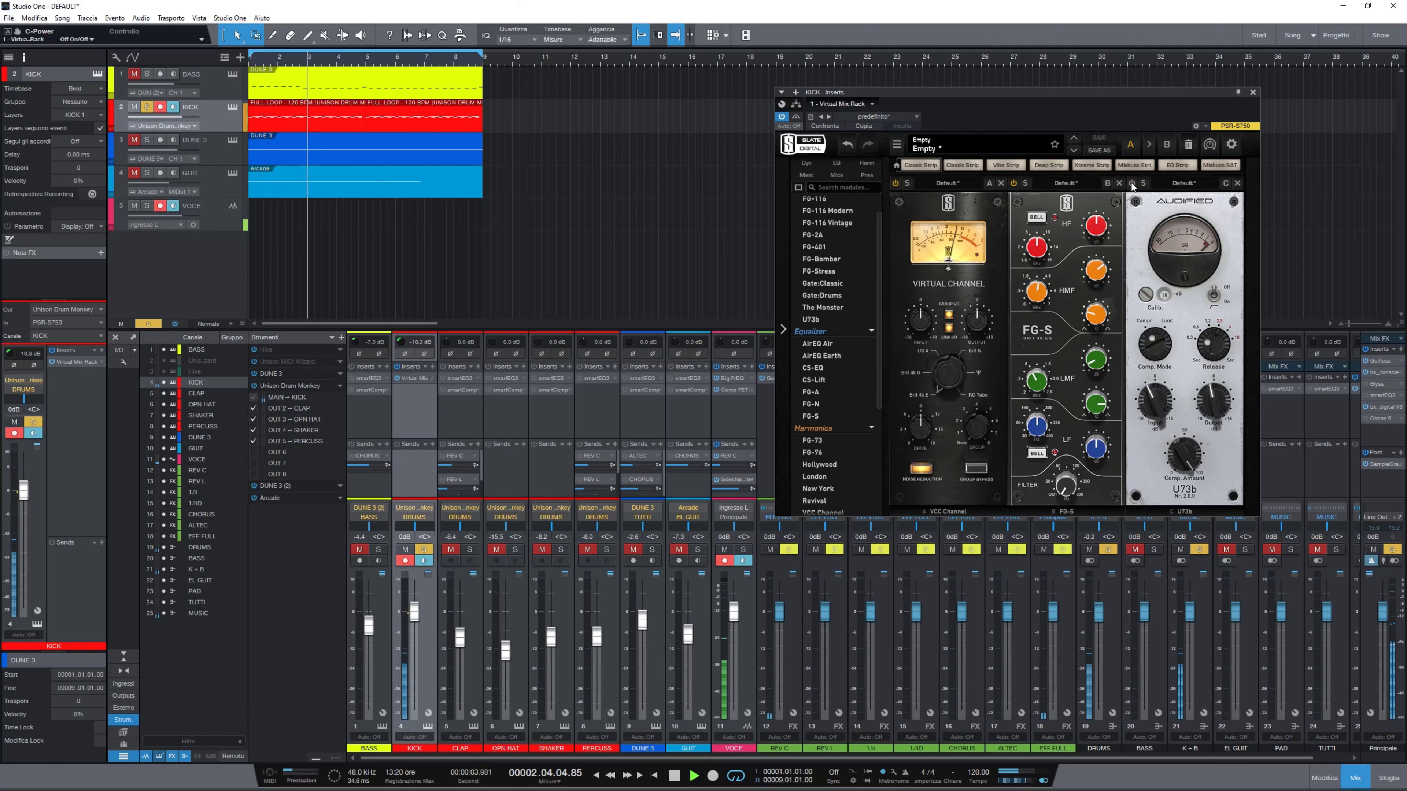
click(1132, 184)
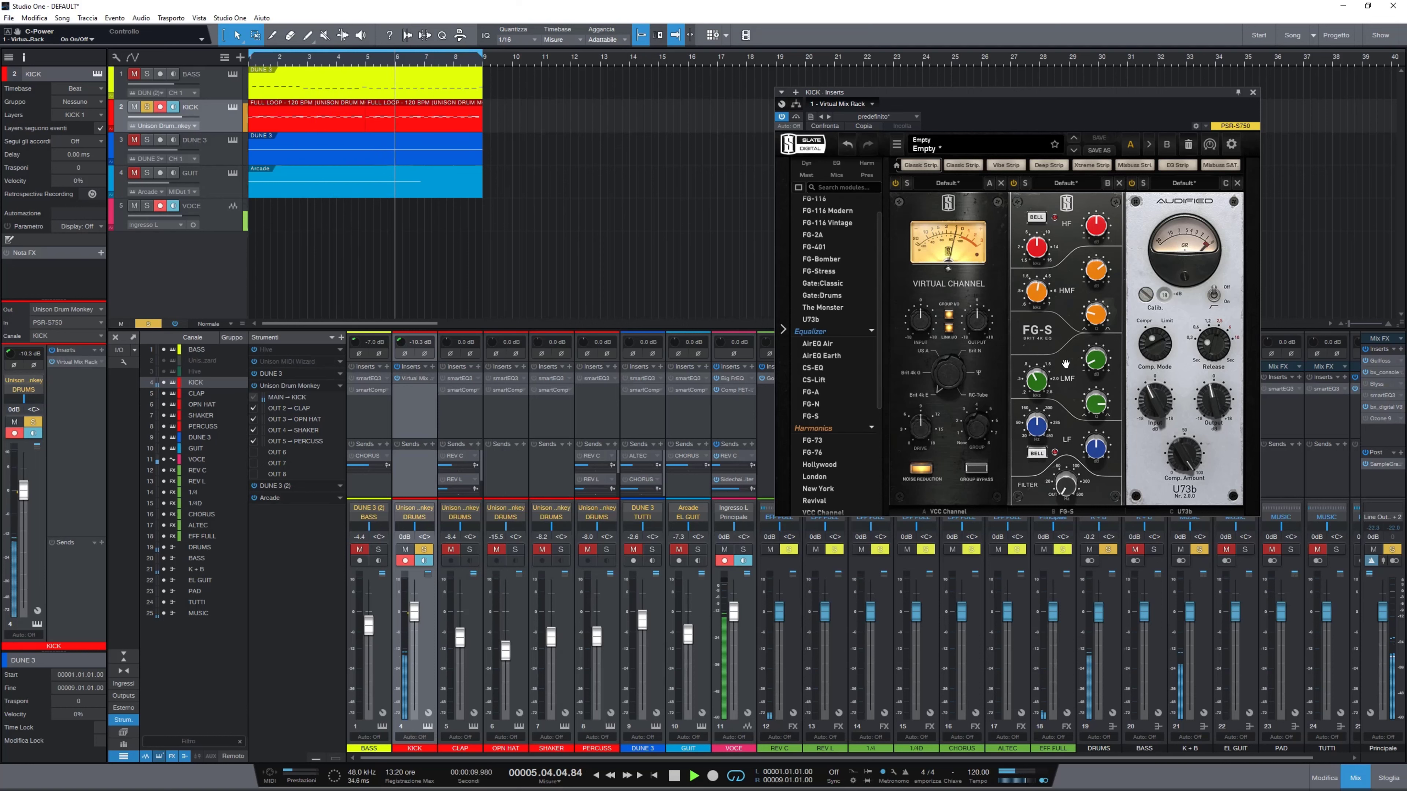
click(1132, 184)
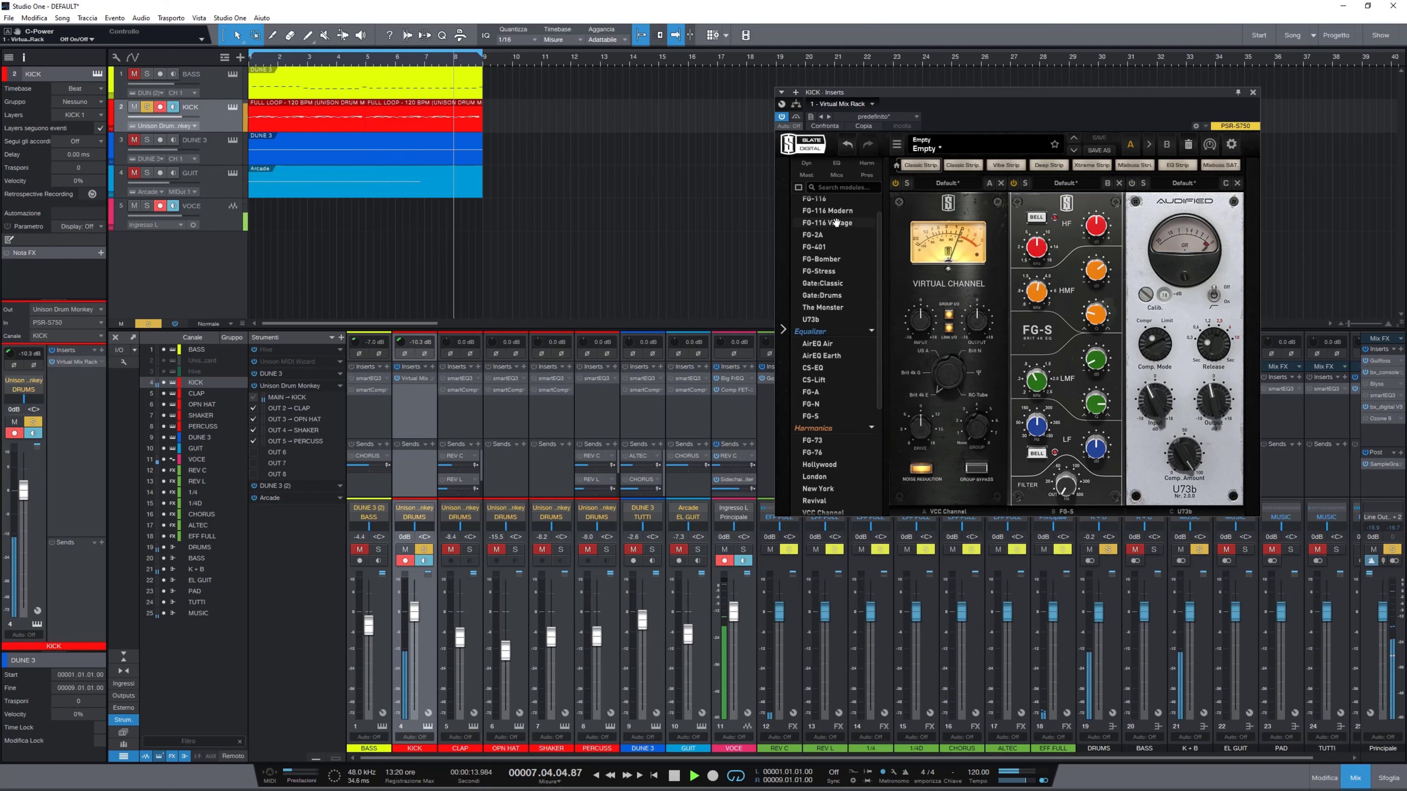
Step: Load the FG-116 compressor into the rack's fourth slot and set its Input to -24 dB
scroll(838, 224, up, 1)
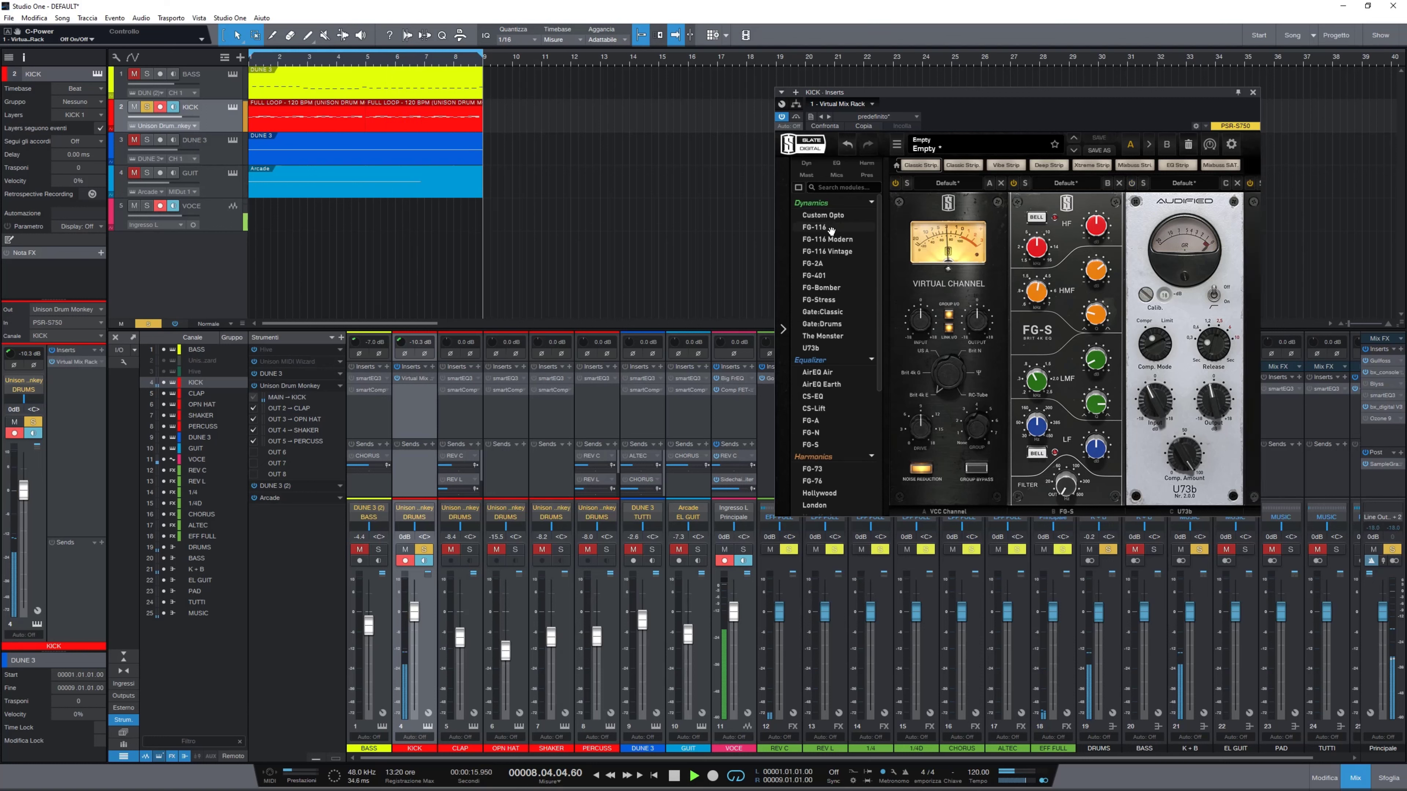
double_click(814, 227)
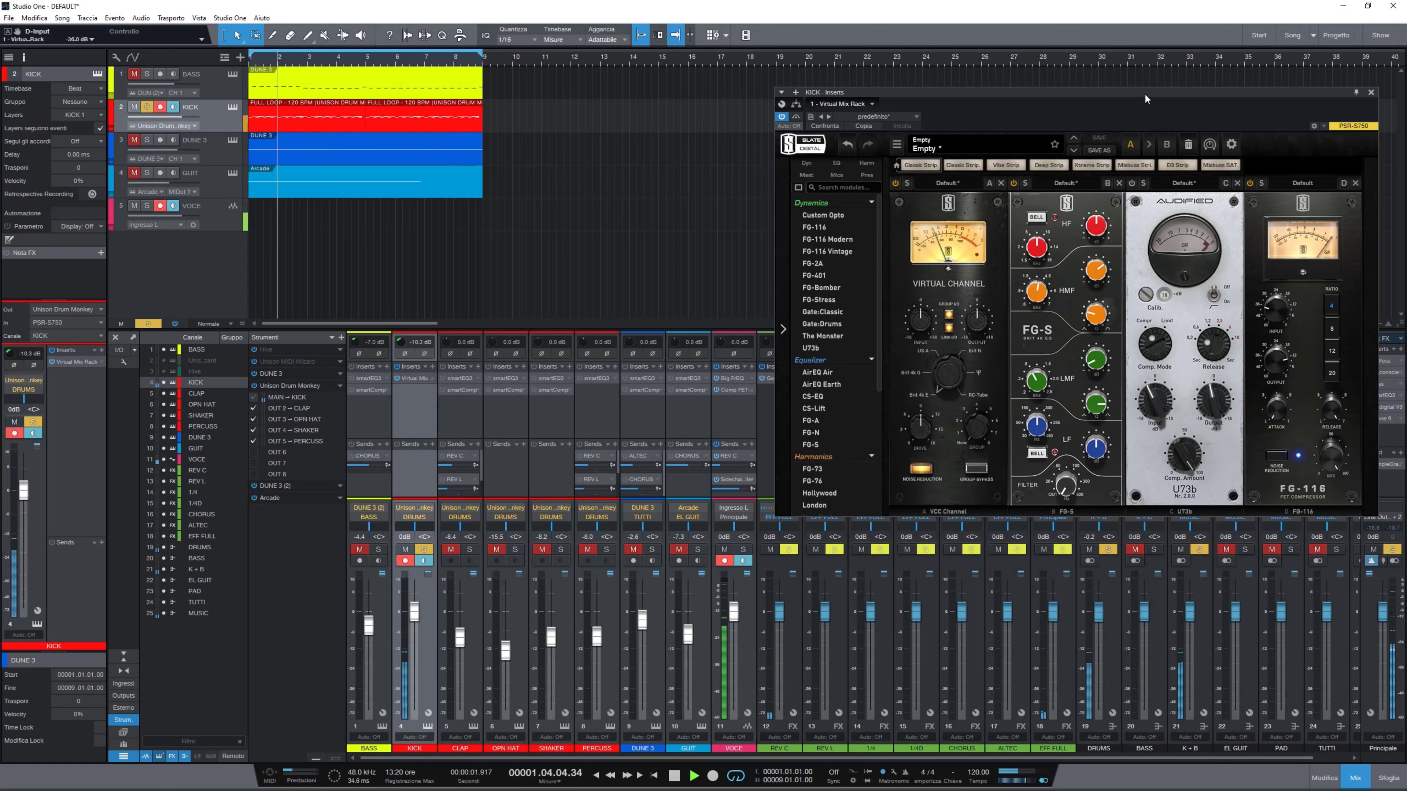
drag(1145, 93, 1043, 50)
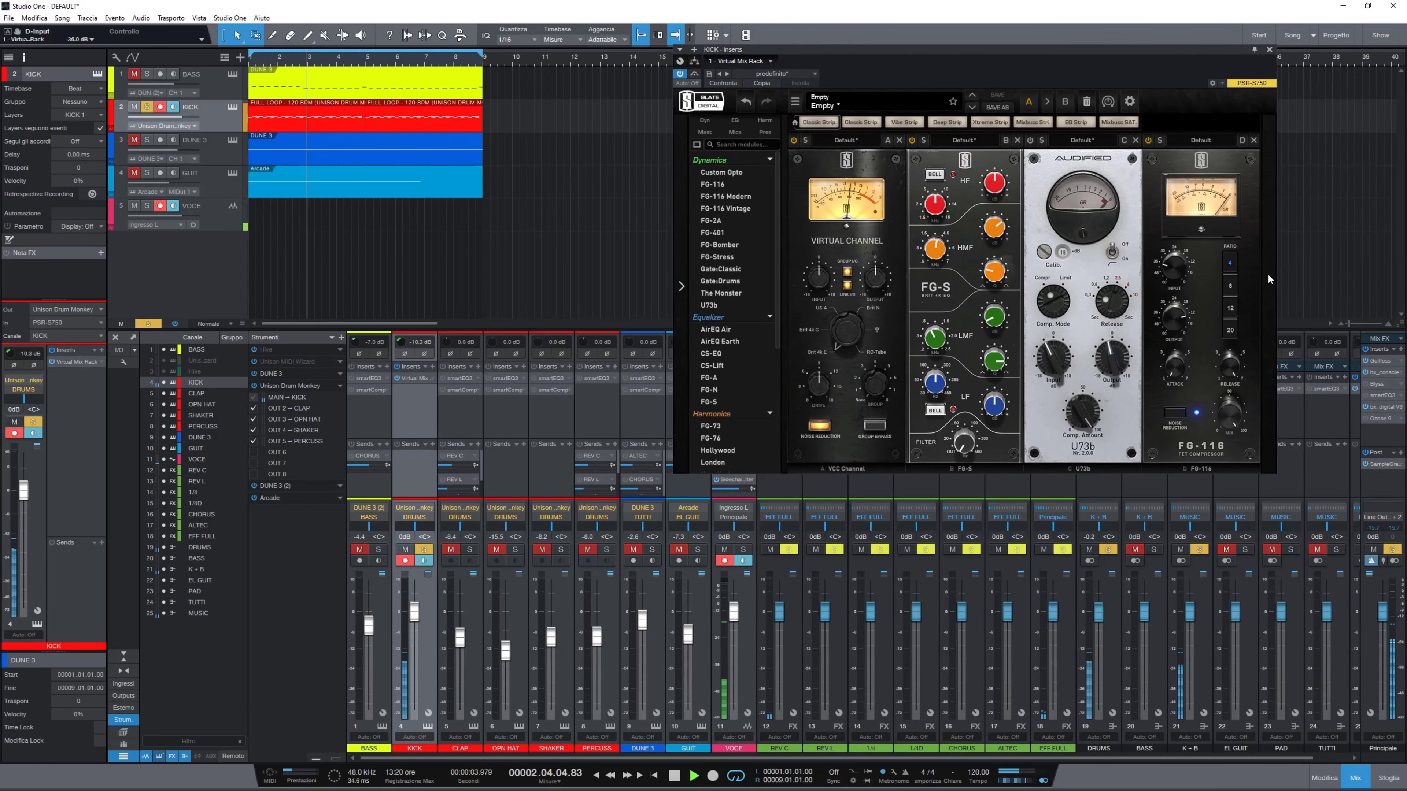
mouse_move(1175, 272)
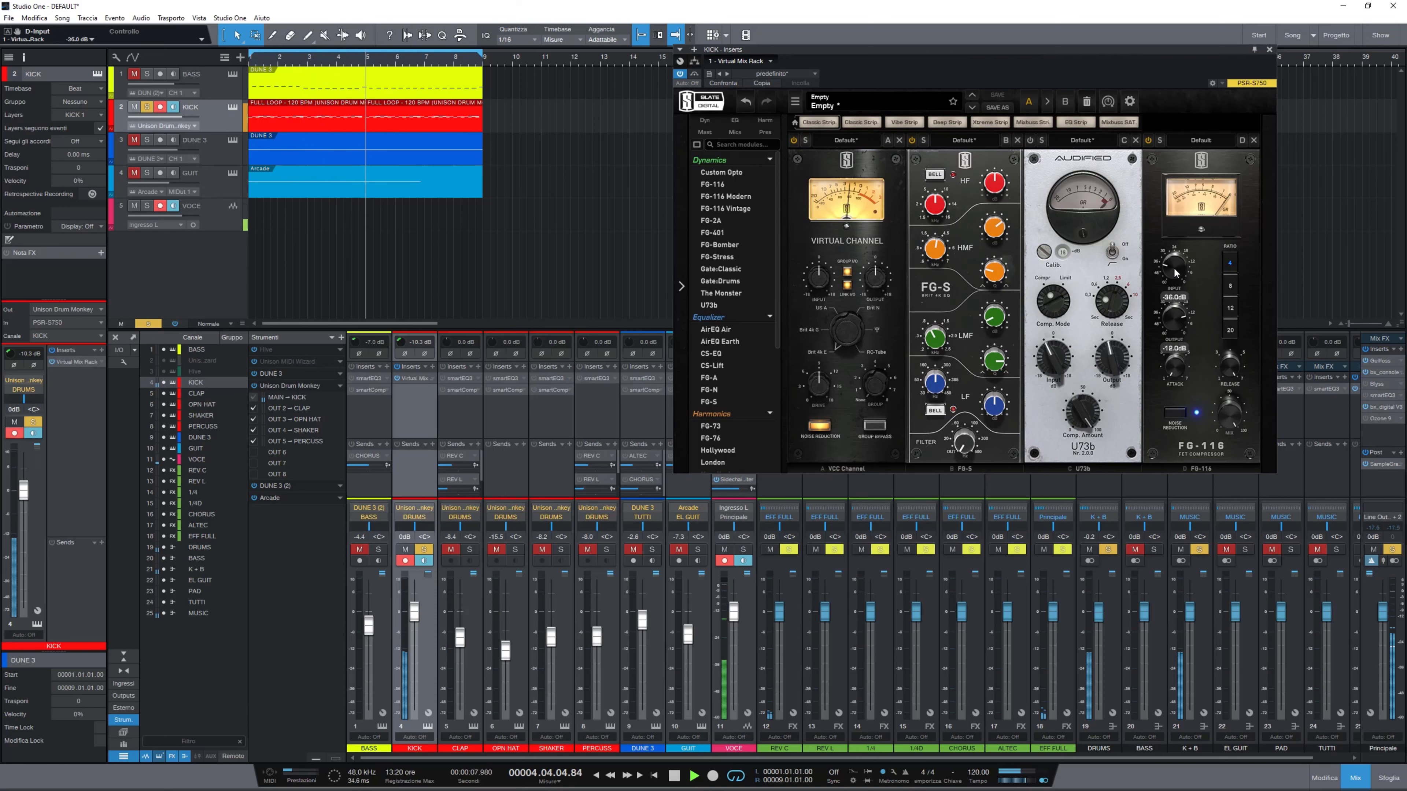
drag(1175, 272, 1176, 239)
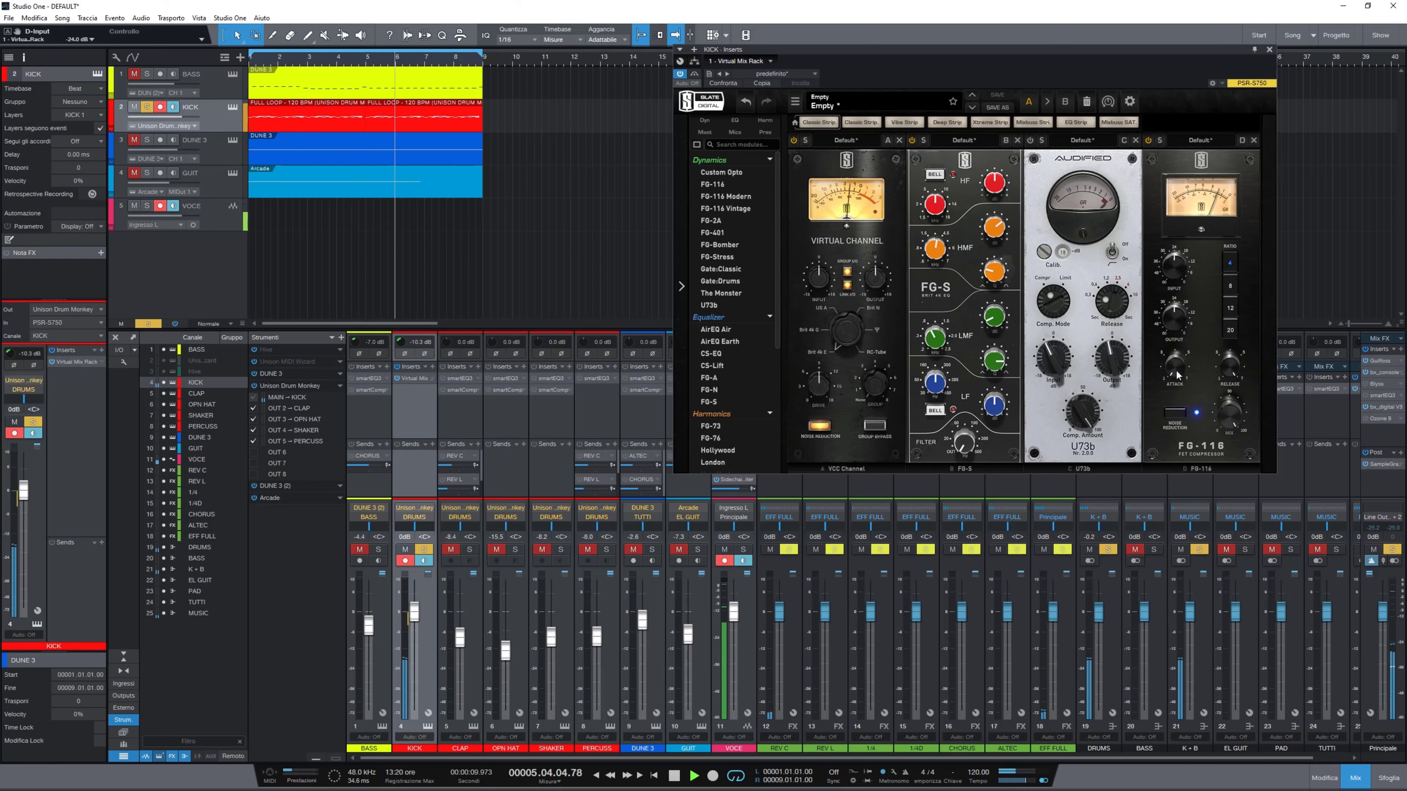
Step: Try the FG-116's Attack and Release controls with Release at 7, and compare its Noise Reduction off and on
mouse_move(1177, 379)
drag(1177, 379, 1253, 372)
click(1229, 366)
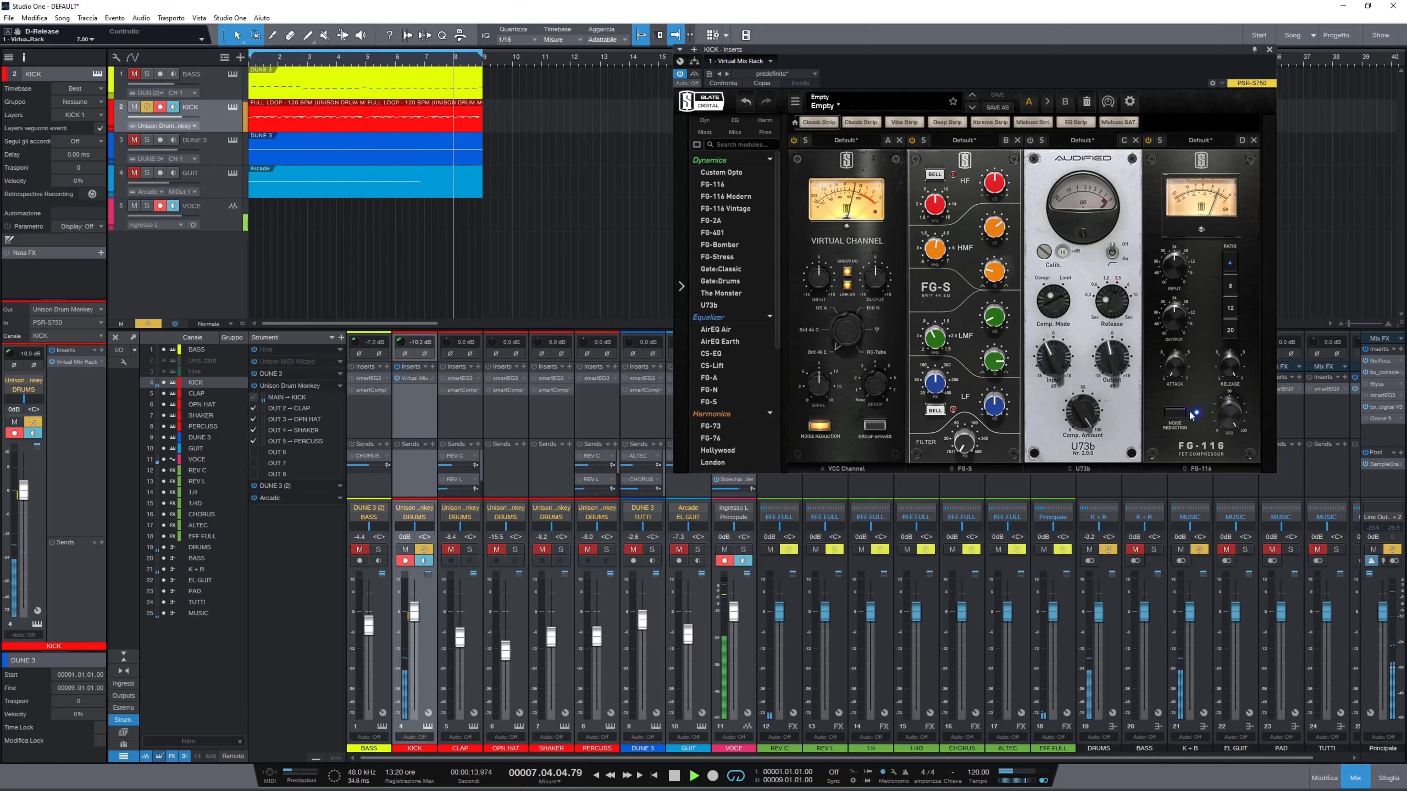
click(1174, 412)
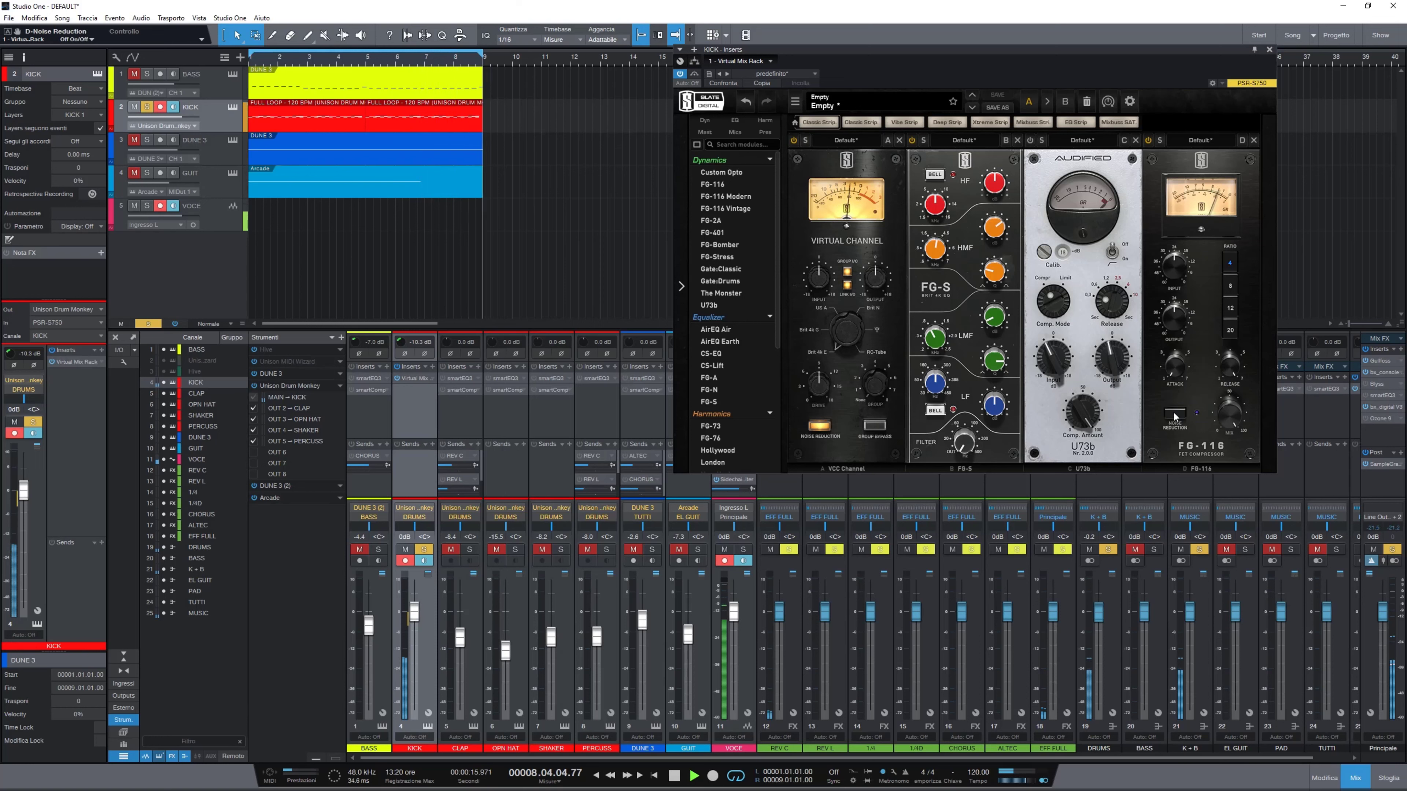
click(1173, 412)
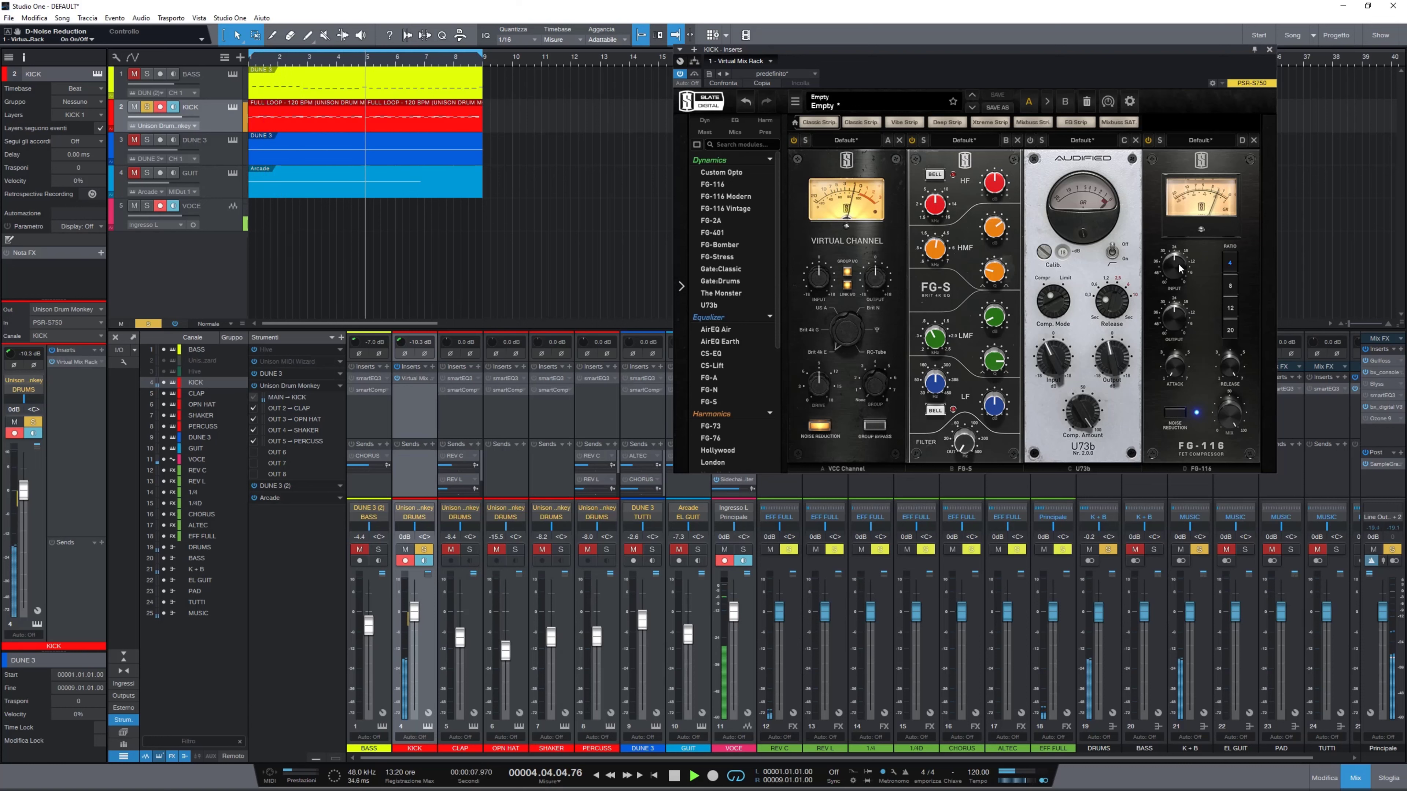
Step: Set the FG-116's Output to about -19 dB, matching levels by bypassing and re-enabling the compressor
mouse_move(1181, 261)
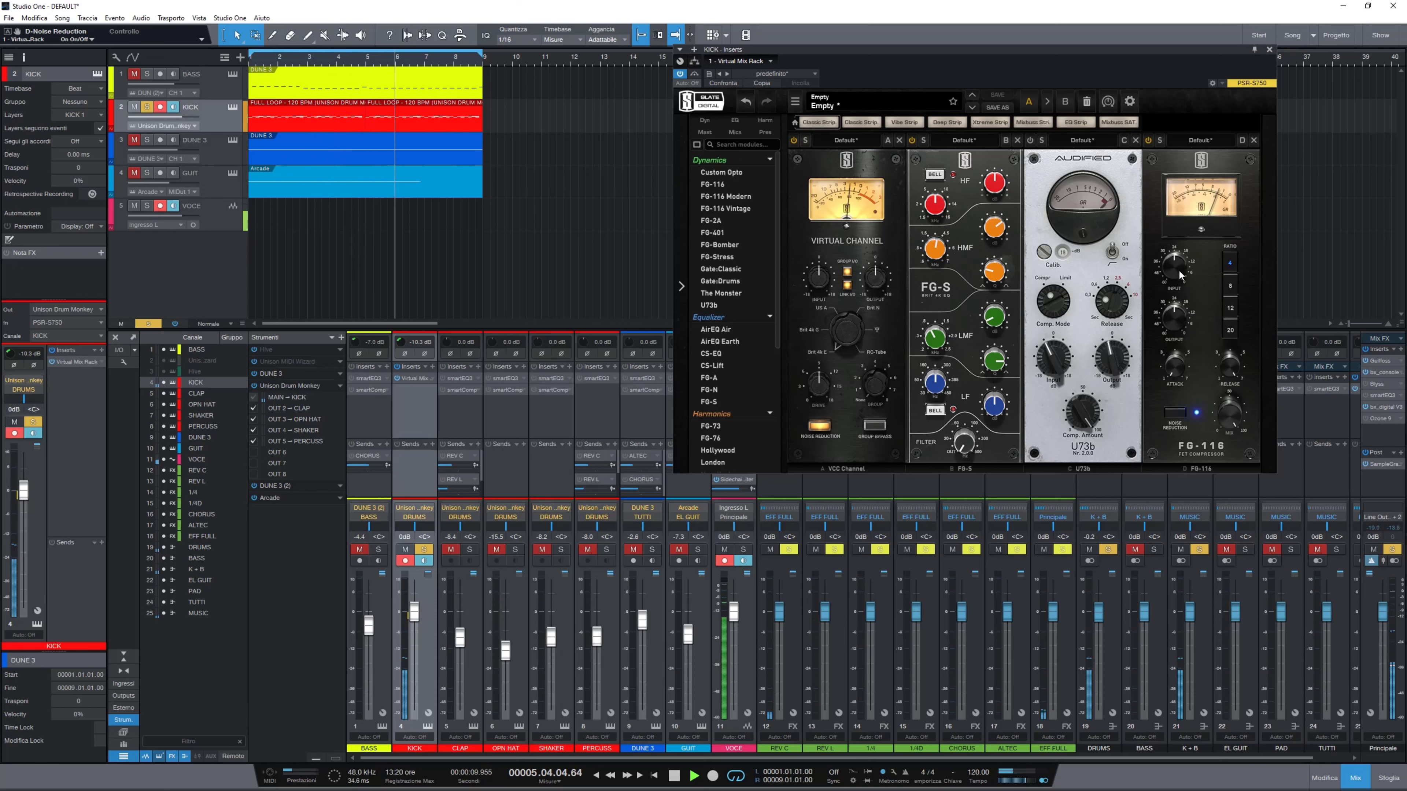
click(1148, 141)
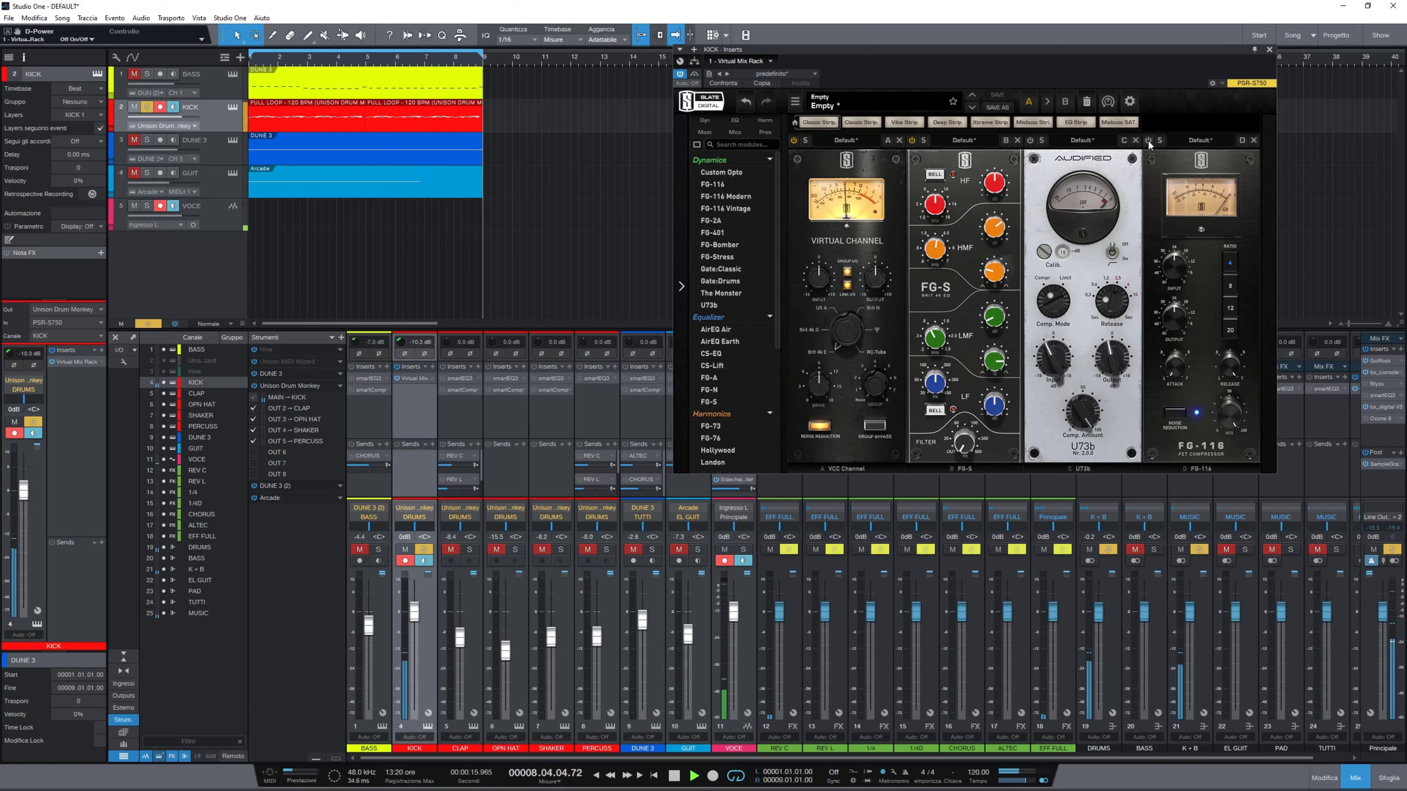
click(1149, 142)
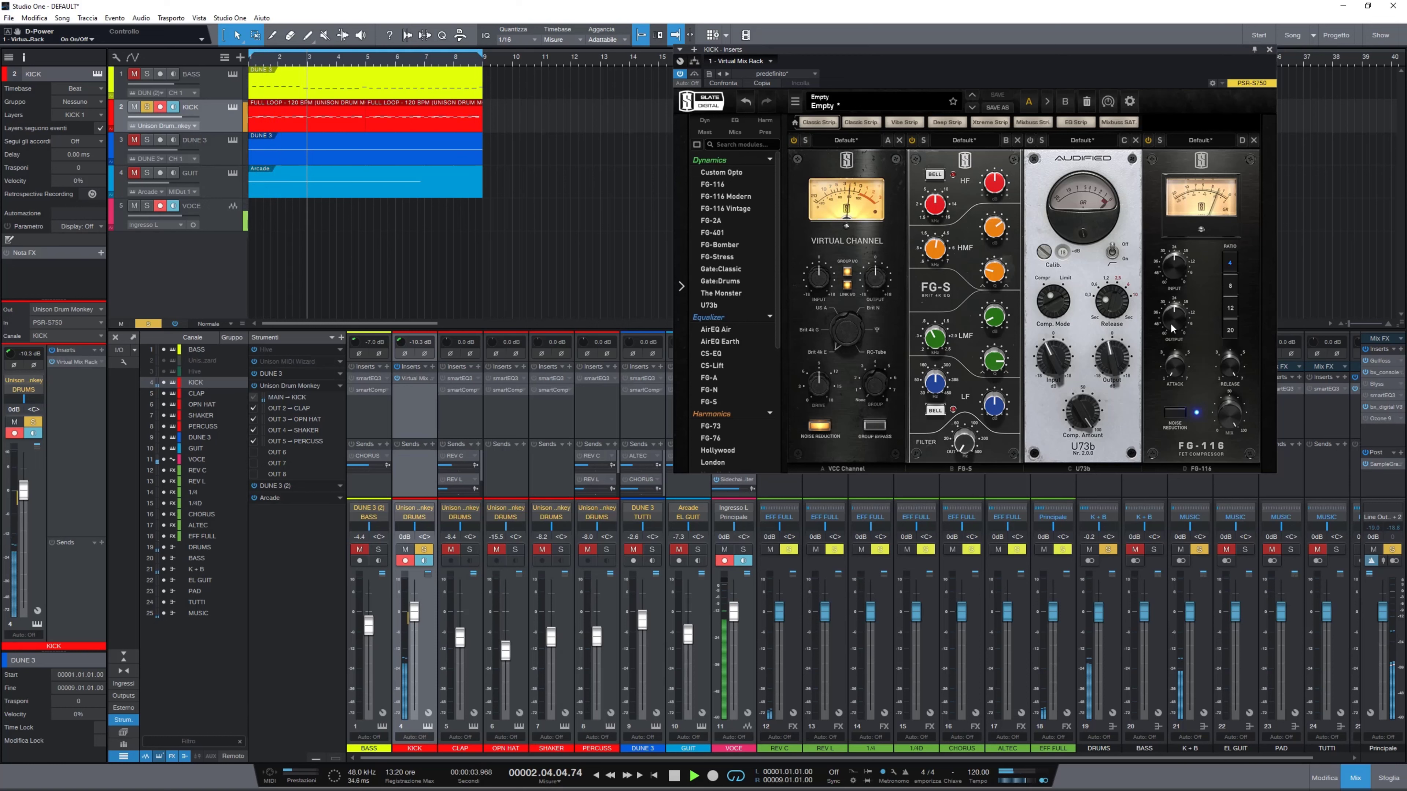
drag(1170, 323, 1173, 320)
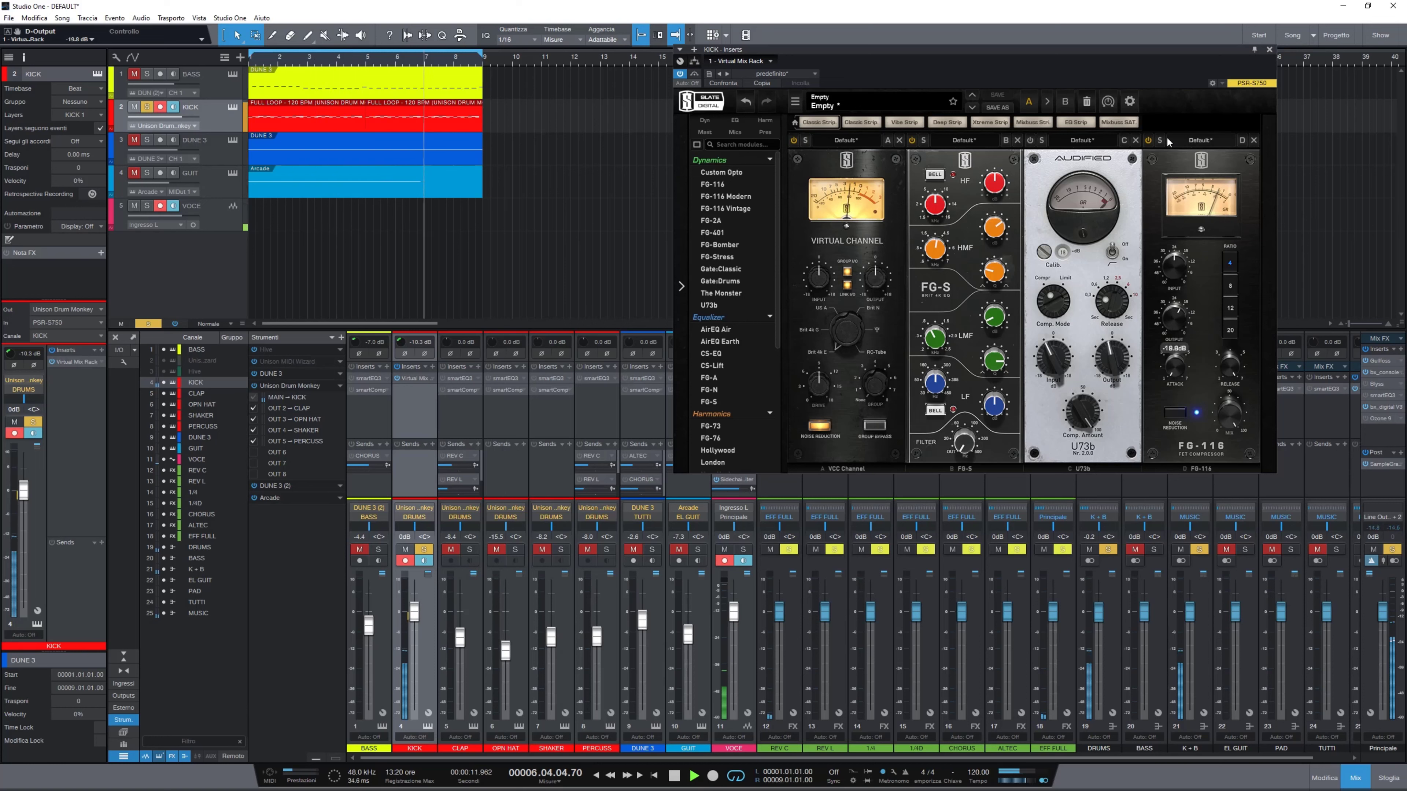
click(1148, 140)
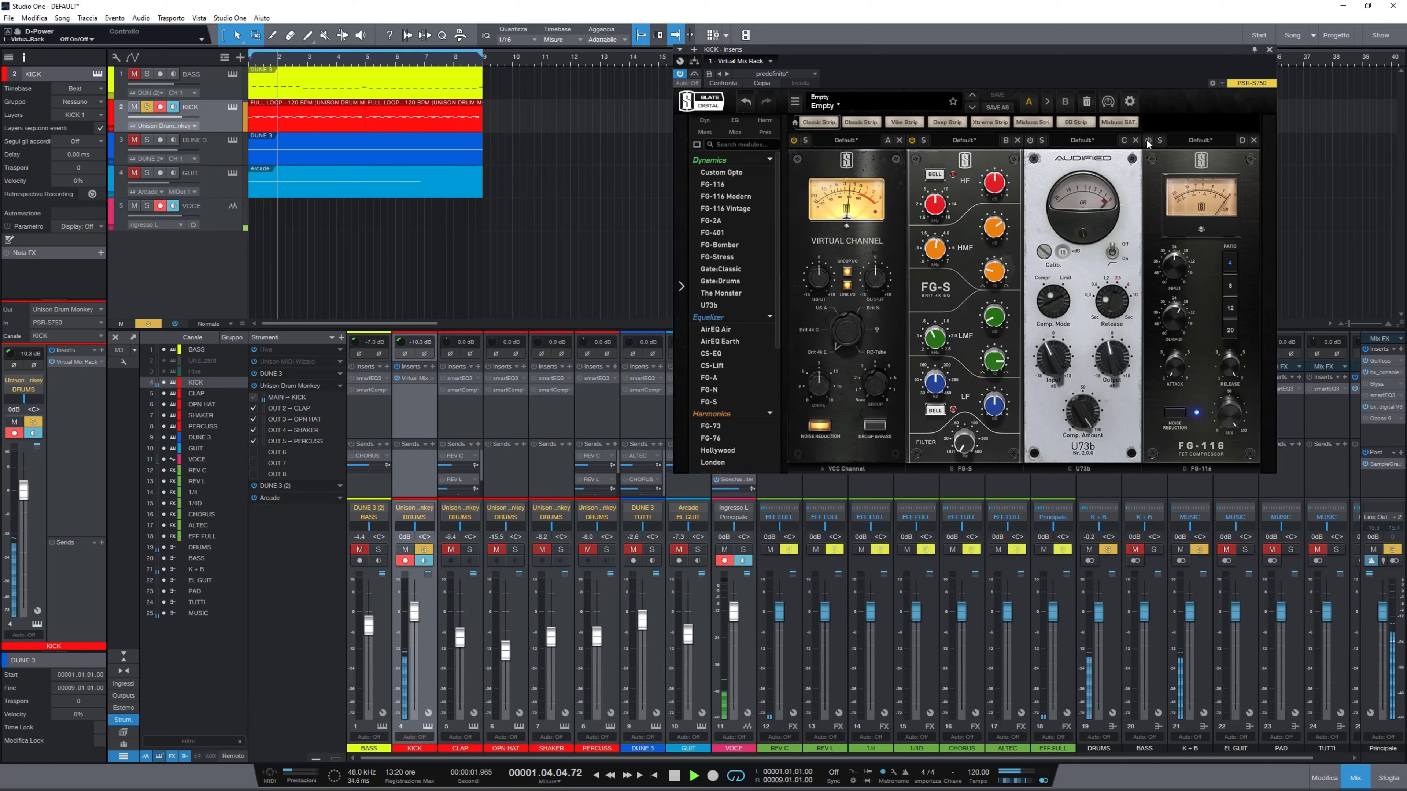
click(1148, 141)
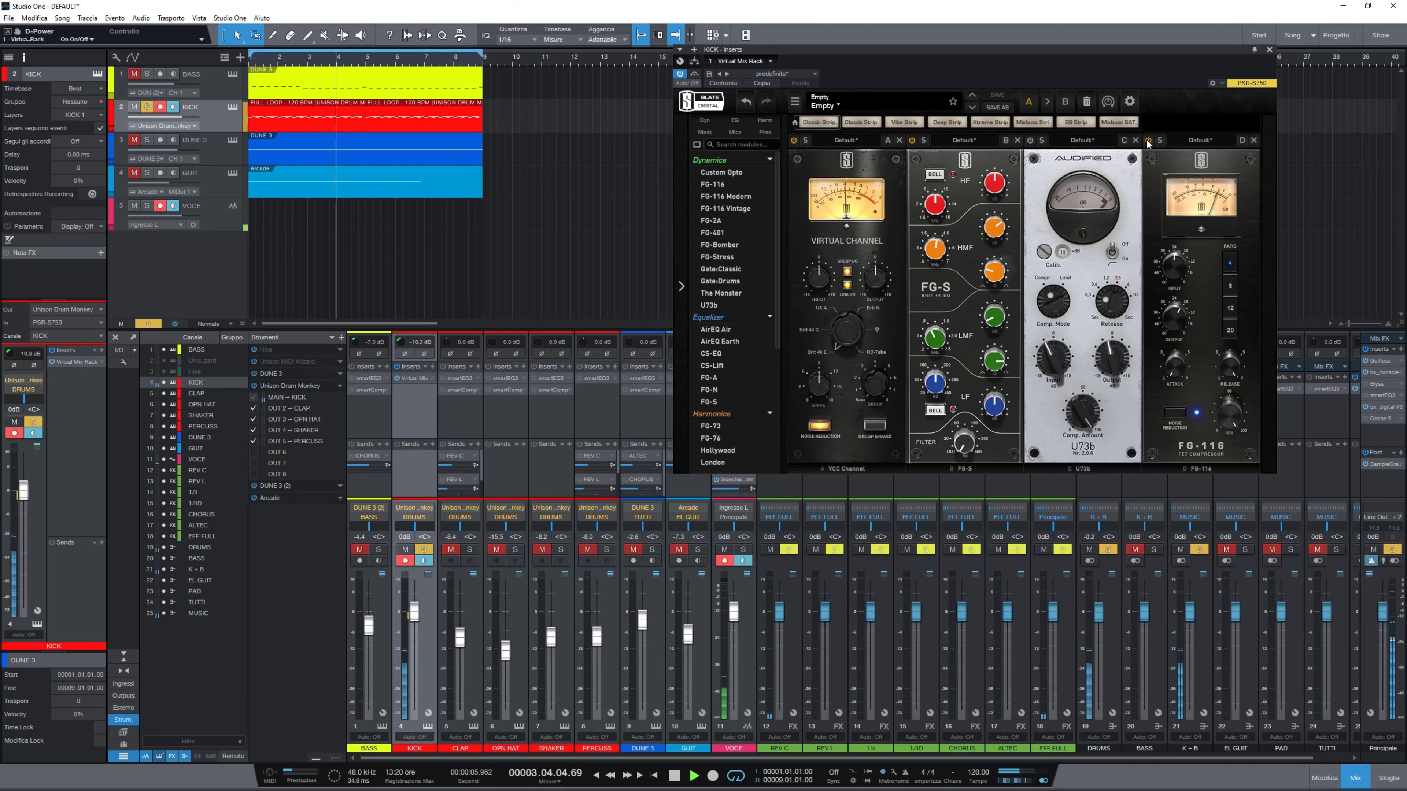
Step: Bypass the FG-116, re-enable the U73b for comparison, and remove the U73b from the rack
mouse_move(1195, 326)
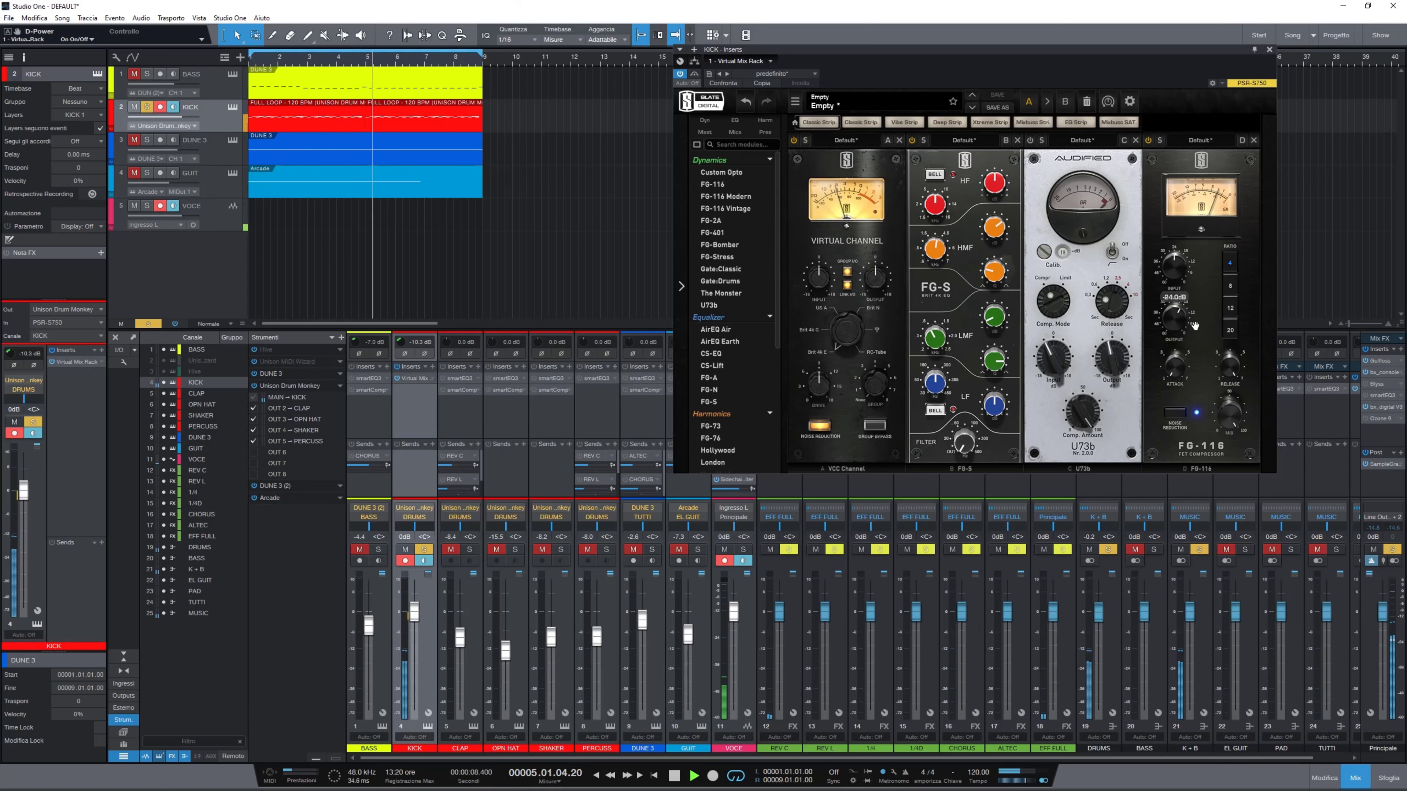
click(1148, 141)
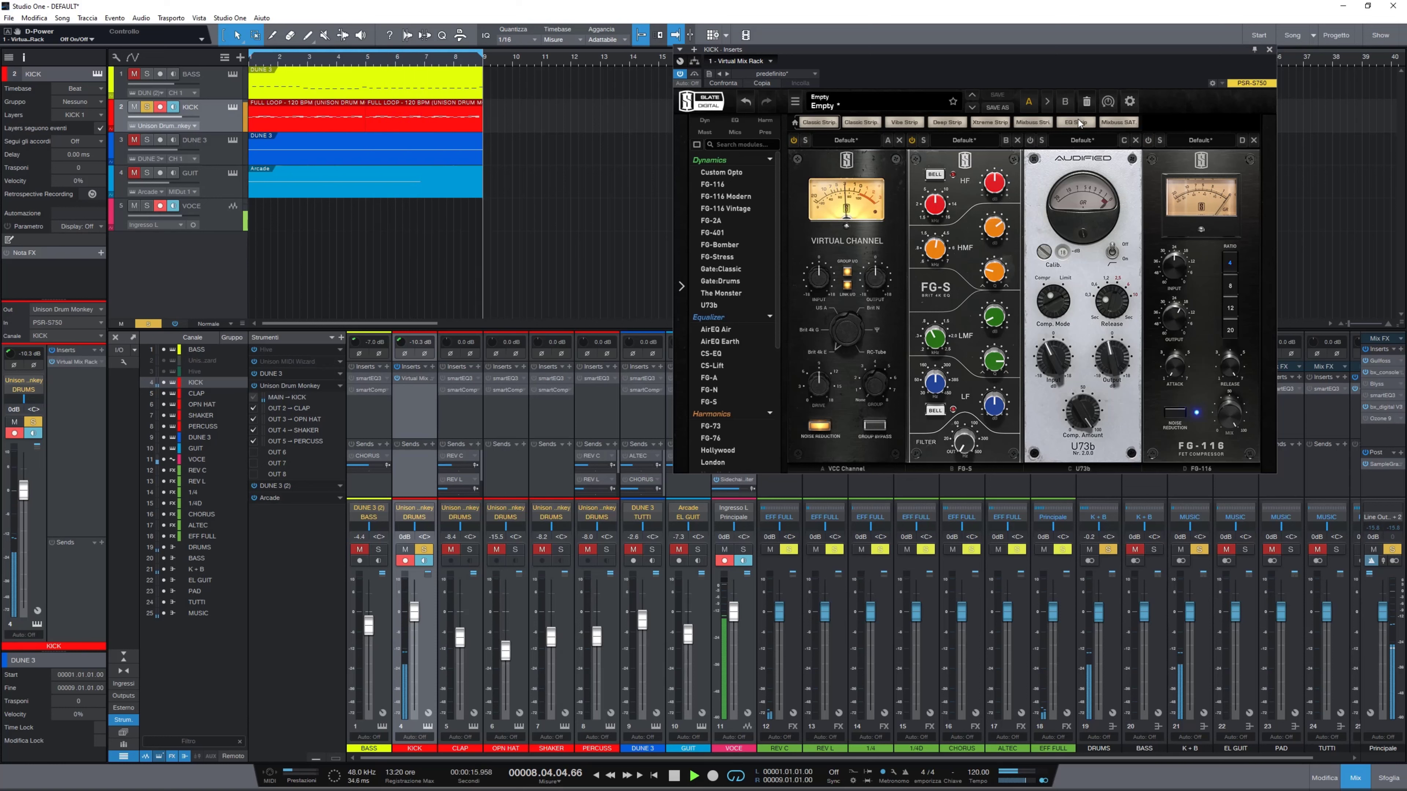
click(1029, 142)
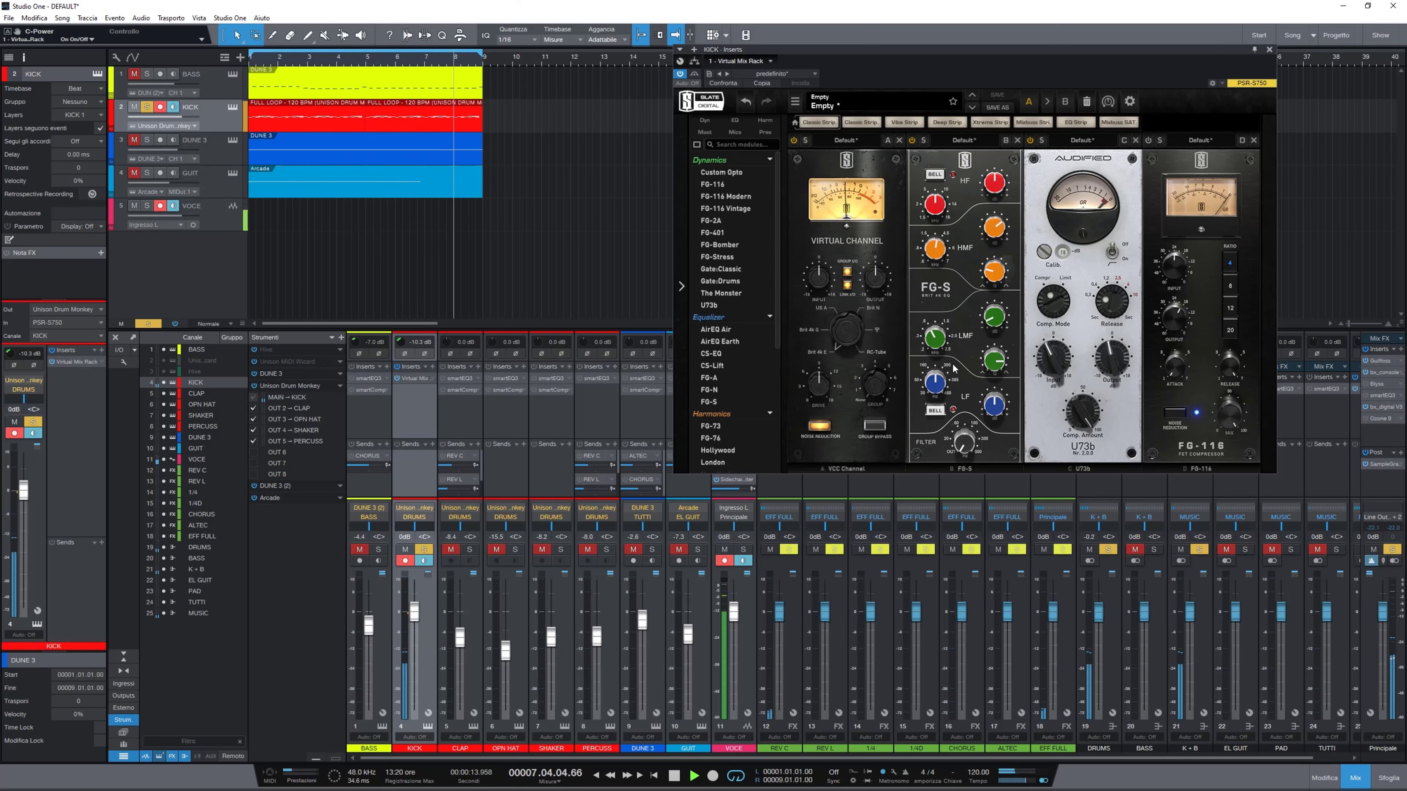
click(1136, 141)
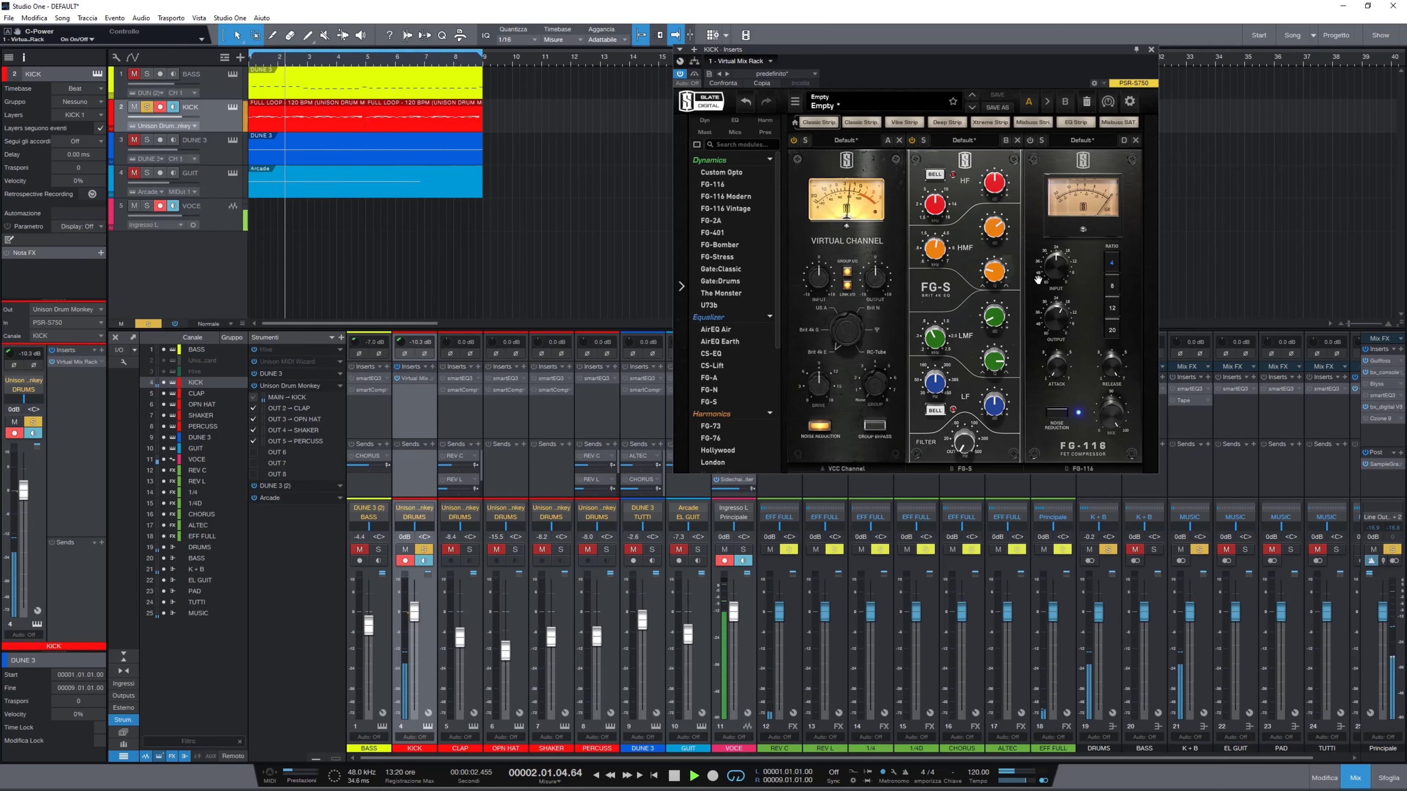
Step: Re-enable the FG-116 and compare the kick with it bypassed and active, leaving it active
click(1030, 140)
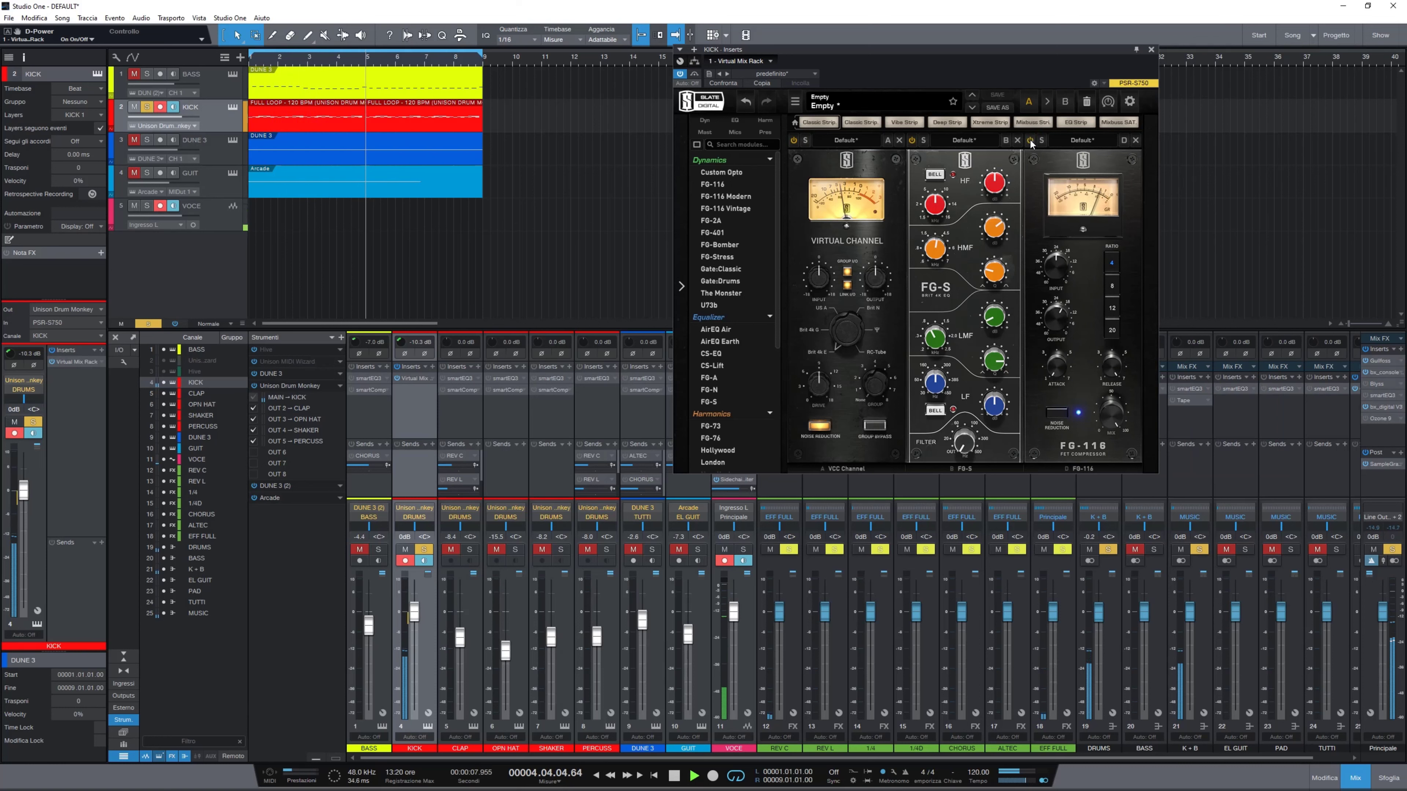
mouse_move(1113, 420)
click(1031, 141)
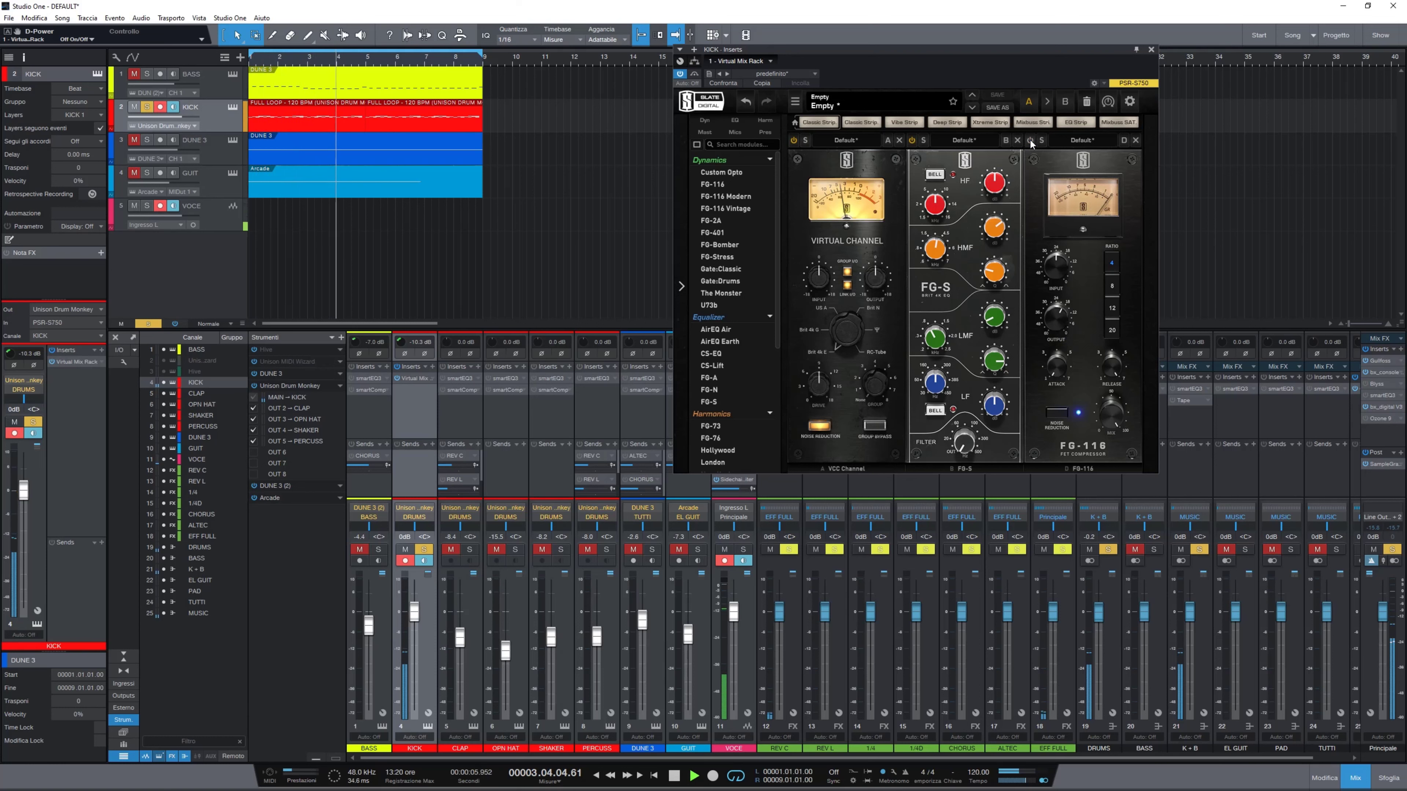
click(1030, 141)
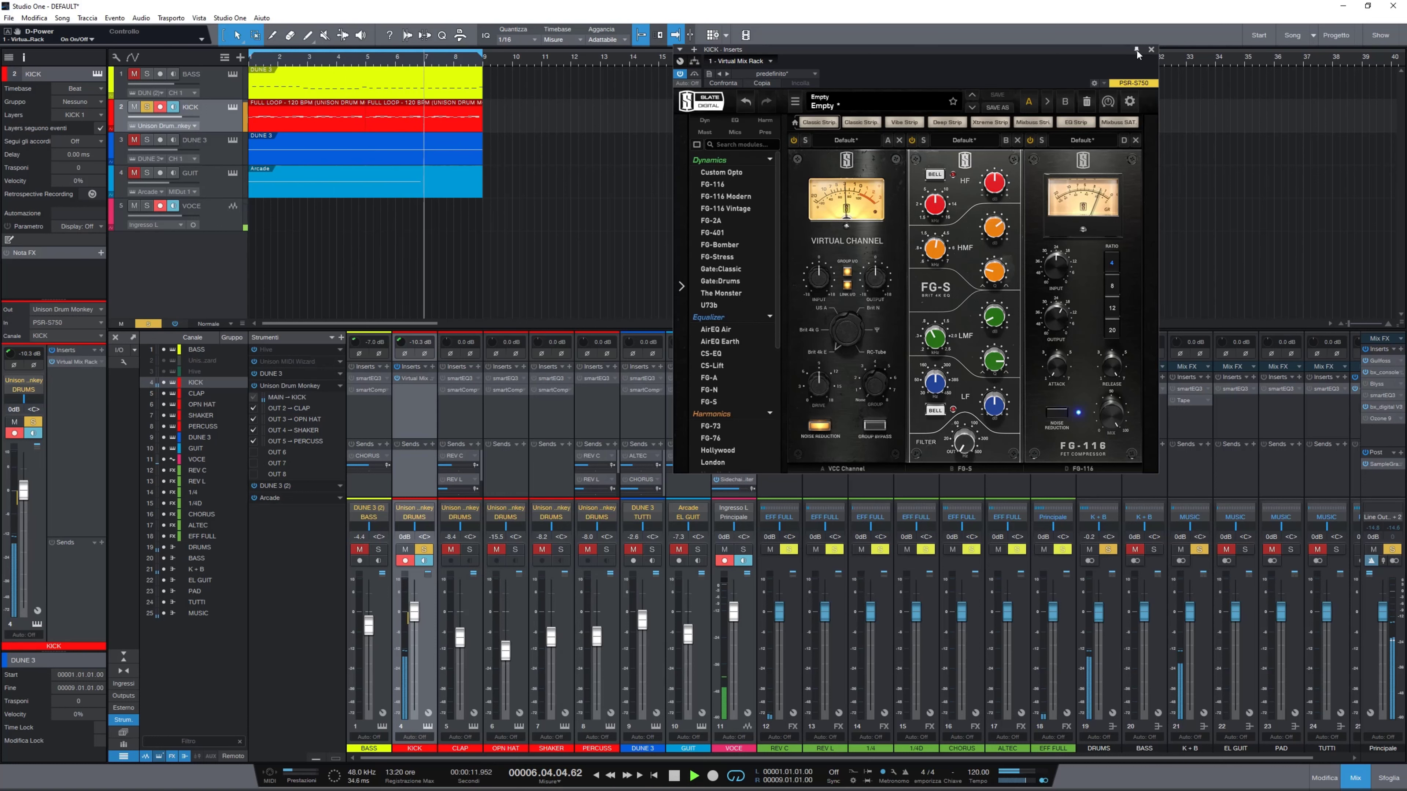
Step: Close the rack window, unsolo the KICK channel and compare the full mix with the kick's Virtual Mix Rack bypassed and active
click(1150, 50)
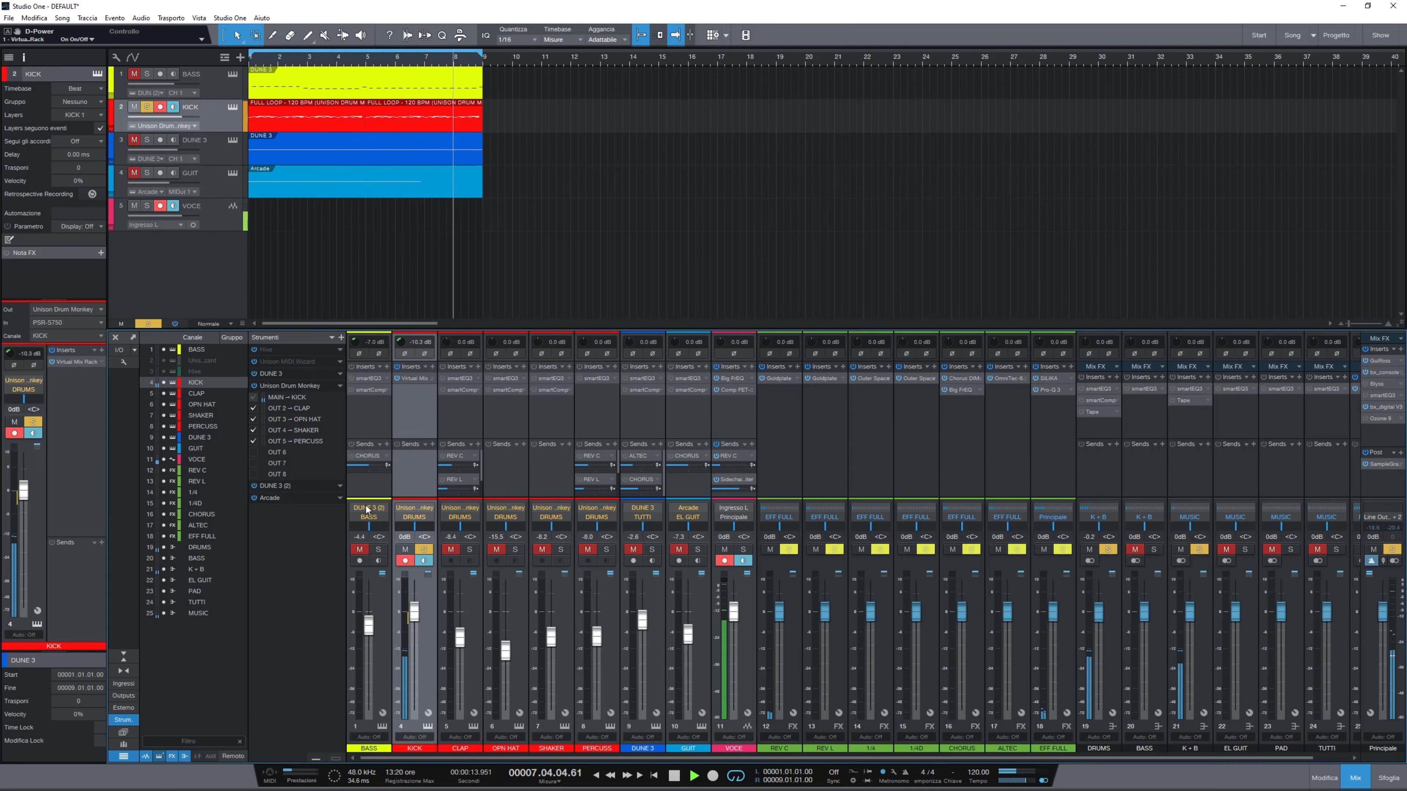
click(424, 549)
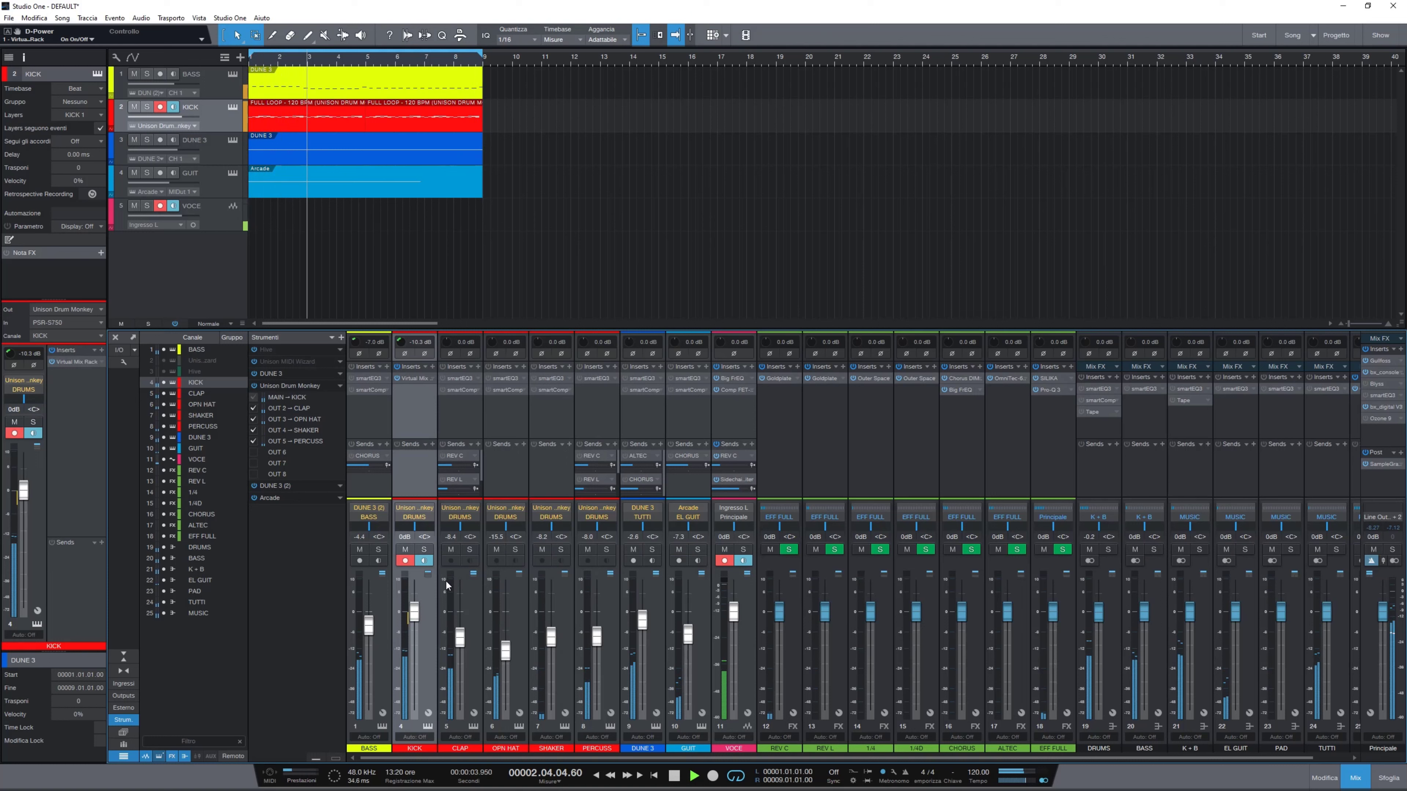
click(397, 378)
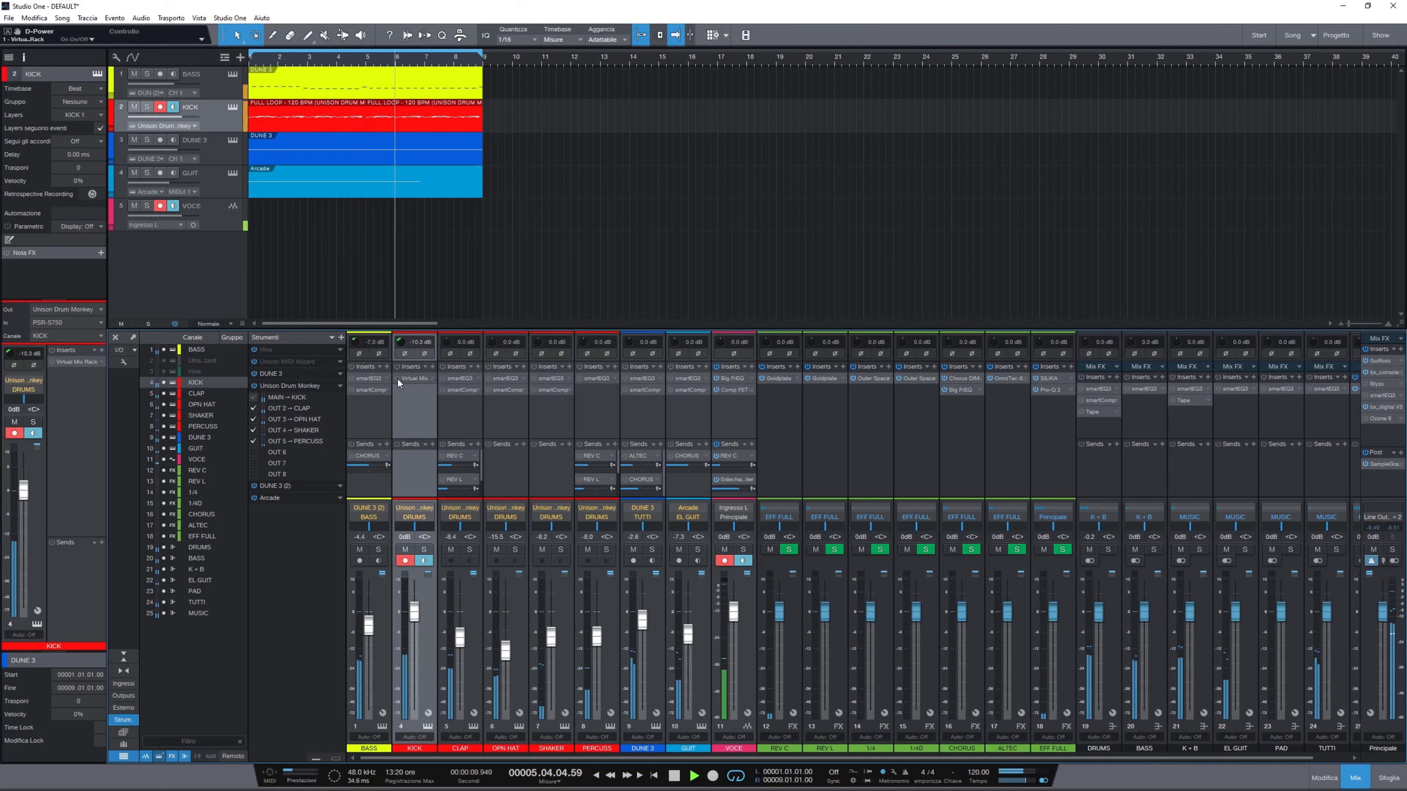
click(397, 378)
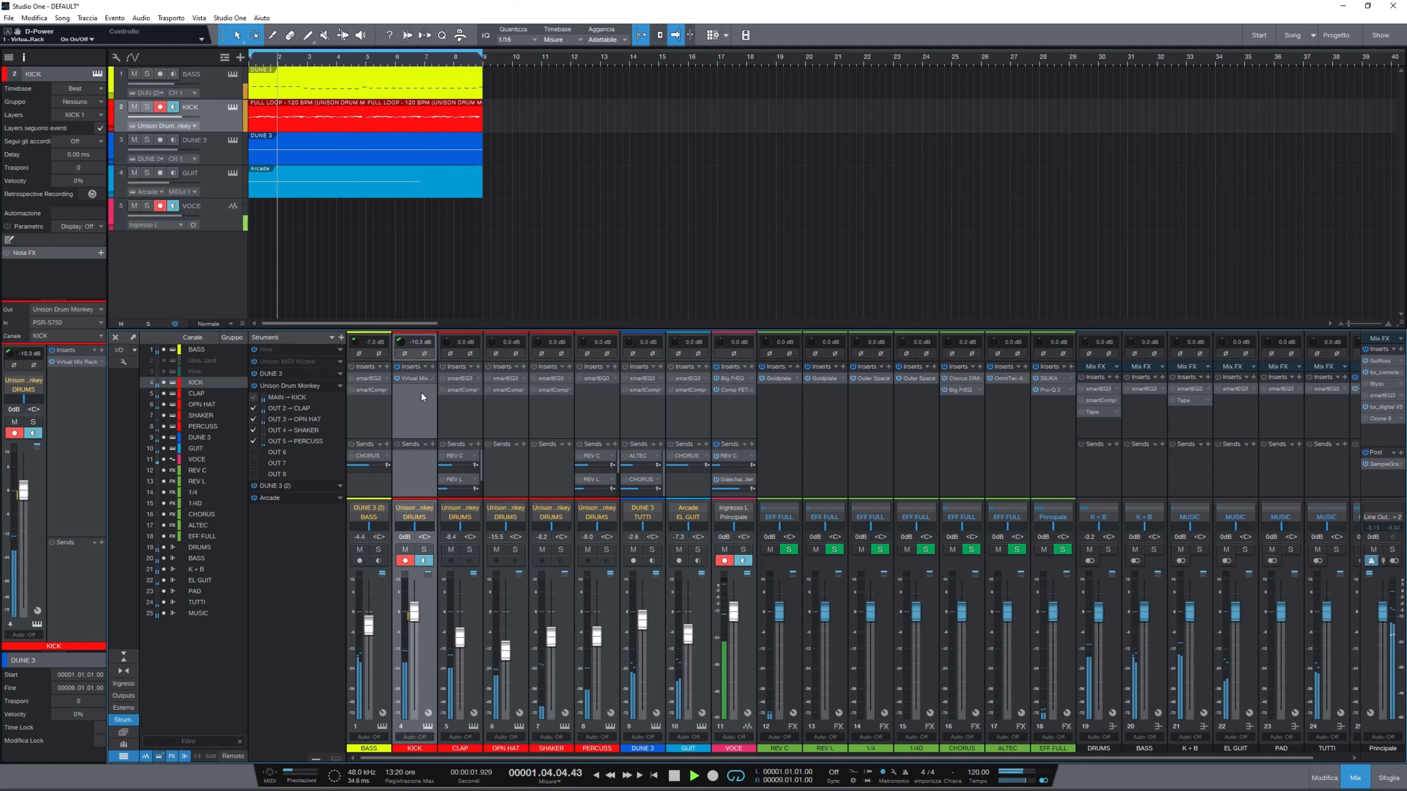
Step: Solo the CLAP channel and remove all of its insert effects
click(472, 611)
click(469, 549)
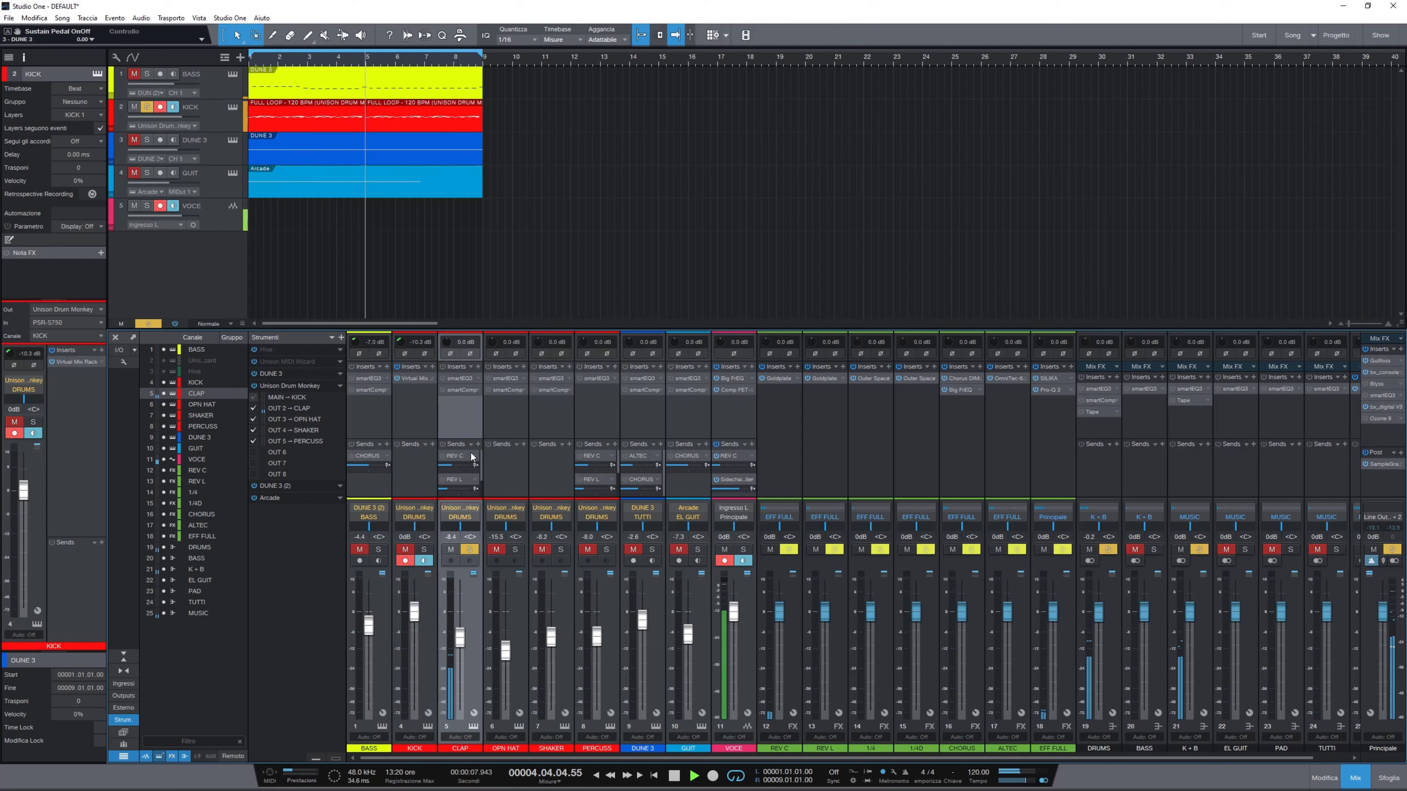
click(472, 367)
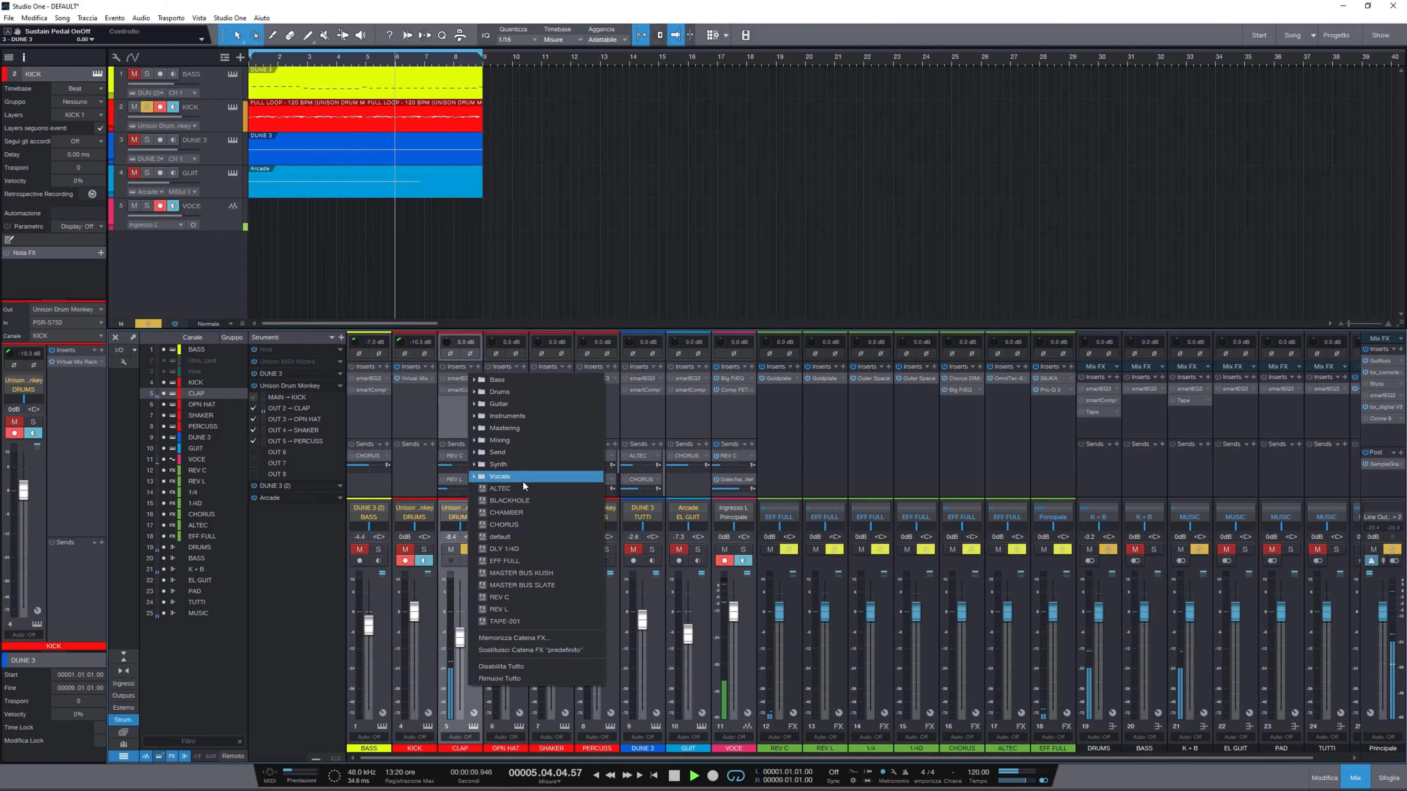
click(524, 680)
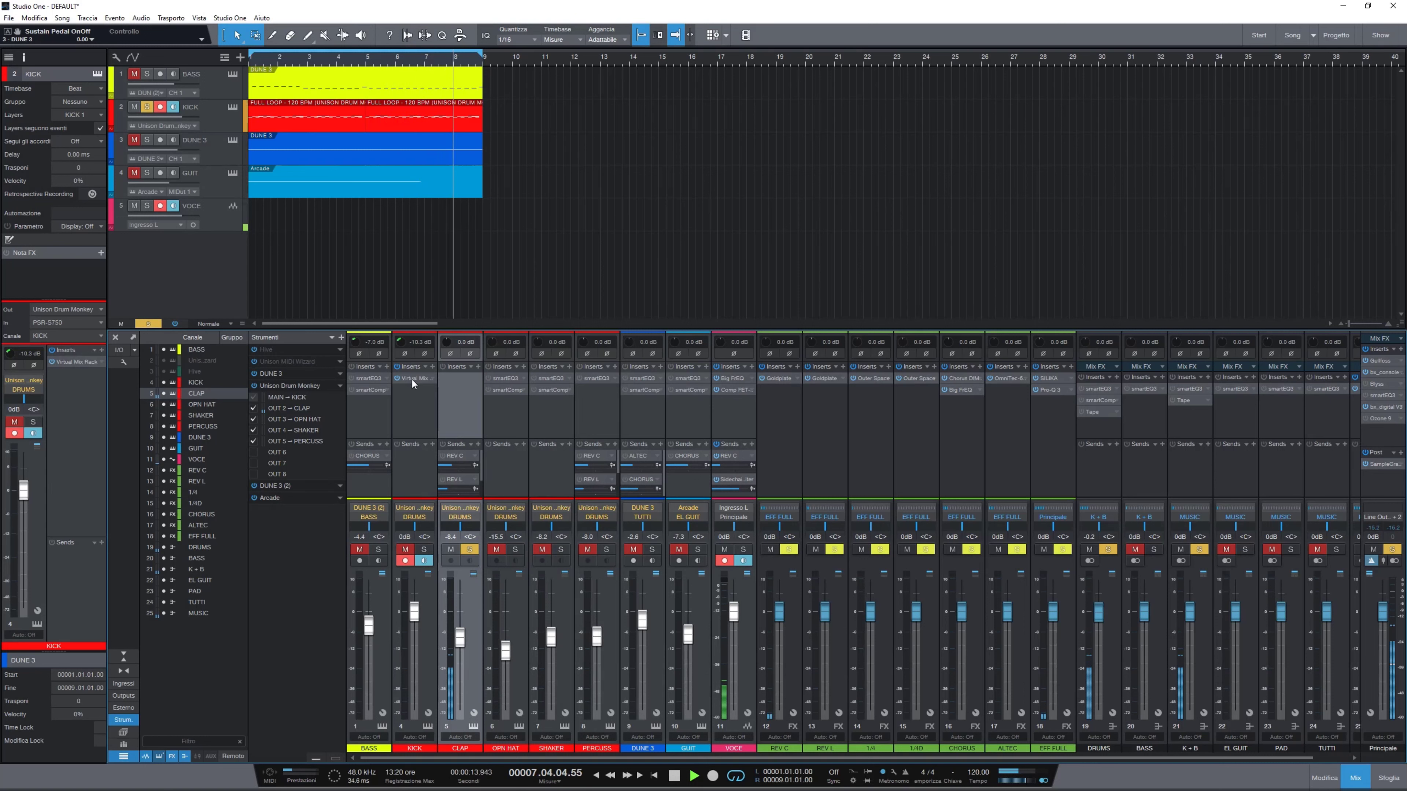
Step: Copy the kick's Virtual Mix Rack to the CLAP channel and remove the FG-116 and FG-S modules from the copy
drag(412, 378, 448, 380)
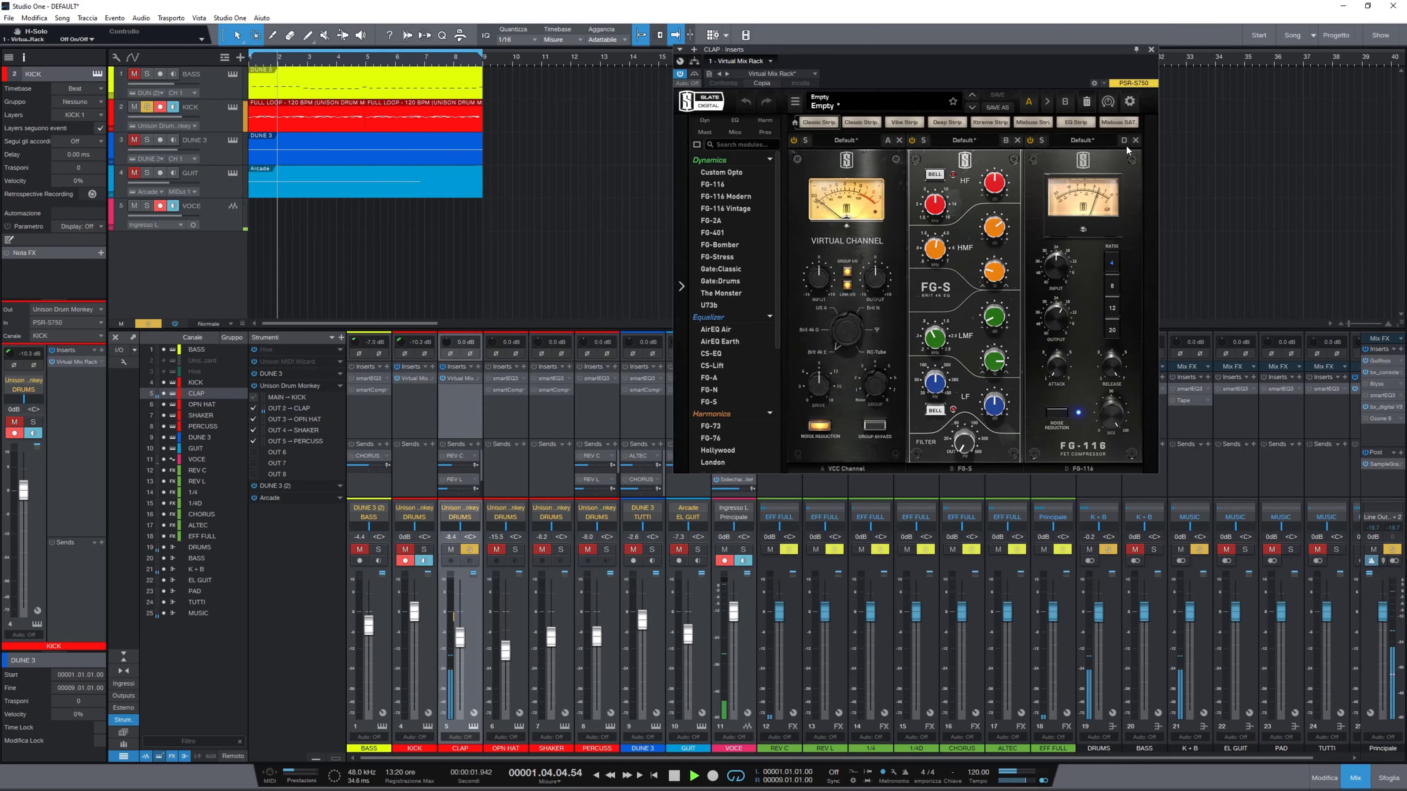
click(1136, 141)
click(1017, 142)
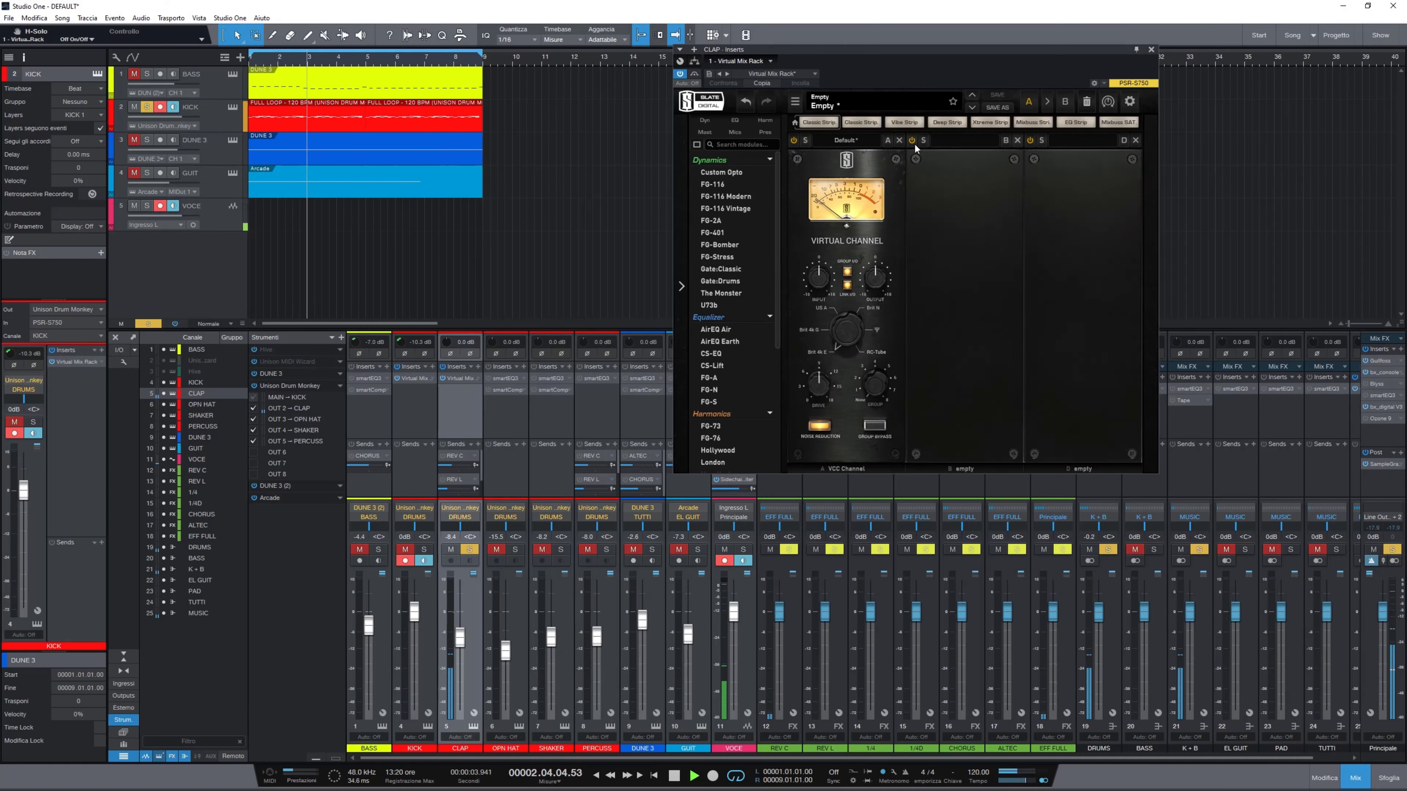
Step: Set the Input of the clap's VCC Channel module to +3.15 dB
drag(912, 53, 875, 57)
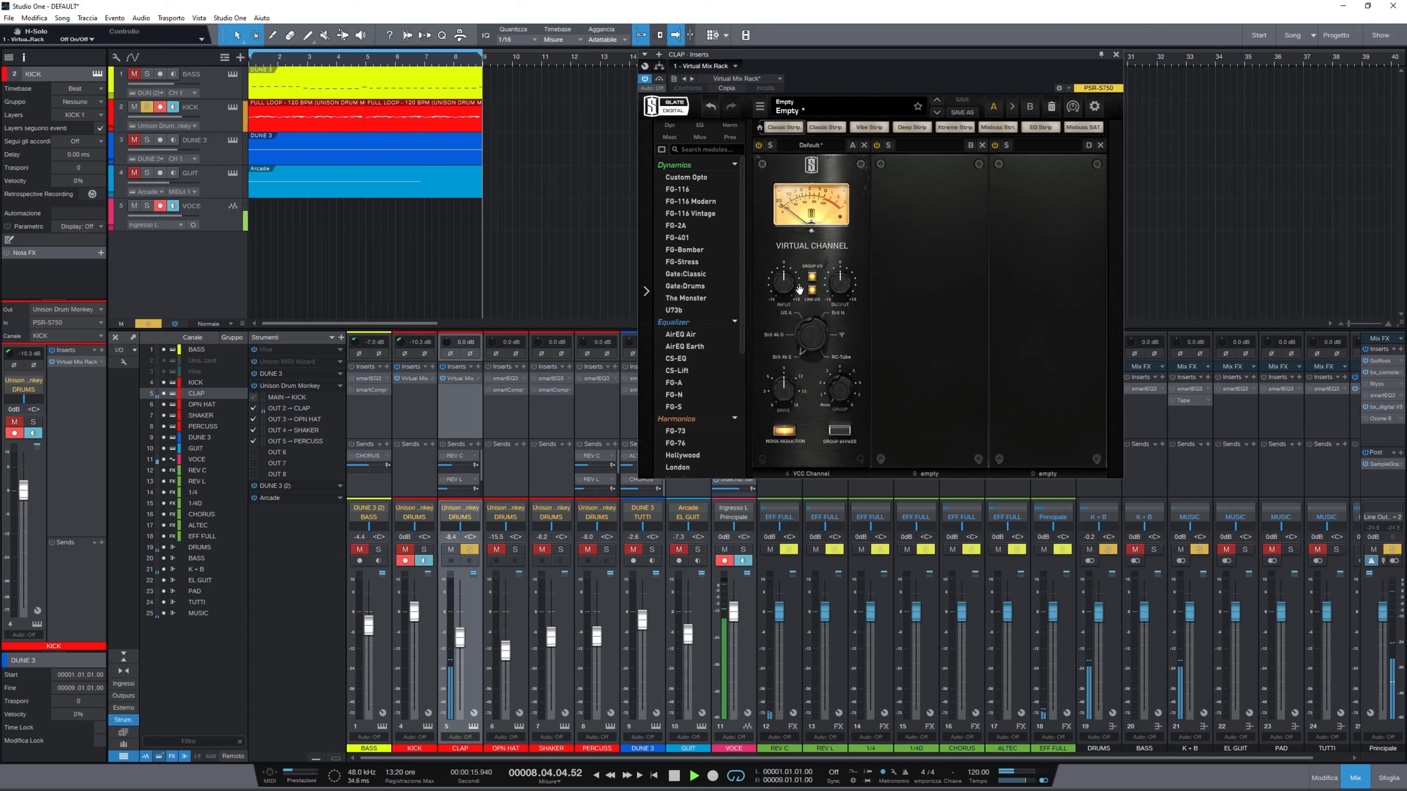
drag(786, 292, 789, 279)
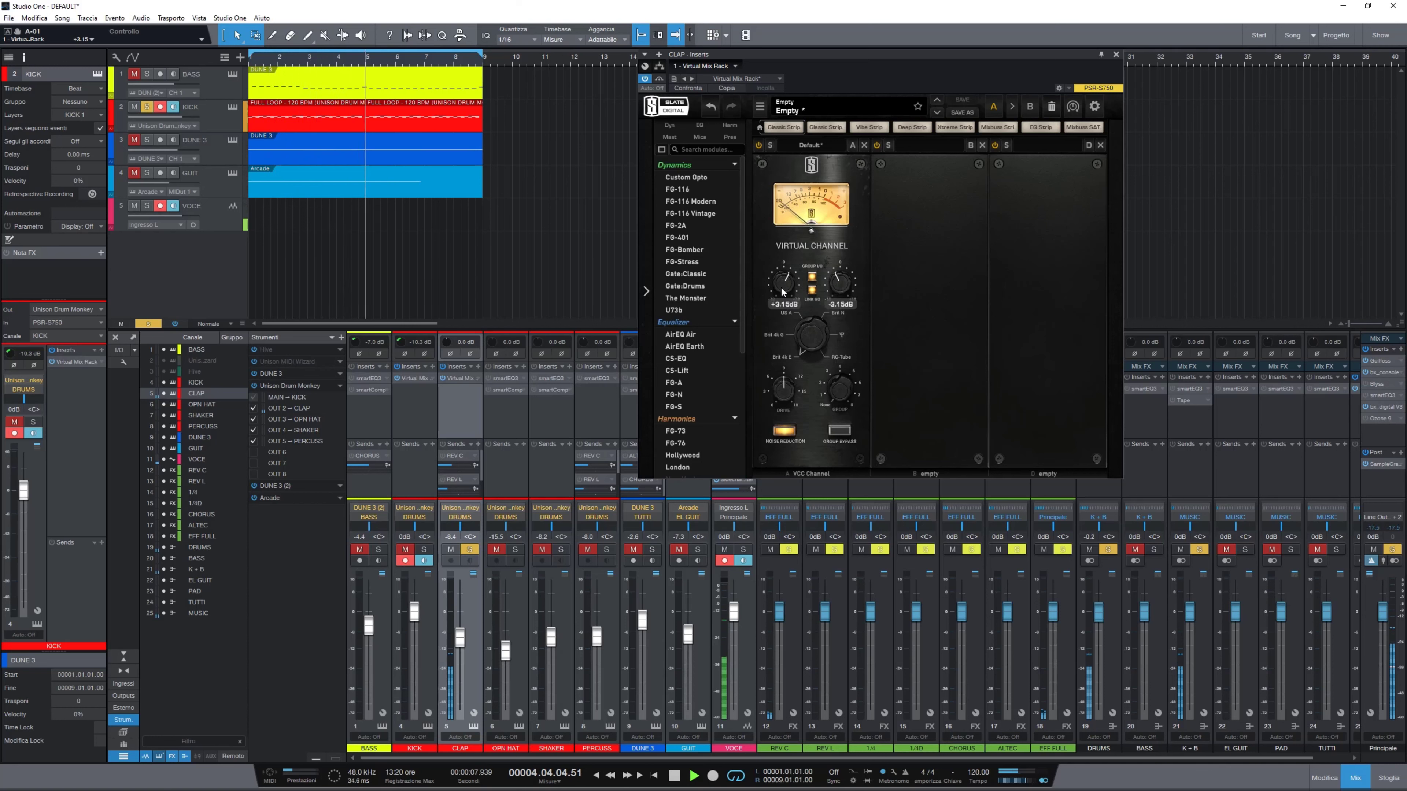
Step: Raise the clap's VCC Channel Input to +11.5 dB and compare the clap with the module bypassed and active
drag(783, 293, 786, 232)
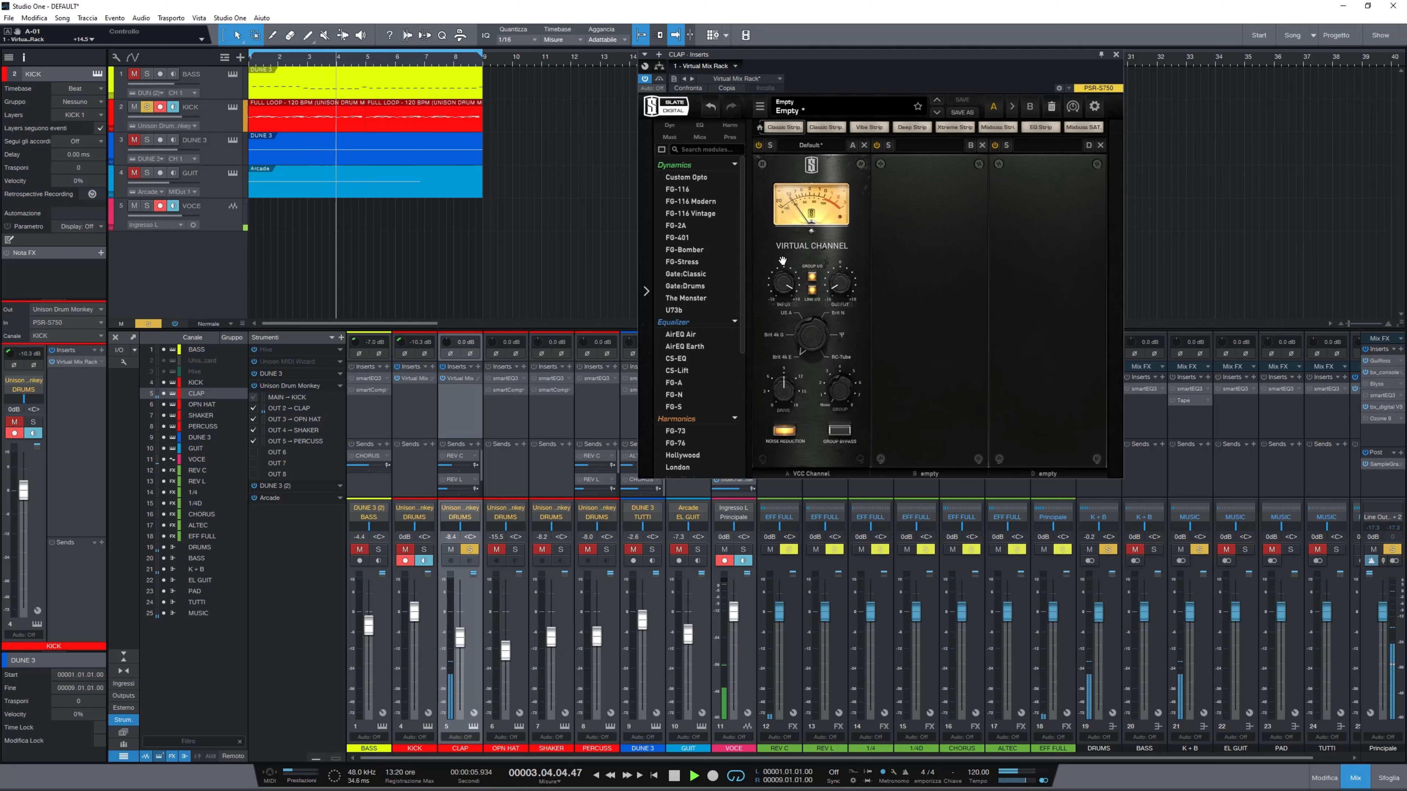
mouse_move(781, 287)
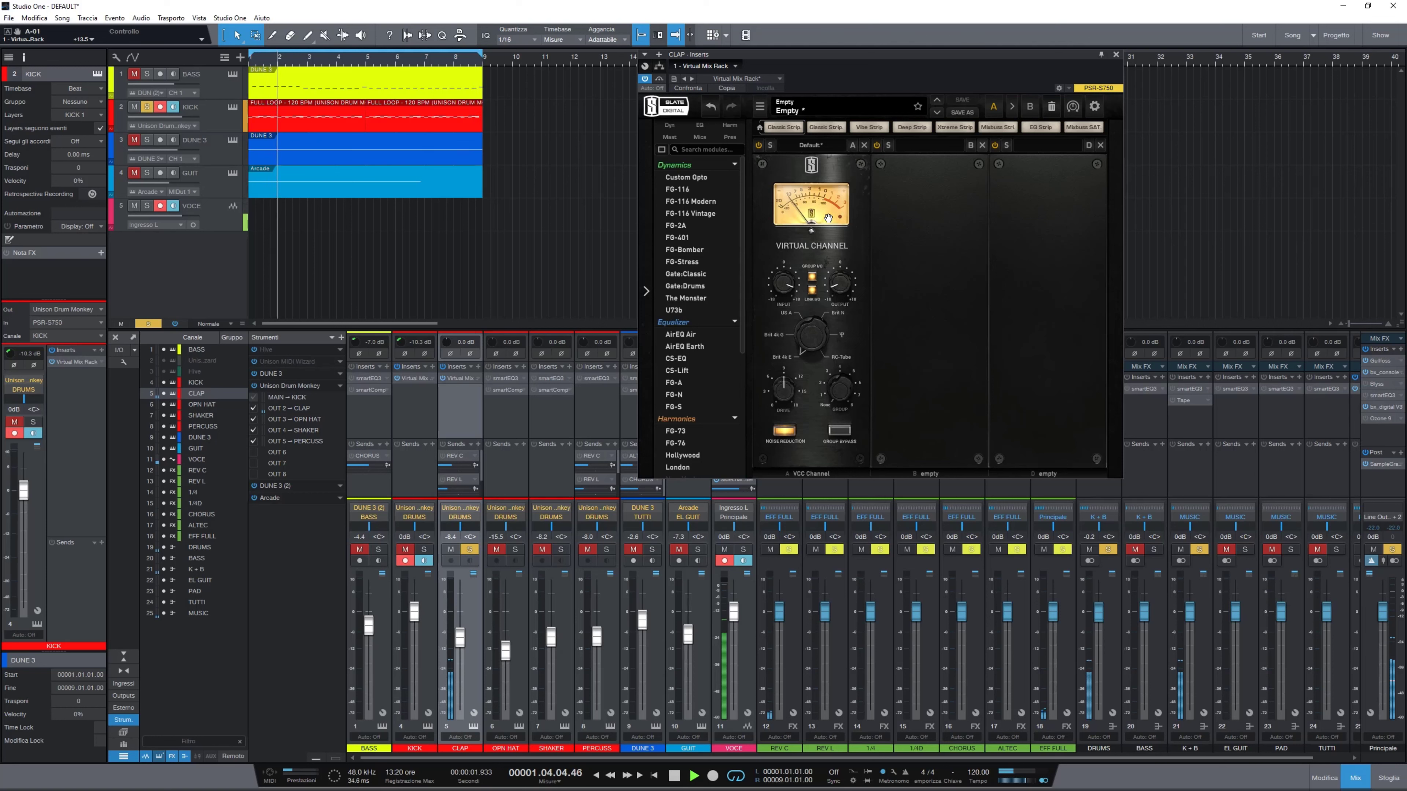
click(759, 146)
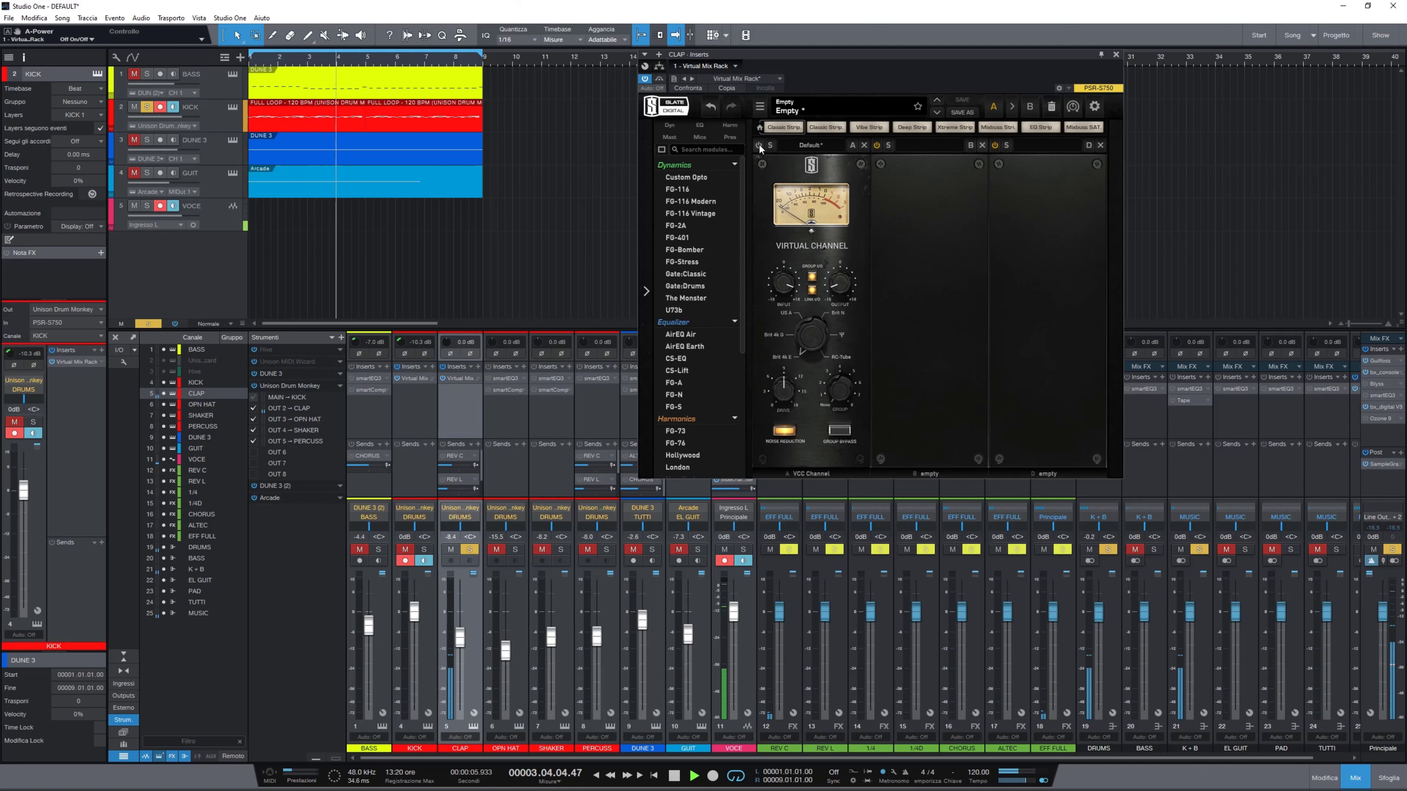
click(758, 146)
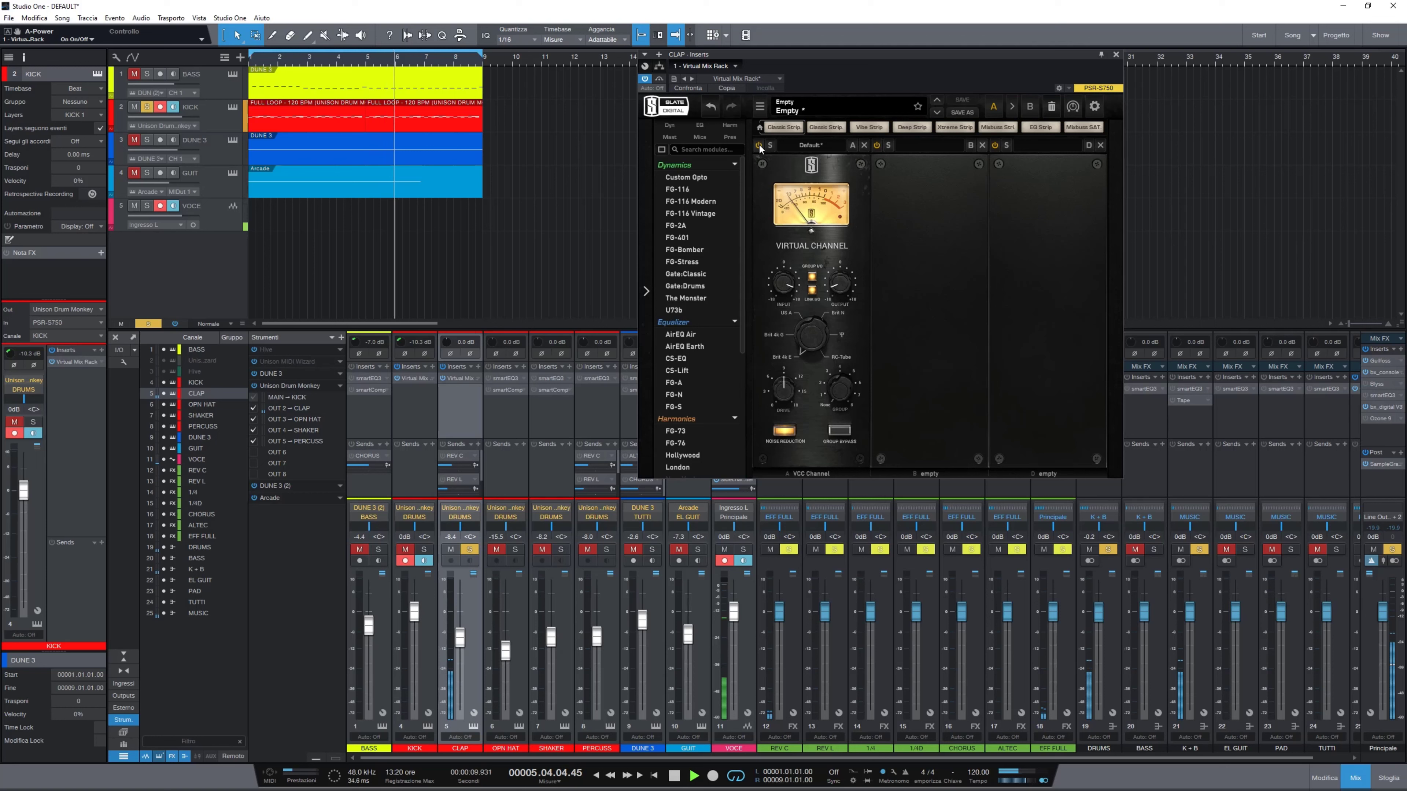
click(759, 146)
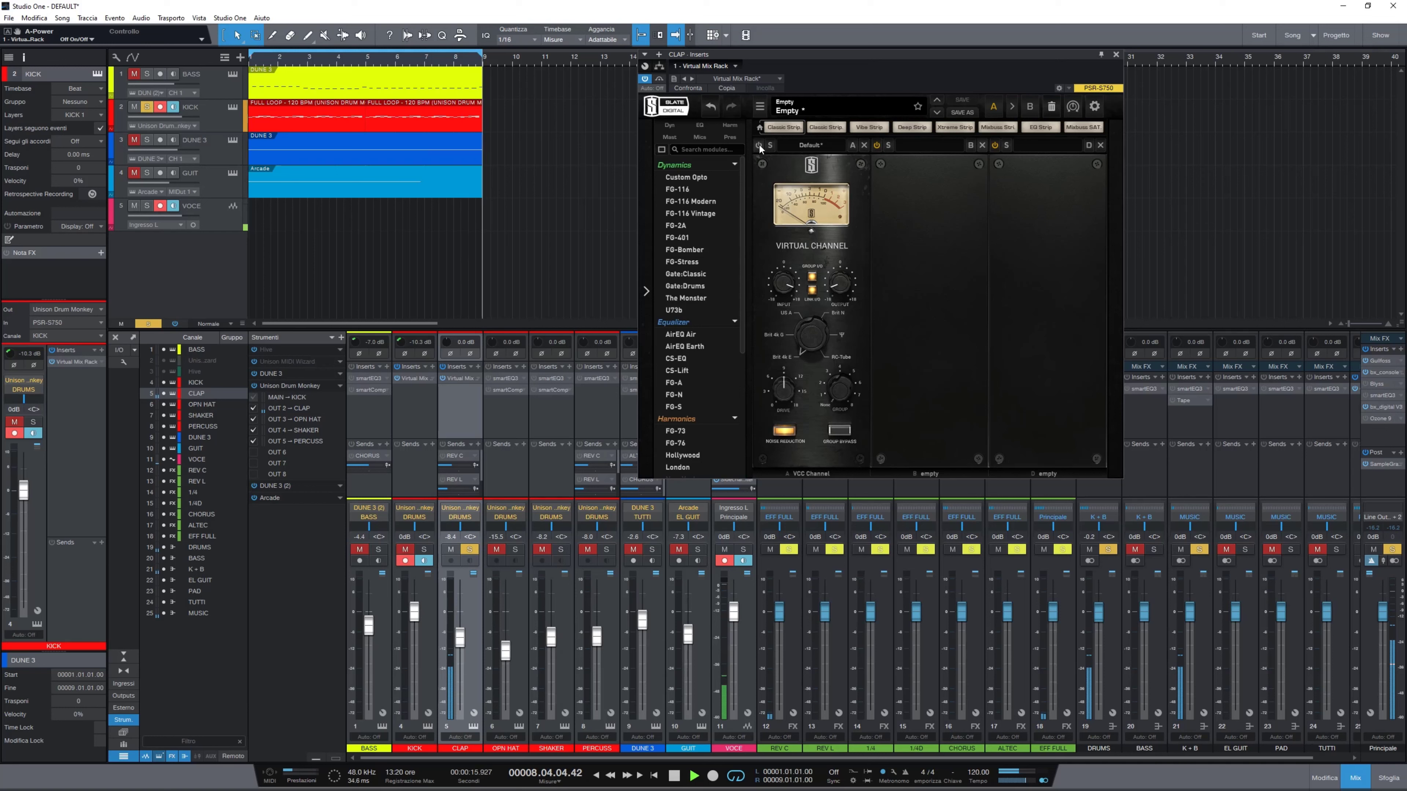
click(759, 146)
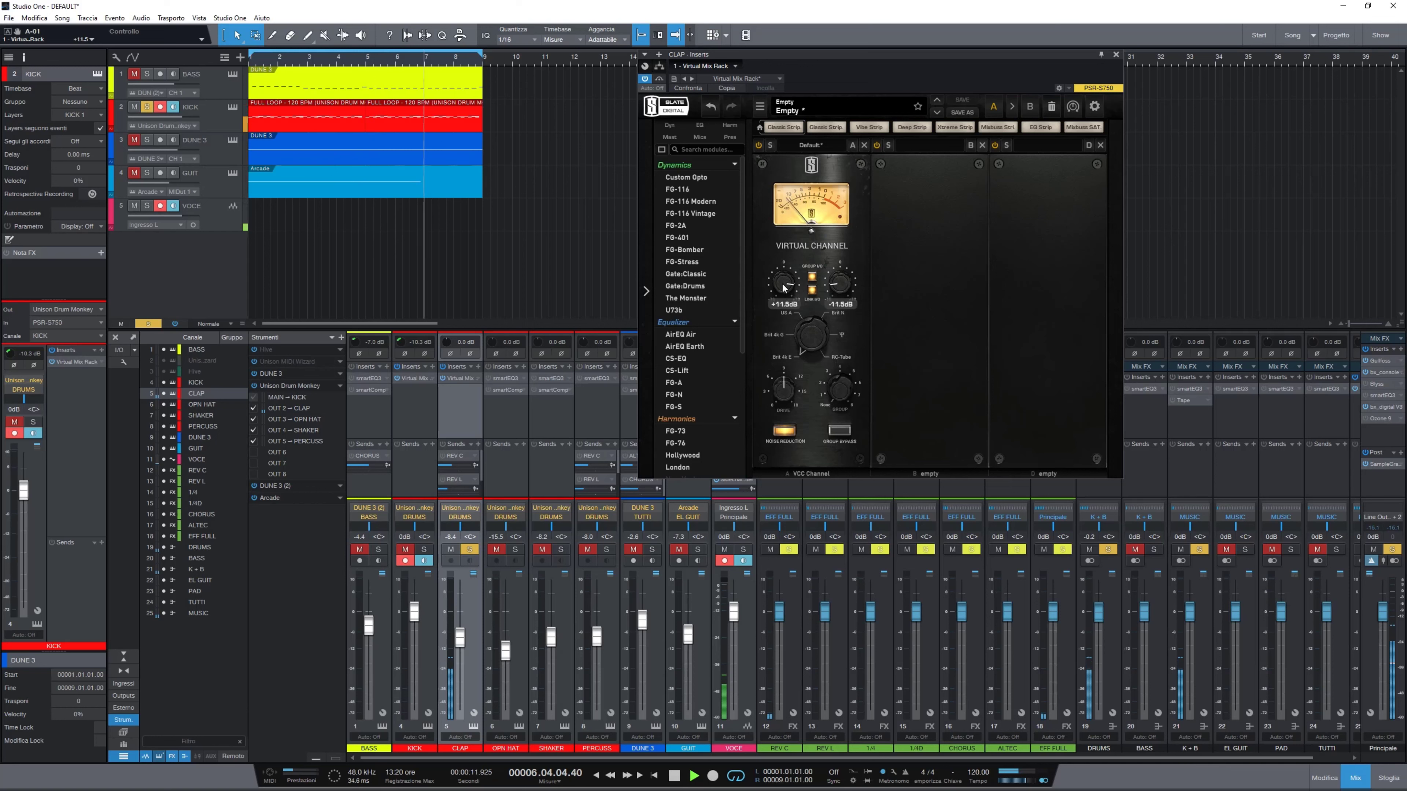
Step: Unlink the VCC Channel's Input and Output, raise the Output slightly, and compare the clap with the module bypassed and active
click(810, 294)
mouse_move(840, 289)
scroll(841, 293, up, 1)
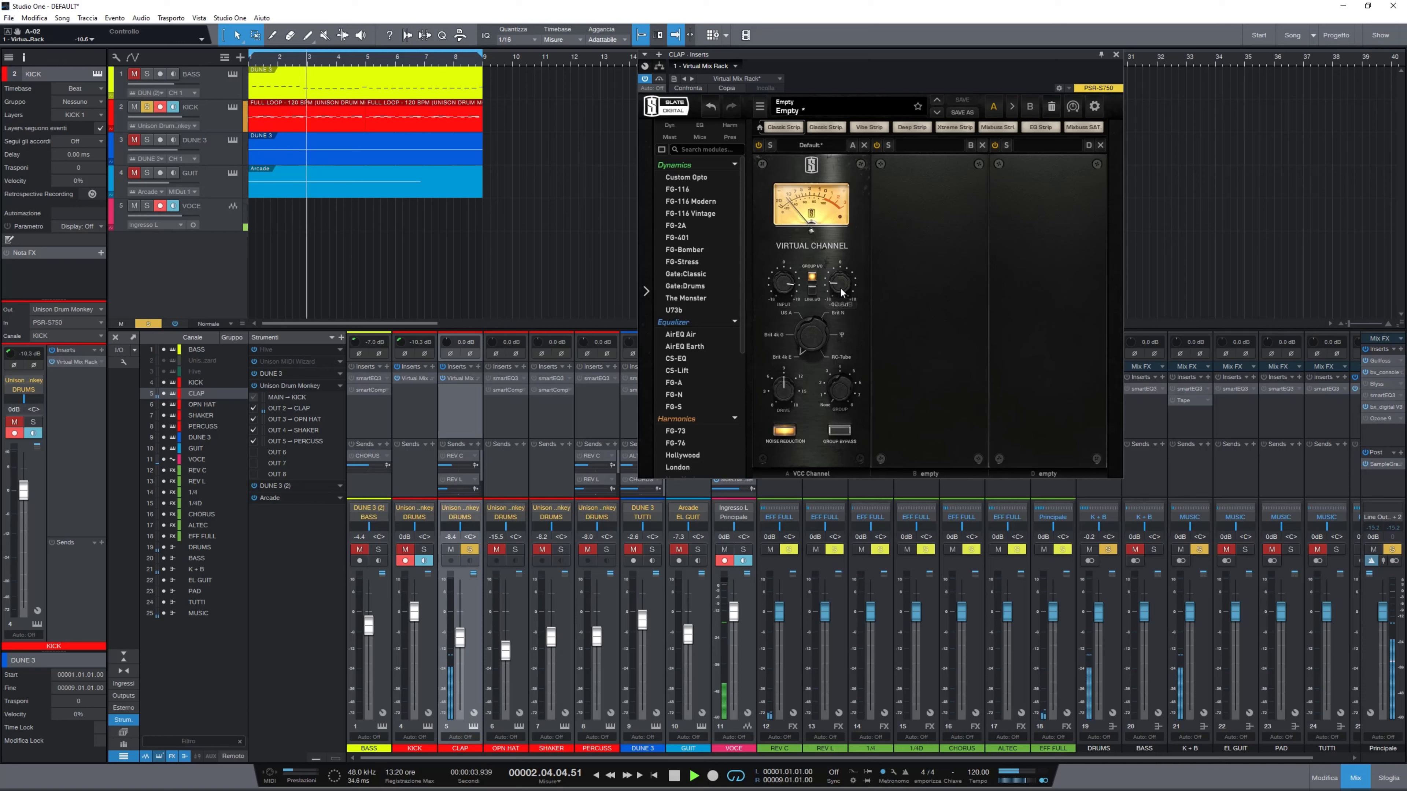
click(759, 145)
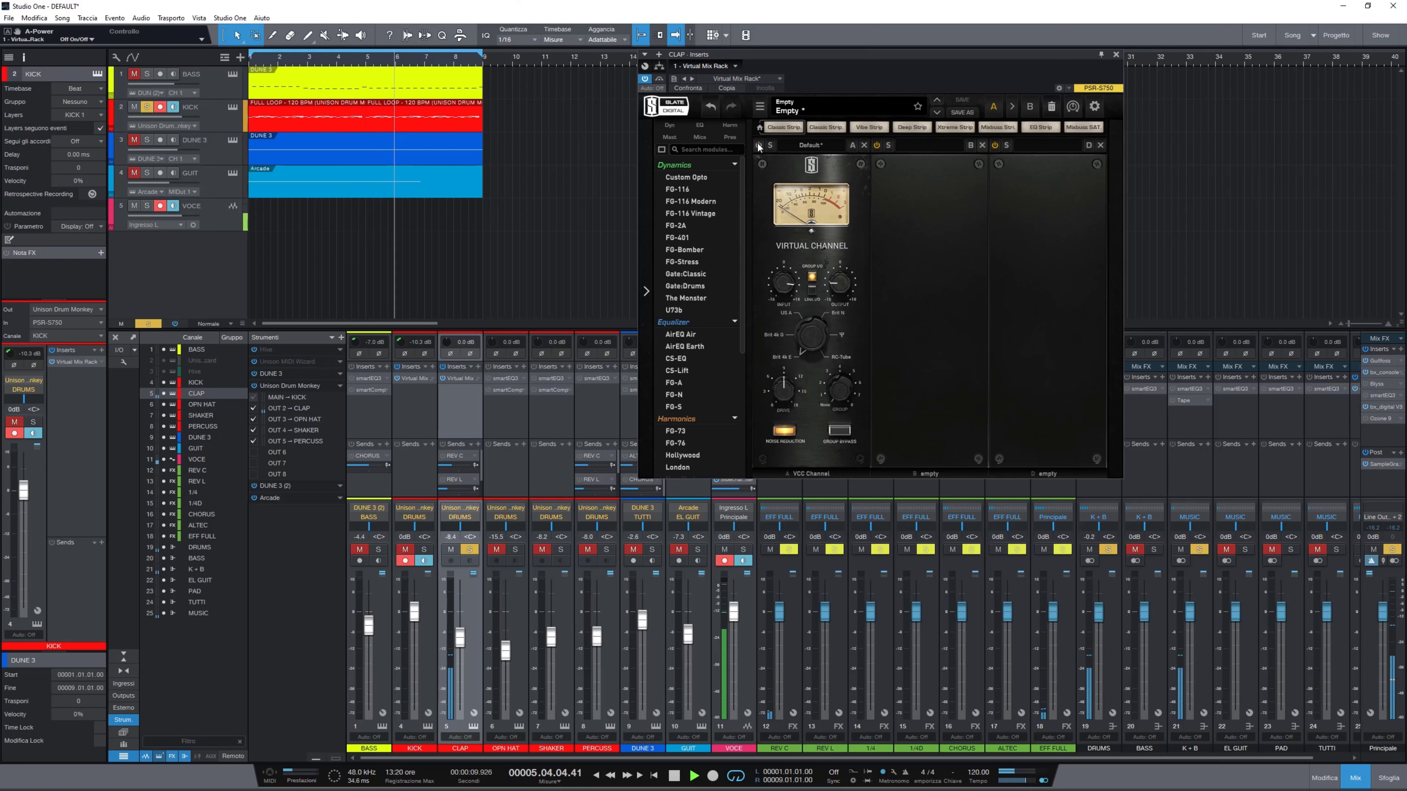
click(759, 146)
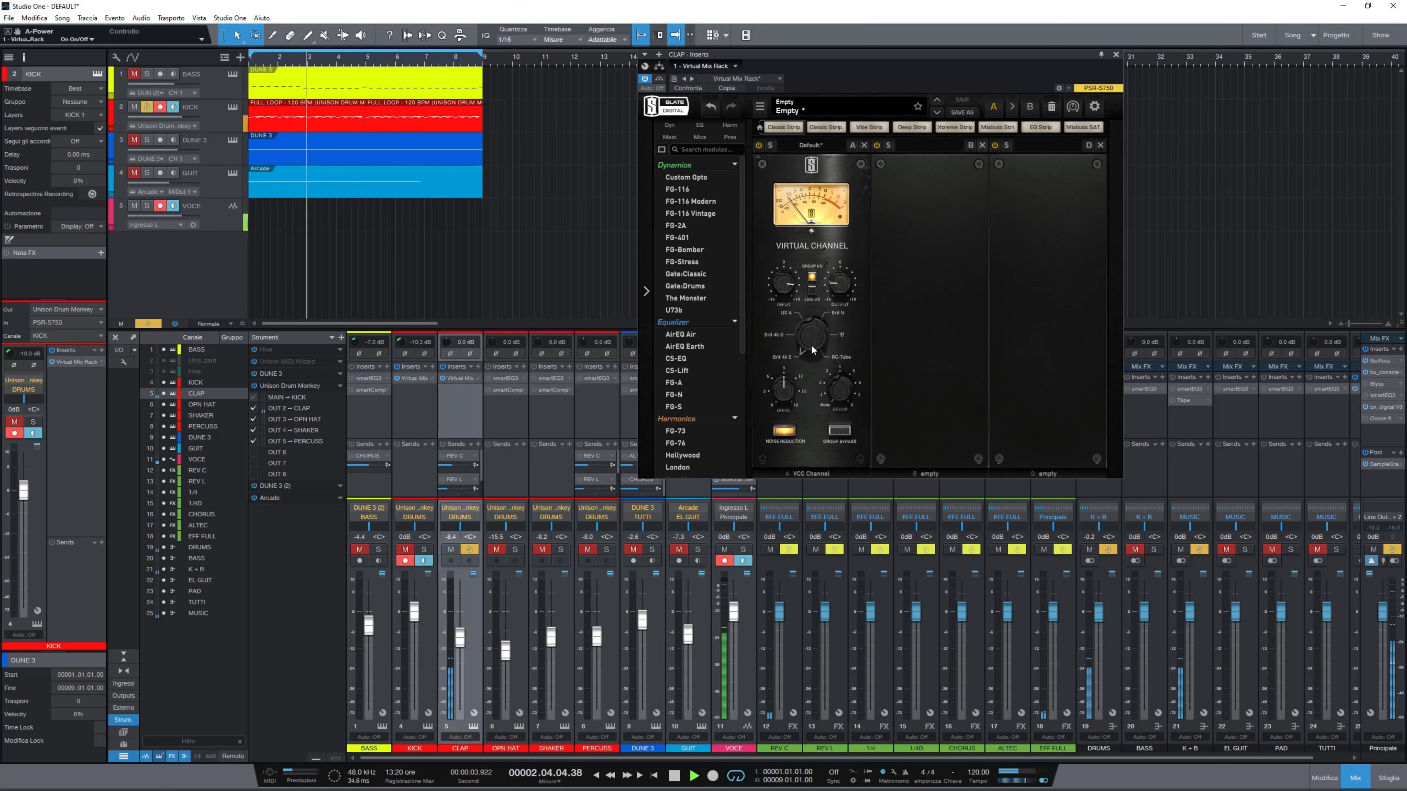
Step: Audition the Brit 4K G and US A console models on the clap's VCC Channel and return to Brit 4K E
drag(810, 339, 807, 312)
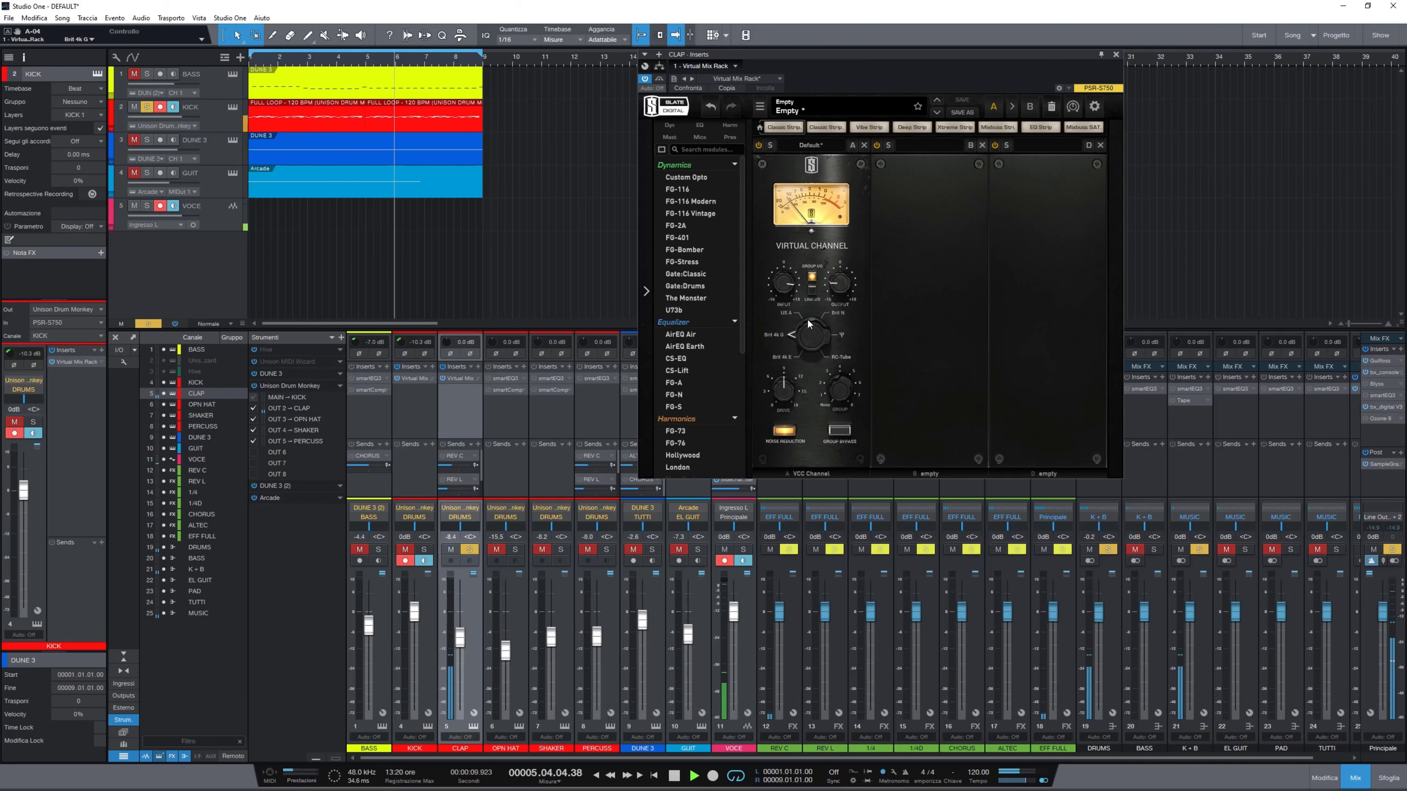
drag(807, 312, 808, 299)
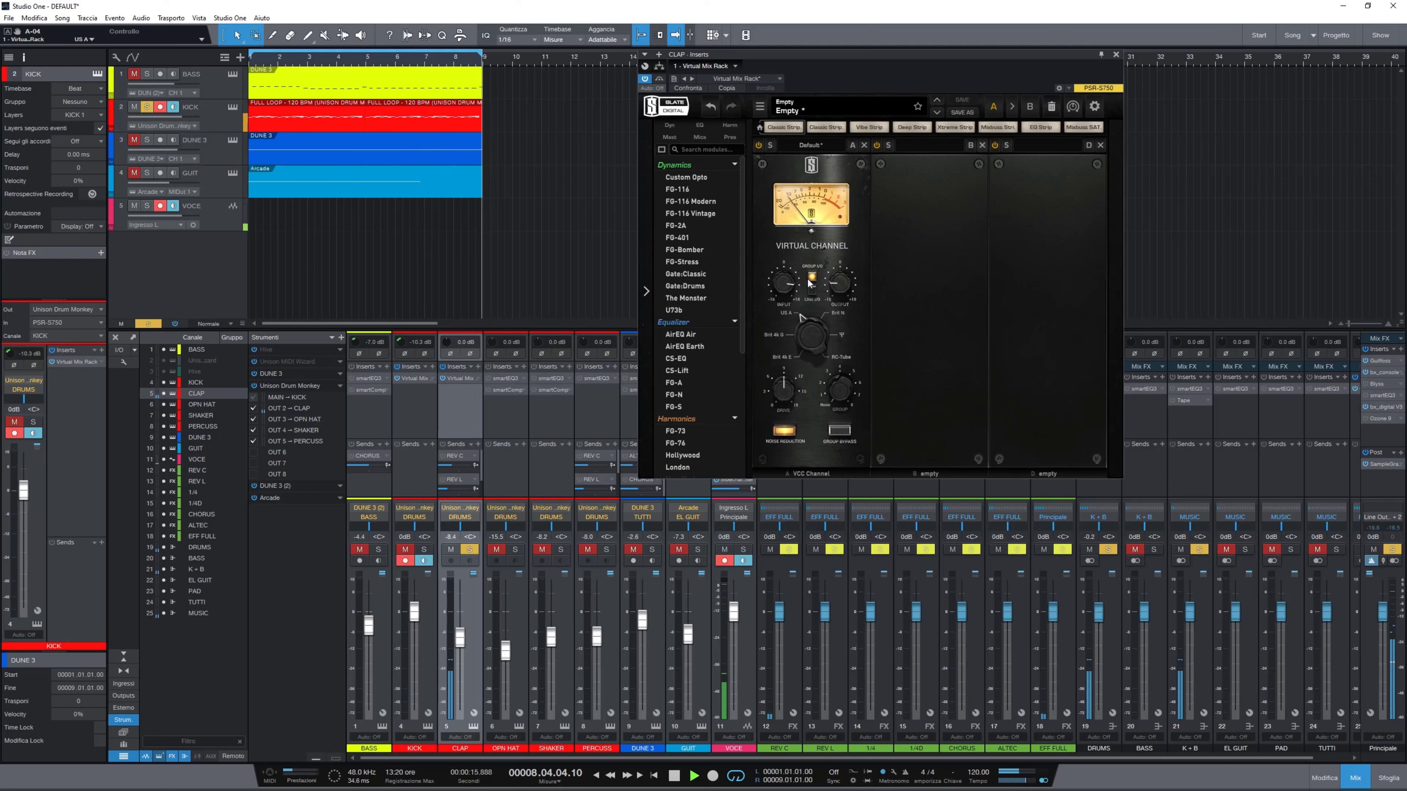
drag(810, 284, 807, 314)
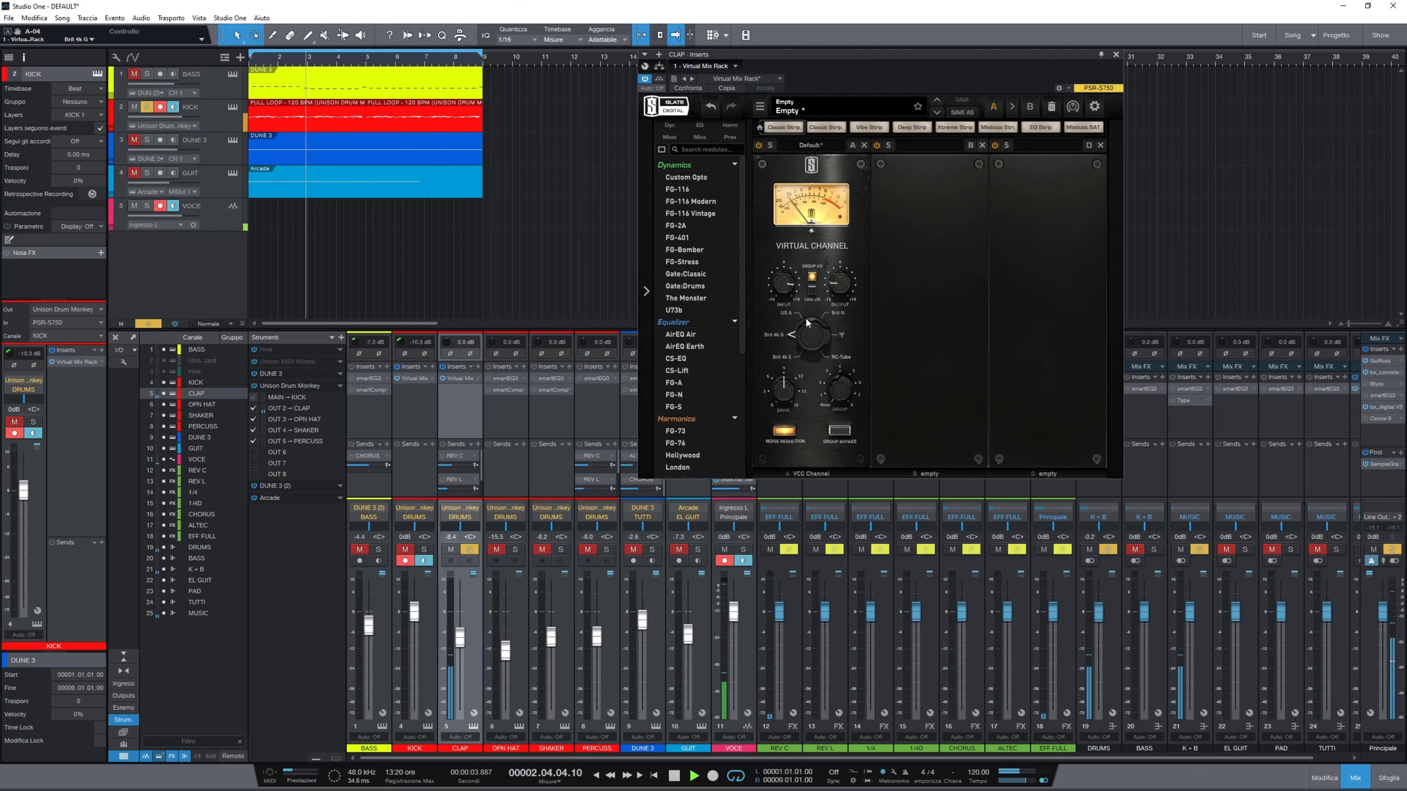
drag(806, 320, 807, 335)
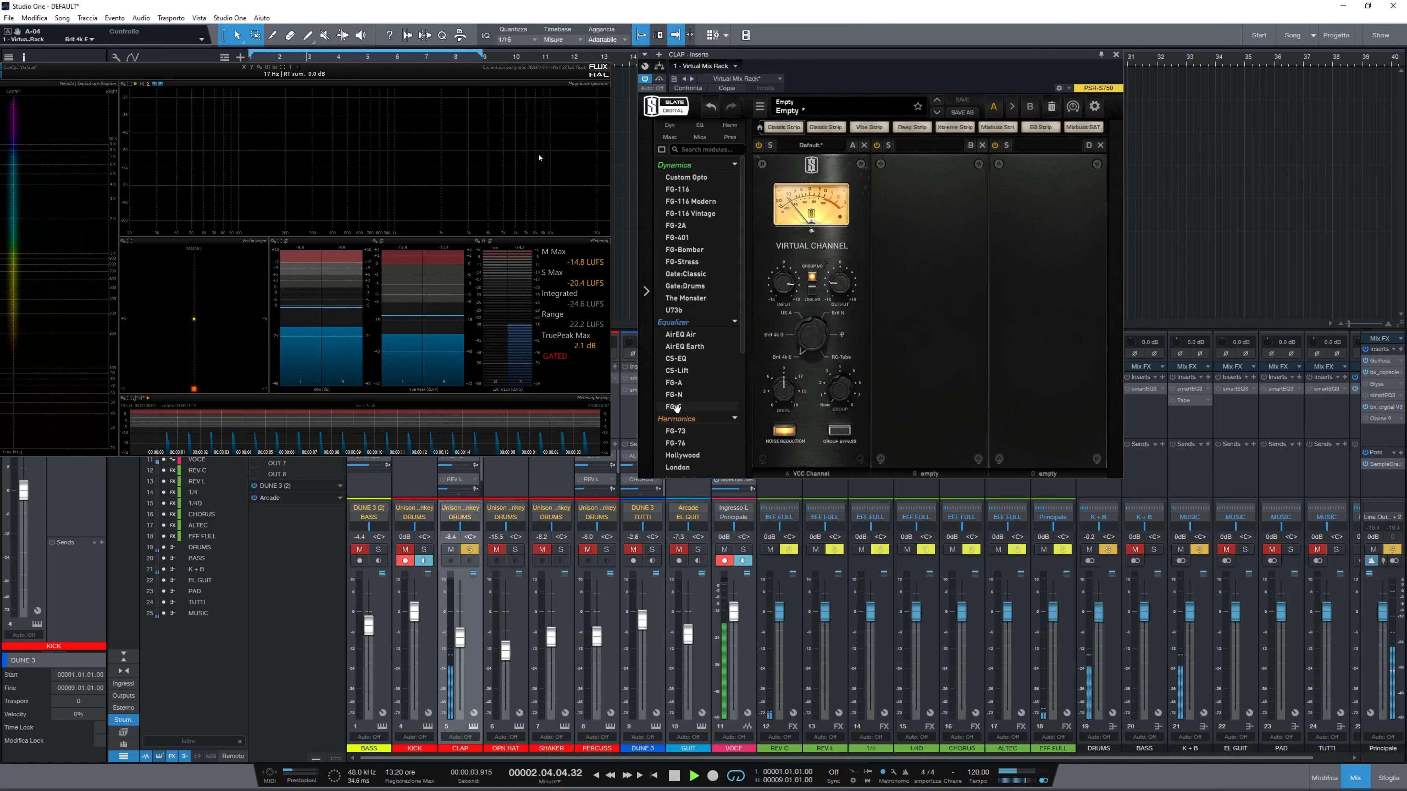
Step: Try the FG-S equalizer in the clap rack's second slot, then remove it and load AirEQ Air there instead
drag(676, 408, 937, 294)
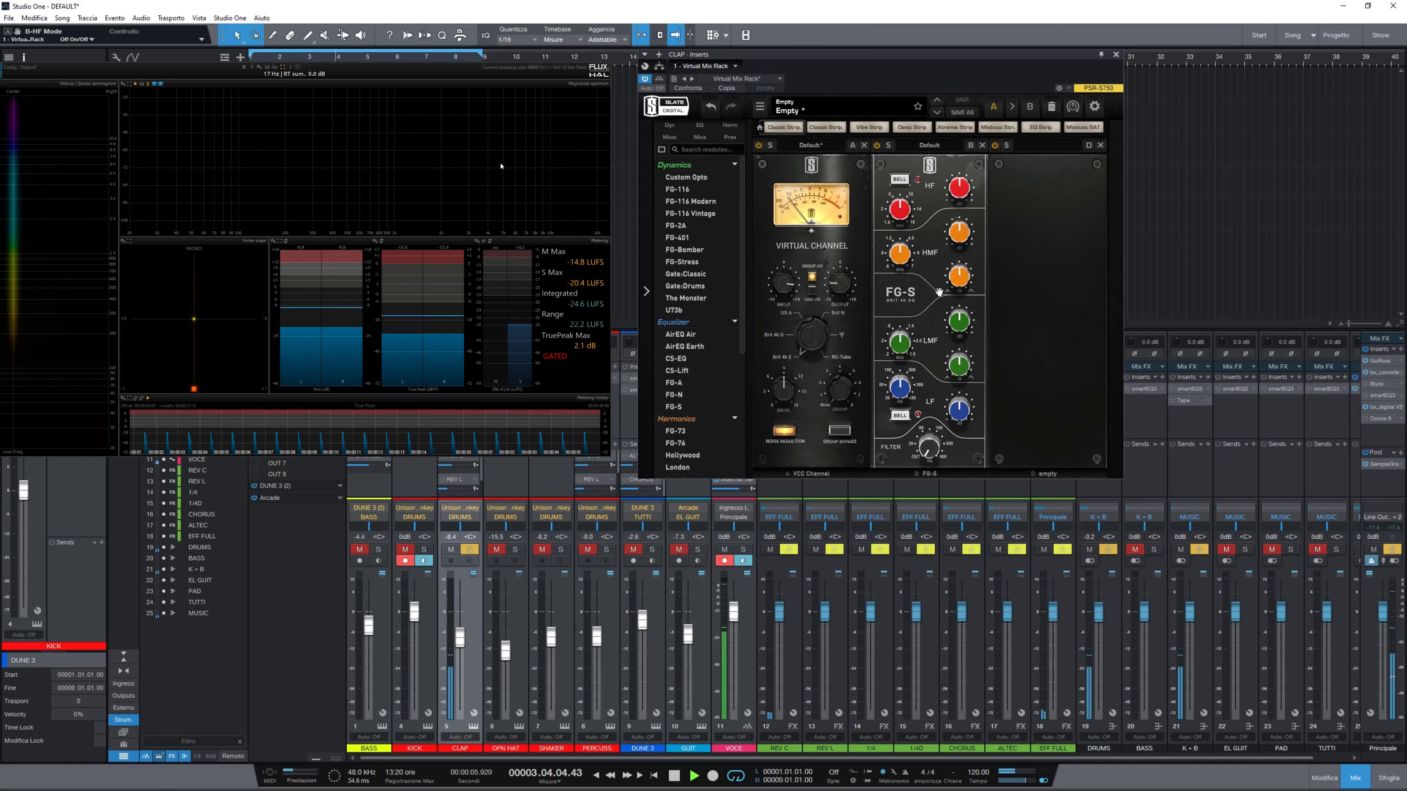
click(982, 145)
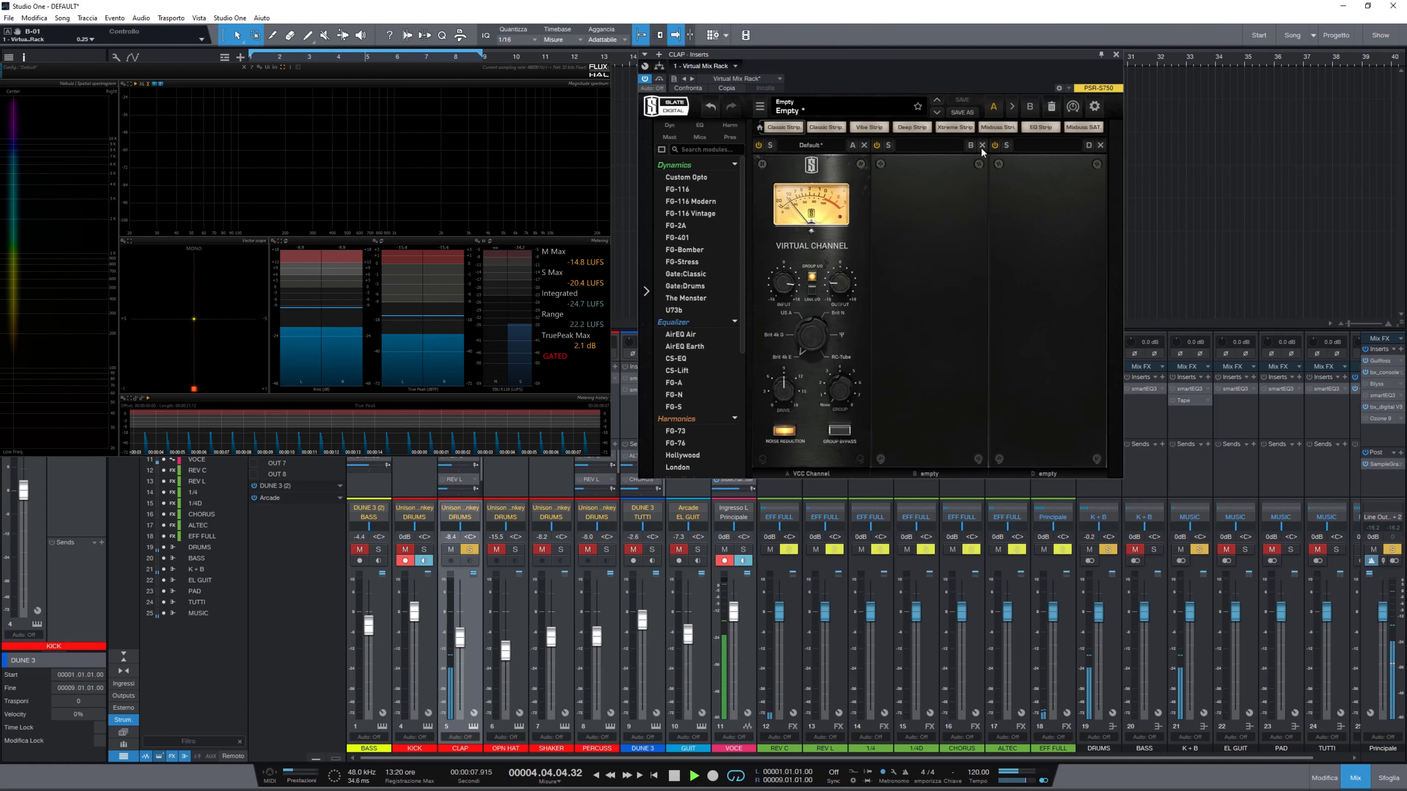
click(696, 358)
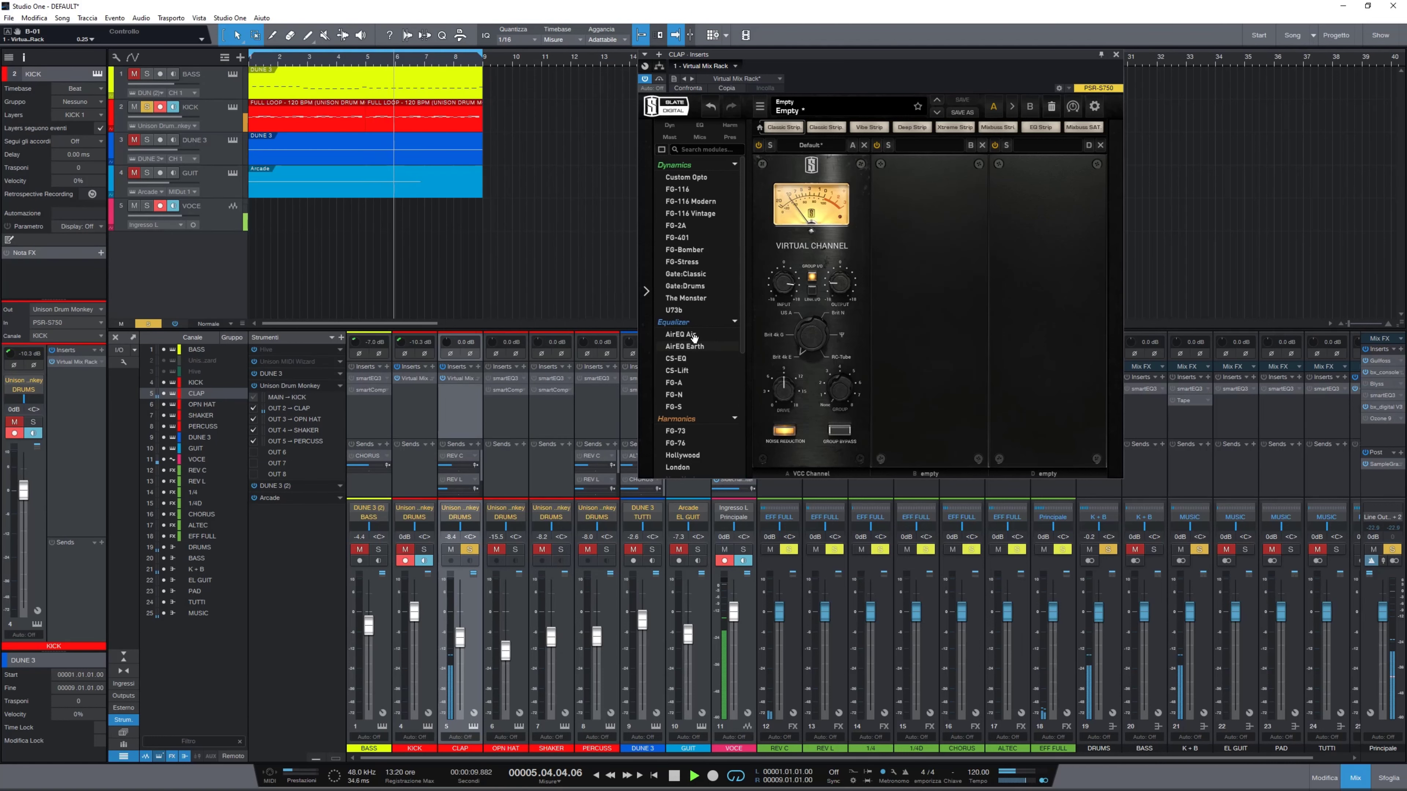
double_click(693, 335)
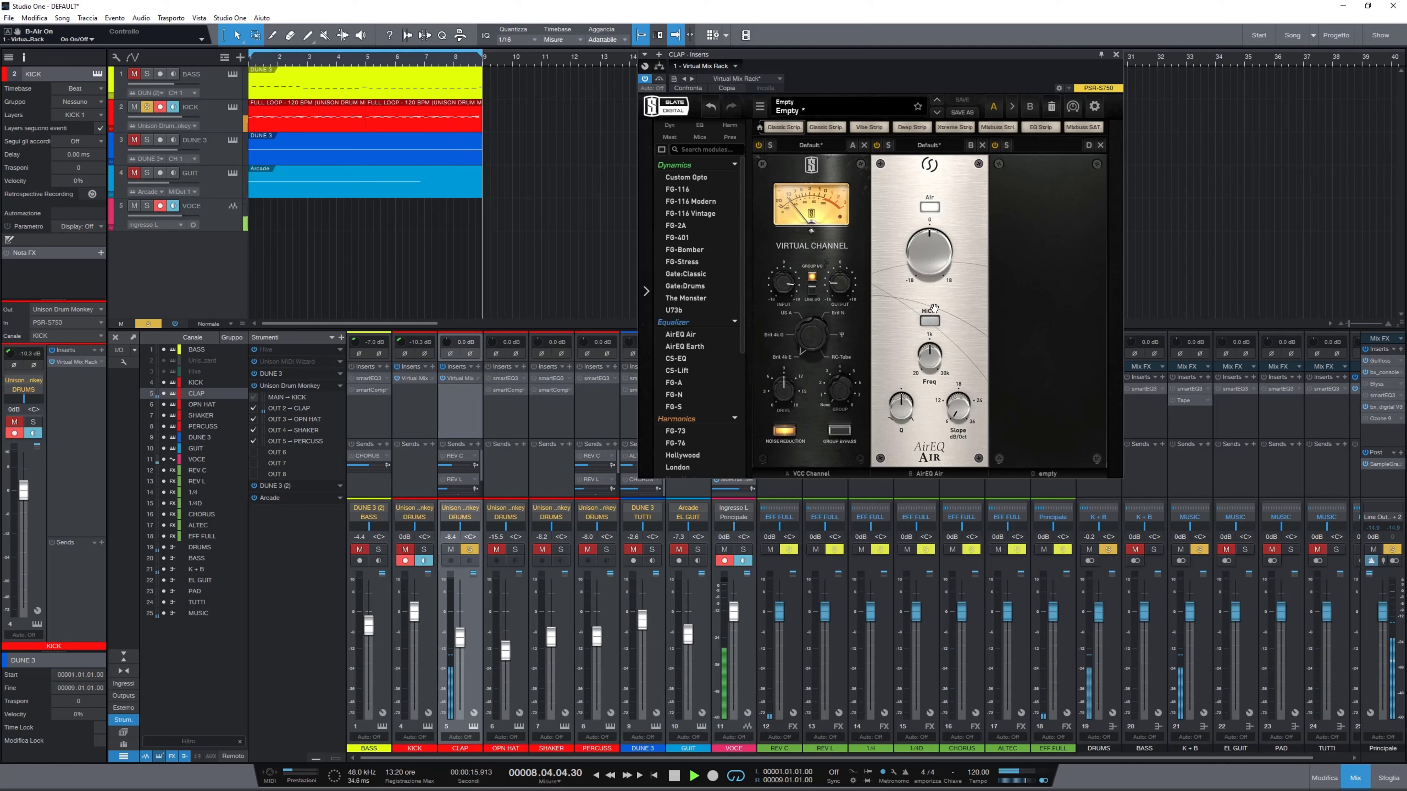
Step: Tune the AirEQ Air HiCut filter on the clap by sweeping its frequency and setting its slope to 24 dB/Oct
drag(930, 355, 938, 171)
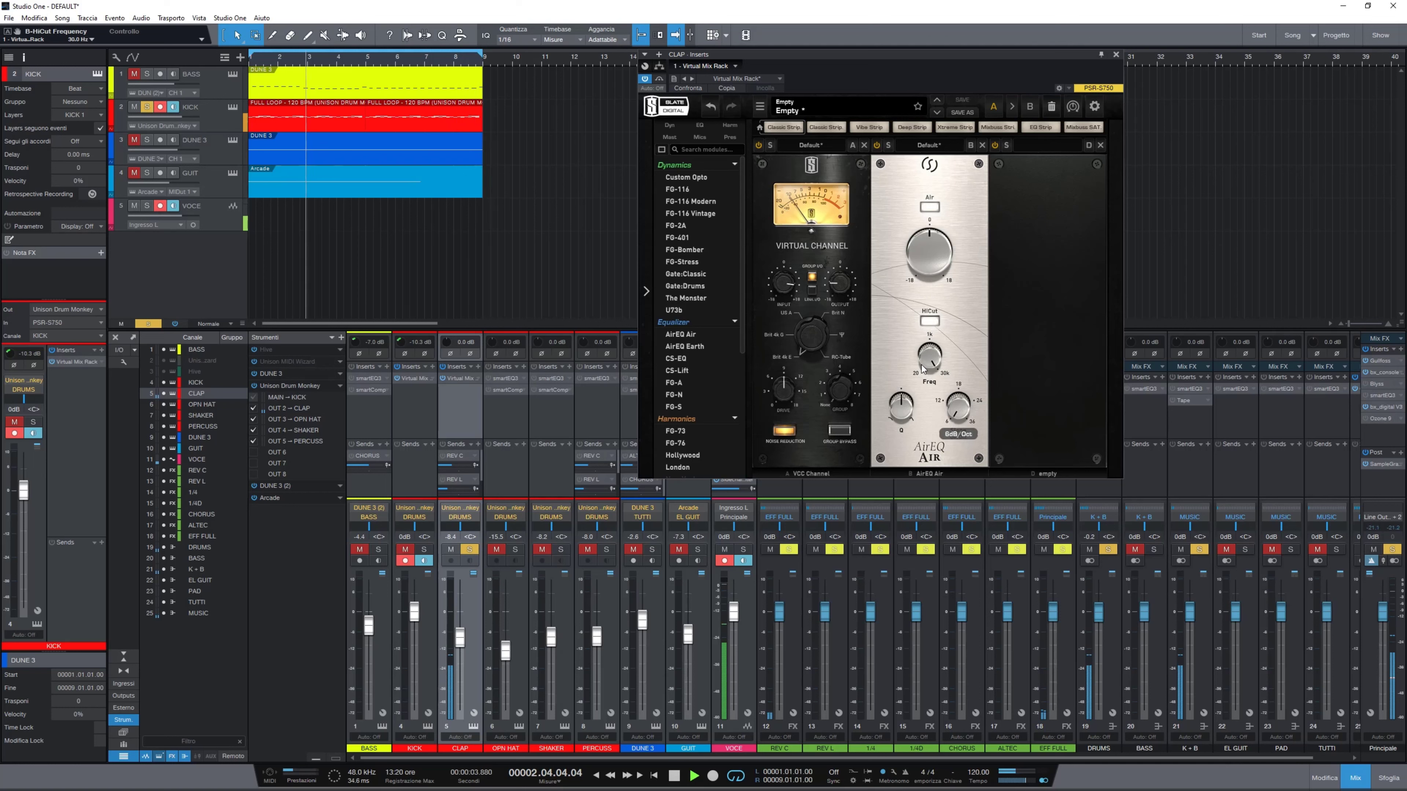
mouse_move(930, 359)
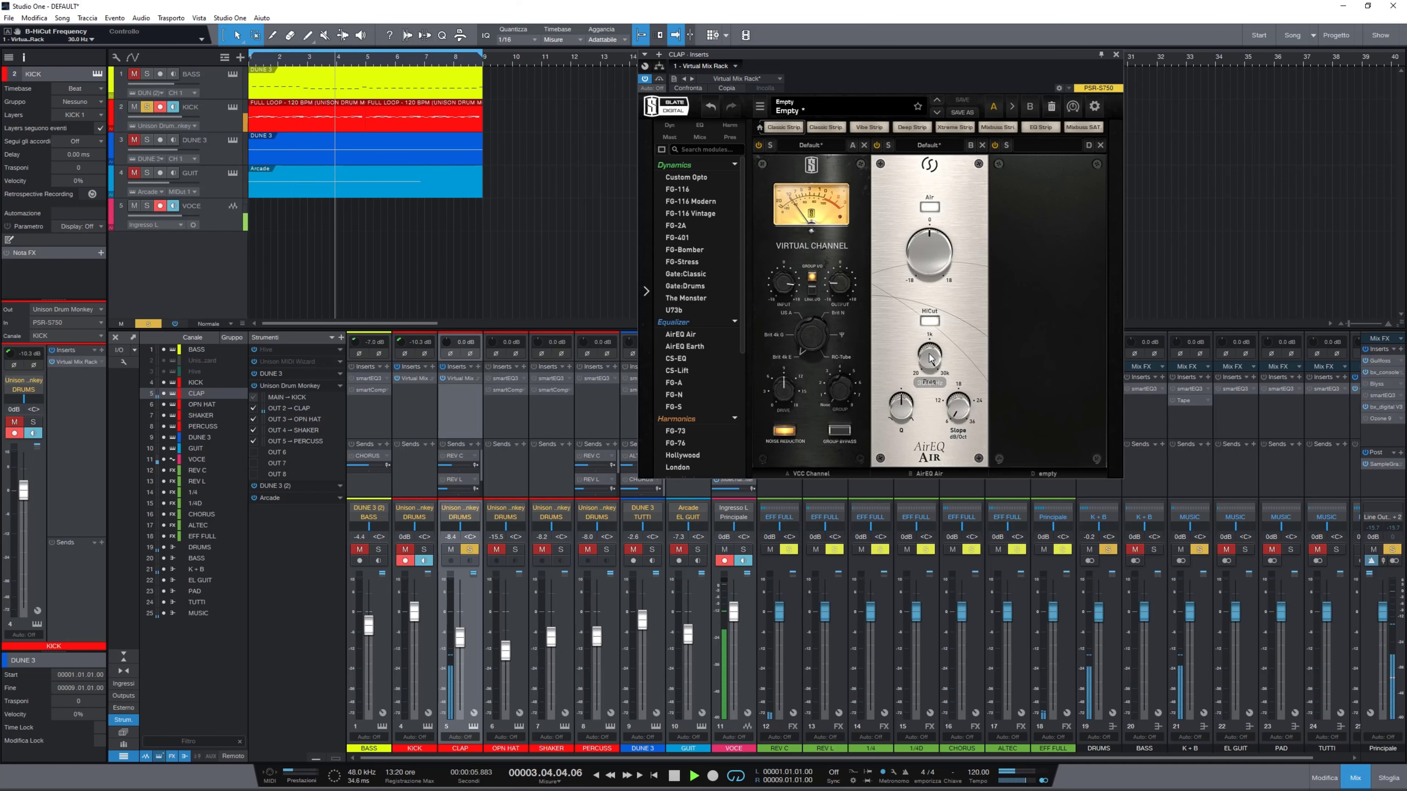
drag(930, 359, 967, 329)
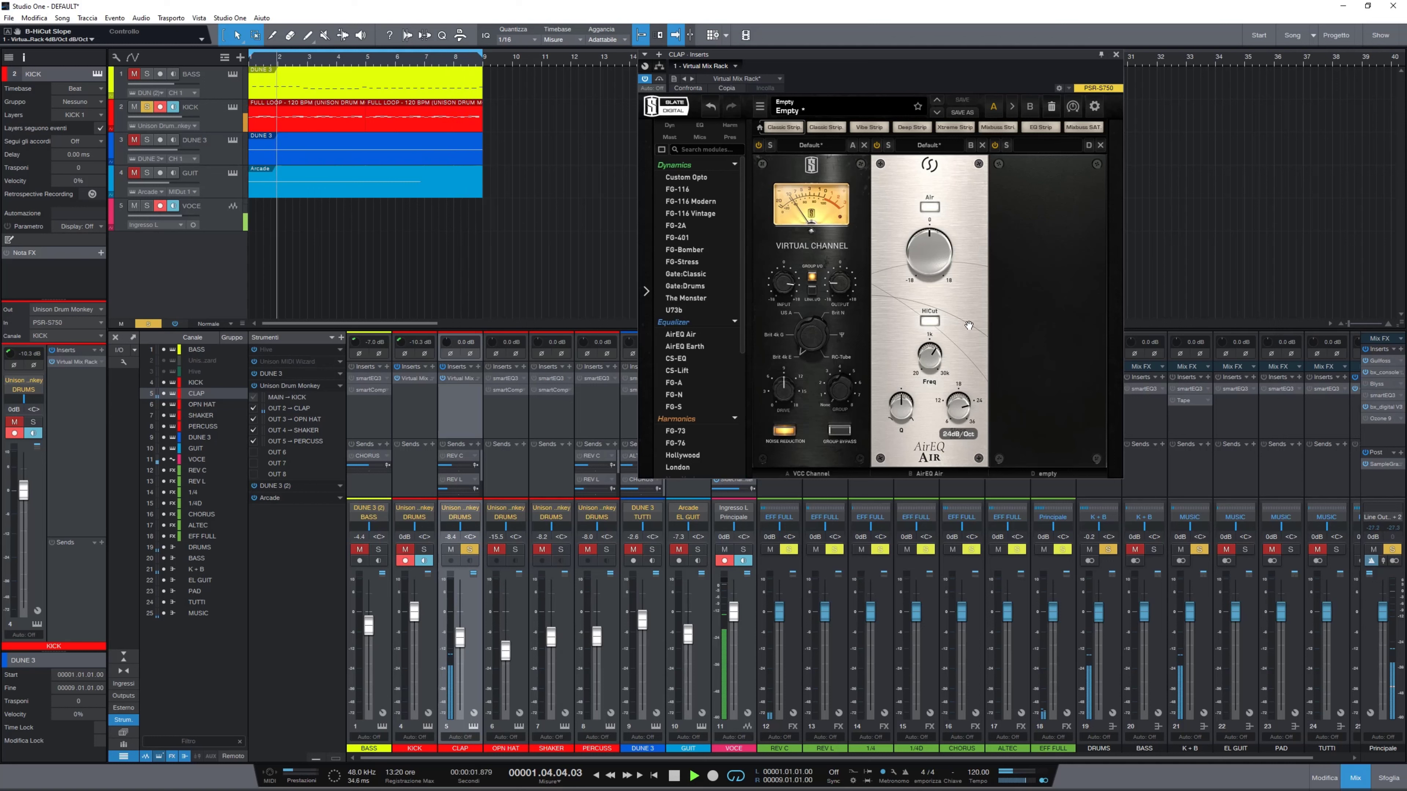
mouse_move(927, 360)
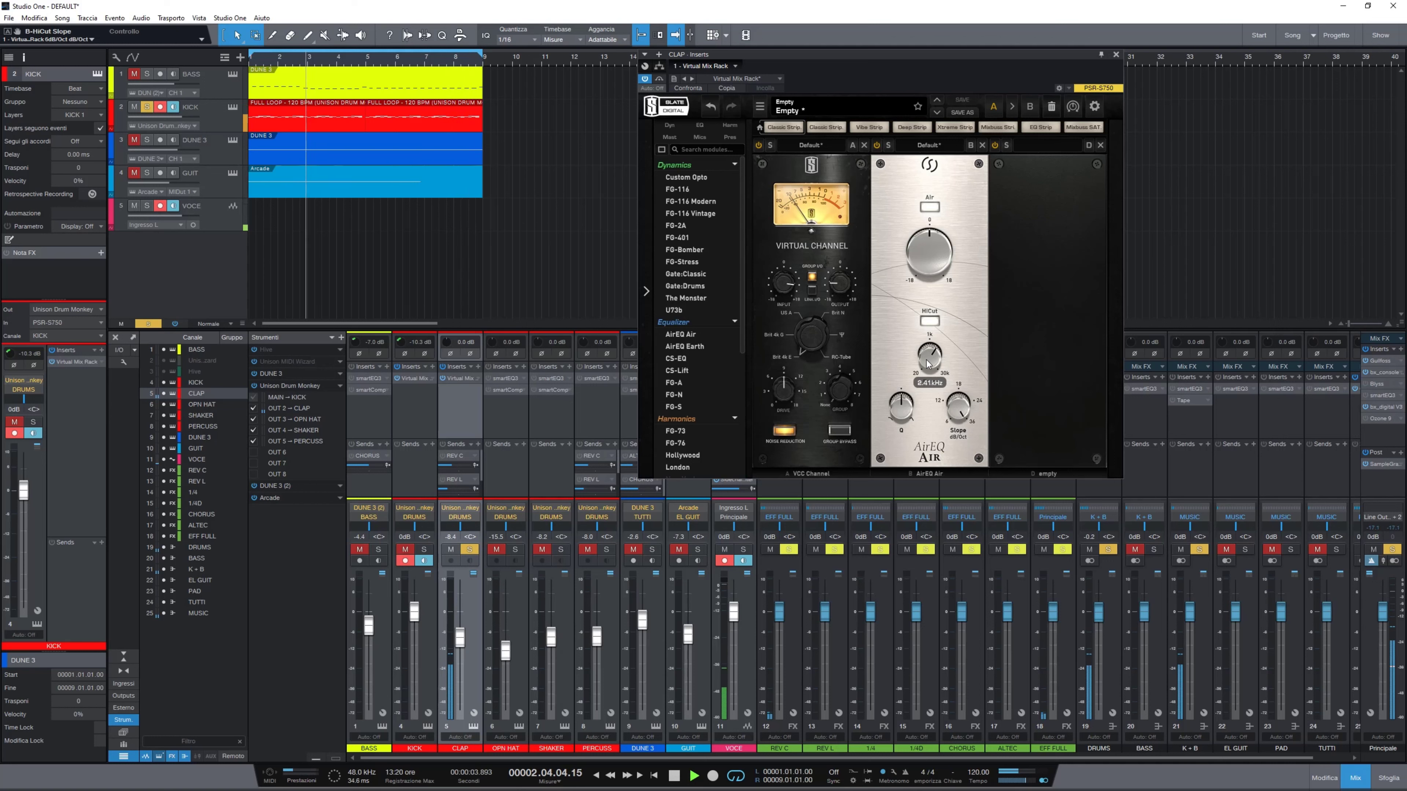
drag(924, 368, 927, 331)
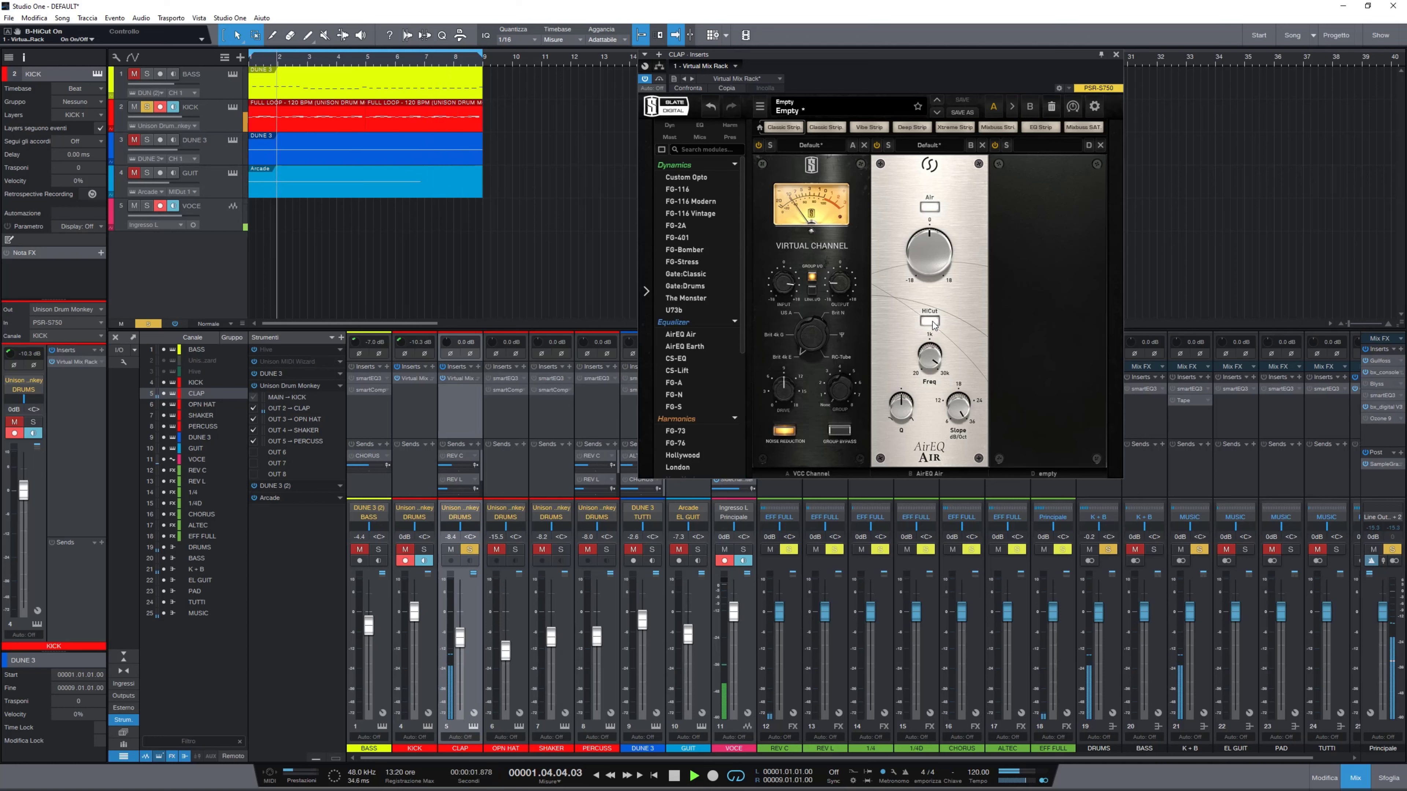
mouse_move(934, 362)
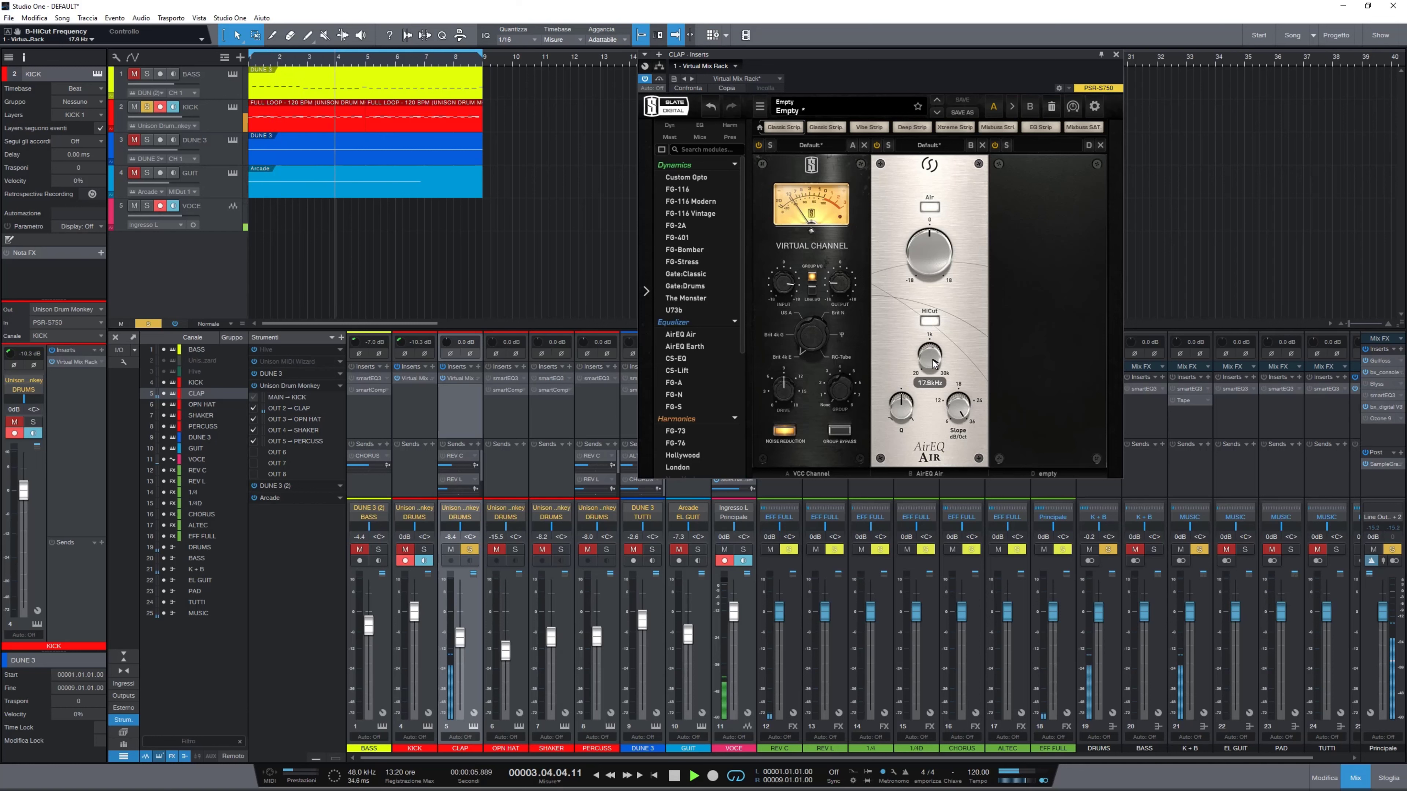
click(933, 325)
click(933, 324)
mouse_move(932, 361)
drag(931, 372, 931, 380)
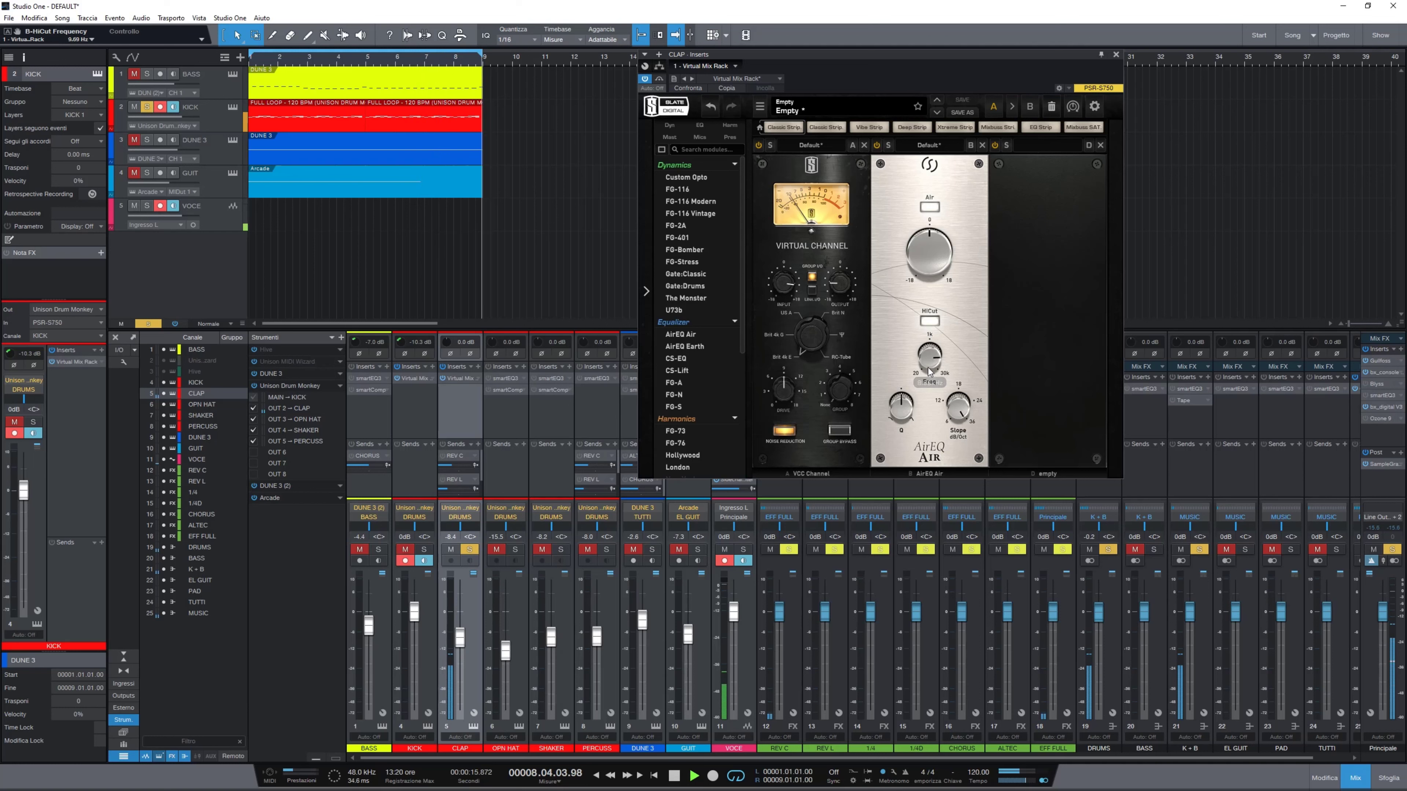
Step: Boost the AirEQ Air gain past 3 dB and readjust the HiCut filter, keeping its slope at 24 dB/Oct
drag(942, 256, 941, 256)
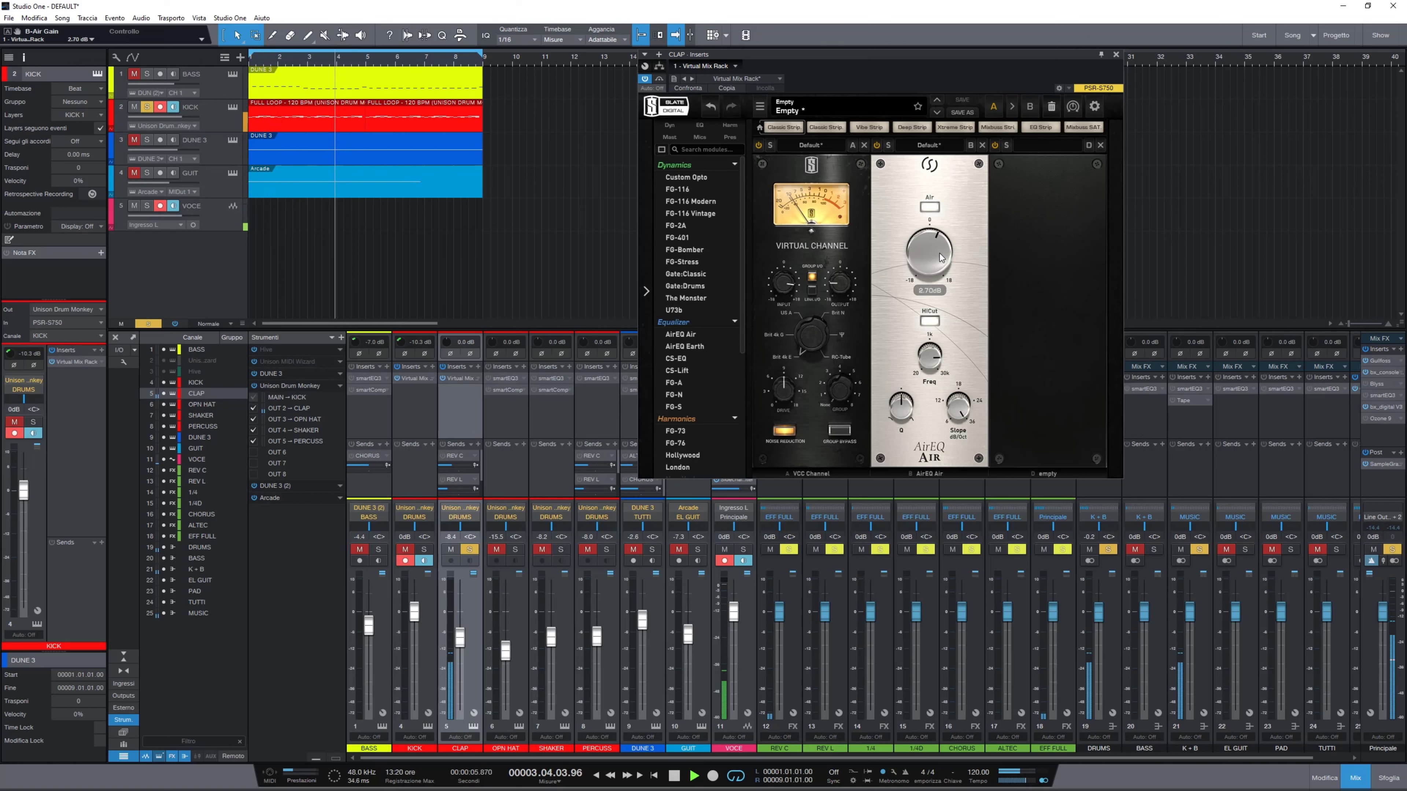
click(933, 355)
drag(950, 403, 954, 428)
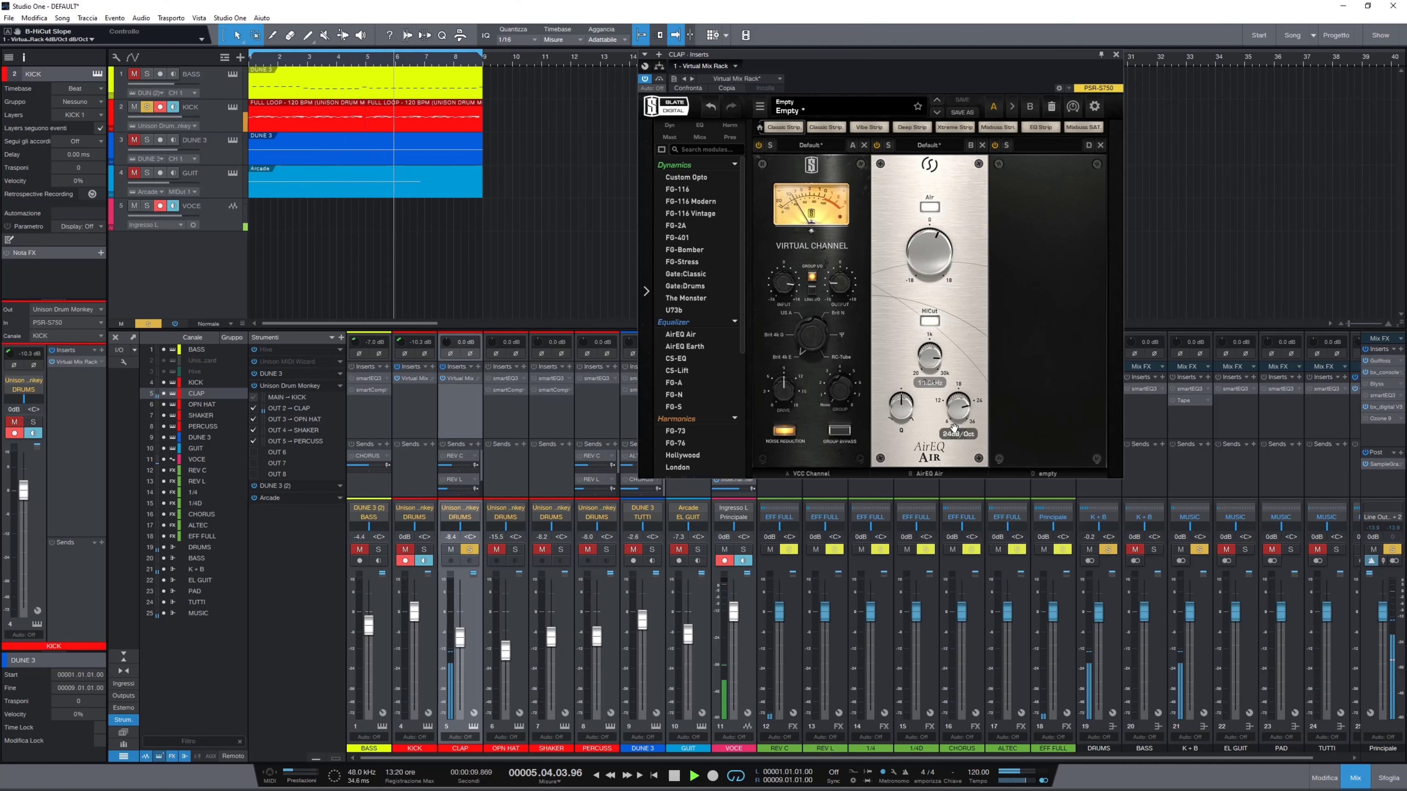
click(955, 428)
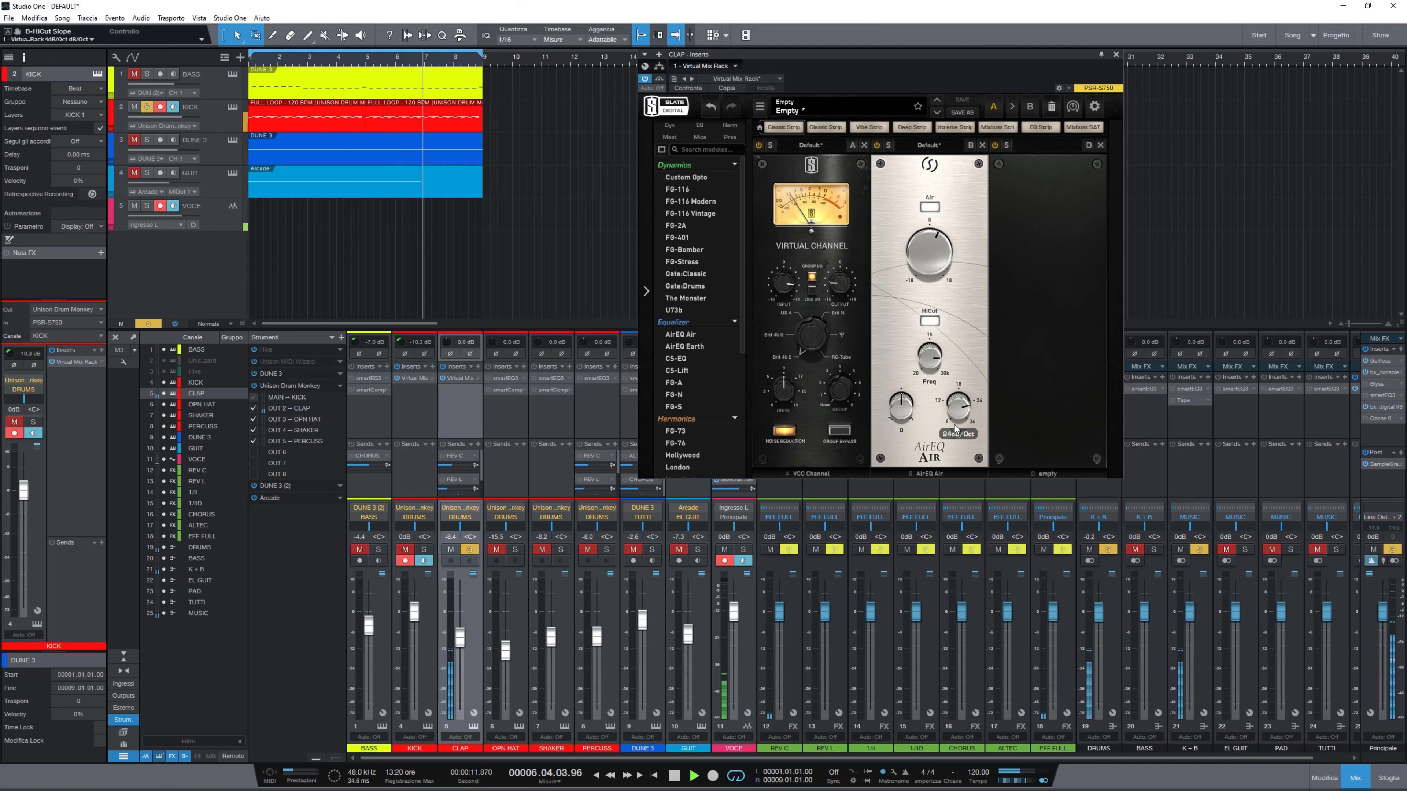
click(936, 264)
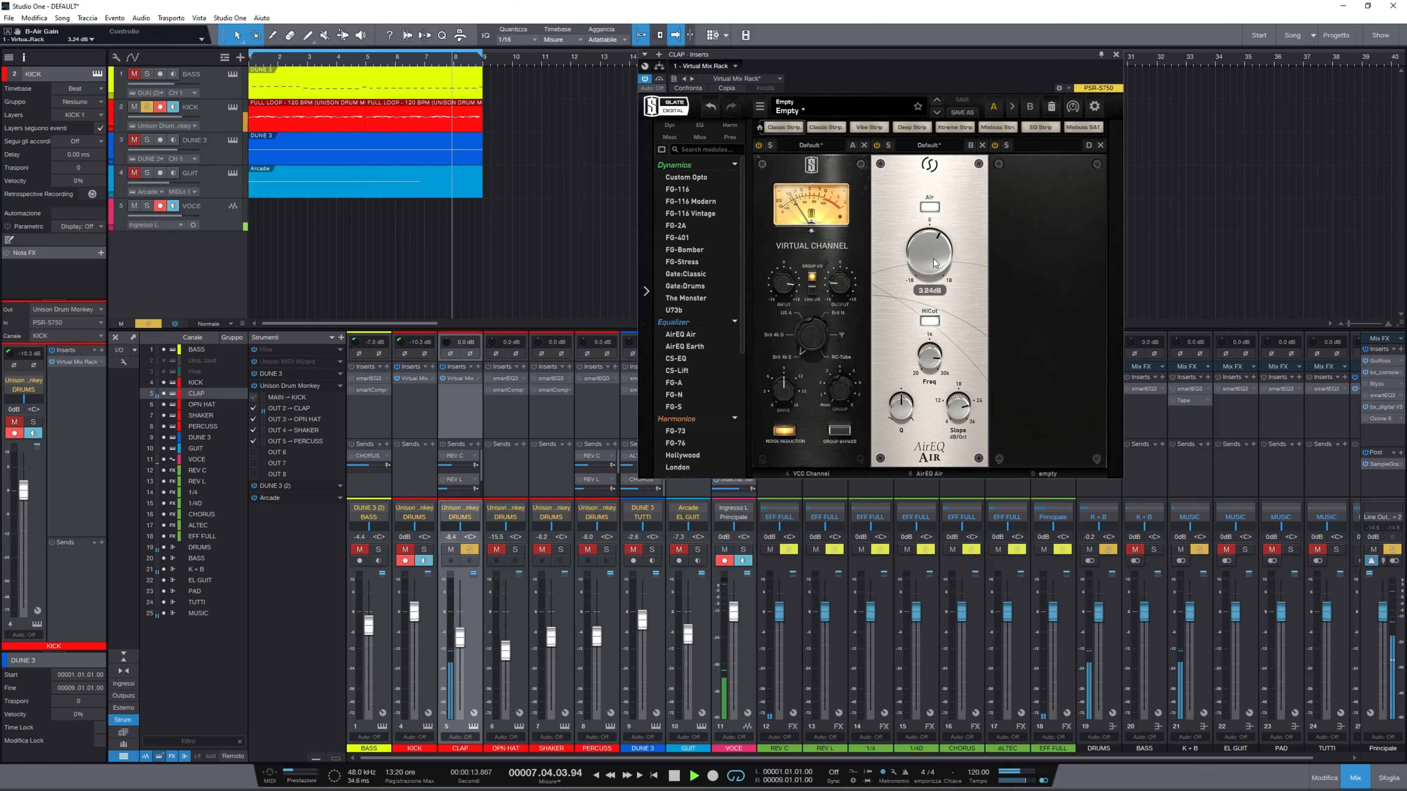
Step: Compare the clap with the Air boost and the whole AirEQ Air module switched off and on
click(934, 209)
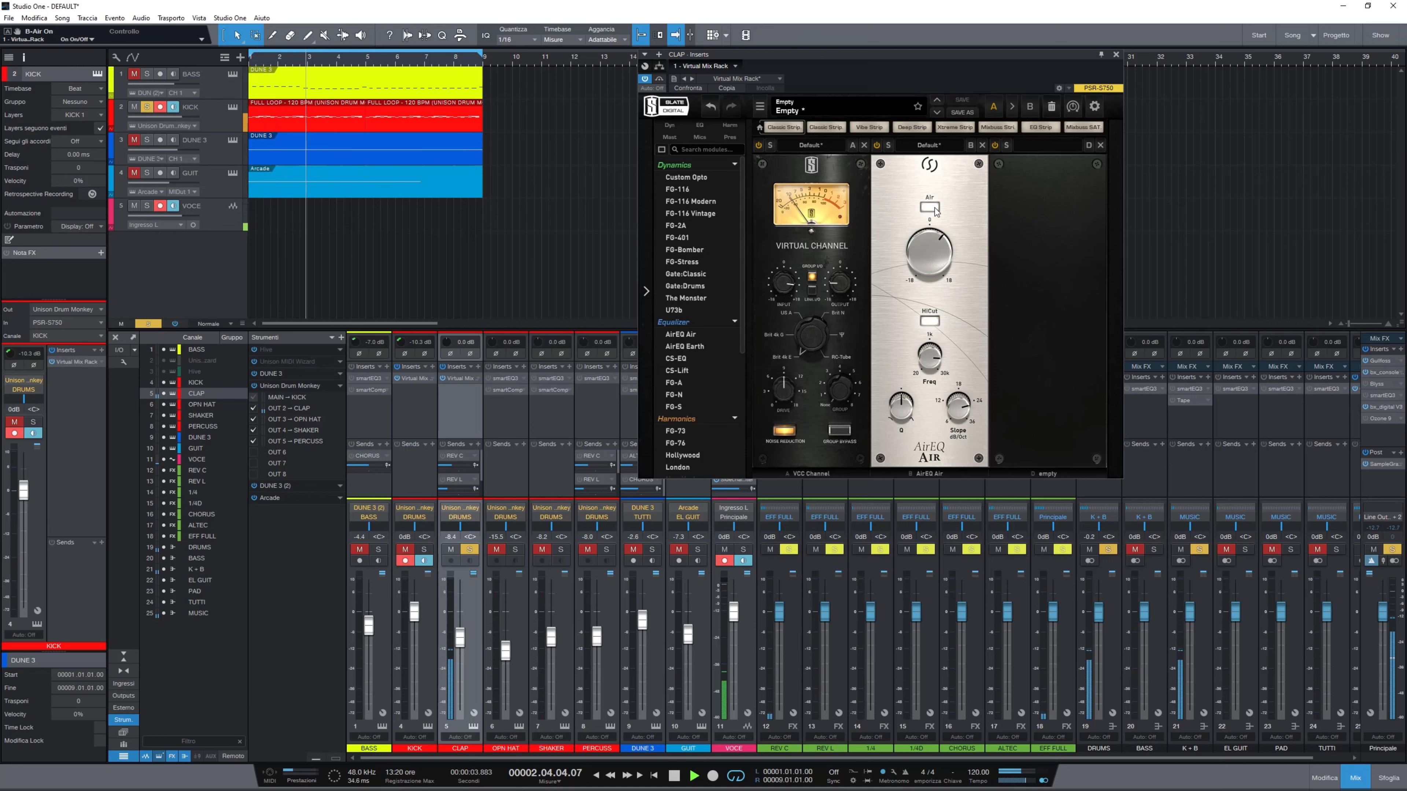
click(878, 145)
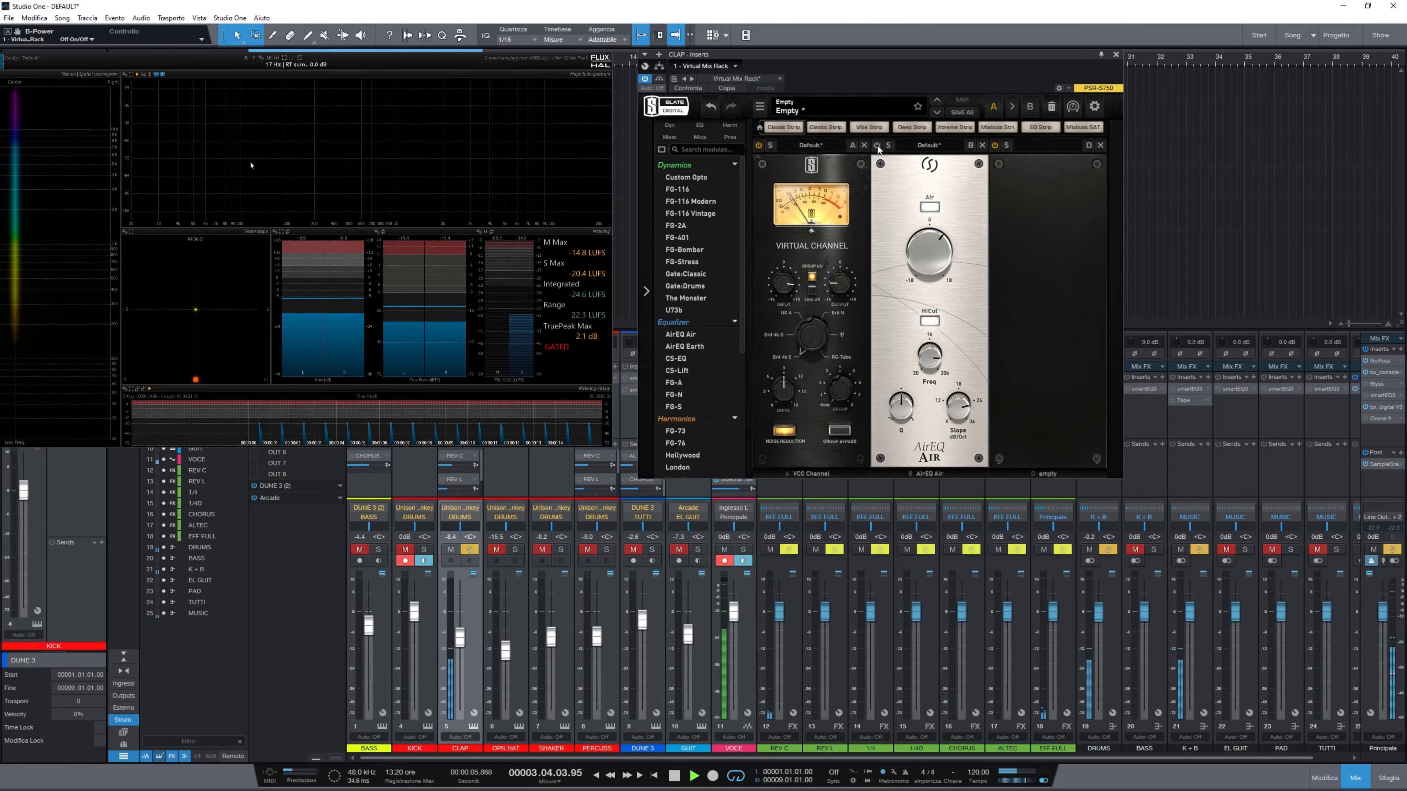
click(877, 145)
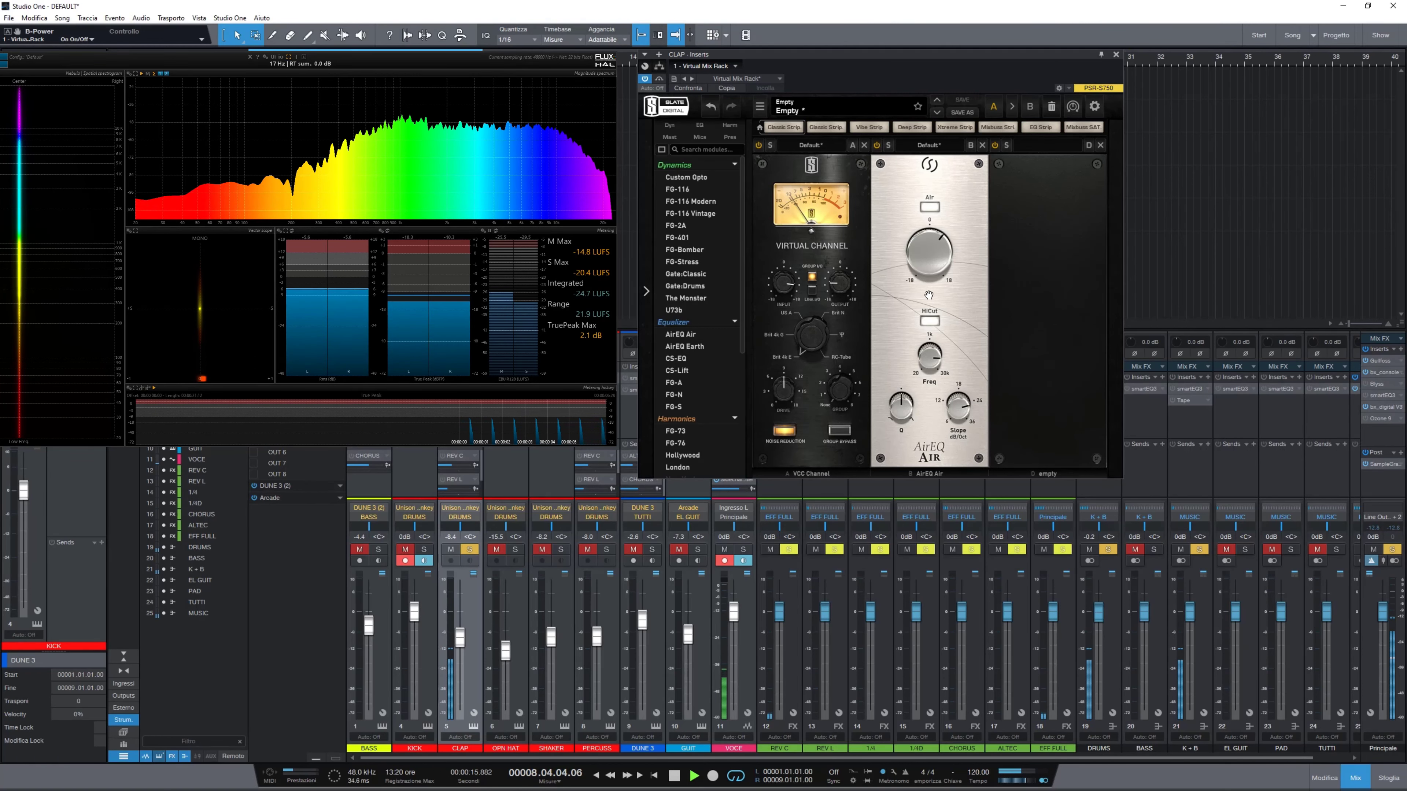
Step: Load the U73b compressor into the clap rack's third slot and set its Release to 0.3 s
click(739, 295)
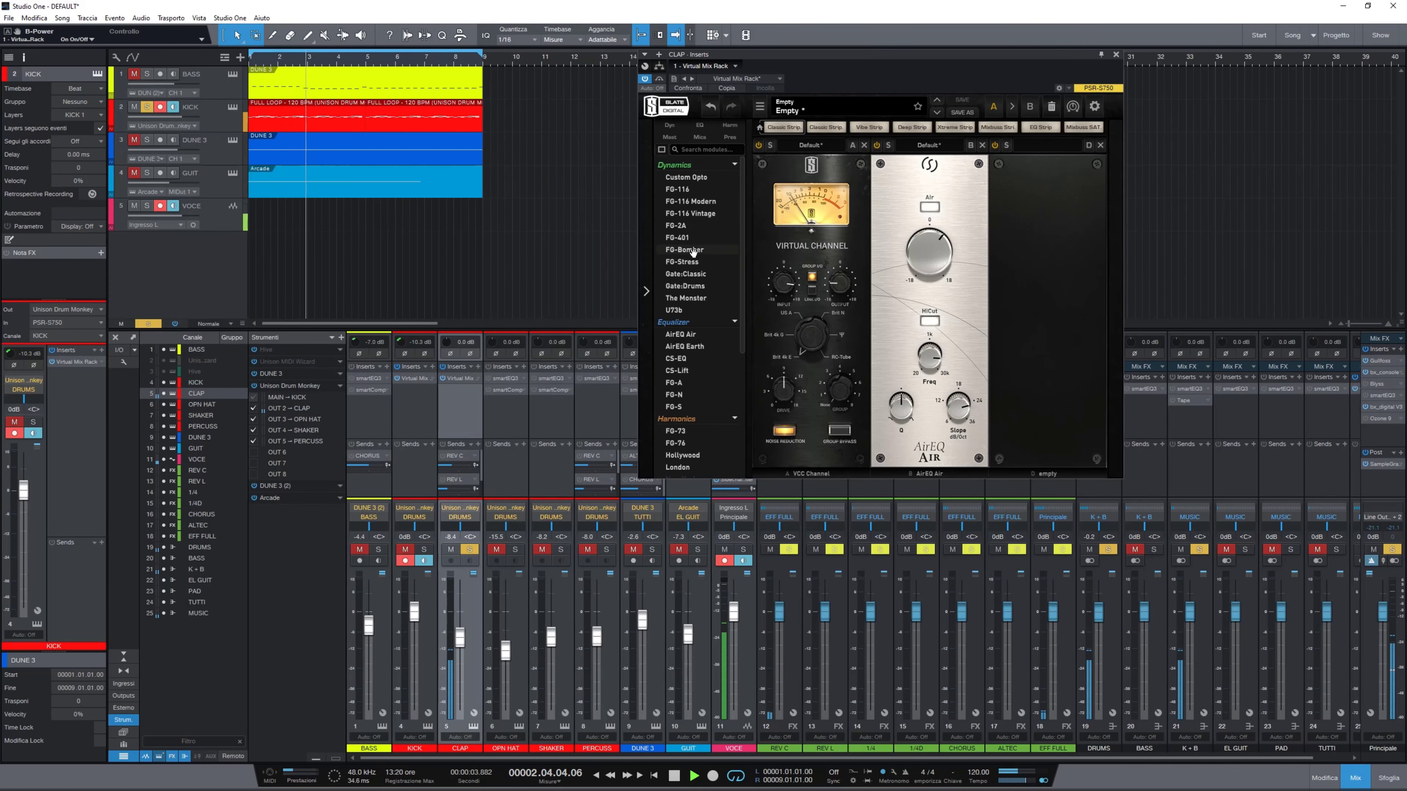
double_click(680, 311)
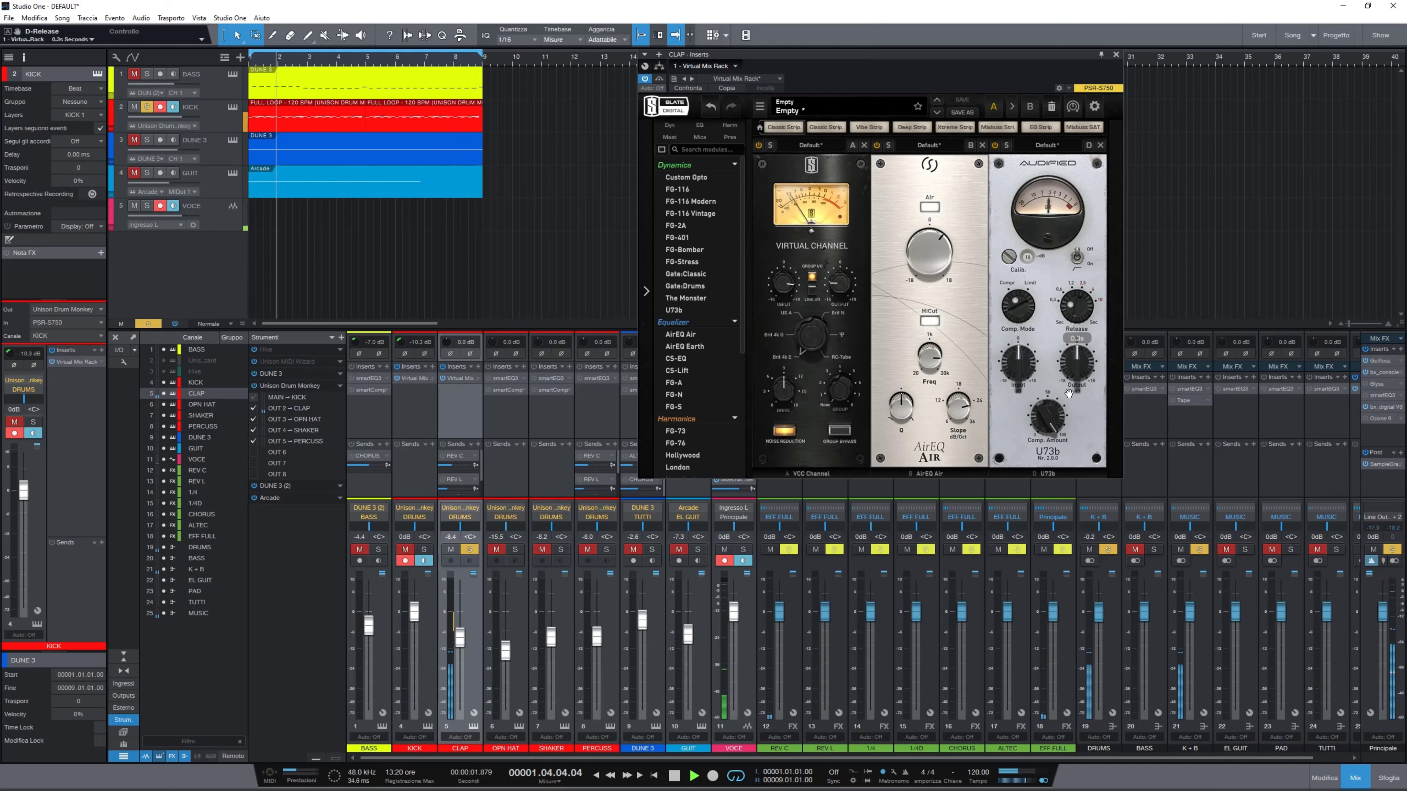
Step: Lower the U73b's Input on the clap and raise its Output to 3.15 dB
mouse_move(1019, 372)
drag(1018, 367, 1017, 373)
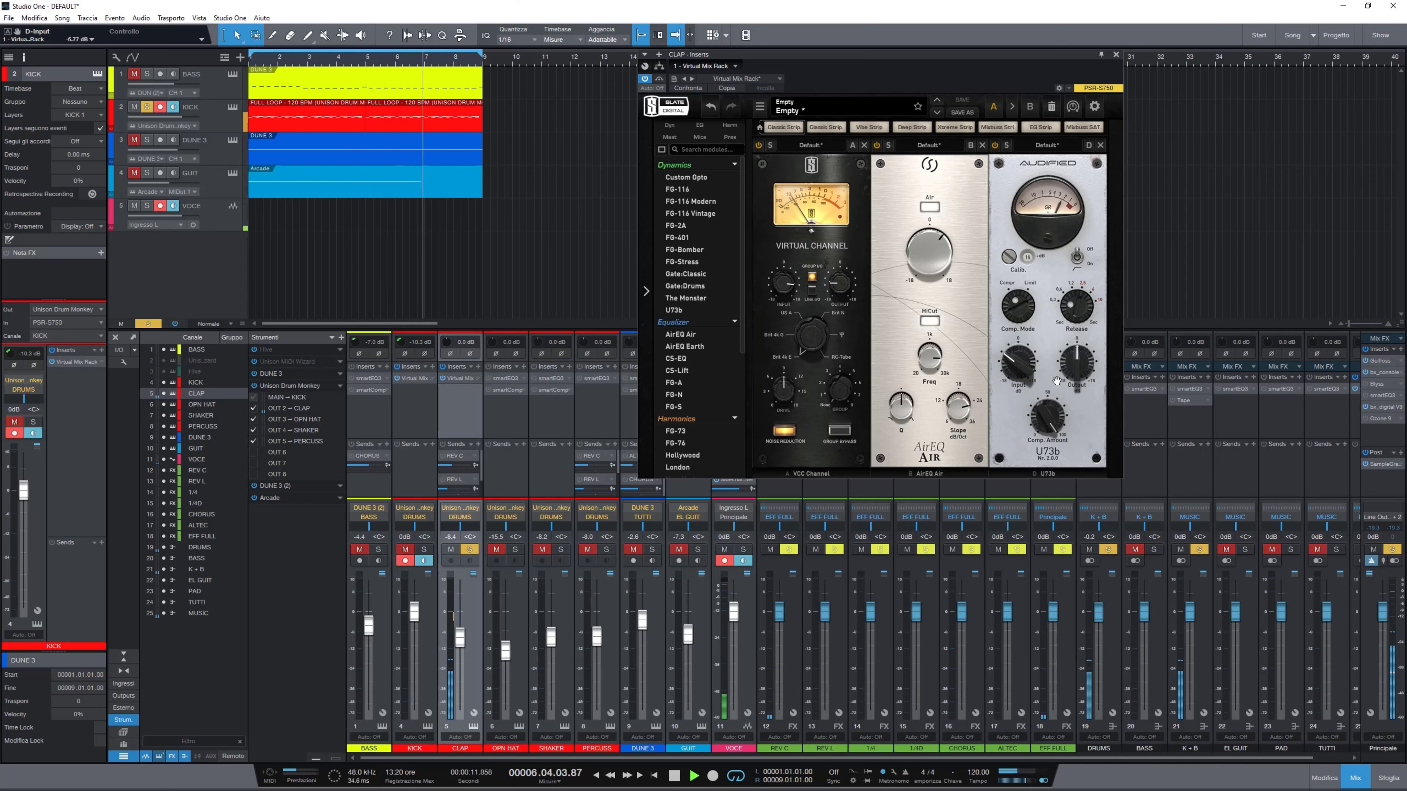
drag(1077, 374, 1080, 362)
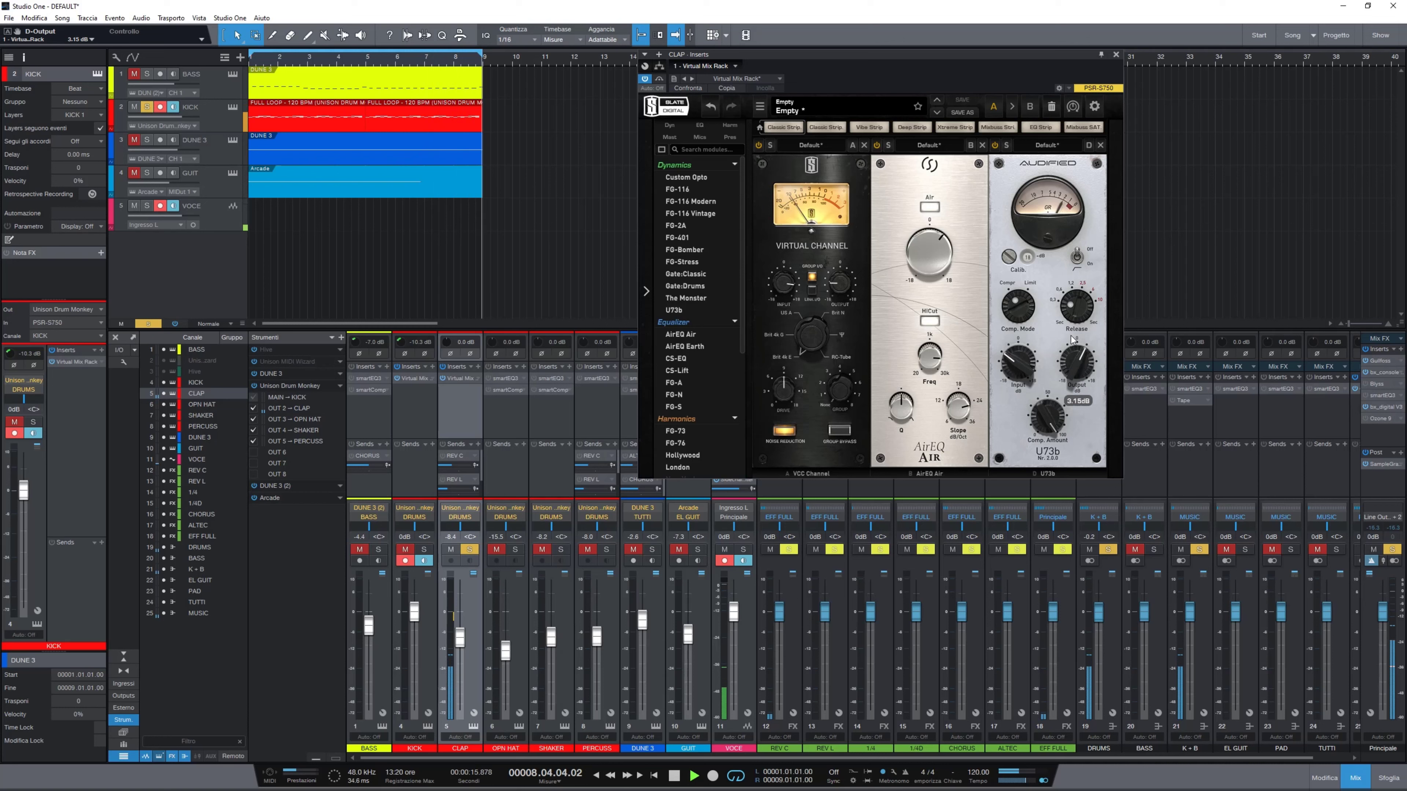
Step: Raise the U73b's Output on the clap to 6.77 dB while comparing the module switched off and on
click(994, 146)
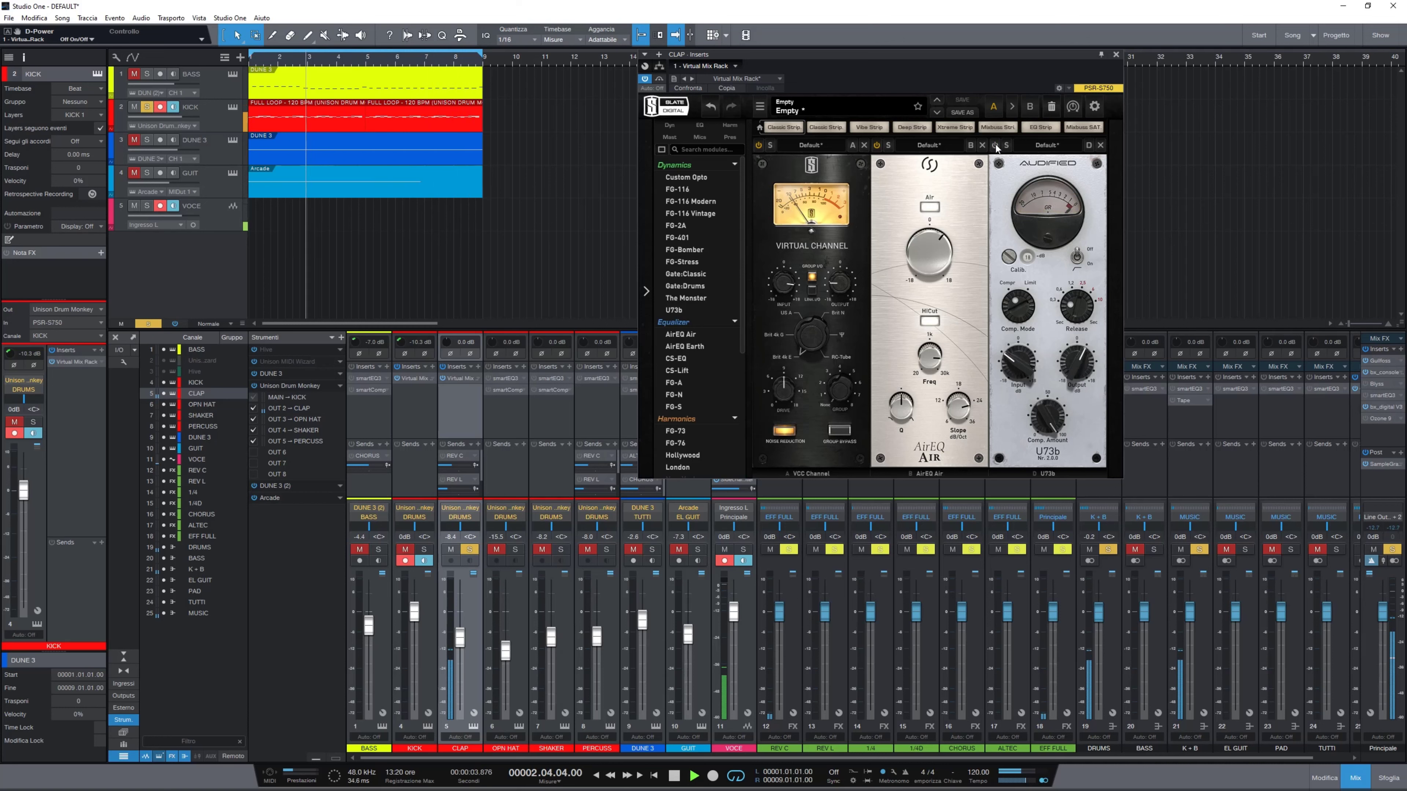
click(995, 147)
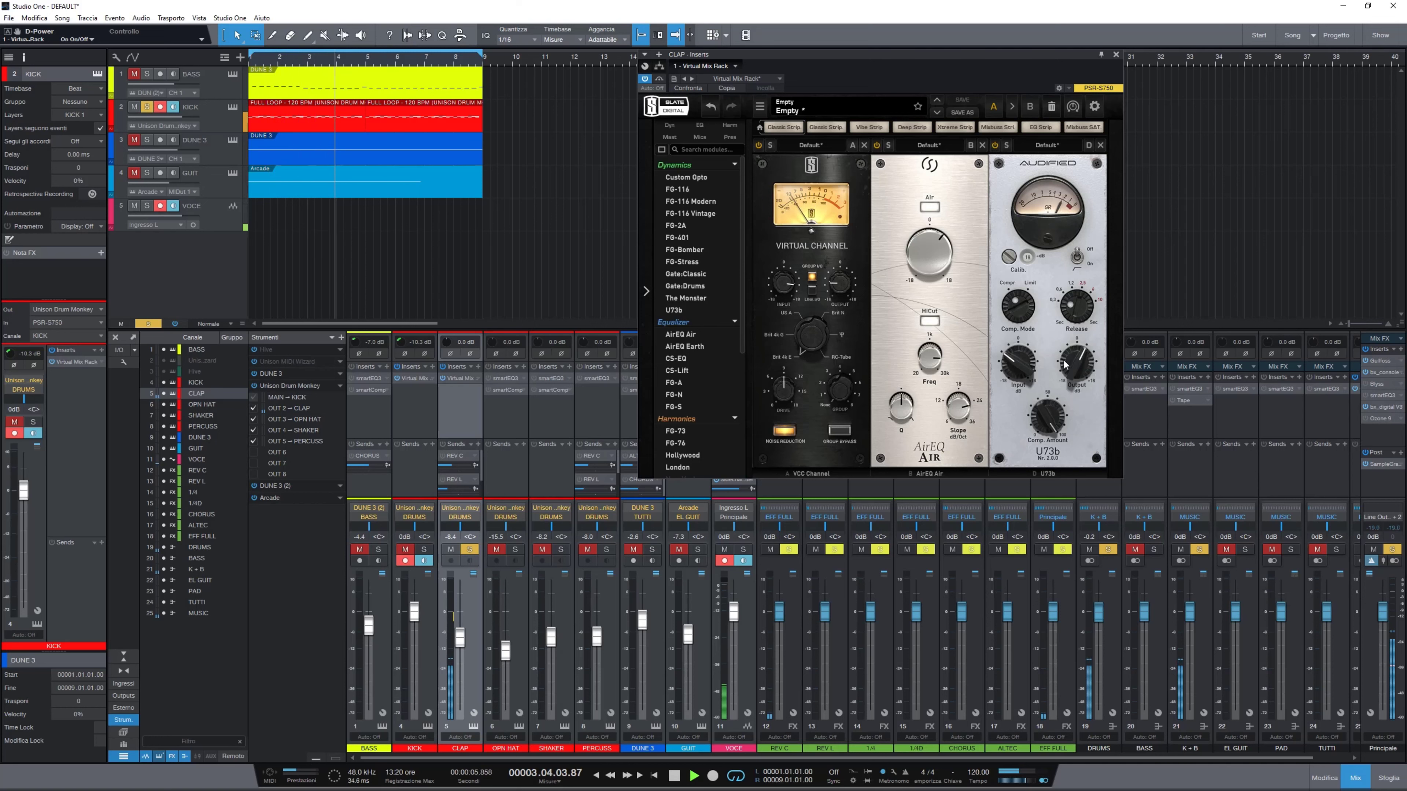
drag(1068, 374, 1075, 355)
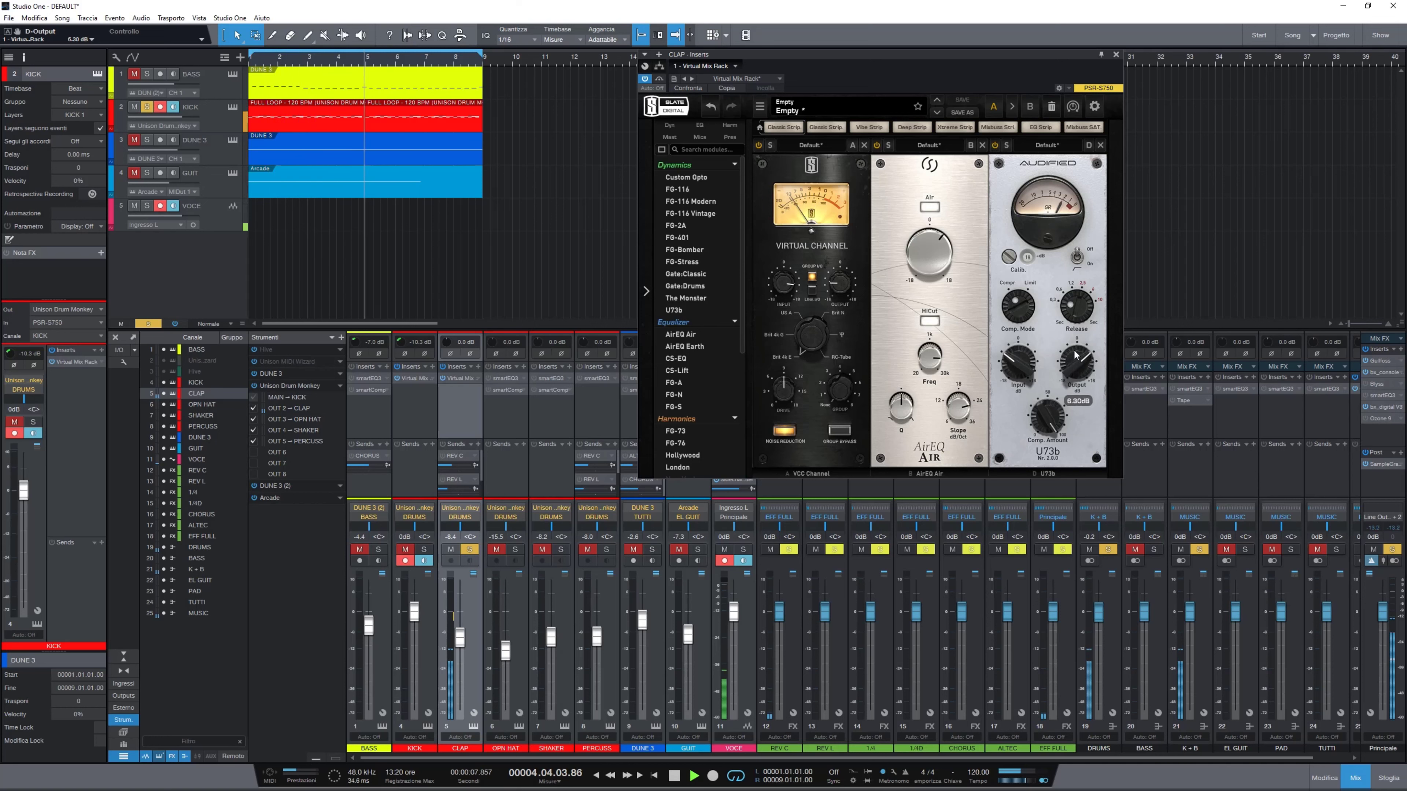
click(996, 147)
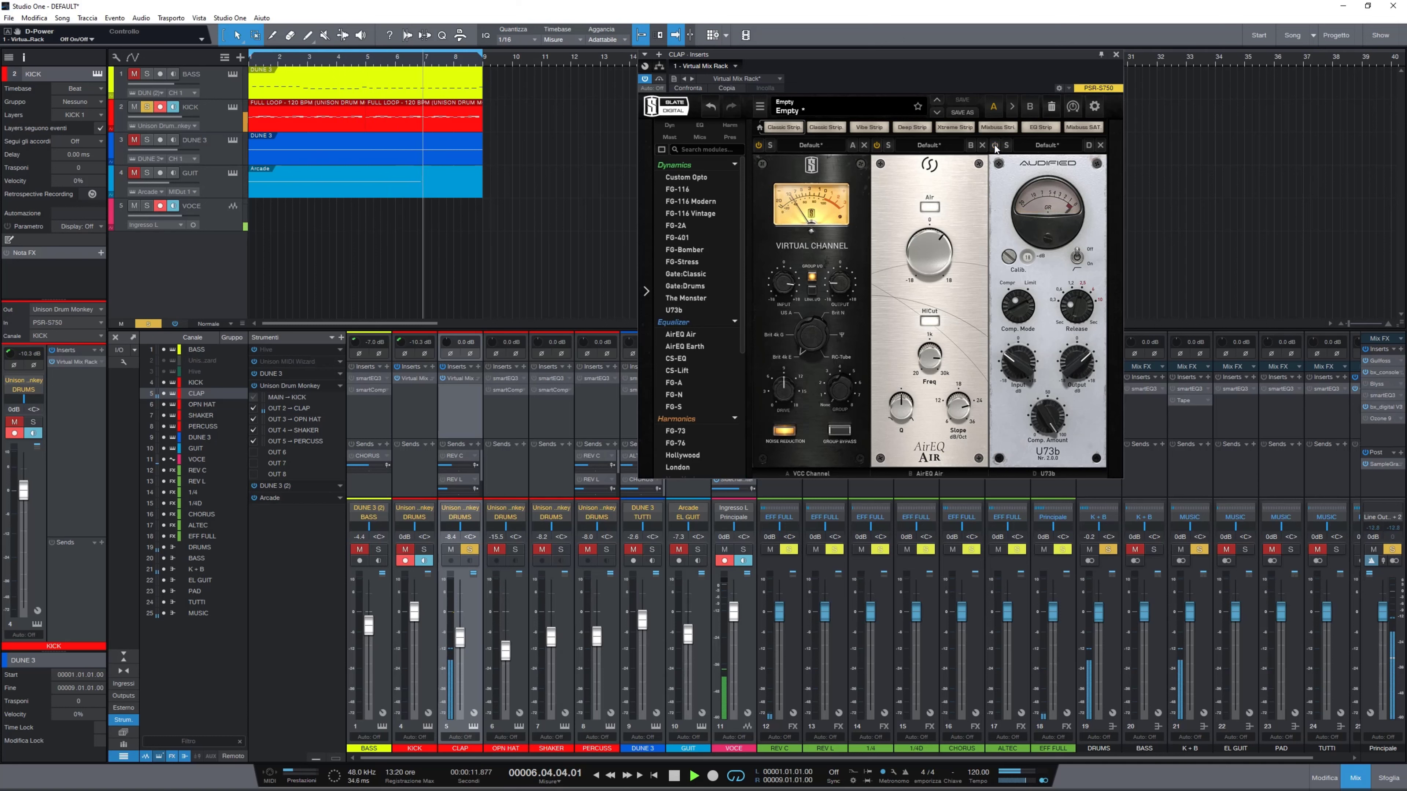
click(996, 146)
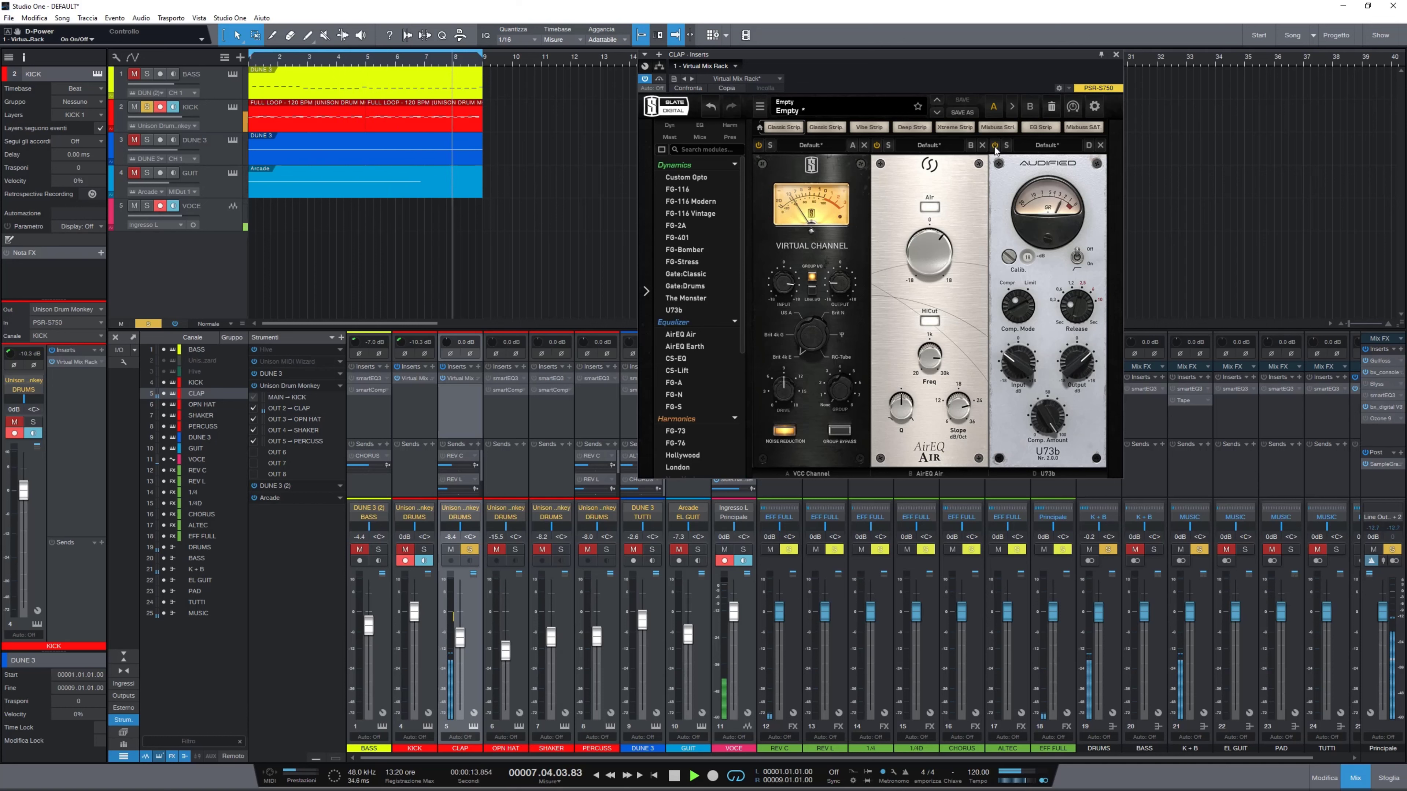
mouse_move(1072, 371)
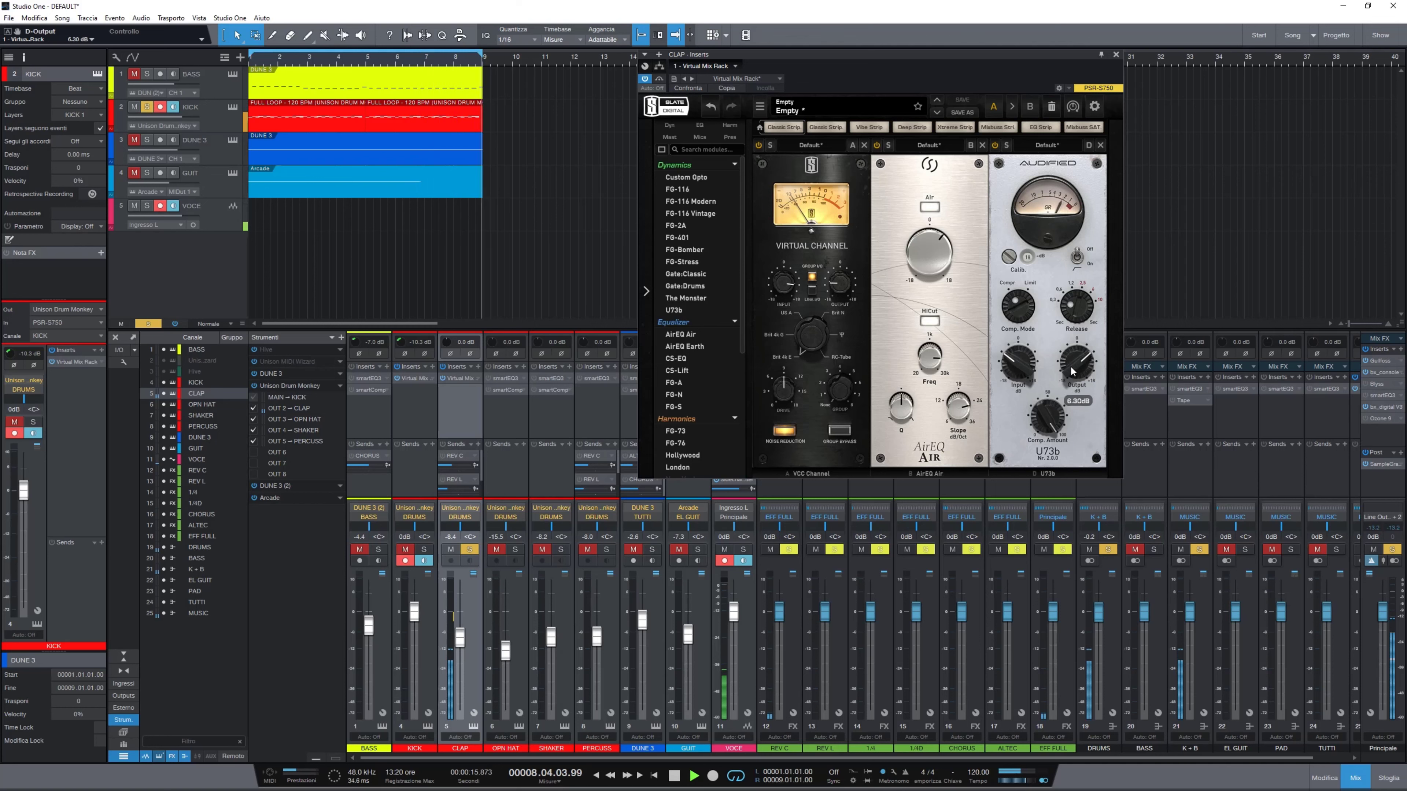
scroll(1073, 371, up, 2)
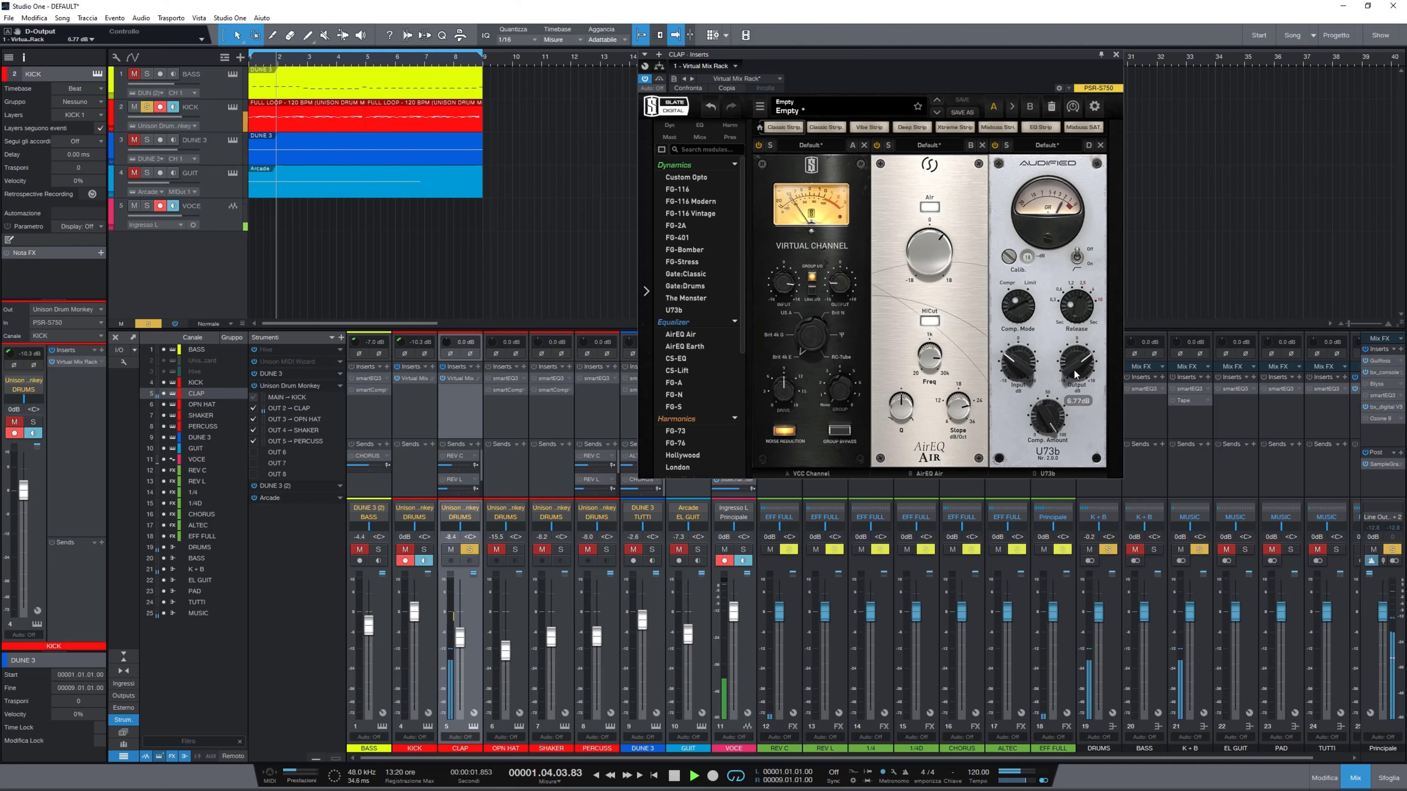
Step: Take the clap out of solo and compare its whole rack bypassed and active within the full mix
click(470, 550)
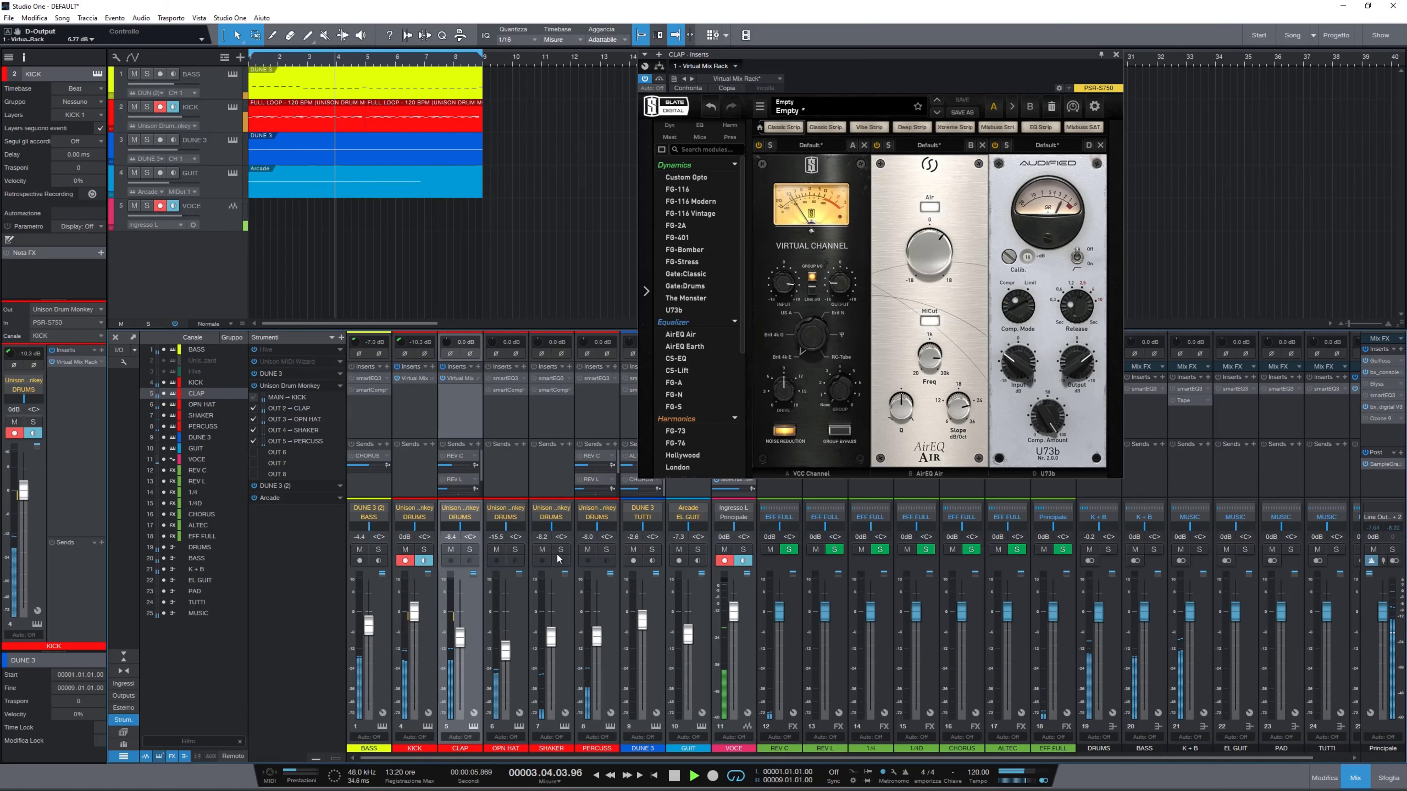
click(659, 80)
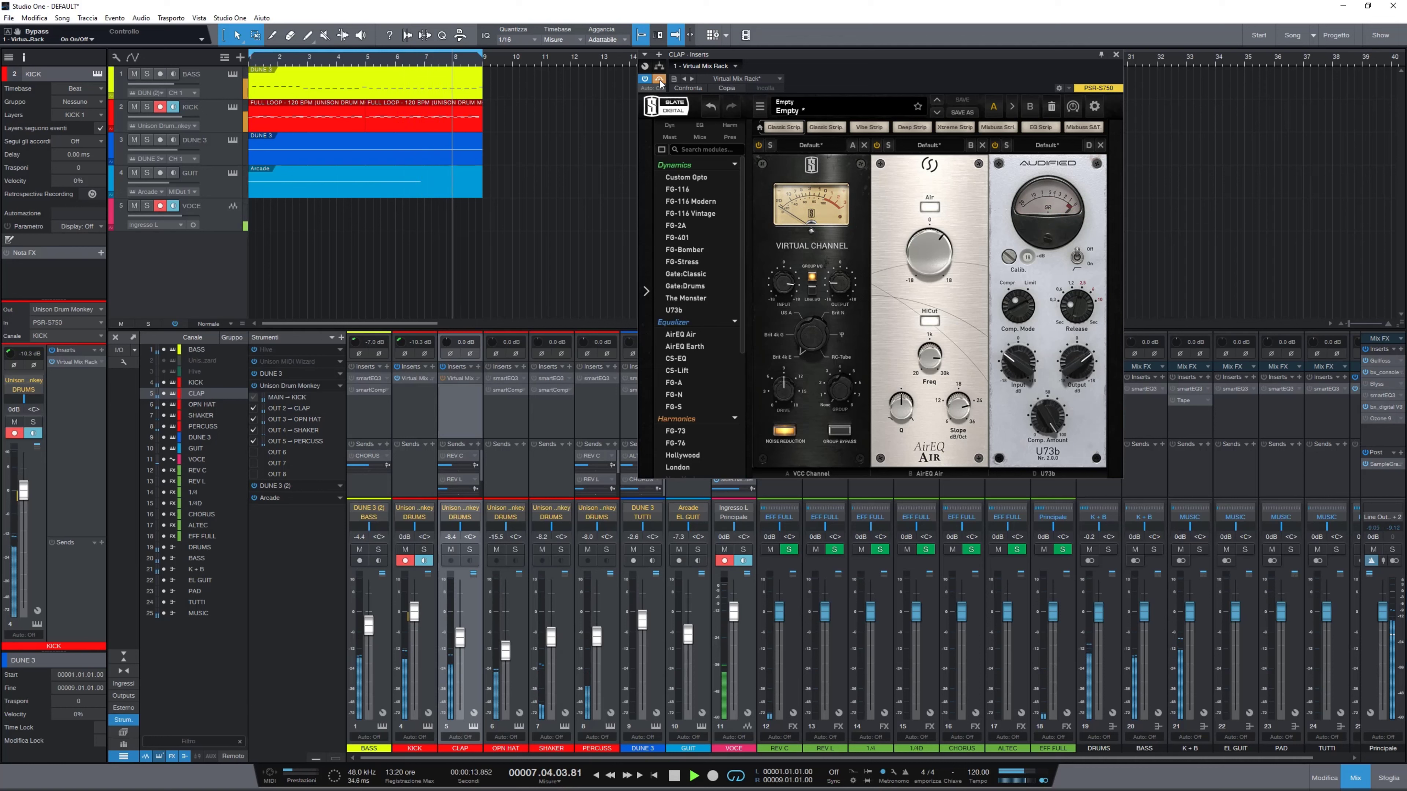
click(659, 80)
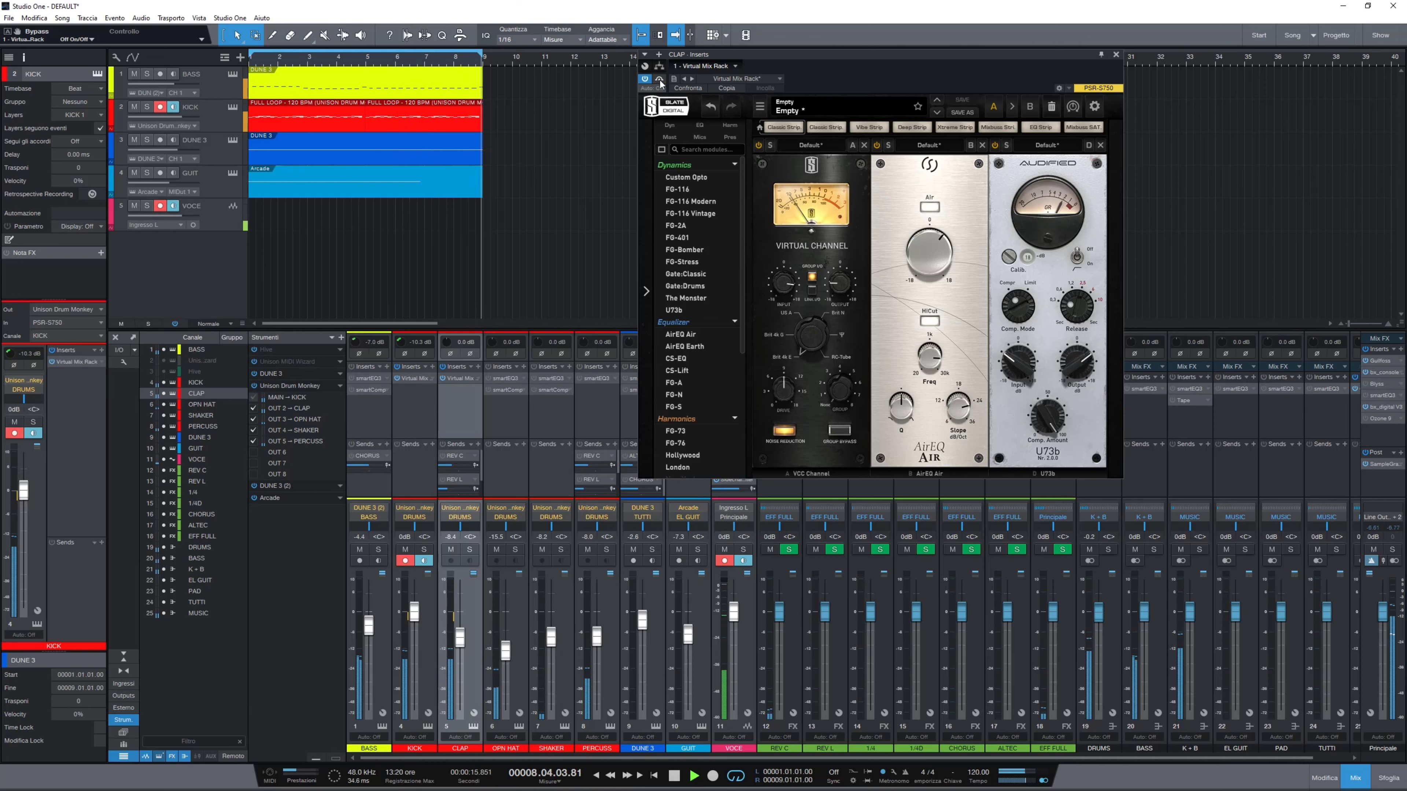
Step: Lower the U73b's Output on the clap to 5.04 dB and close the clap's rack window
click(1079, 364)
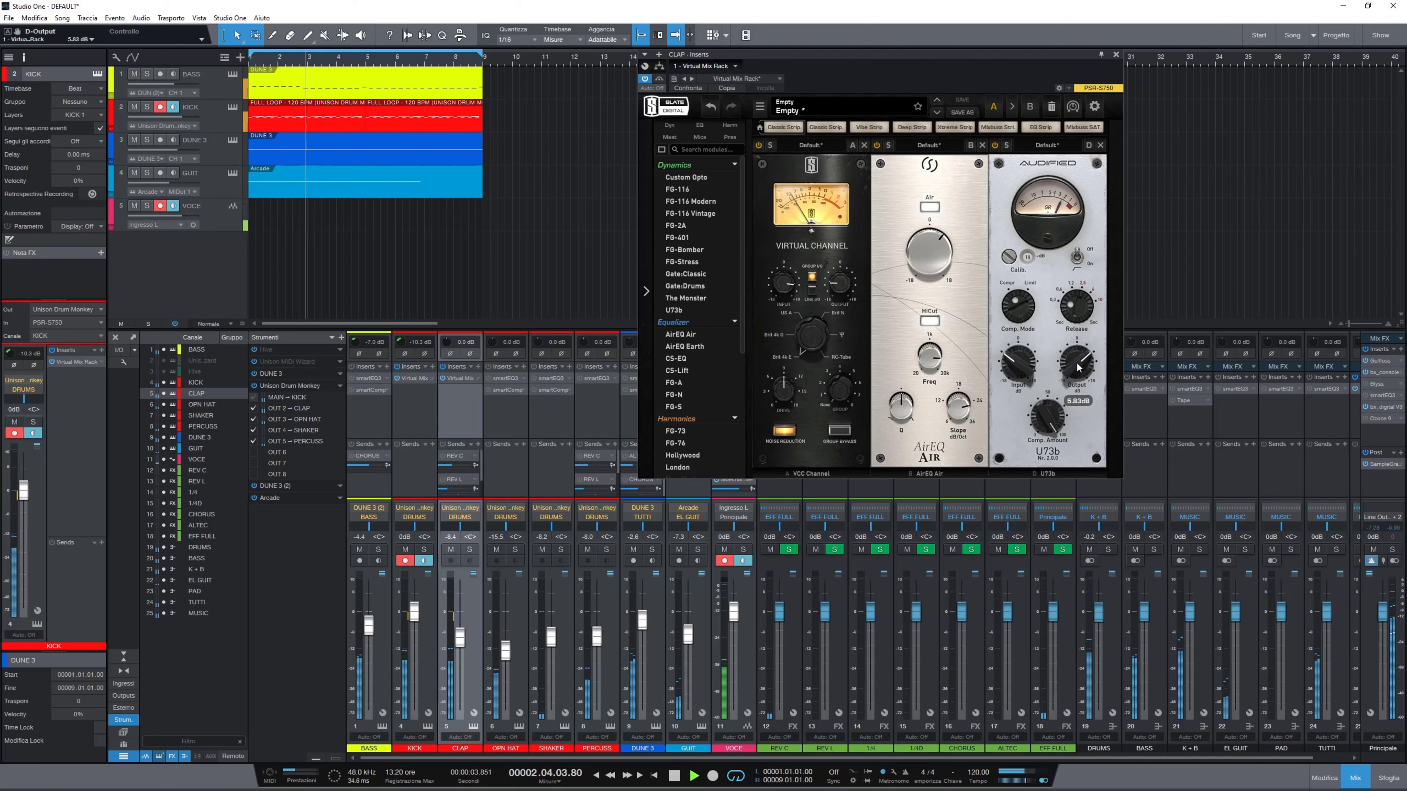
scroll(1079, 363, down, 2)
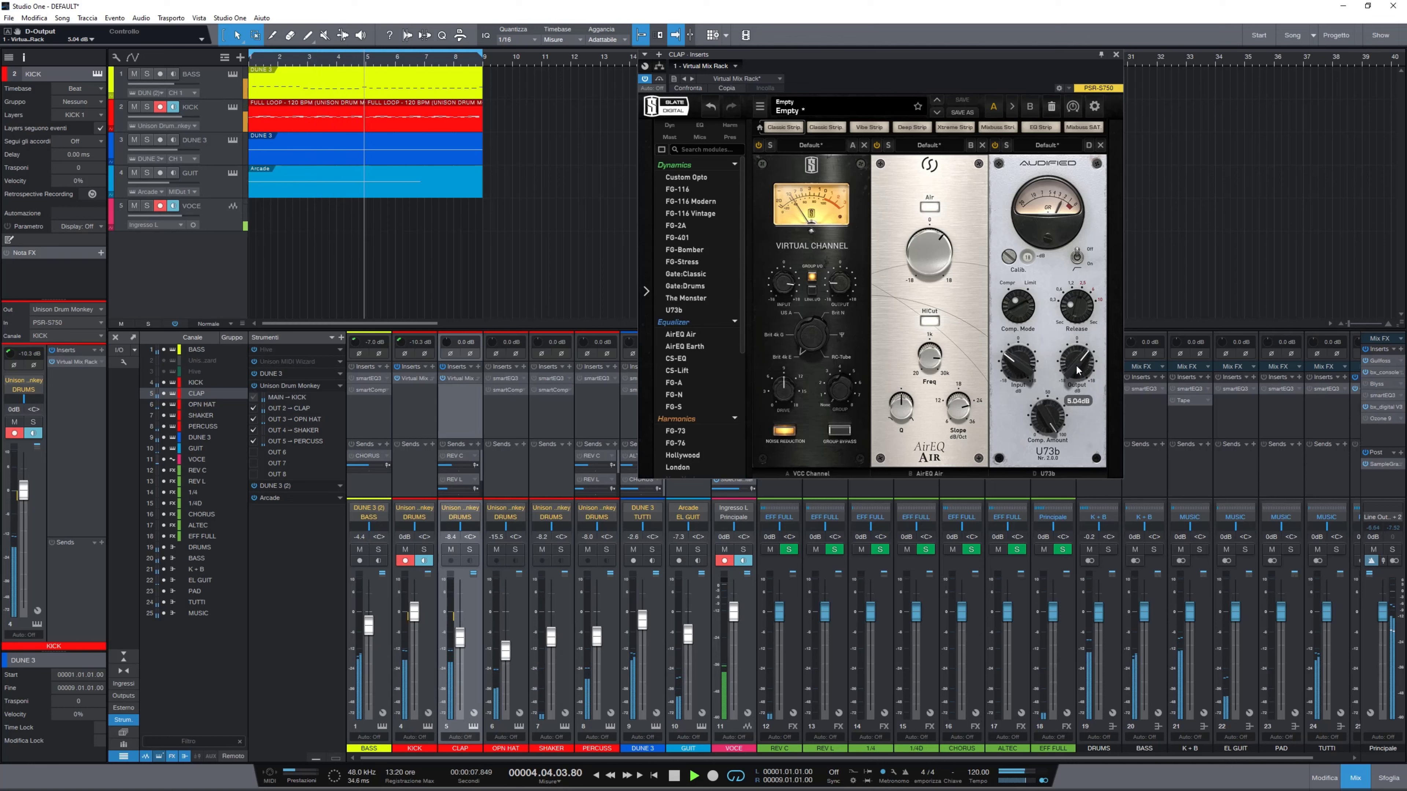
scroll(1078, 366, down, 3)
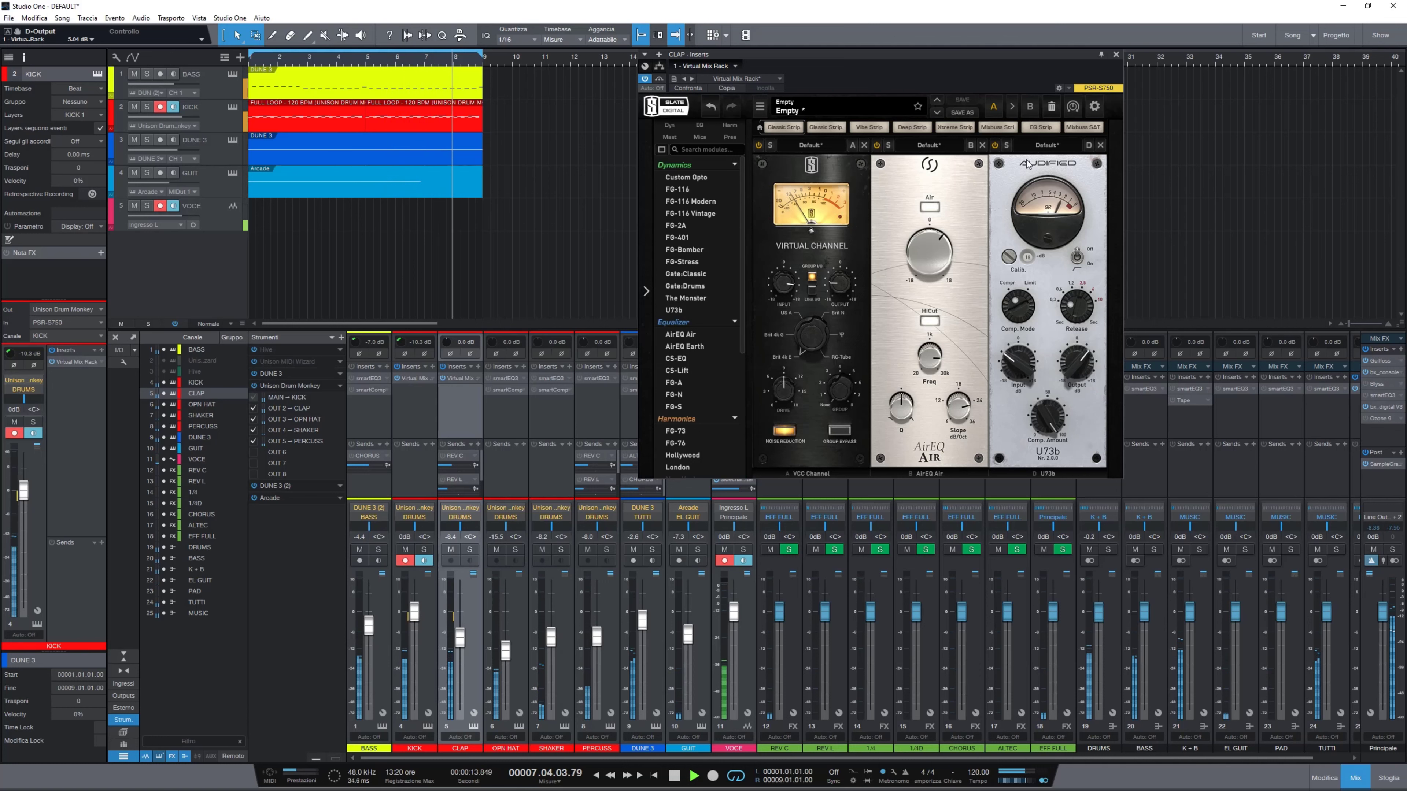
click(1116, 54)
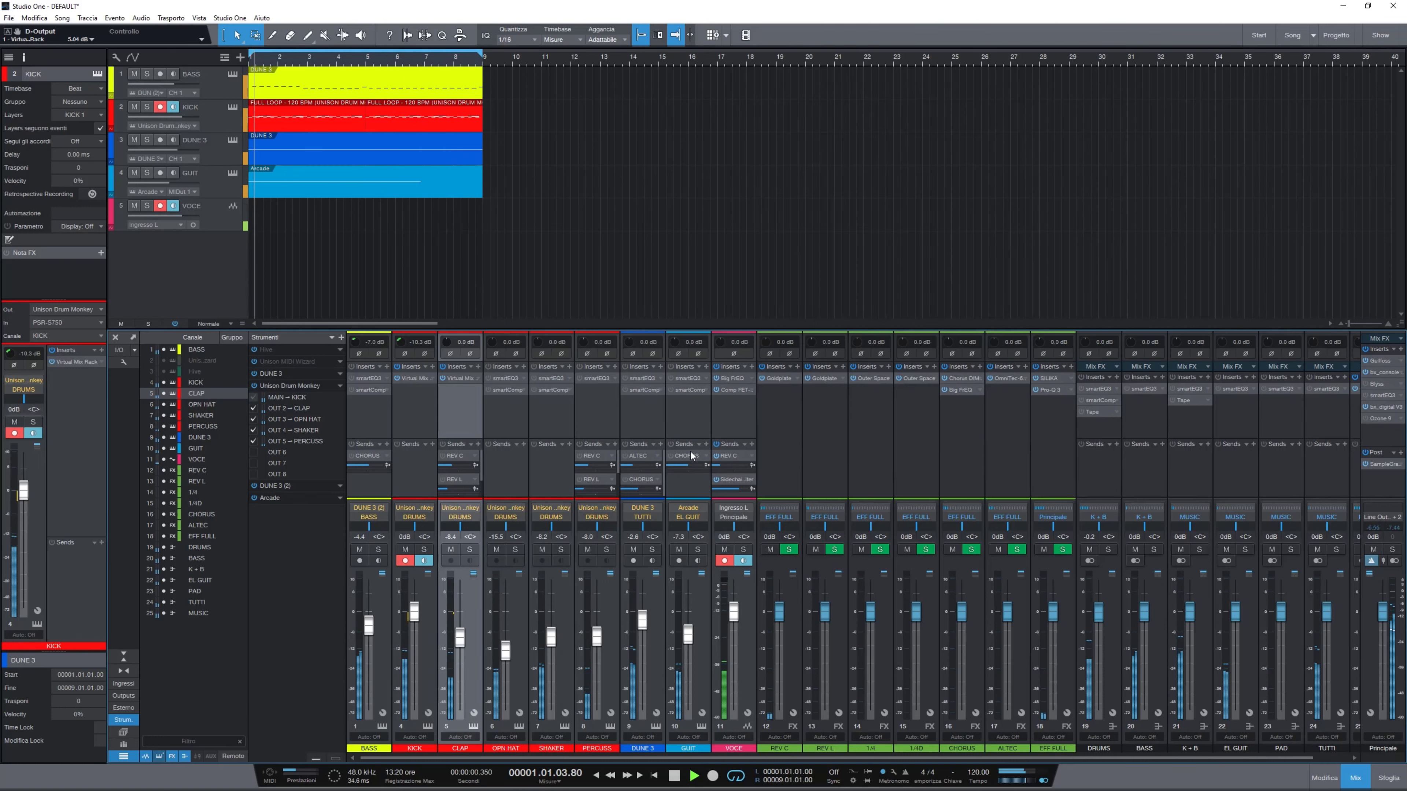
Step: Solo the BASS channel and remove all of its insert effects
click(391, 624)
click(378, 549)
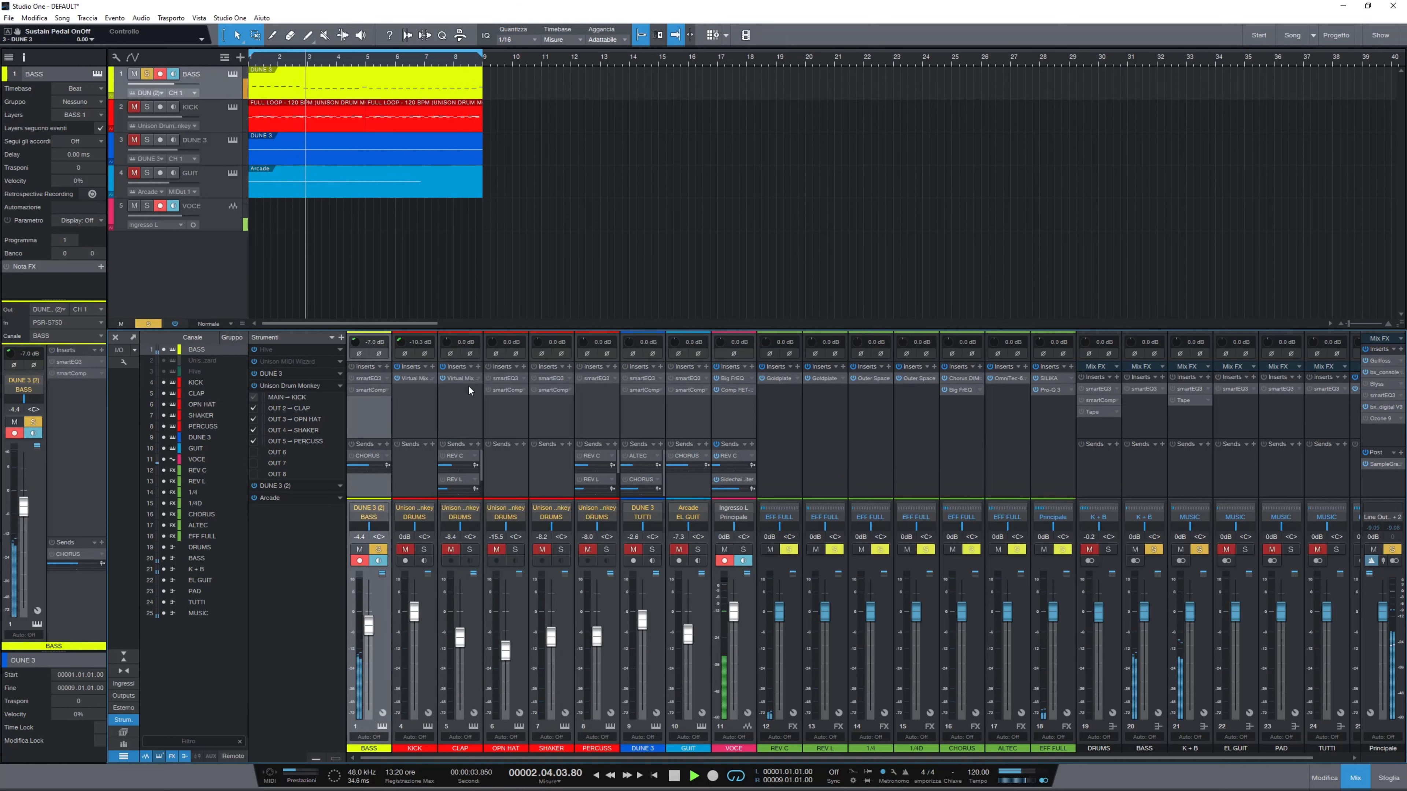
click(379, 367)
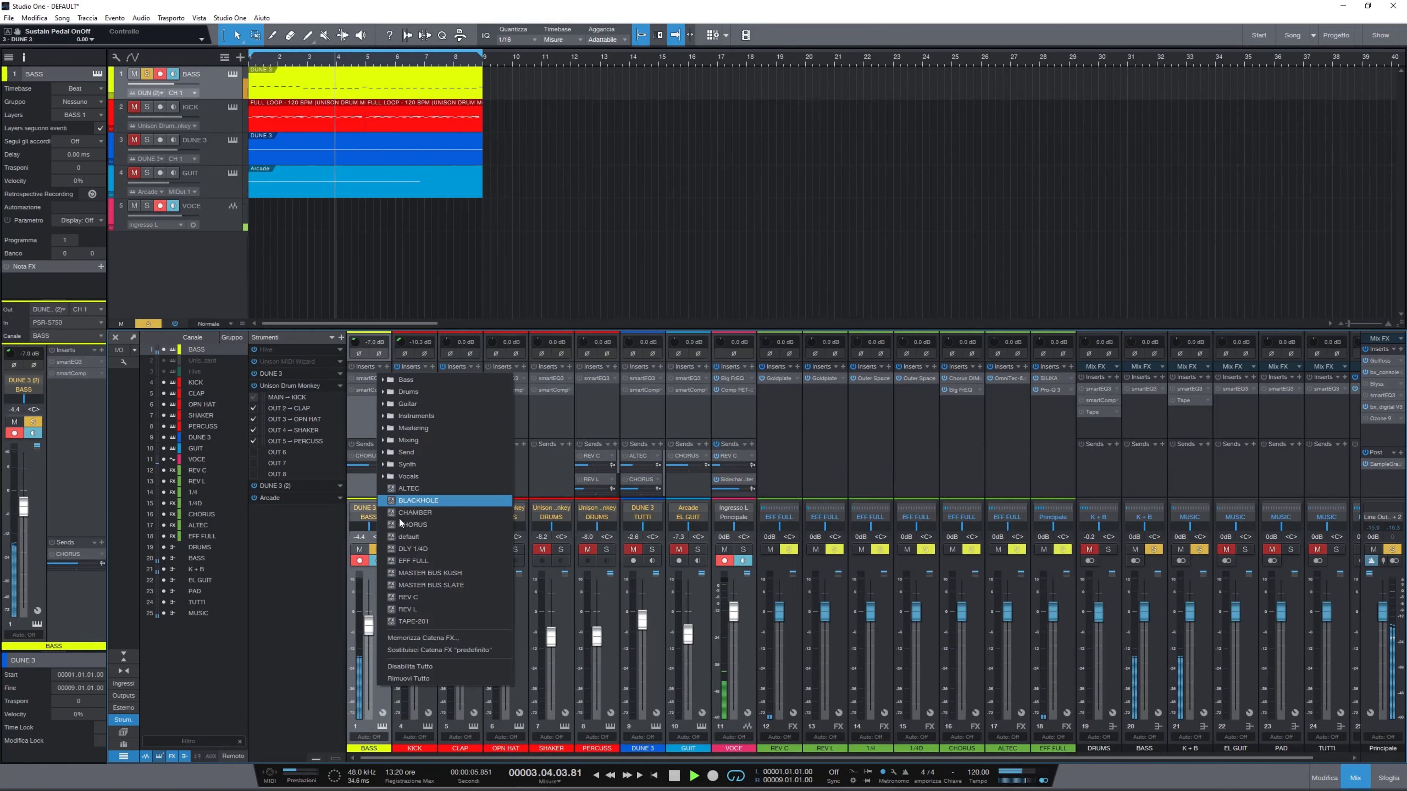
click(417, 679)
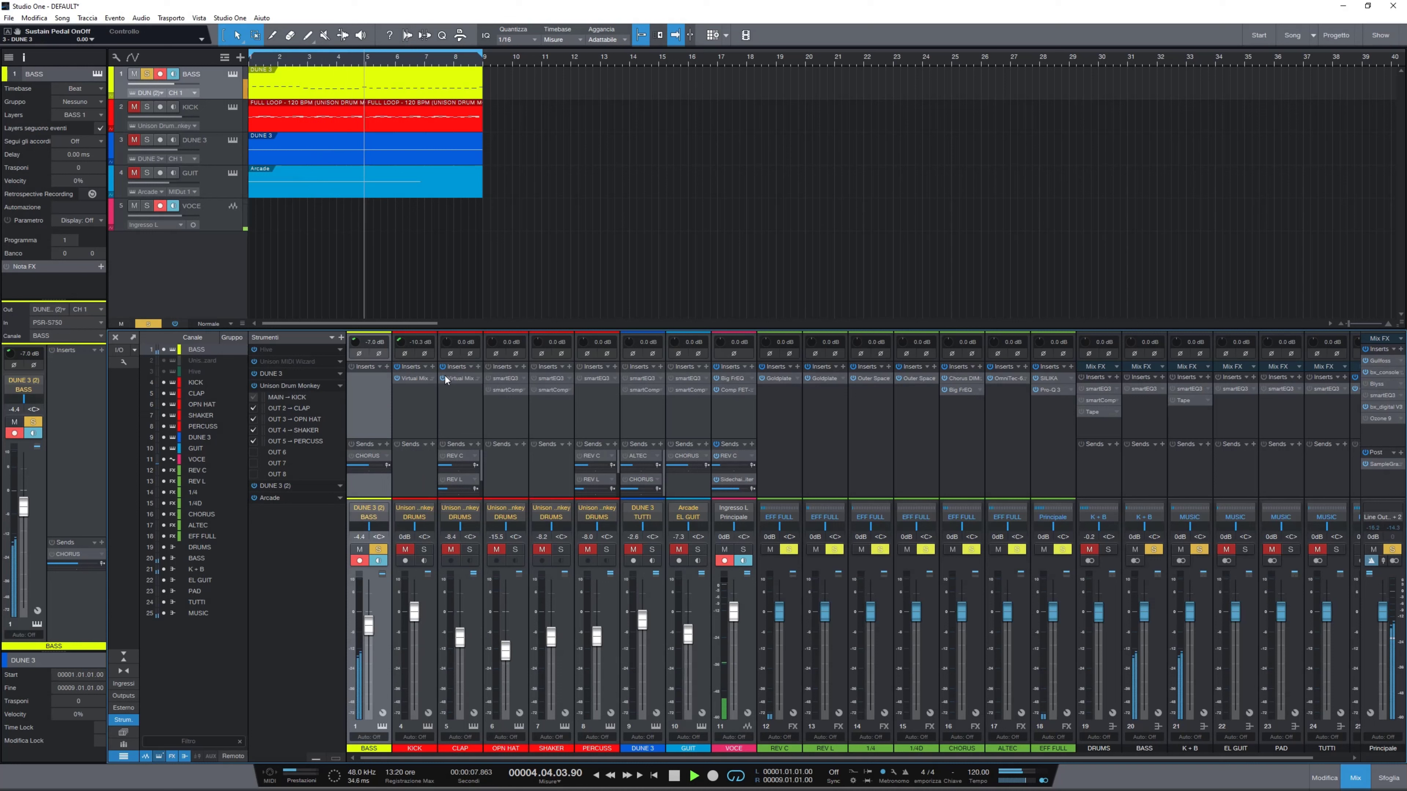
Step: Copy the kick's Virtual Mix Rack to the bass channel and remove its FG-S and FG-116 modules
click(420, 378)
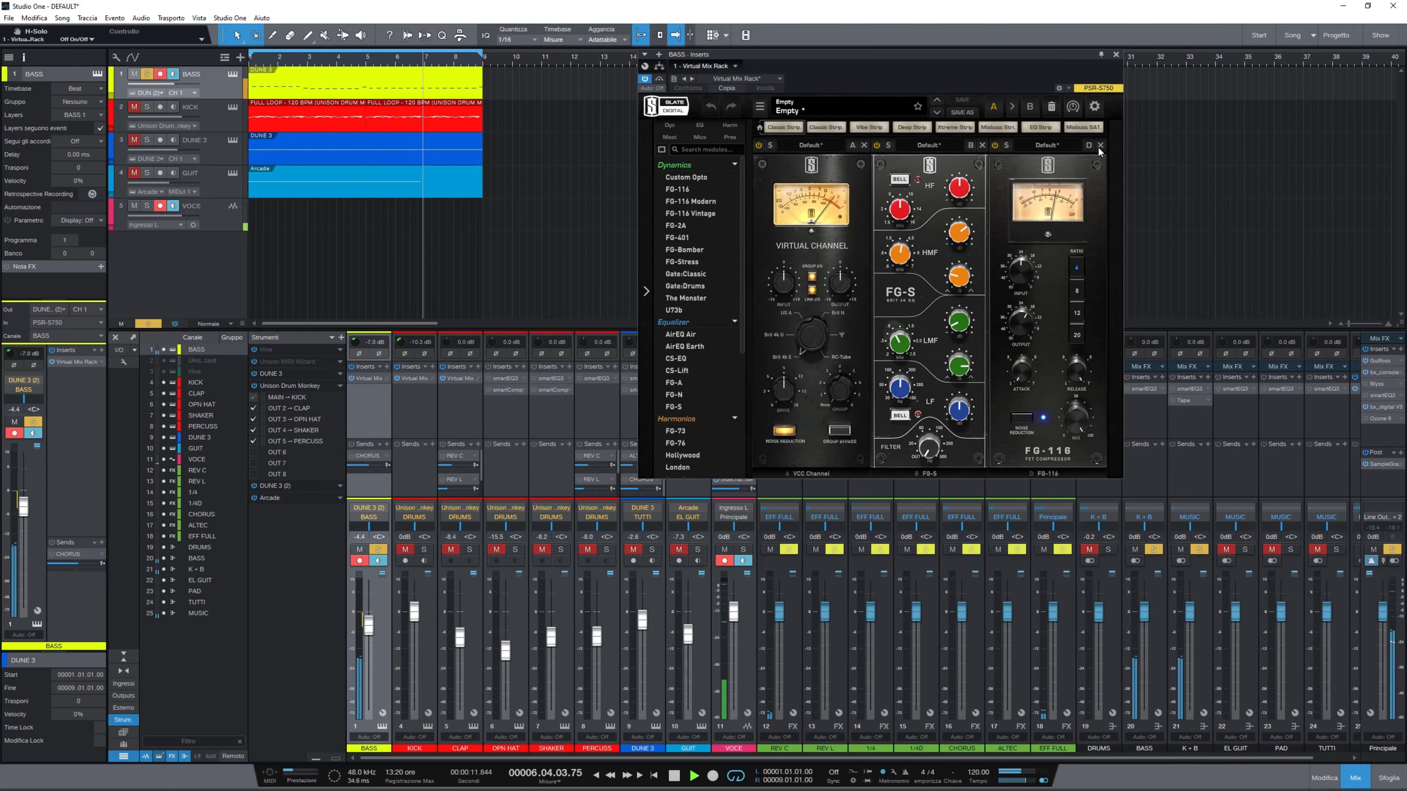
click(1100, 145)
click(982, 145)
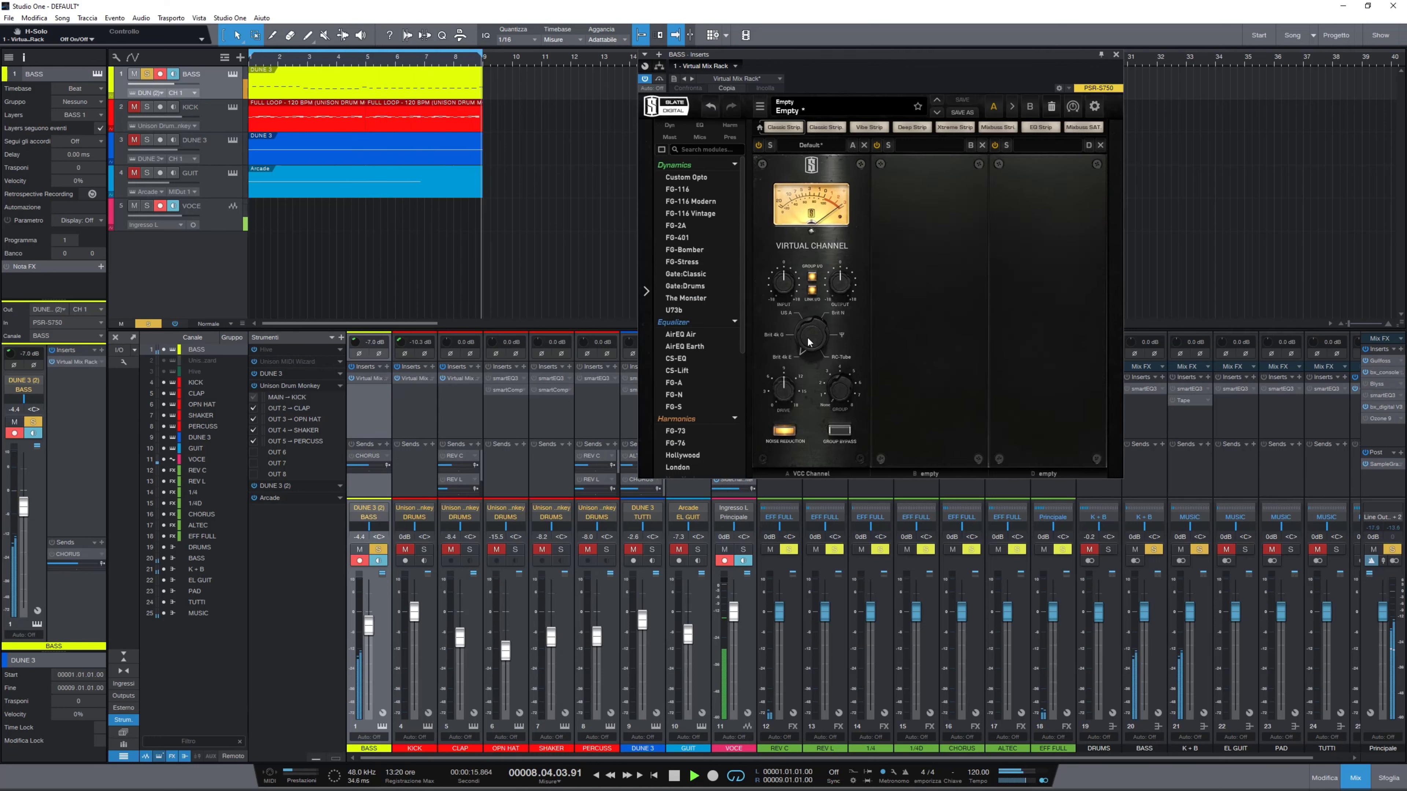
Step: Try the Brit N console on the bass's VCC Channel module and settle on Brit 4k G
drag(809, 342, 813, 268)
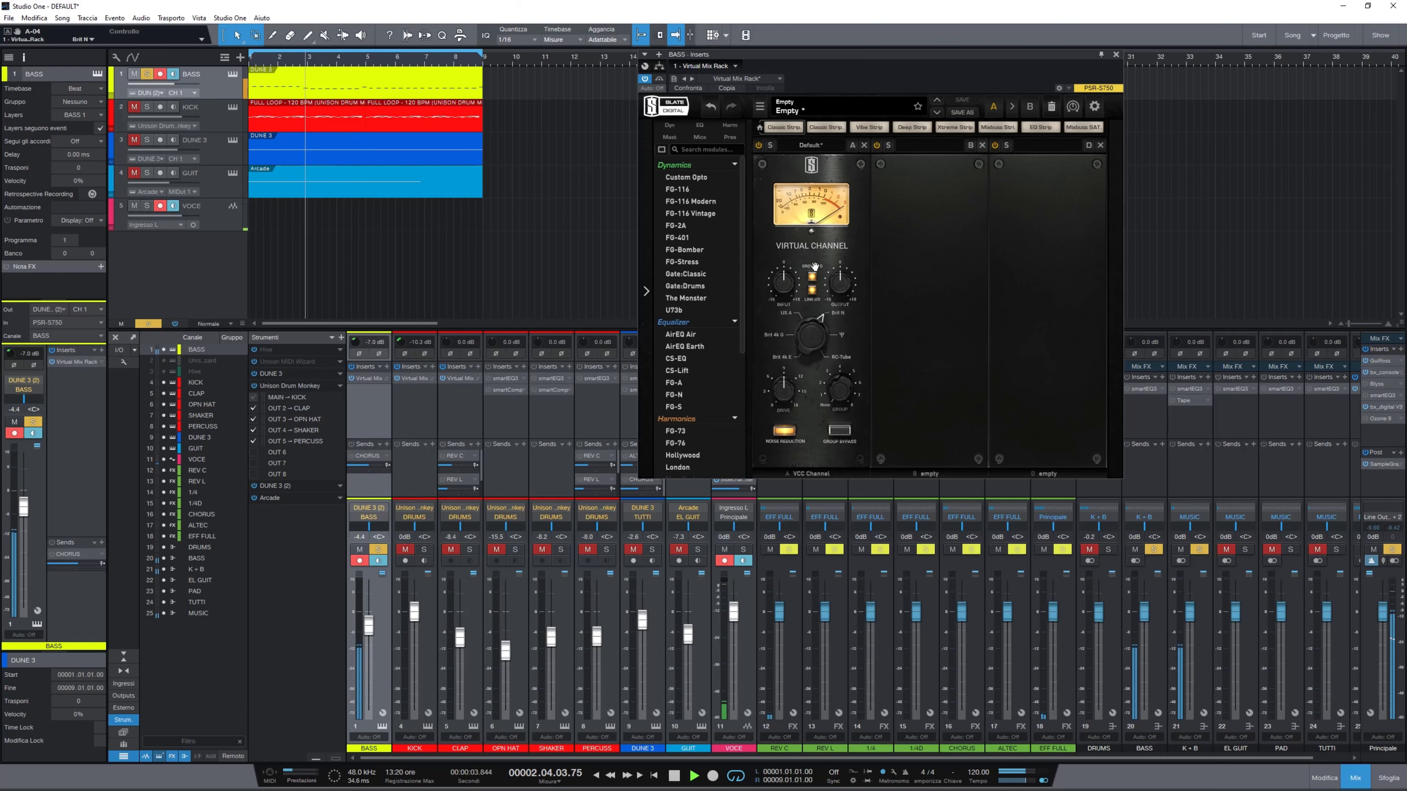
click(811, 326)
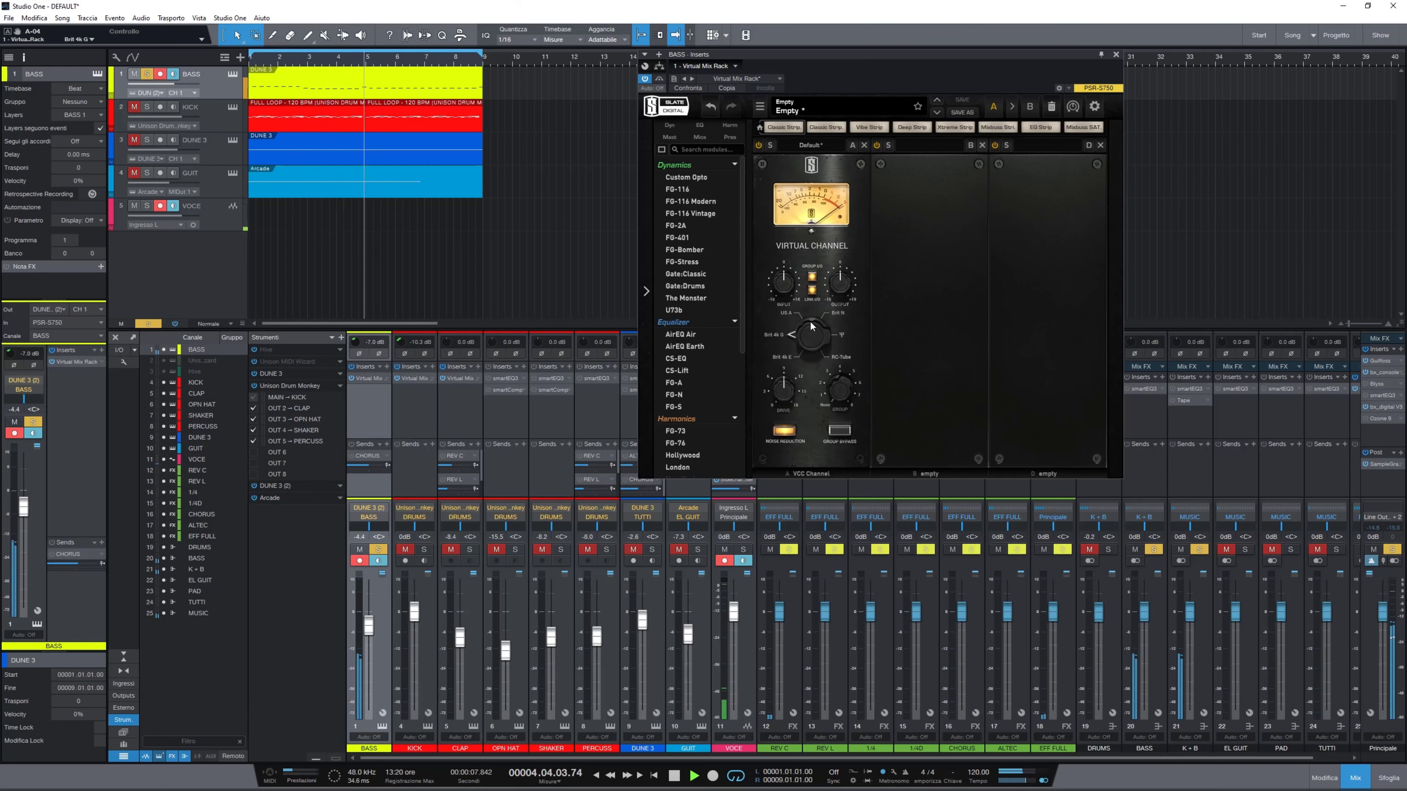
mouse_move(811, 325)
mouse_down()
mouse_move(810, 349)
mouse_move(813, 325)
mouse_up()
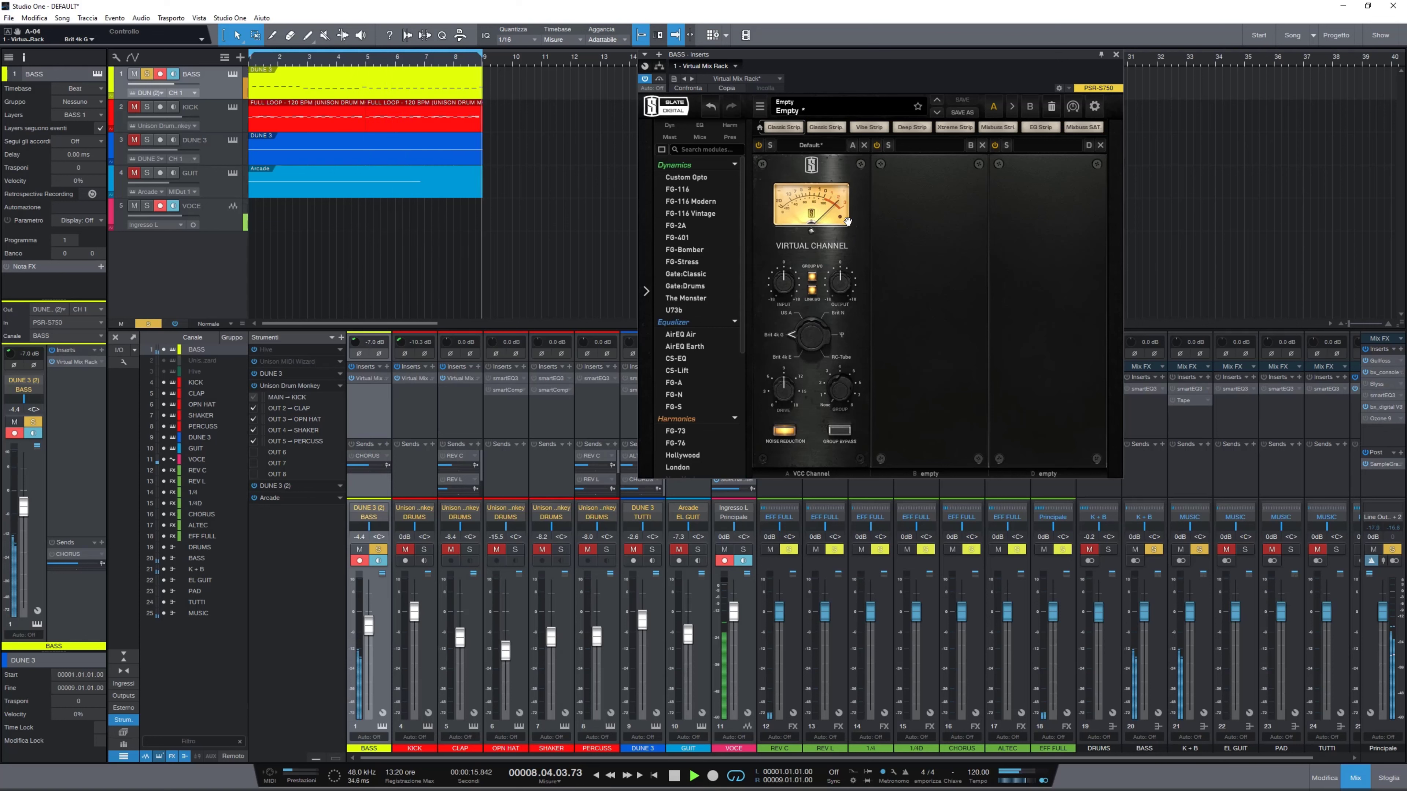
Step: Set the VCC Channel's Input on the bass to -2.21 dB, comparing the module switched off and on
drag(786, 284, 787, 277)
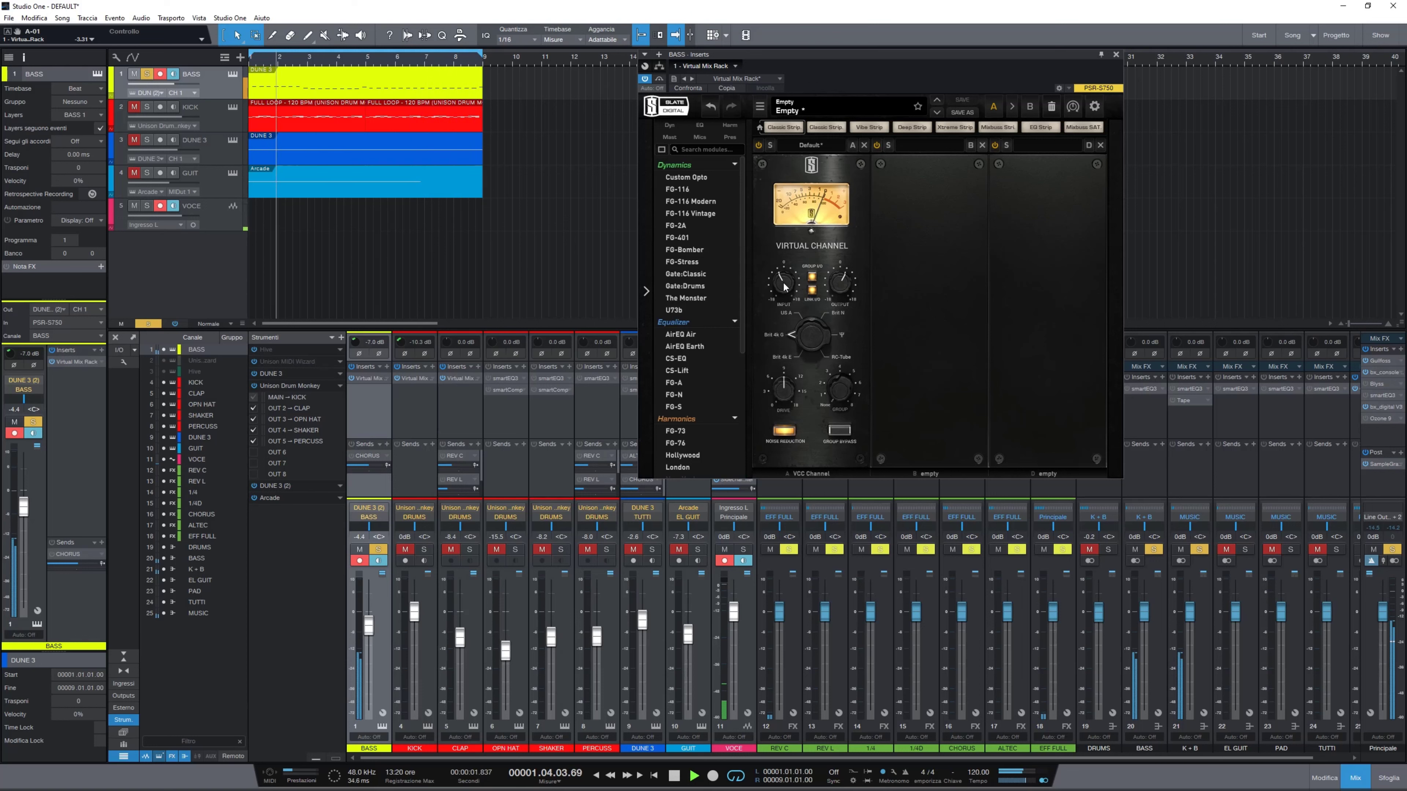
drag(784, 287, 784, 284)
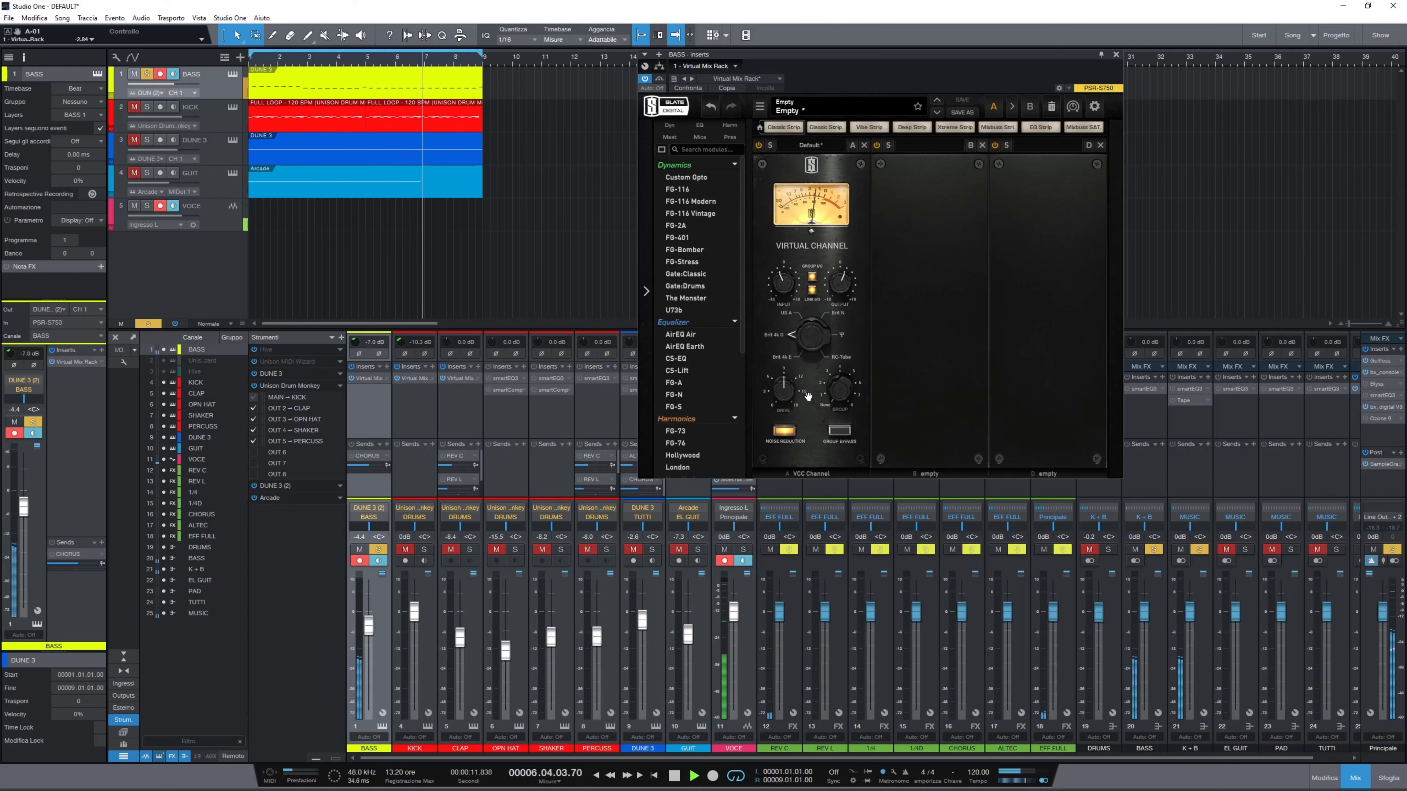
click(758, 145)
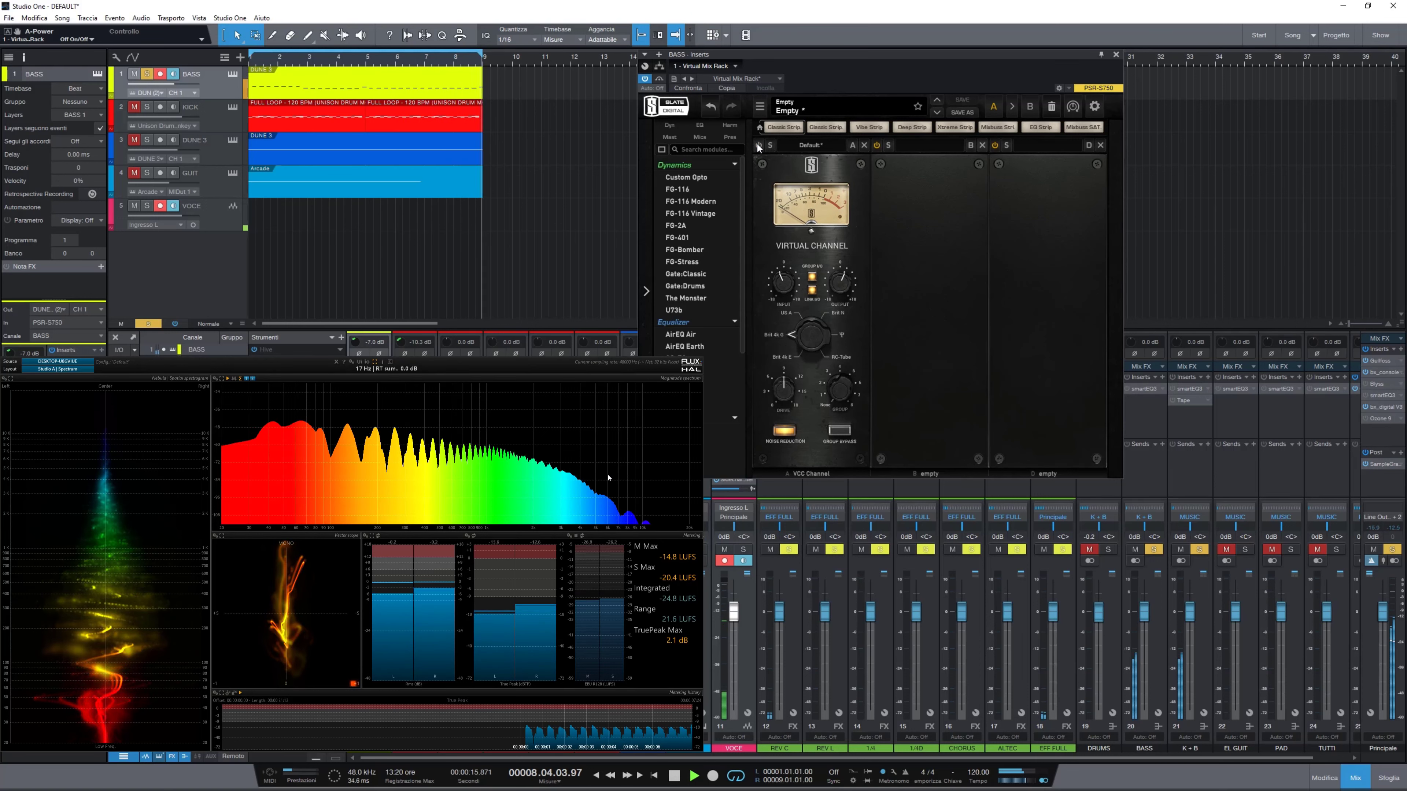
click(758, 145)
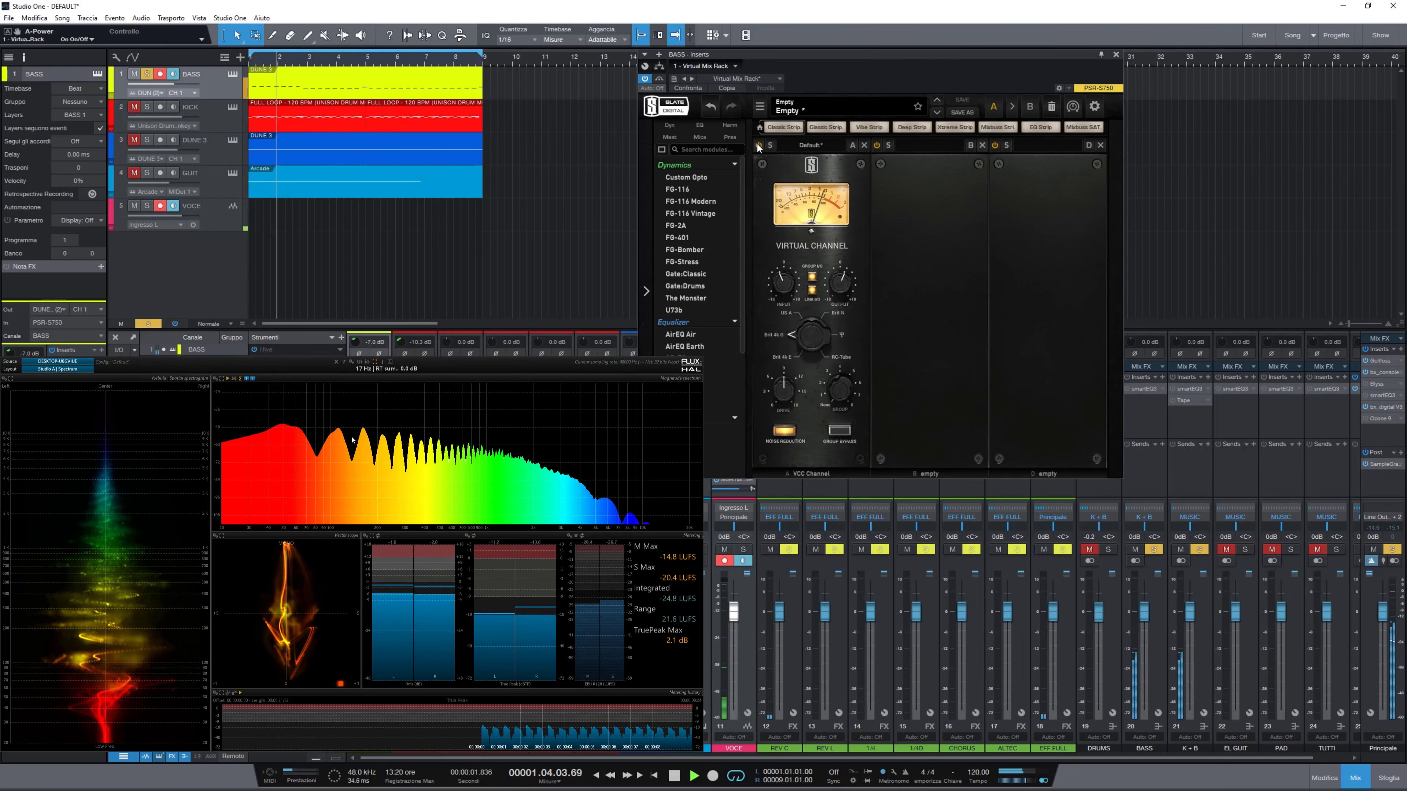
drag(786, 278, 787, 292)
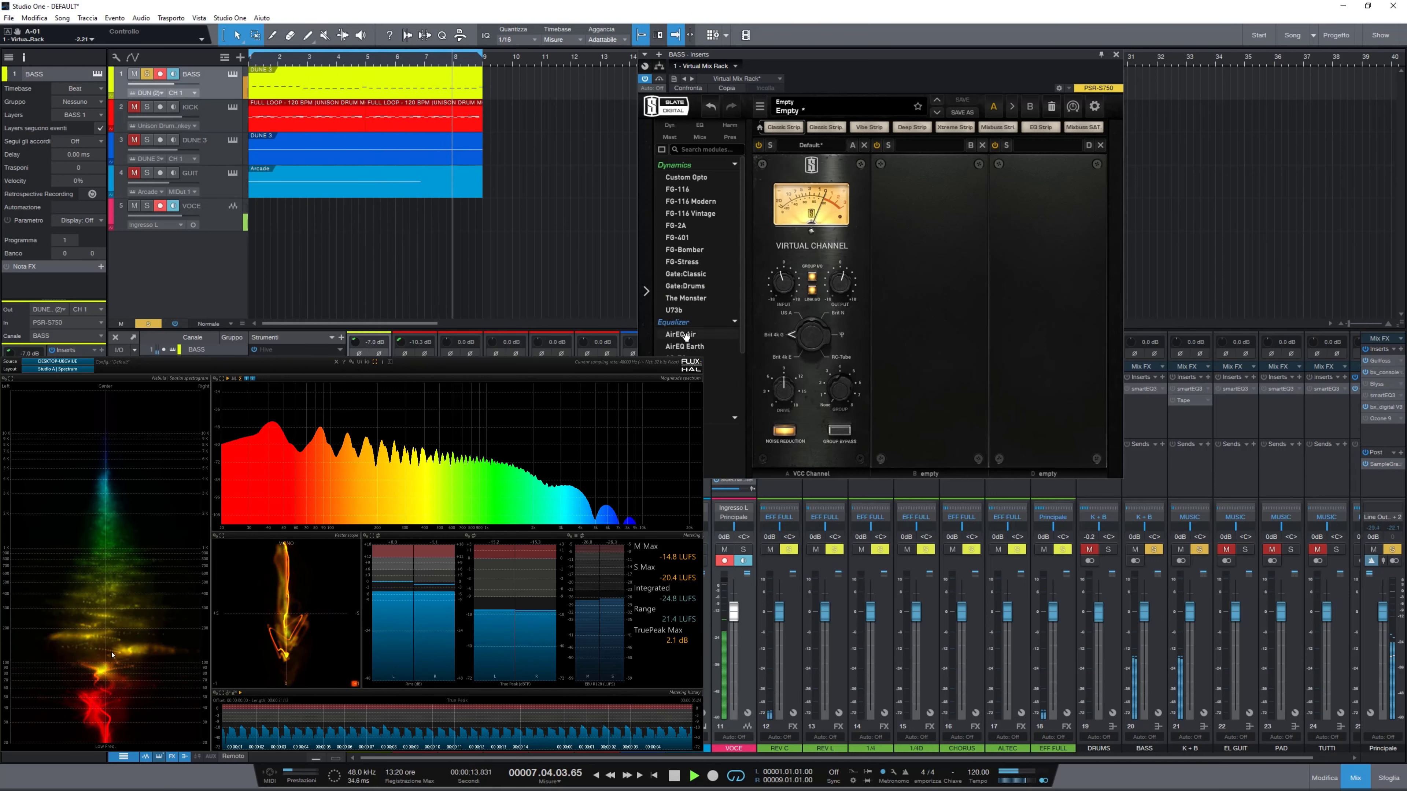
Step: Load AirEQ Air into the bass rack's second slot, enable its HiCut at 36 dB/Oct and adjust the cutoff frequency
drag(687, 335, 948, 336)
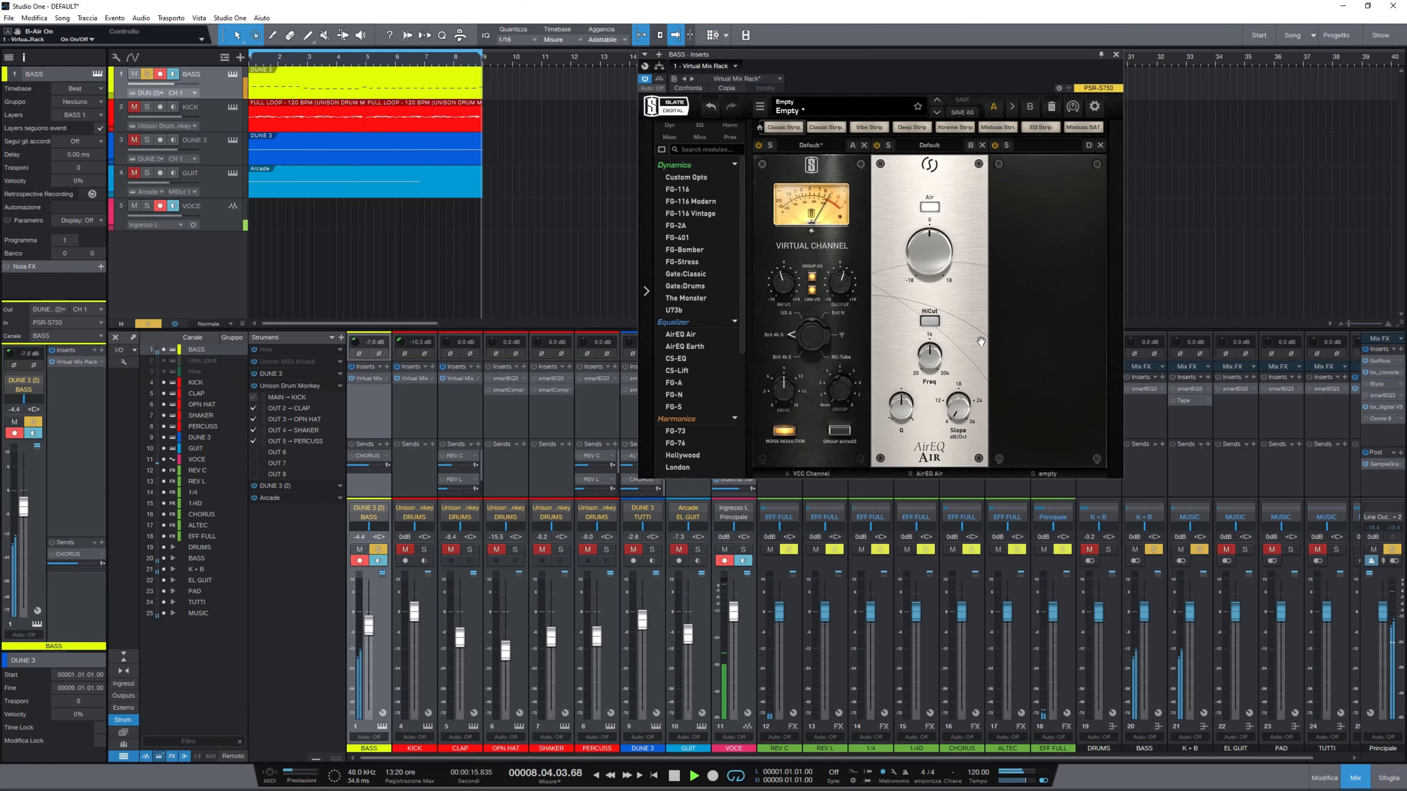
click(930, 322)
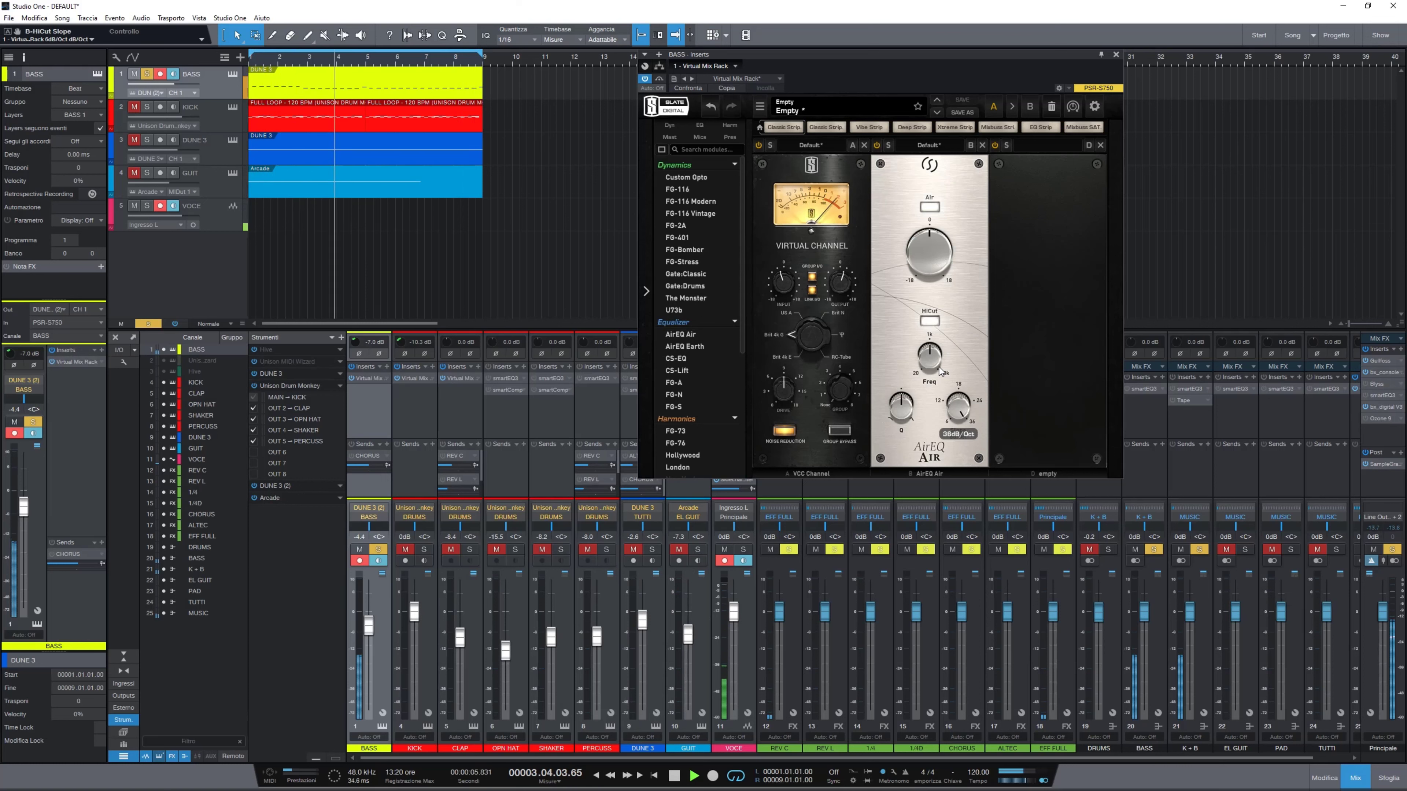
mouse_move(930, 353)
drag(930, 352, 931, 334)
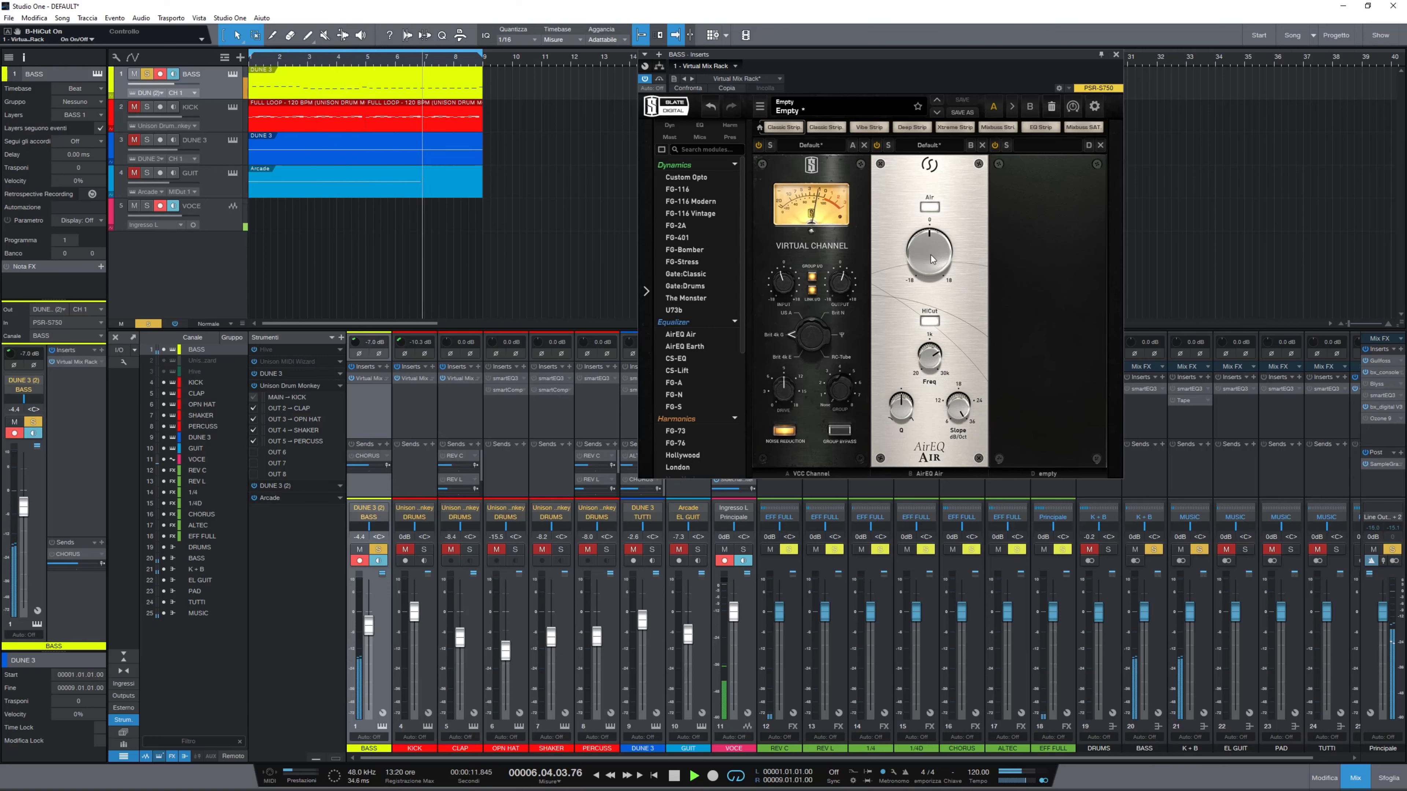
Step: Boost the AirEQ Air gain on the bass and compare the module switched off and on
drag(932, 259, 938, 254)
click(877, 145)
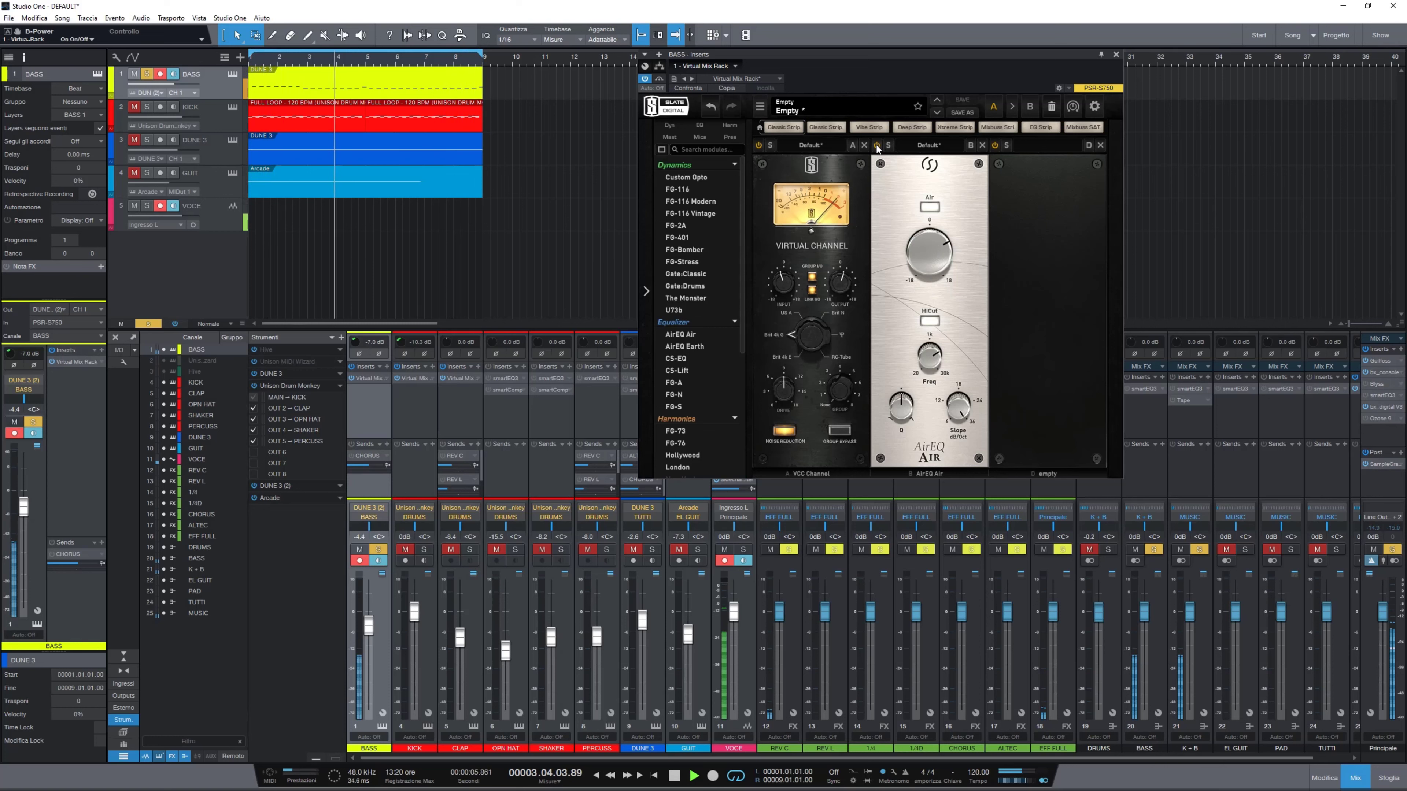
click(877, 146)
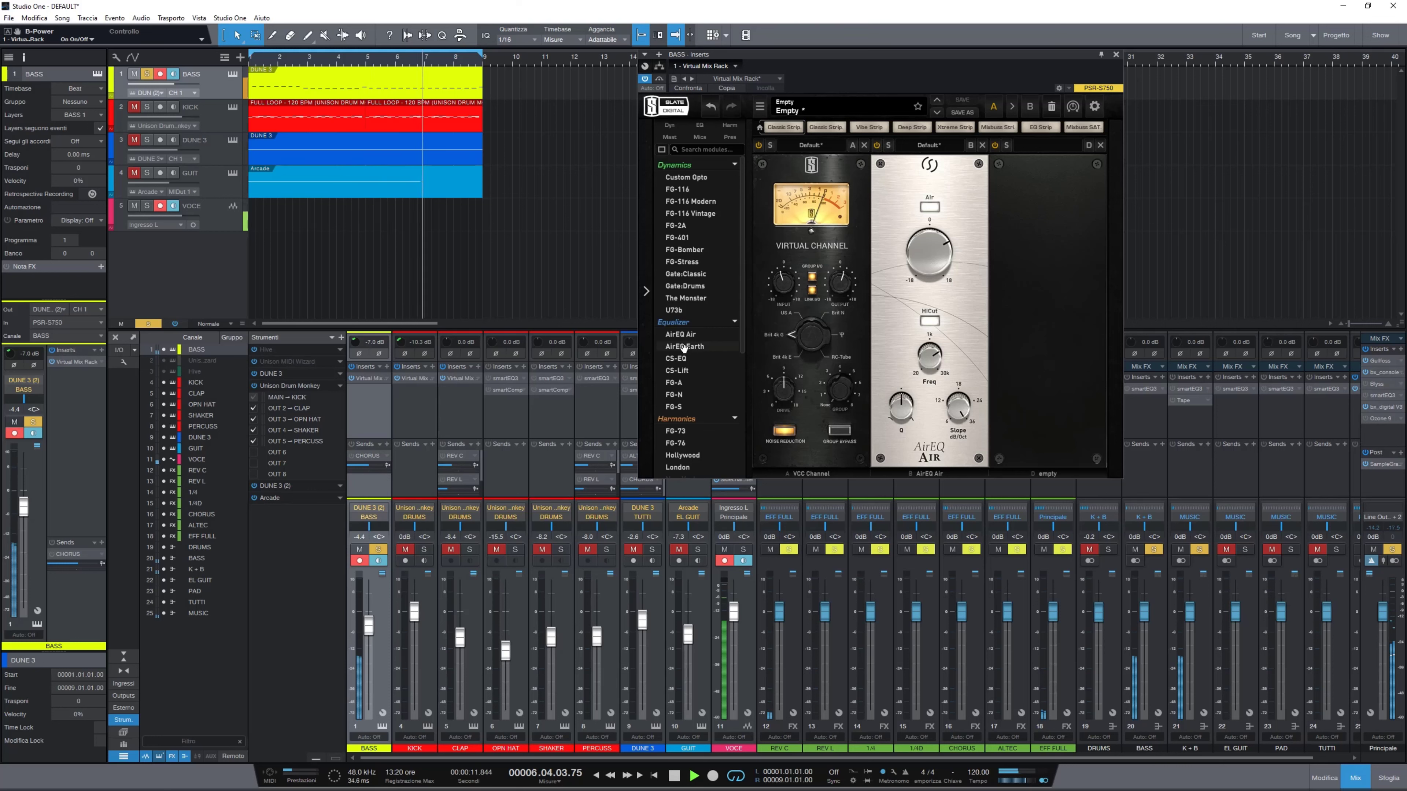
Step: Load AirEQ Earth into the bass rack ahead of AirEQ Air and set its LoCut Q to 0.80
drag(685, 346, 931, 363)
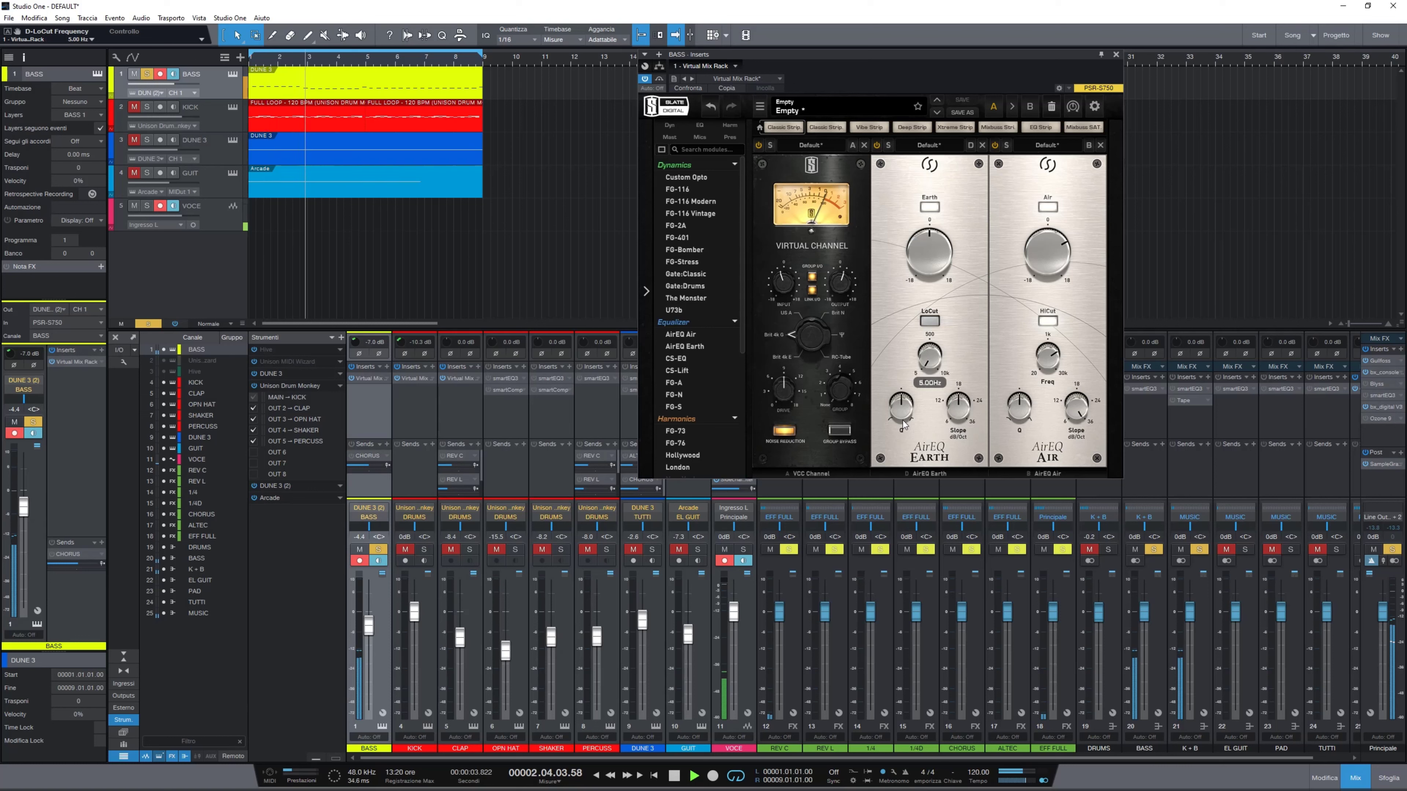
mouse_move(902, 410)
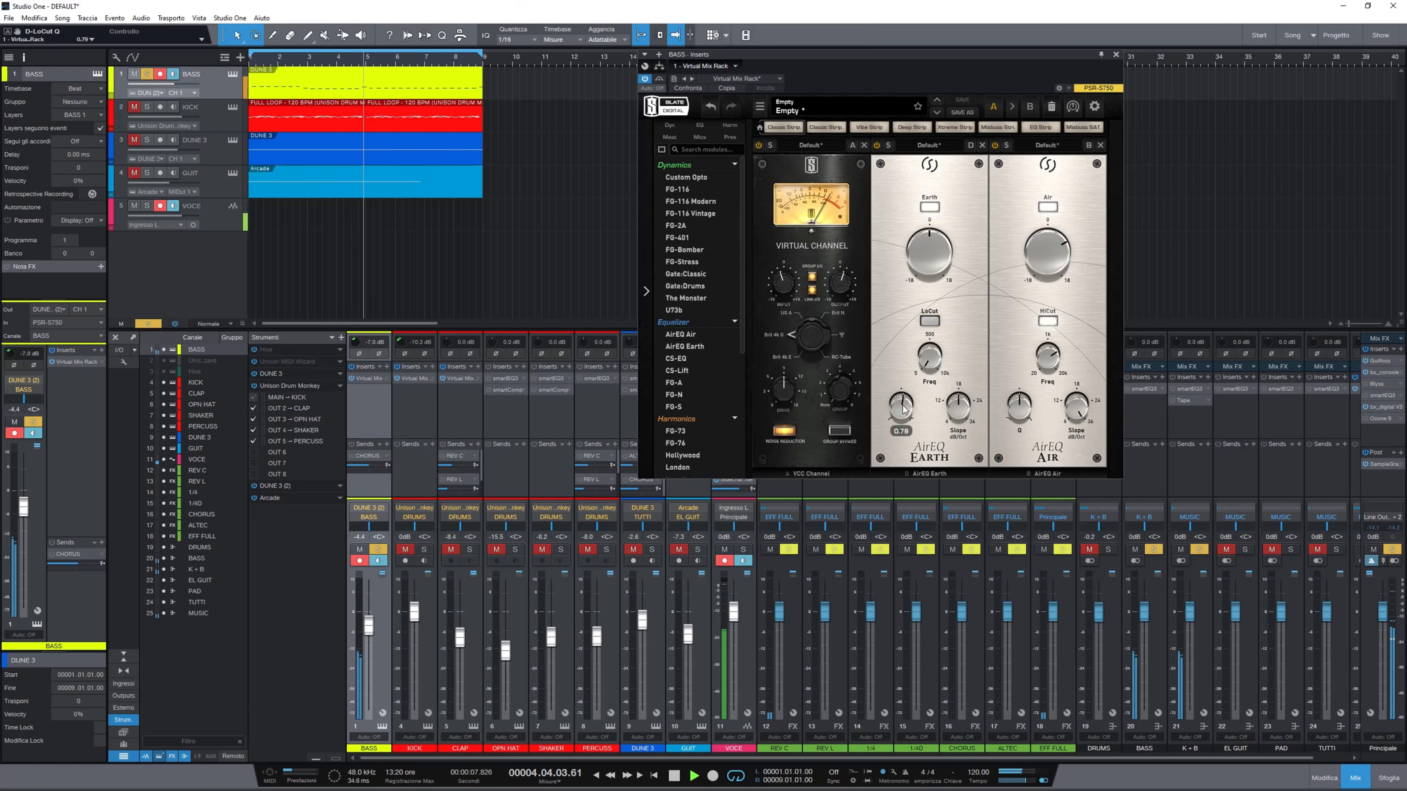
drag(902, 405, 902, 404)
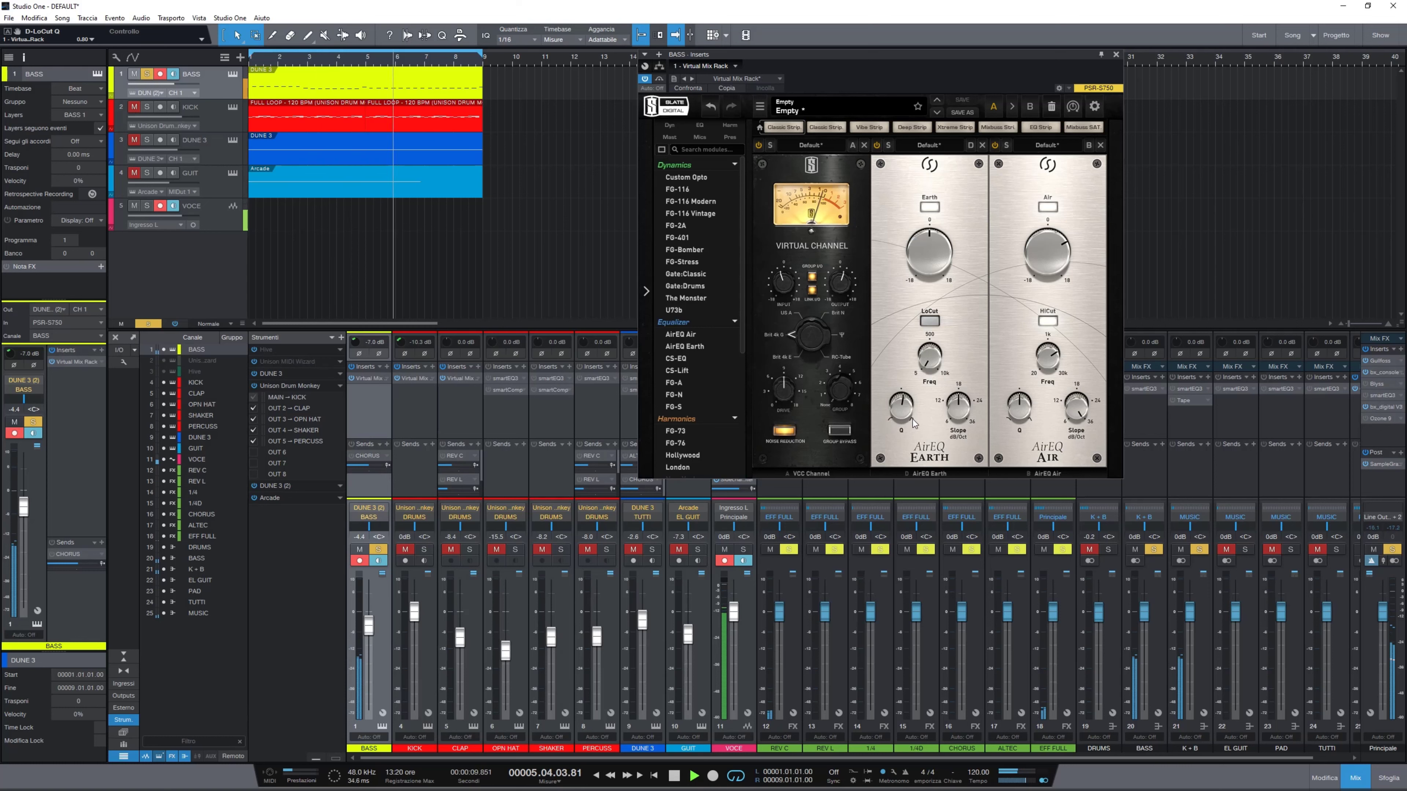
Step: Enable the AirEQ Earth LoCut on the bass at 40 Hz and compare the module switched off and on
mouse_move(905, 414)
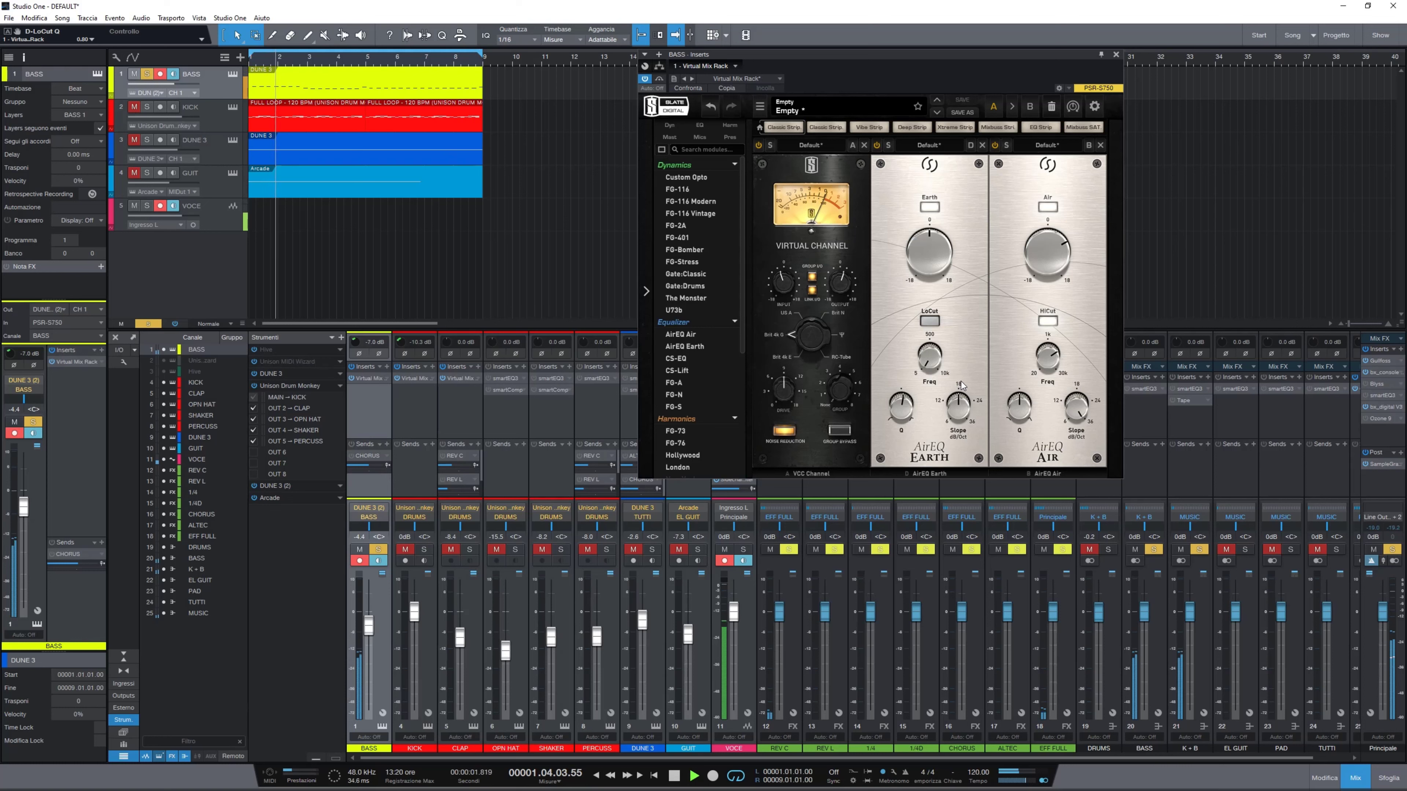
click(932, 322)
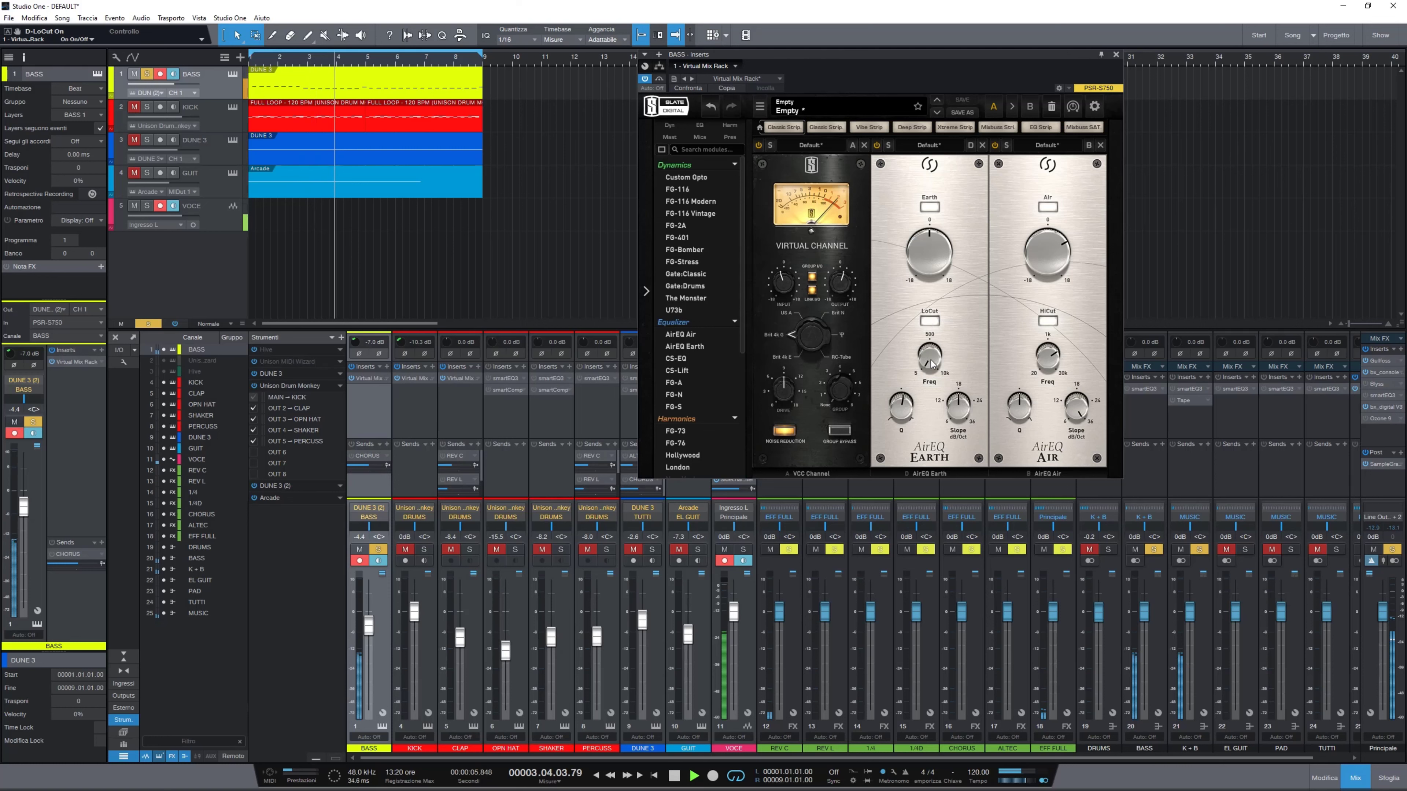
mouse_move(932, 366)
mouse_down()
mouse_move(933, 349)
mouse_move(931, 363)
mouse_up()
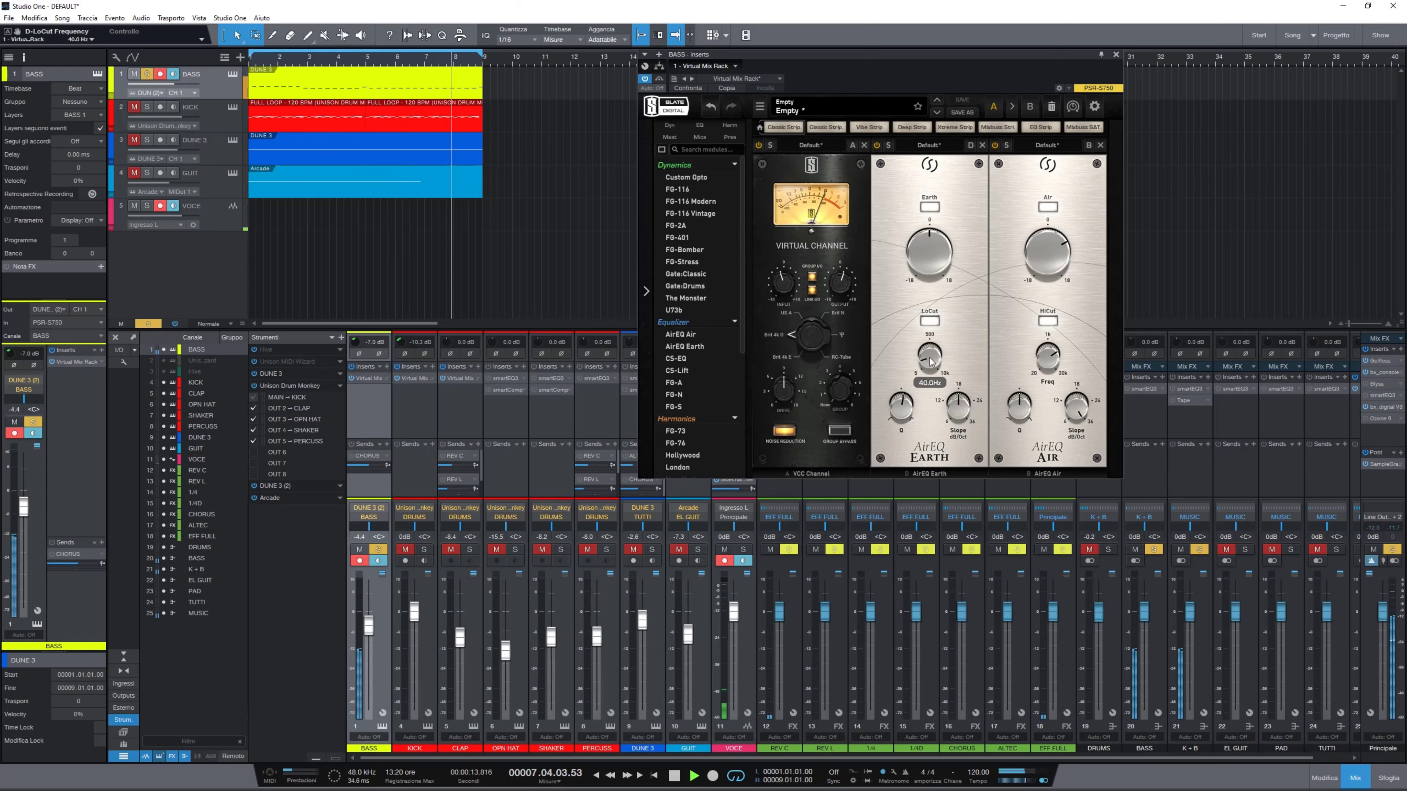
click(878, 145)
click(878, 145)
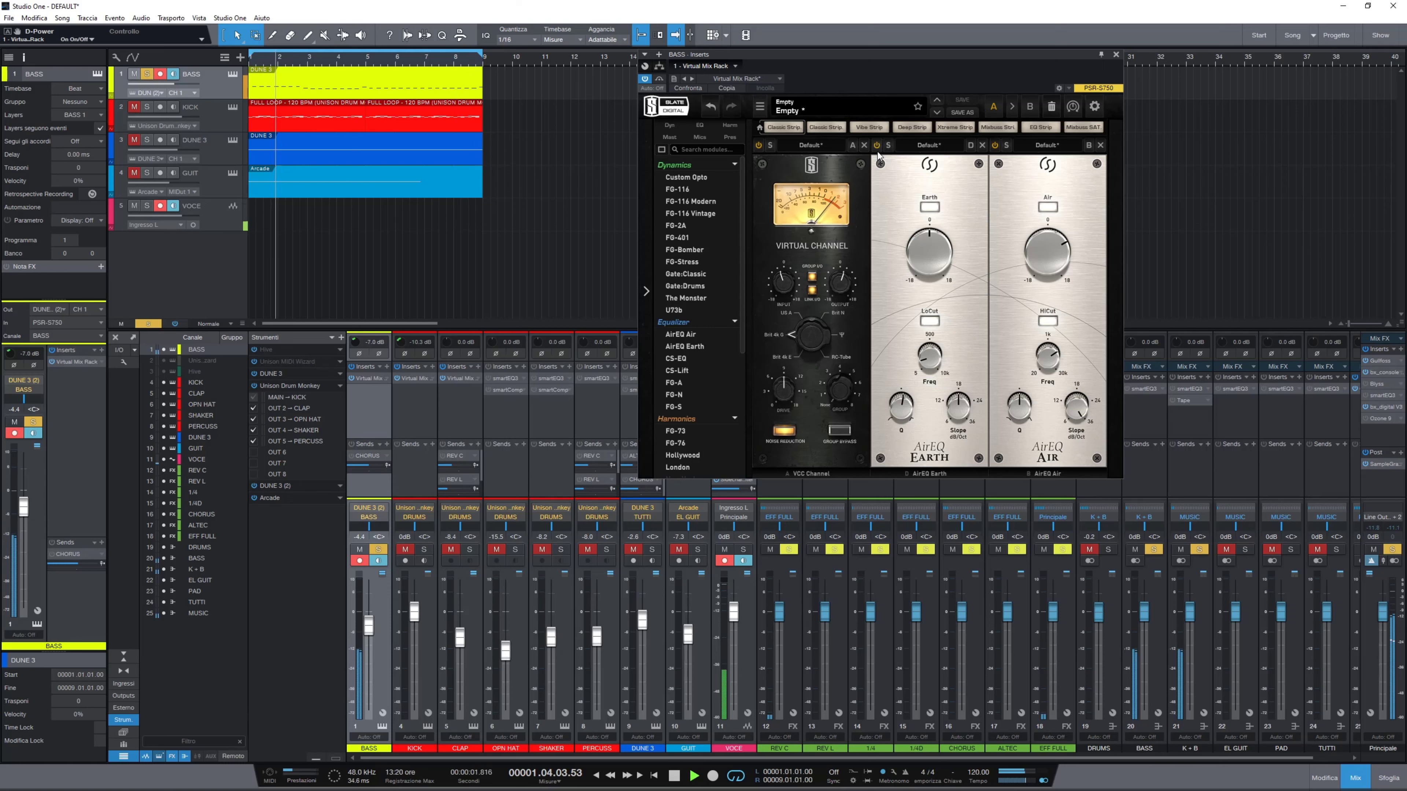
Step: Raise the bass's AirEQ Earth LoCut frequency to about 82 Hz and adjust its Q to about 0.8
scroll(929, 357, up, 1)
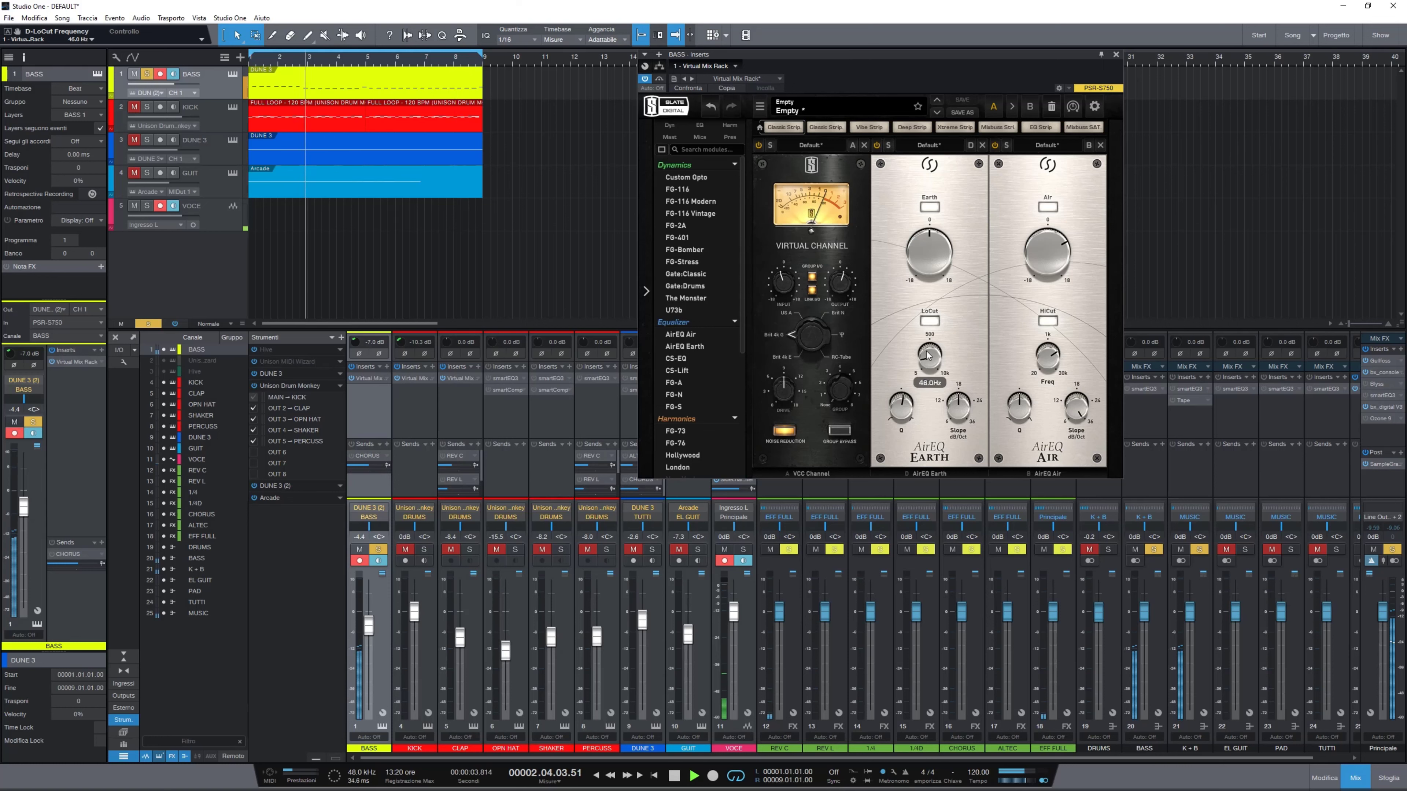
scroll(929, 355, up, 5)
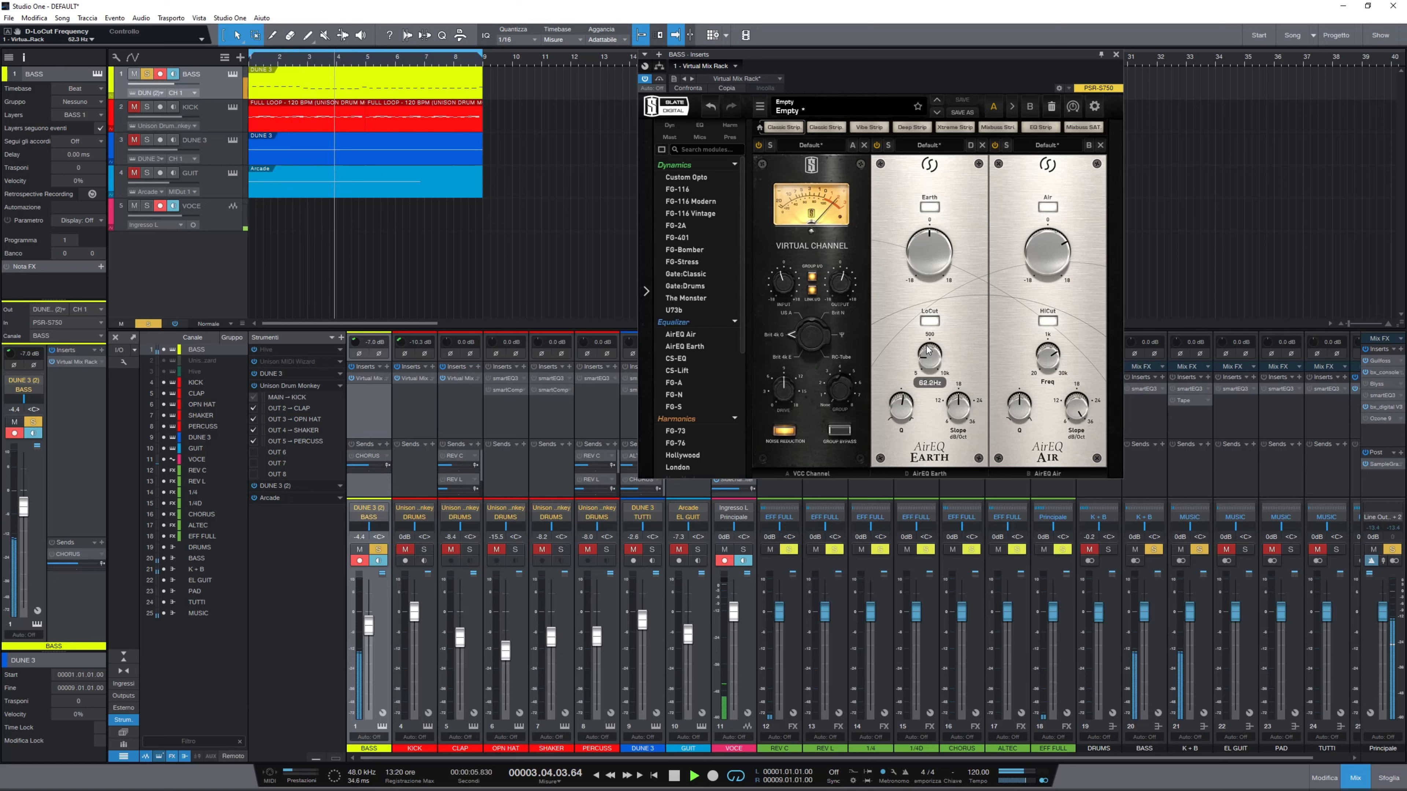
scroll(929, 348, up, 2)
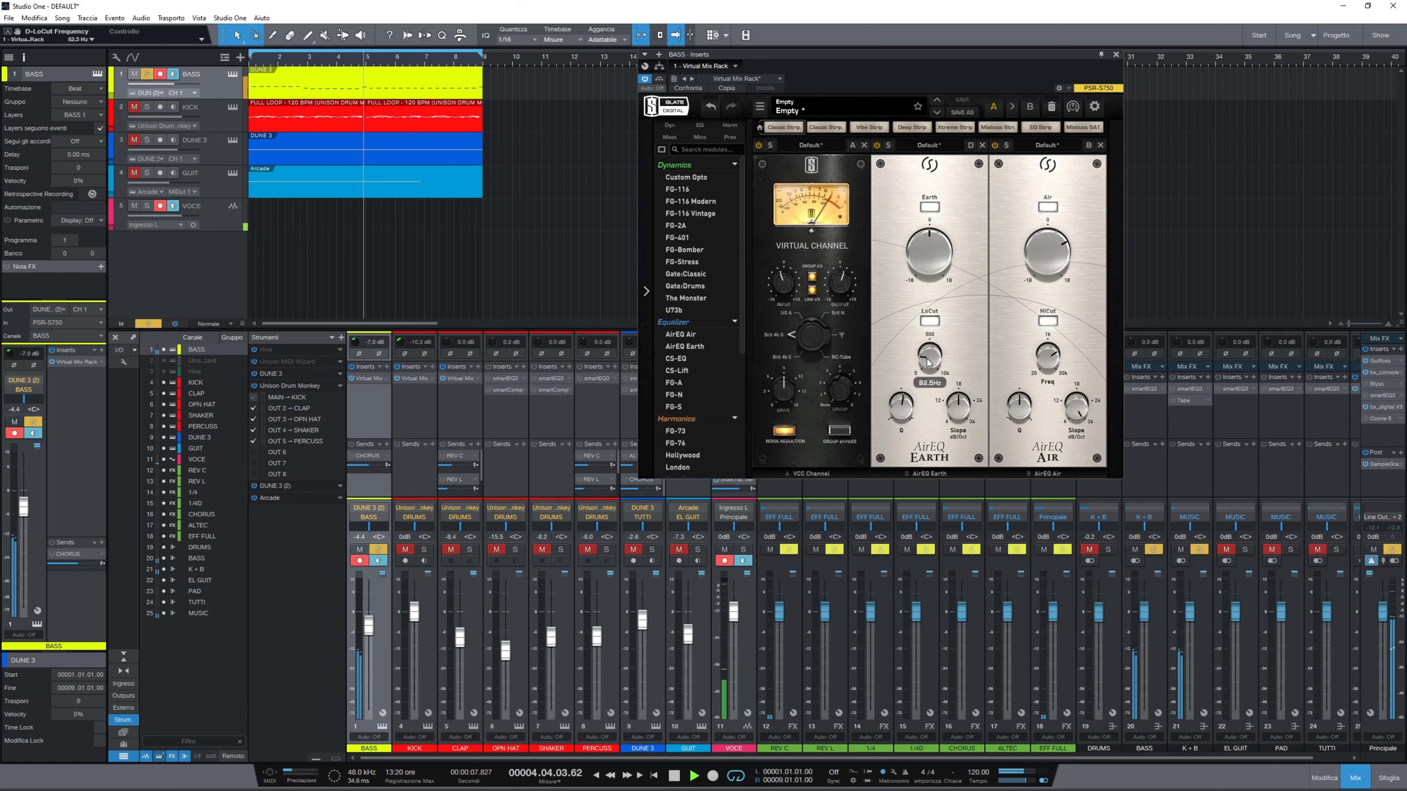
drag(906, 409, 910, 382)
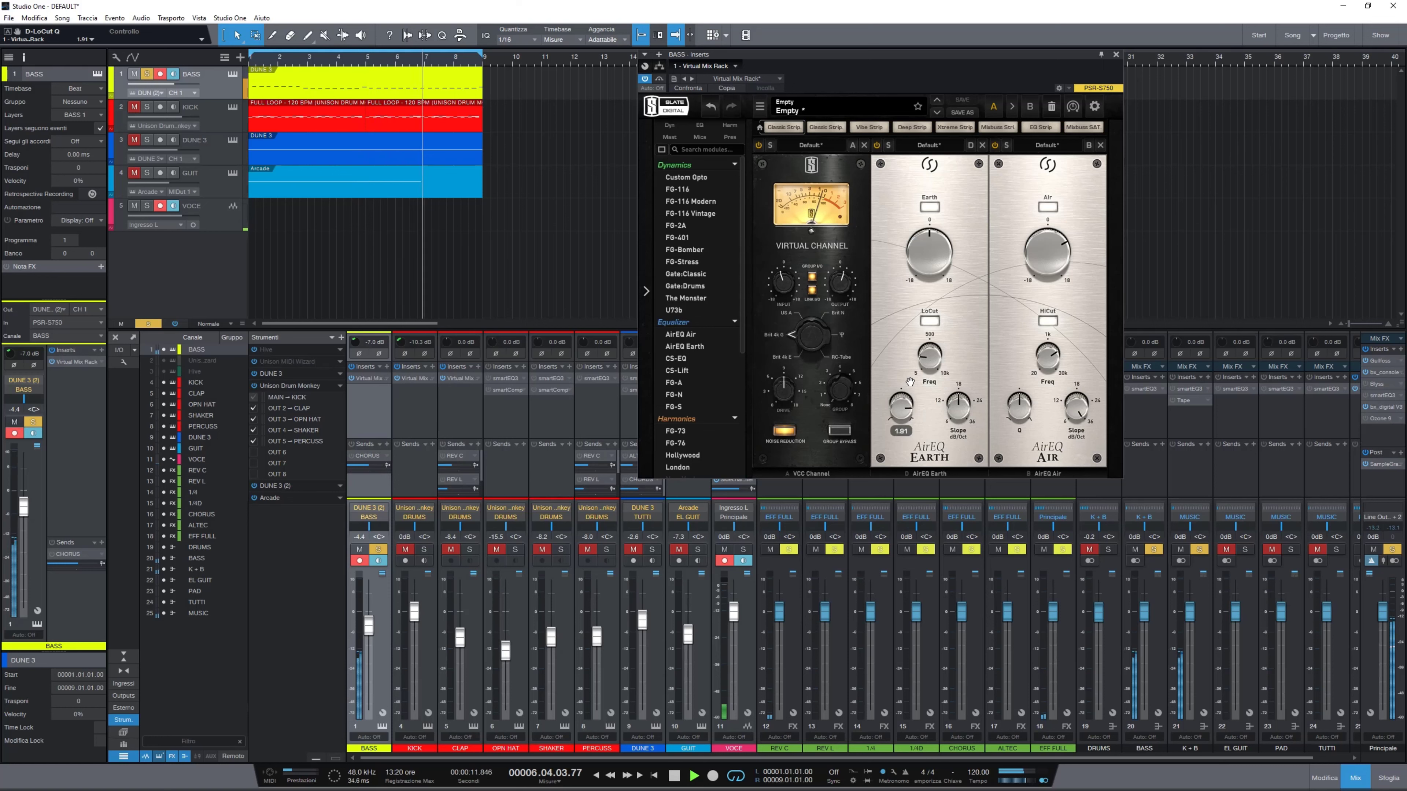
drag(909, 383, 911, 396)
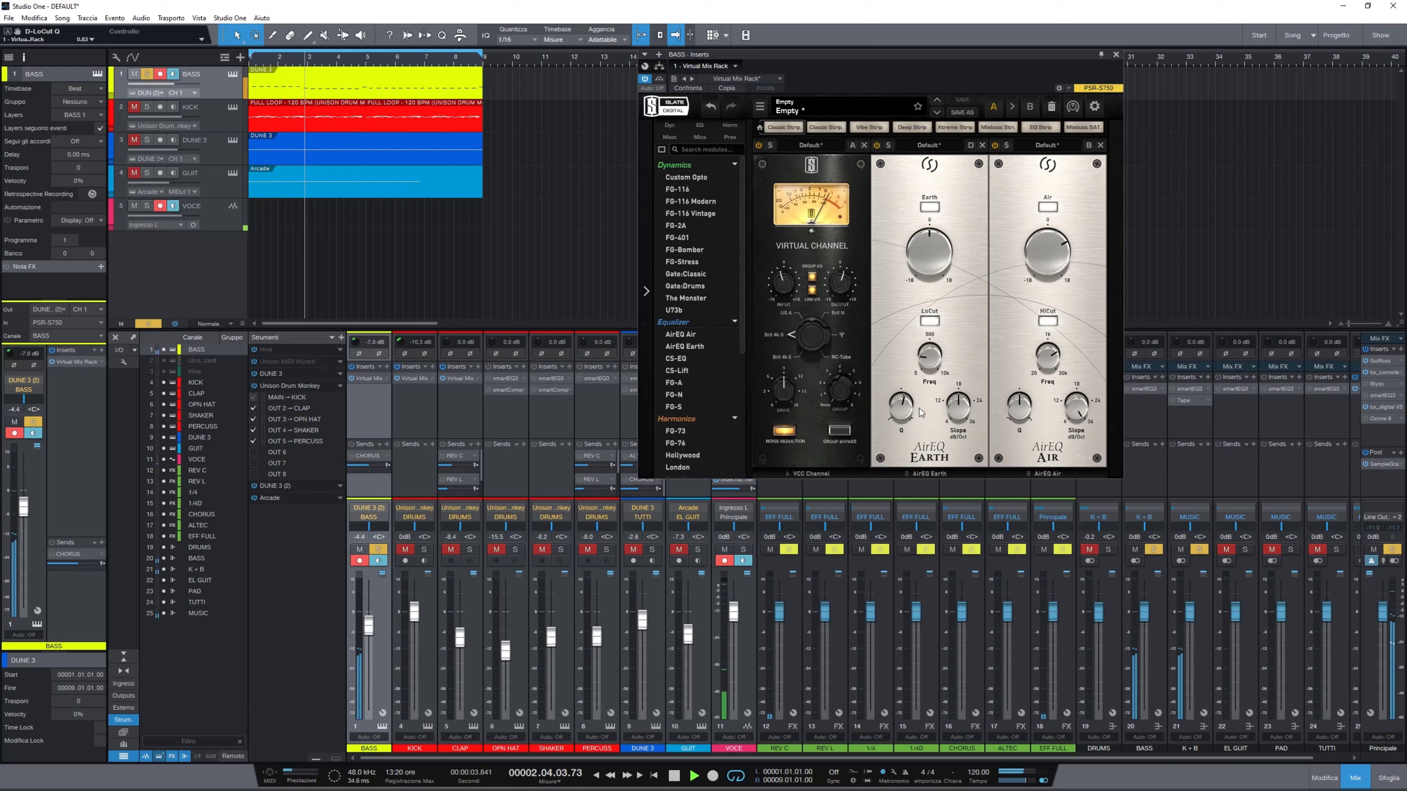
click(934, 323)
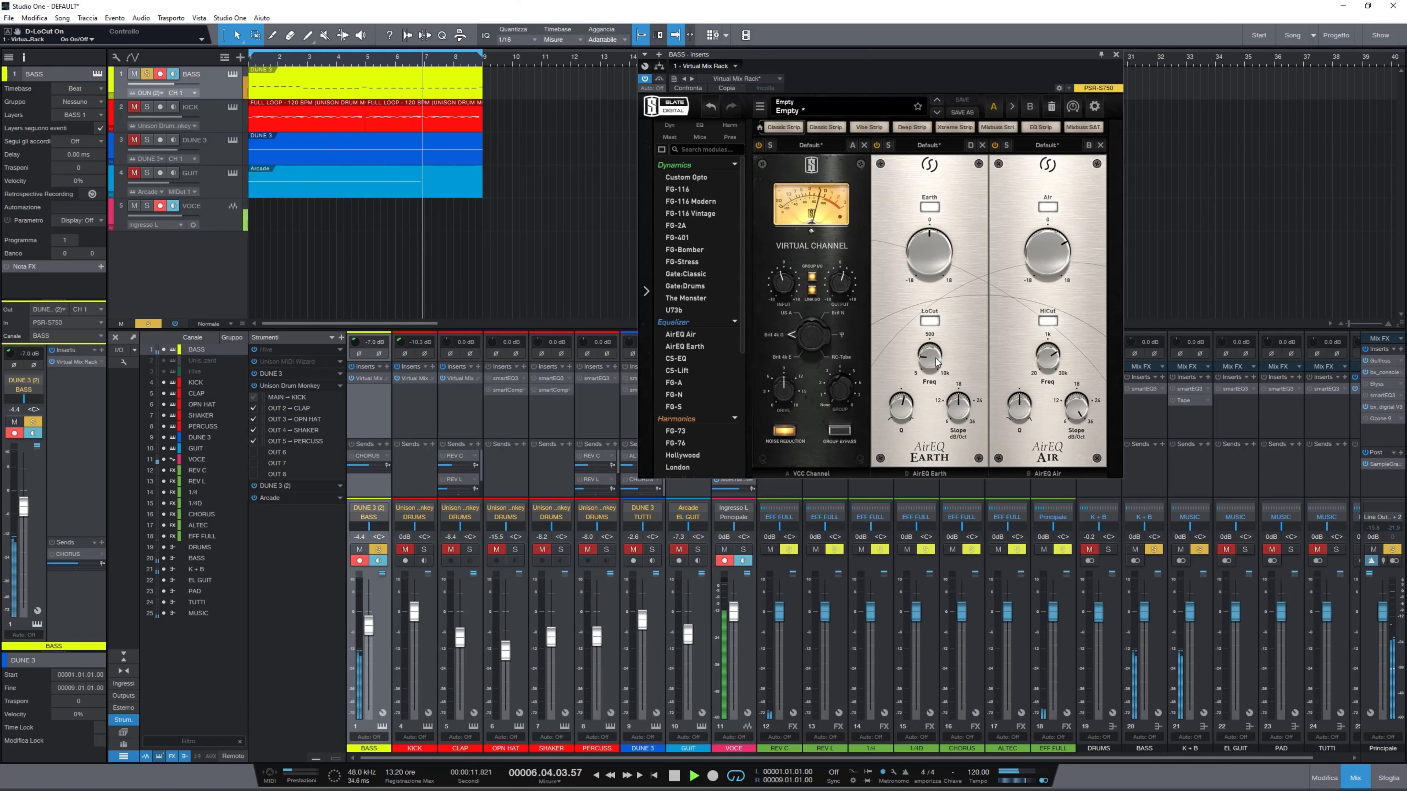
mouse_move(929, 364)
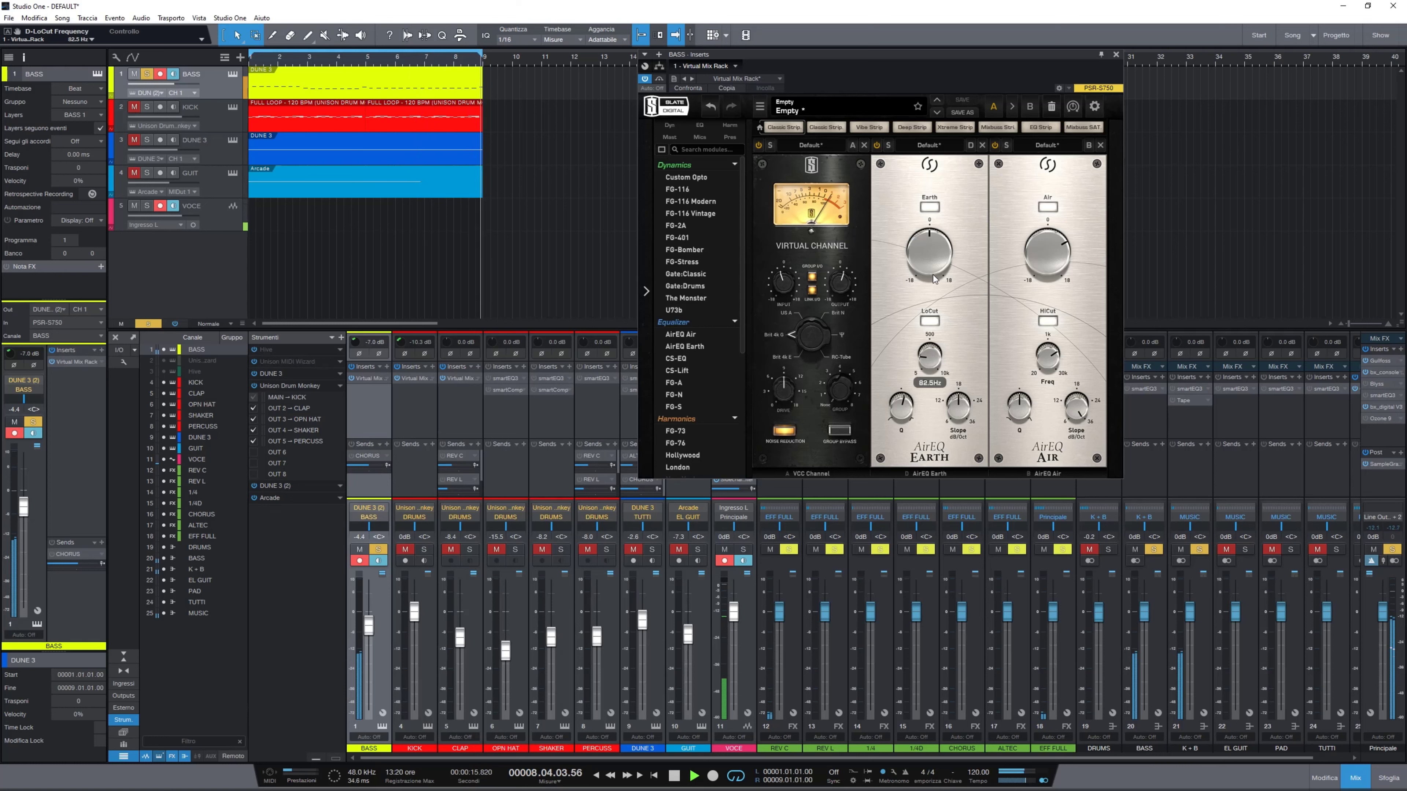
Step: Boost the AirEQ Earth gain on the bass to about 2.4 dB and compare the module switched off and on
mouse_move(929, 268)
drag(929, 268, 929, 261)
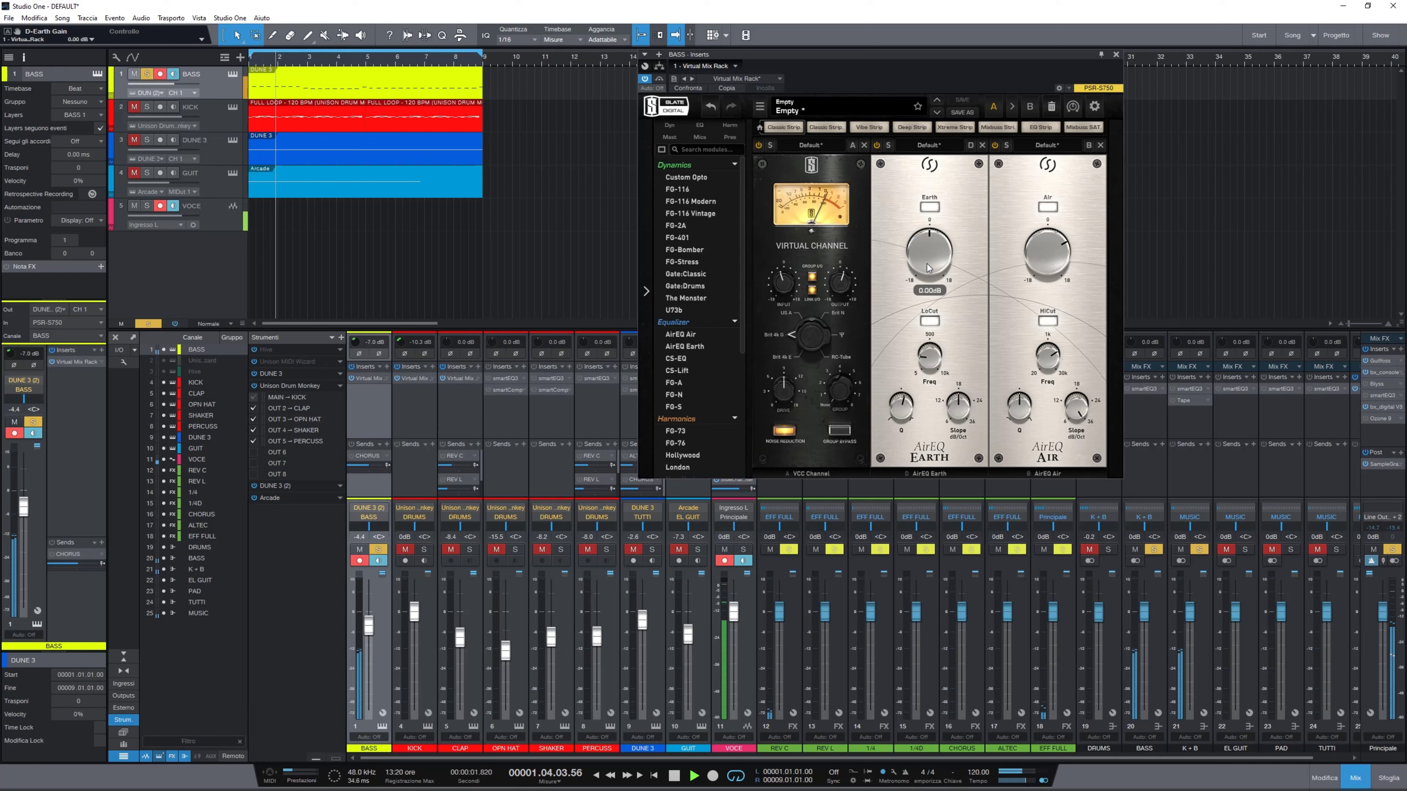
scroll(929, 265, up, 2)
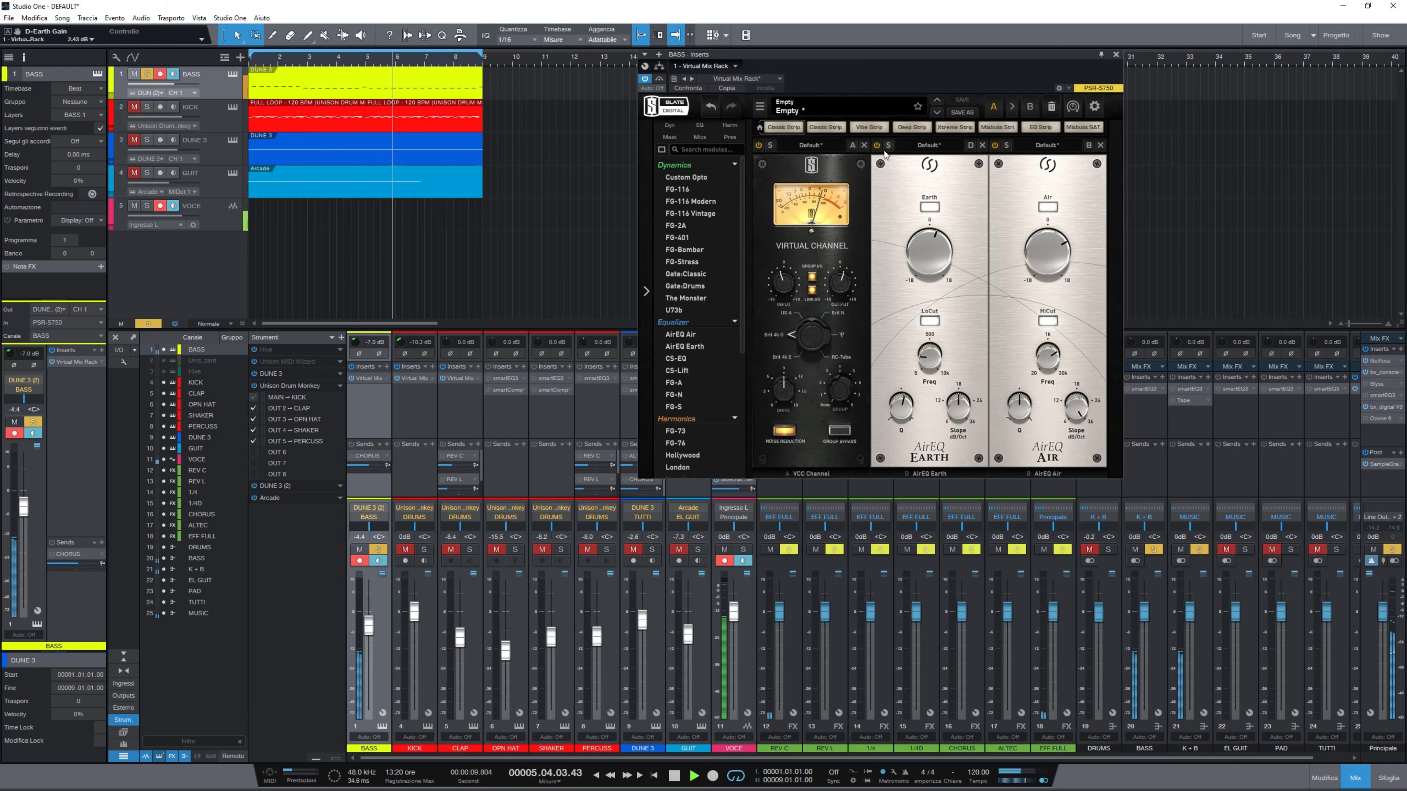
click(876, 145)
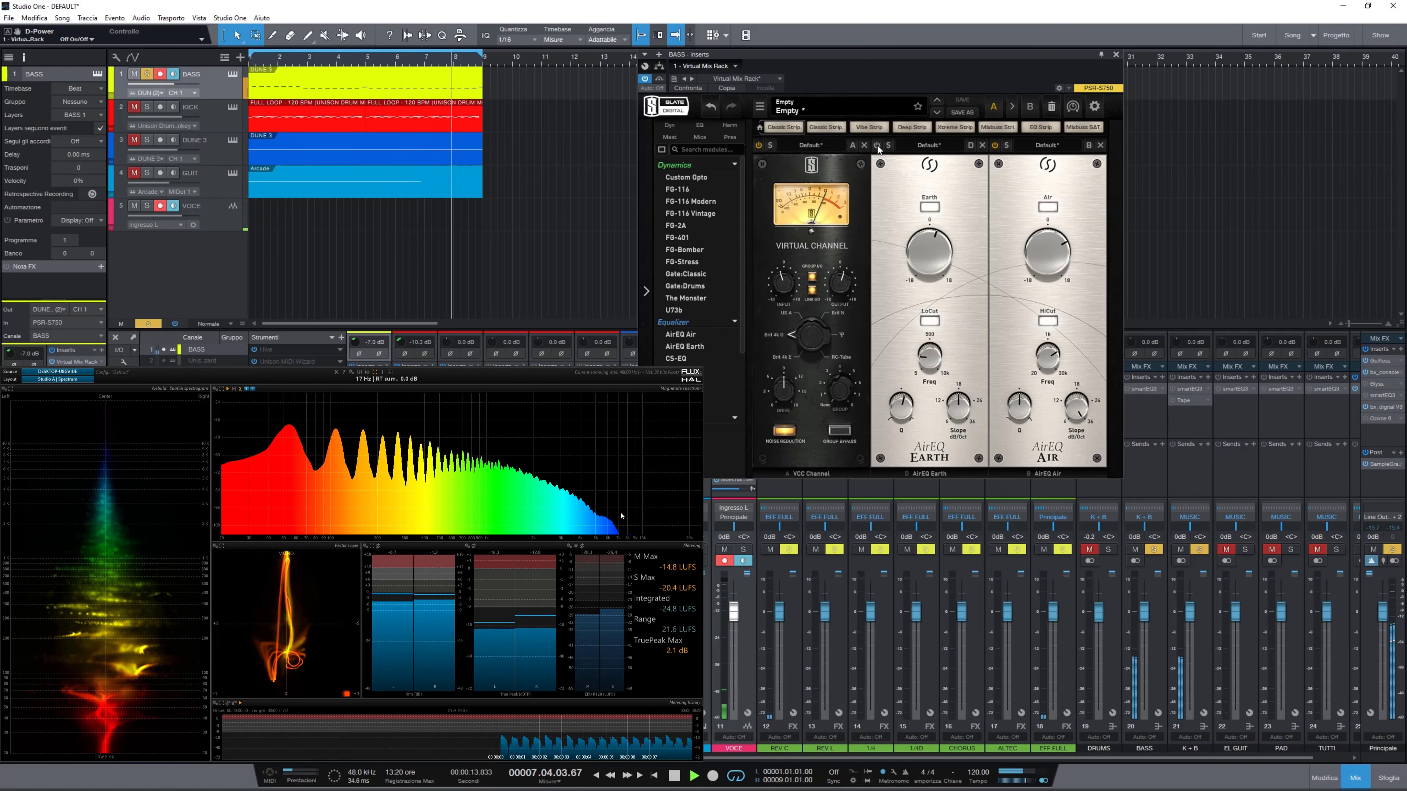
click(878, 145)
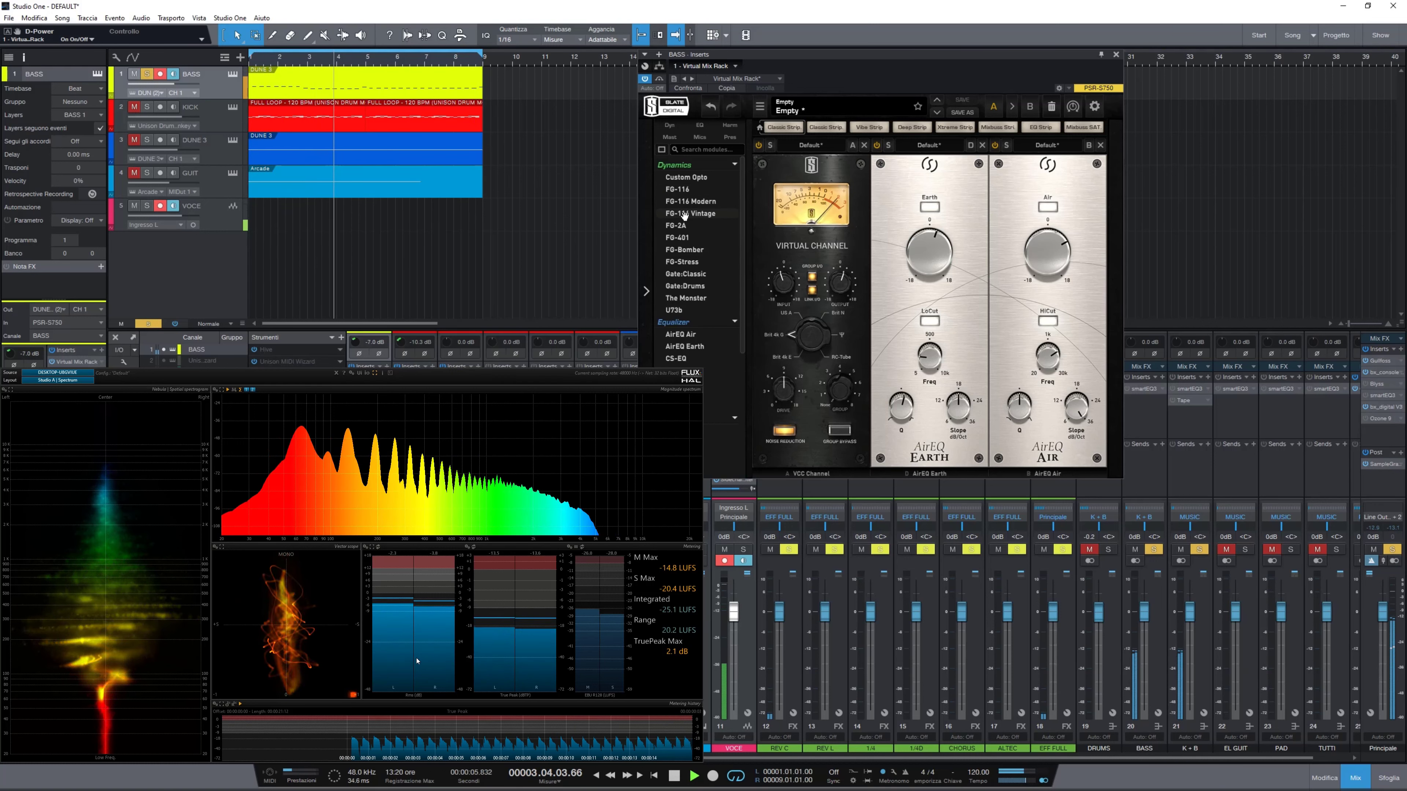
Step: Load FG-116 Vintage after AirEQ Air in the bass rack and balance its Input and Output levels
drag(684, 216, 1166, 310)
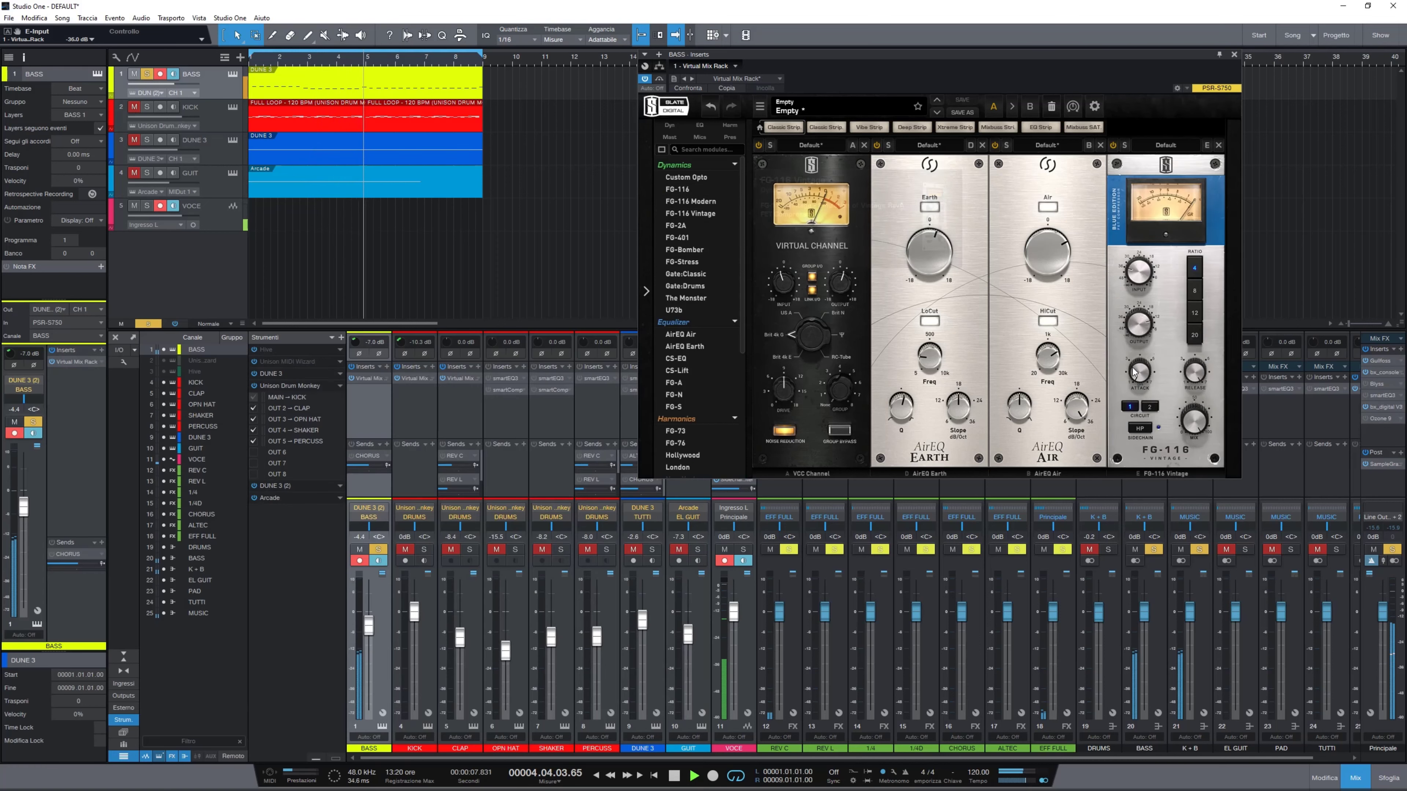
drag(1000, 51, 988, 64)
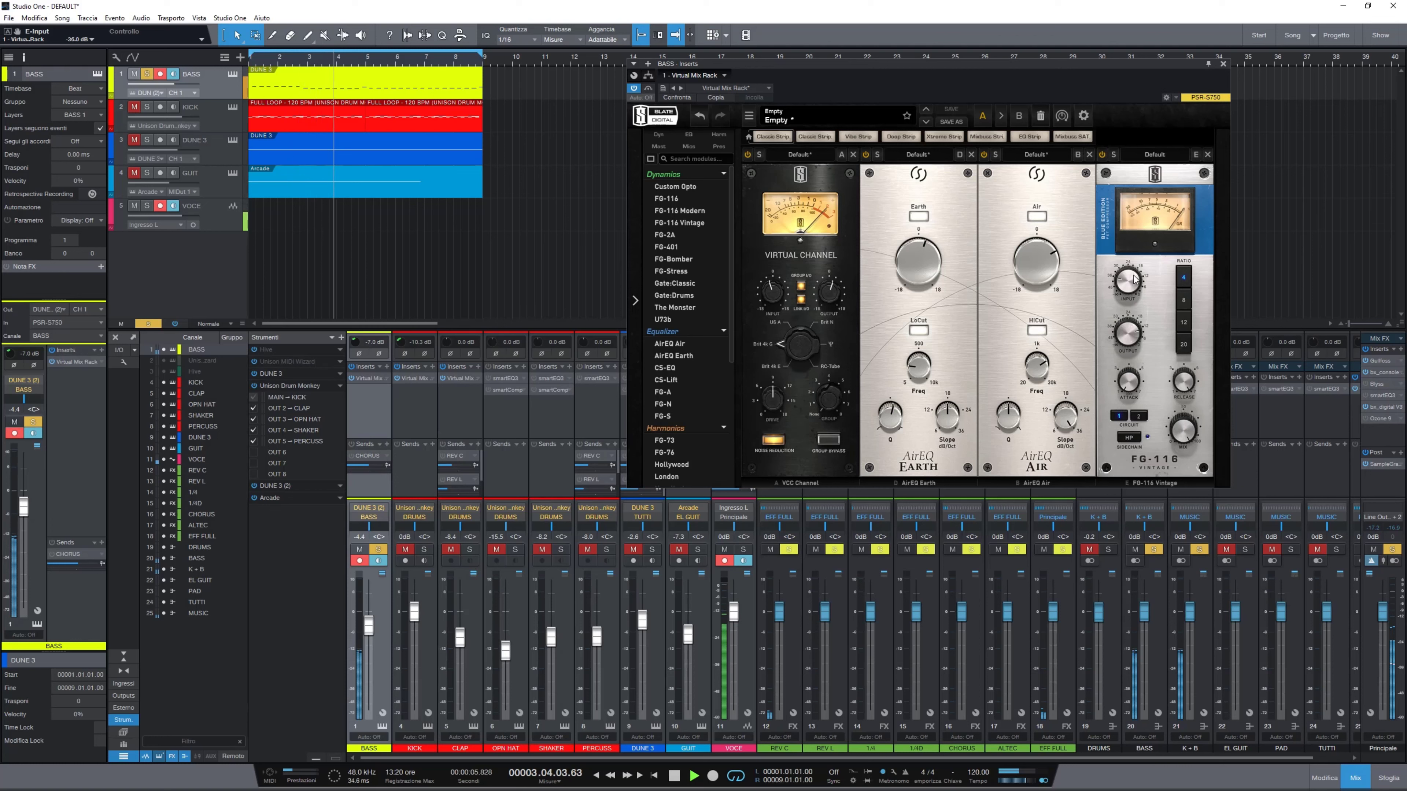
mouse_move(1135, 288)
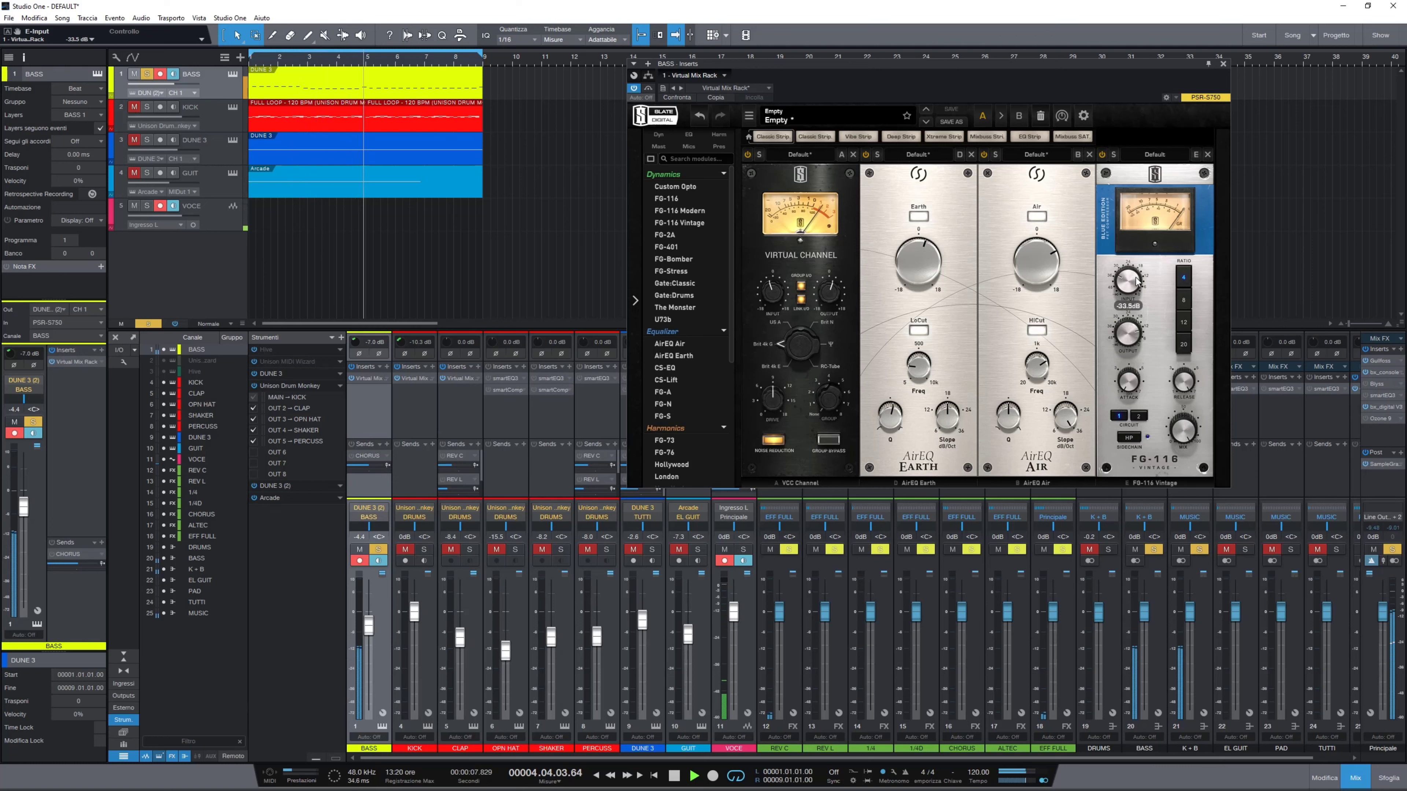
scroll(1128, 281, up, 3)
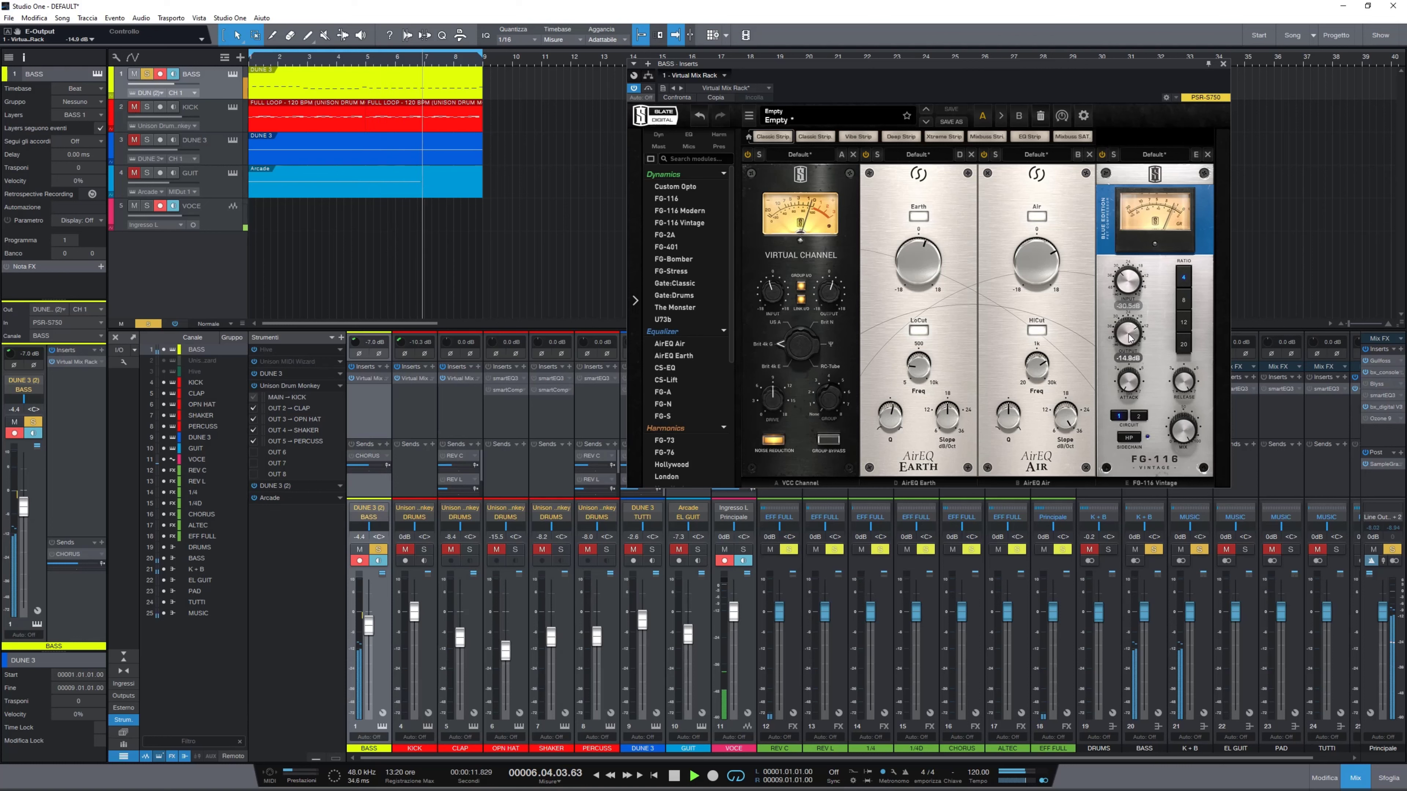
mouse_move(1130, 341)
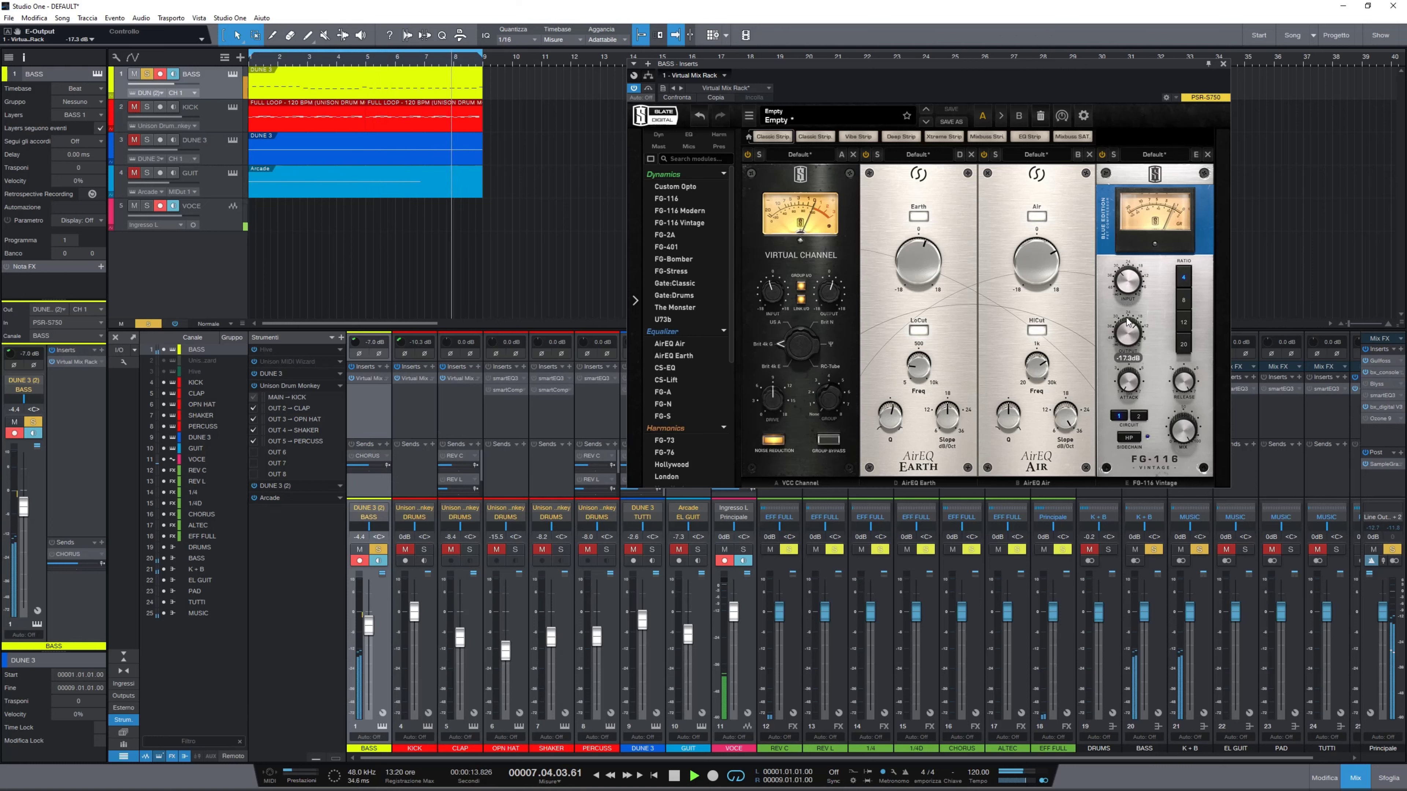
scroll(1128, 286, up, 5)
click(1103, 156)
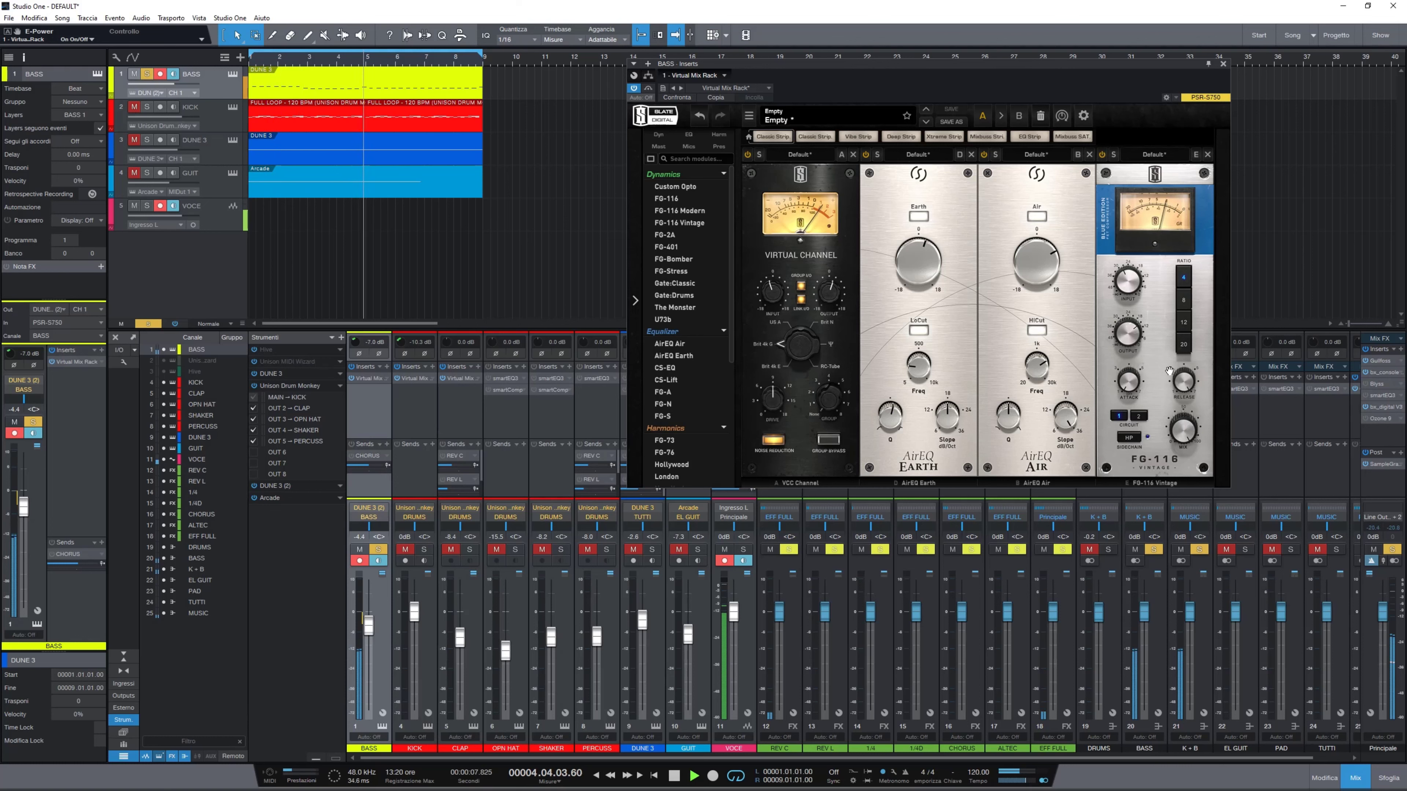
Step: Set the FG-116 Vintage ratio to 8 and its Output to about -15.2 dB, comparing the module switched off and on
click(1184, 301)
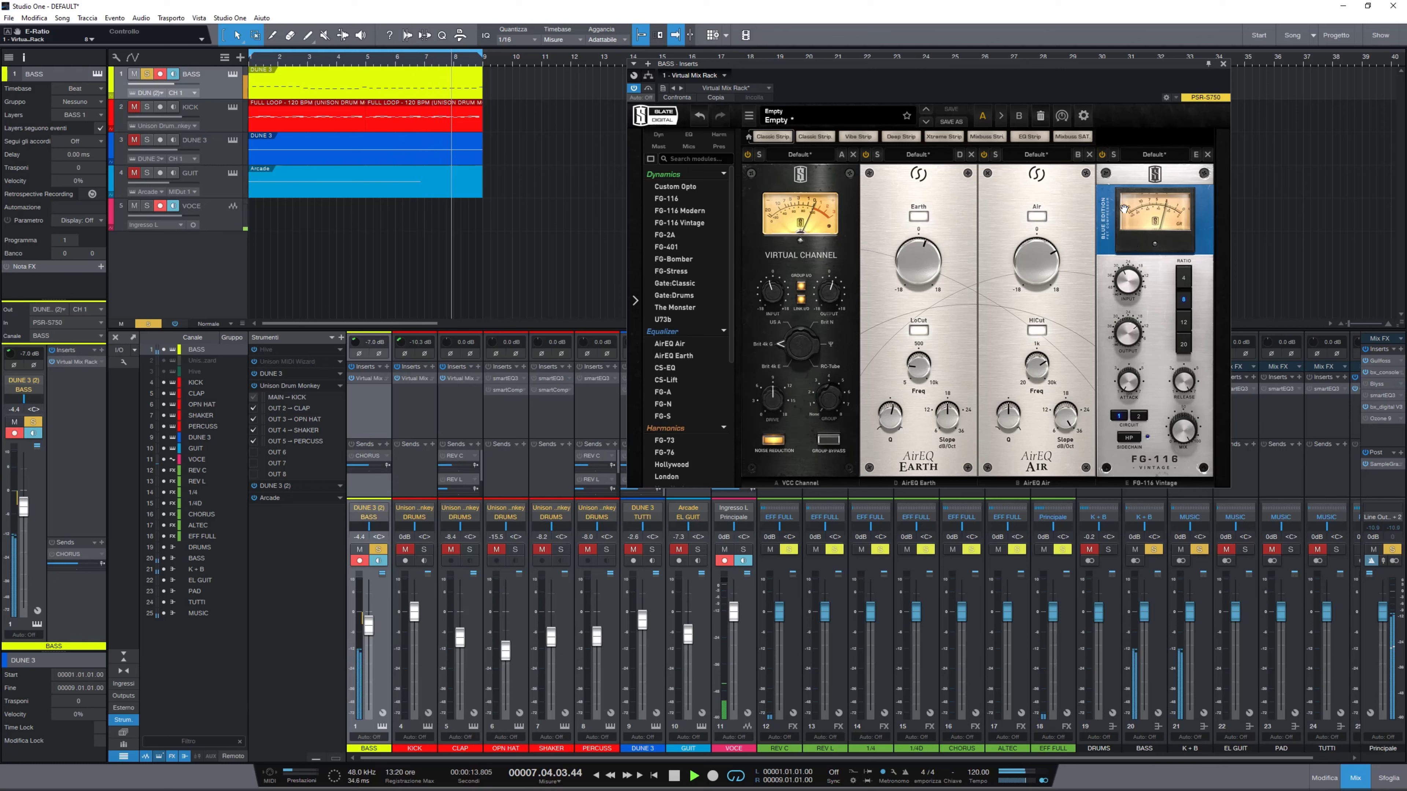
click(1102, 155)
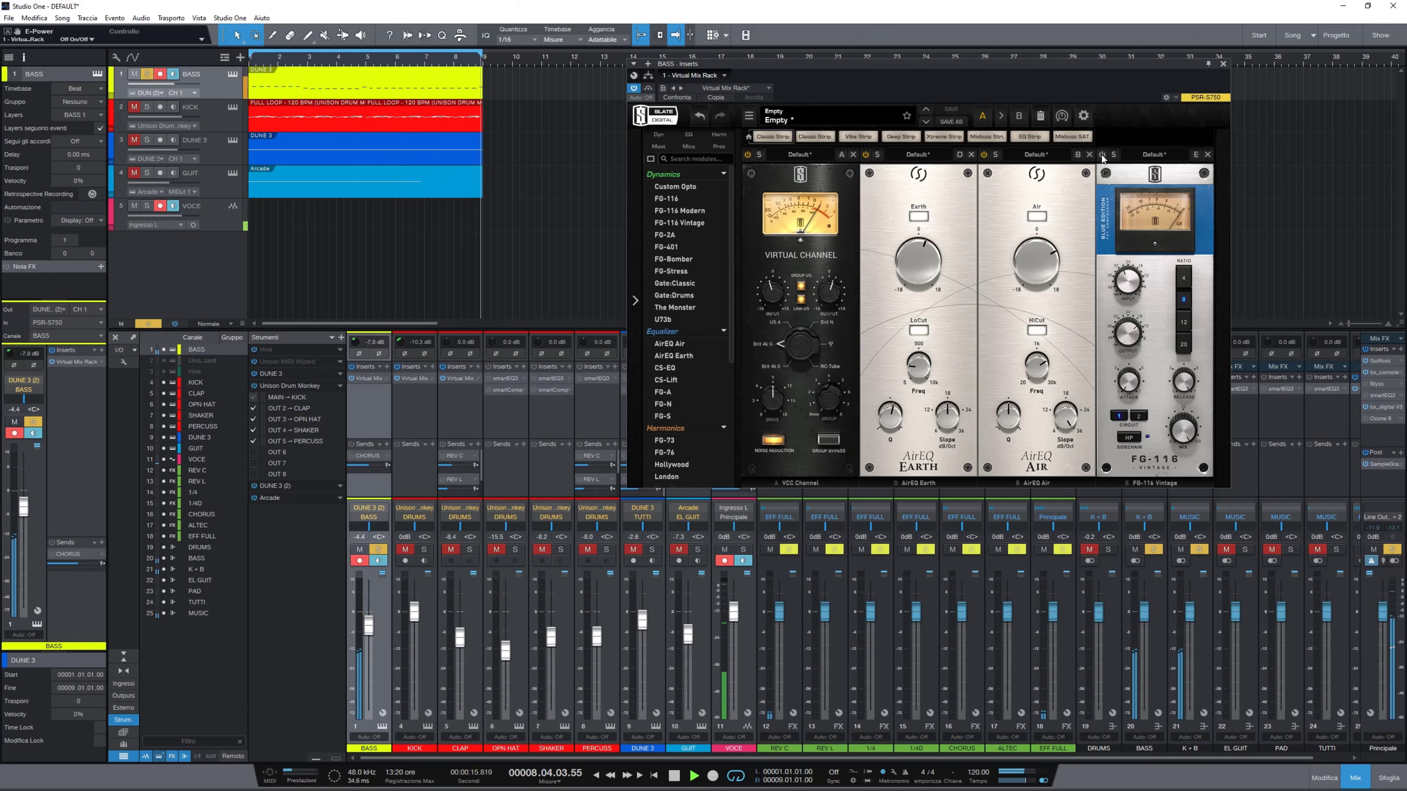
click(1103, 156)
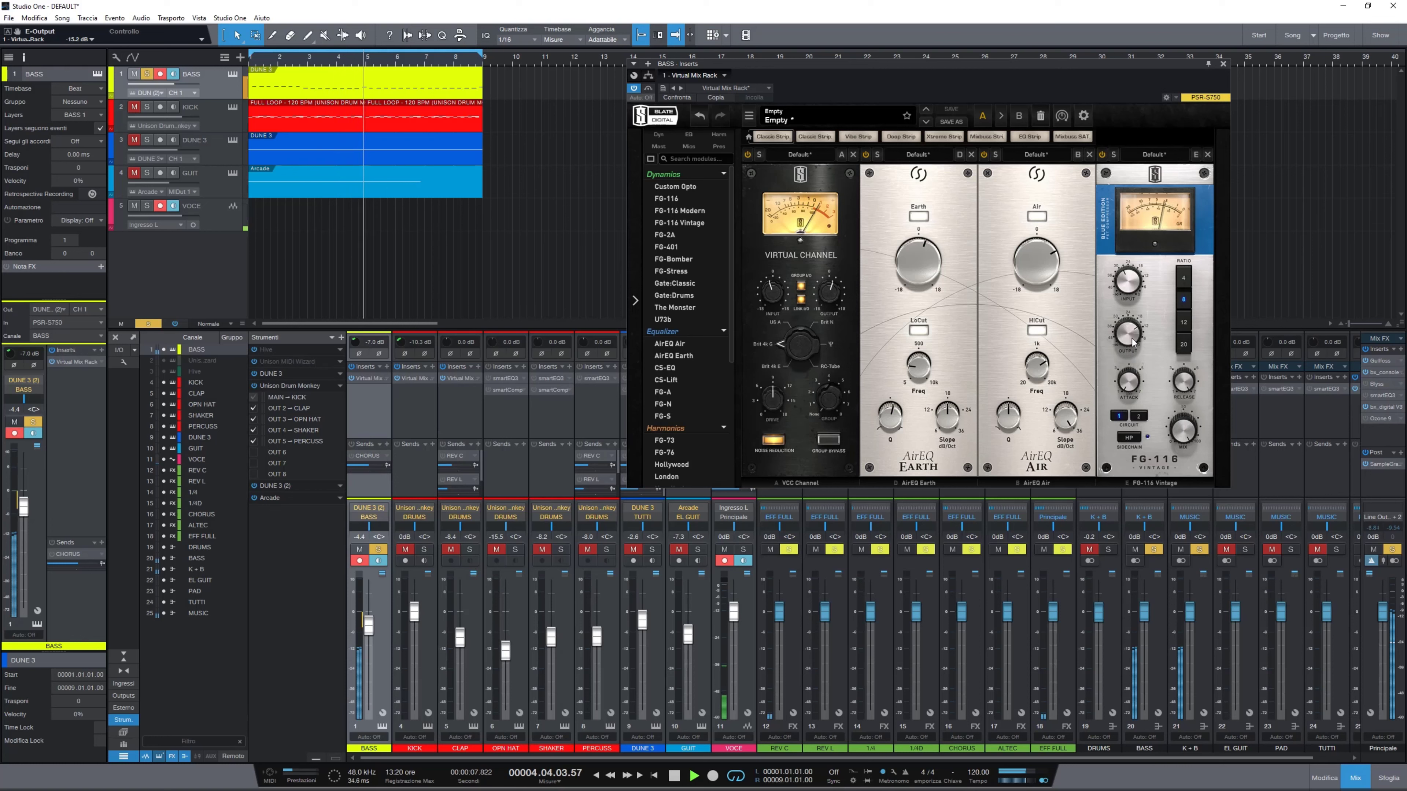
click(1103, 155)
click(1102, 156)
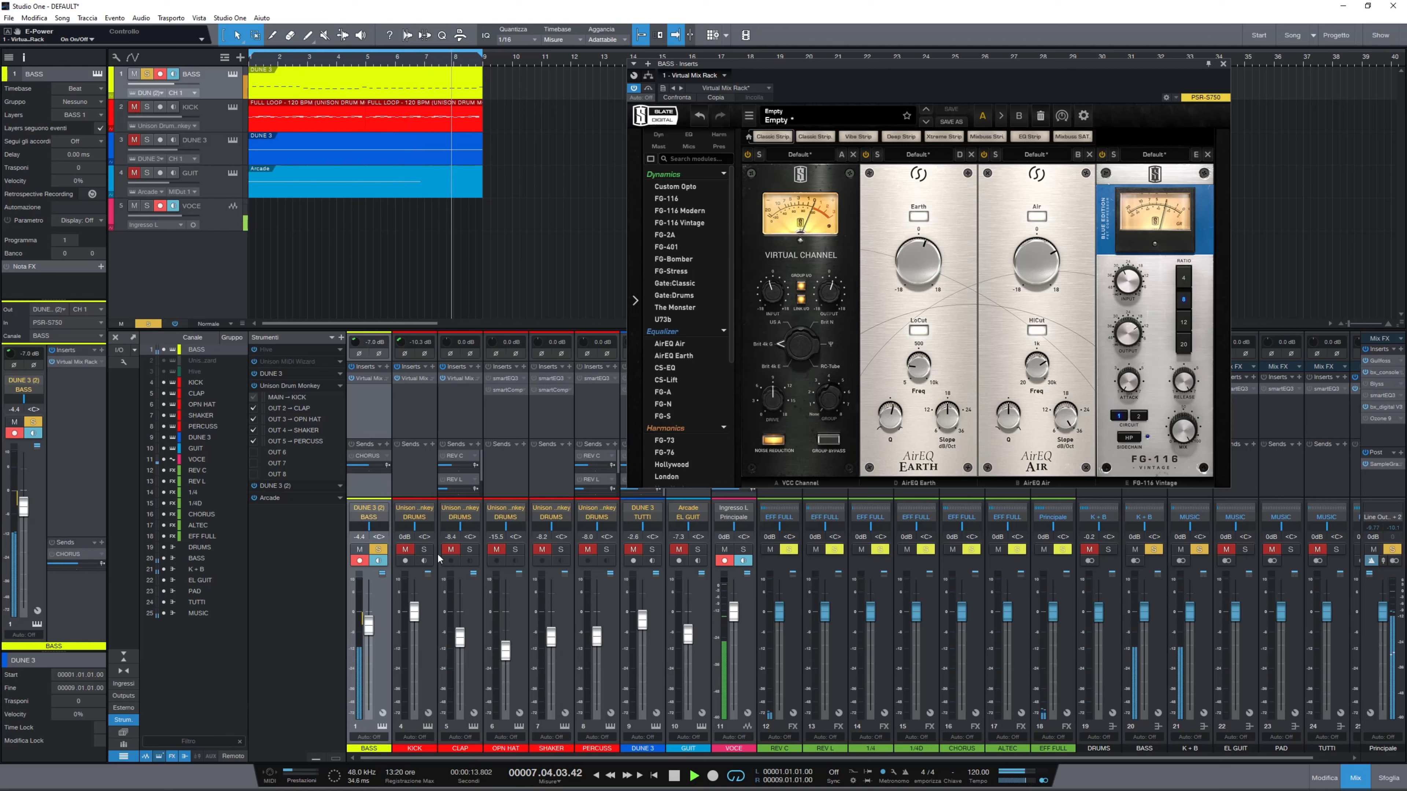
Step: Unsolo the bass channel and load the FG-S equalizer after FG-116 Vintage in its rack
click(379, 550)
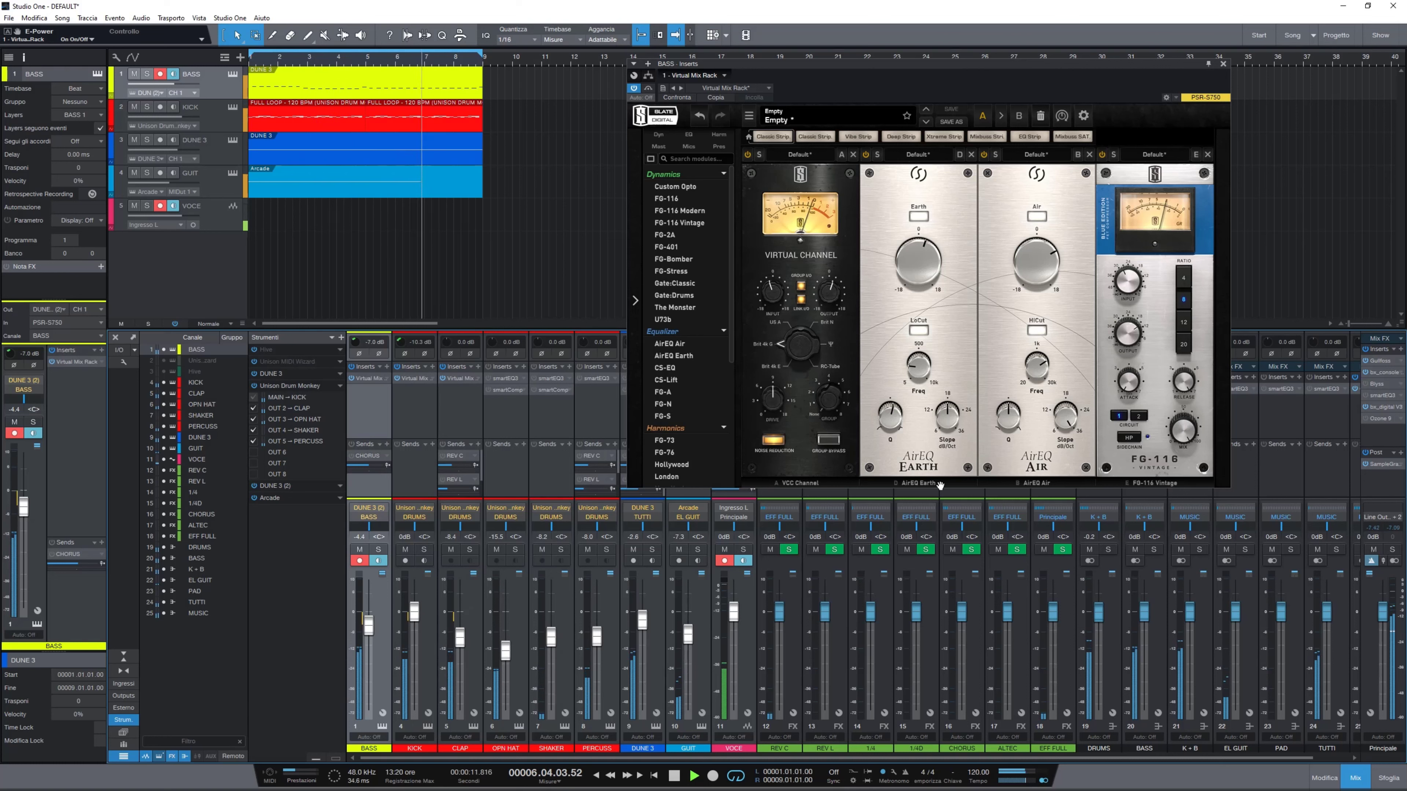
click(670, 418)
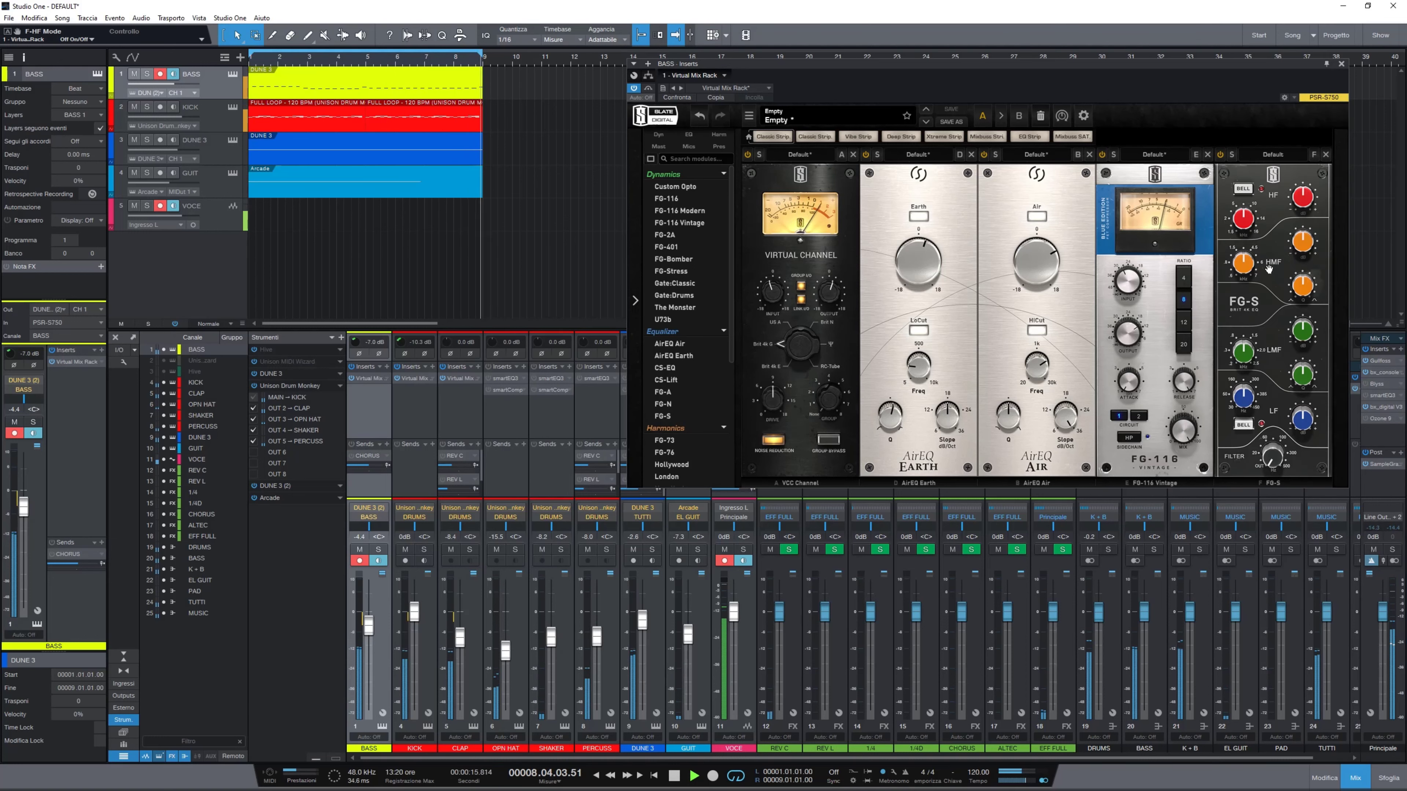
drag(1100, 65, 1007, 66)
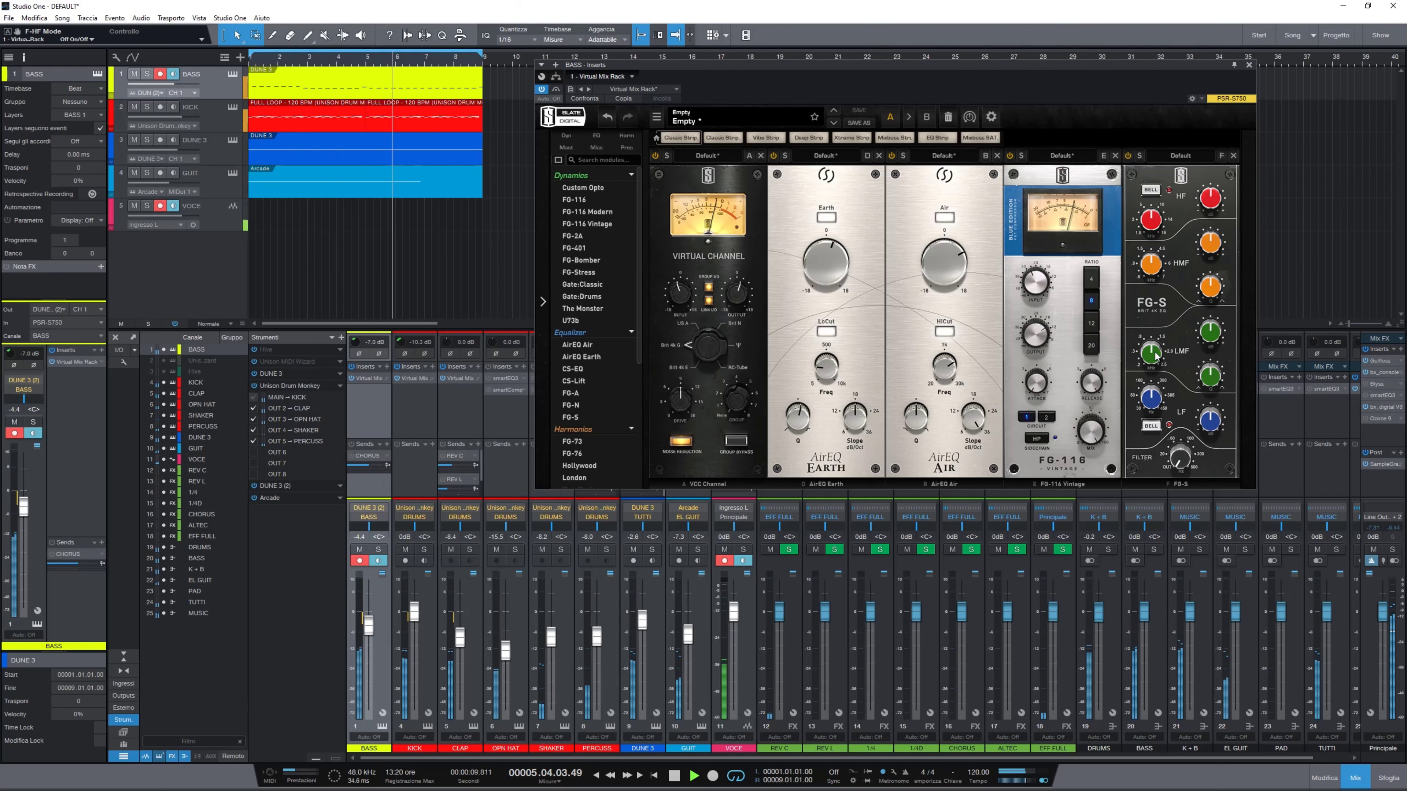
Step: Solo the bass and sweep the FG-S LMF band with a Q of 2.50 and a +15 dB boost up to about 380 Hz
drag(1154, 352, 1153, 397)
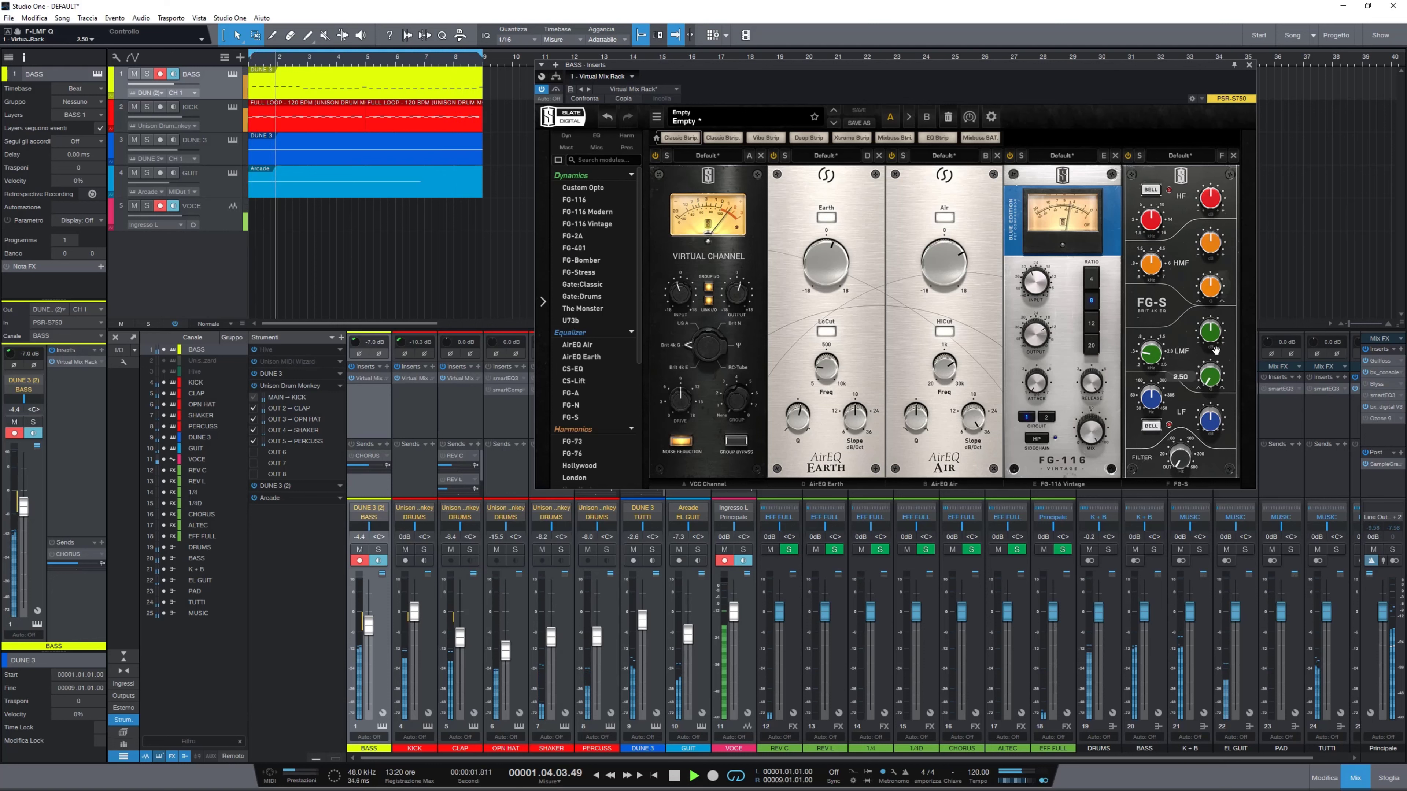
key(s)
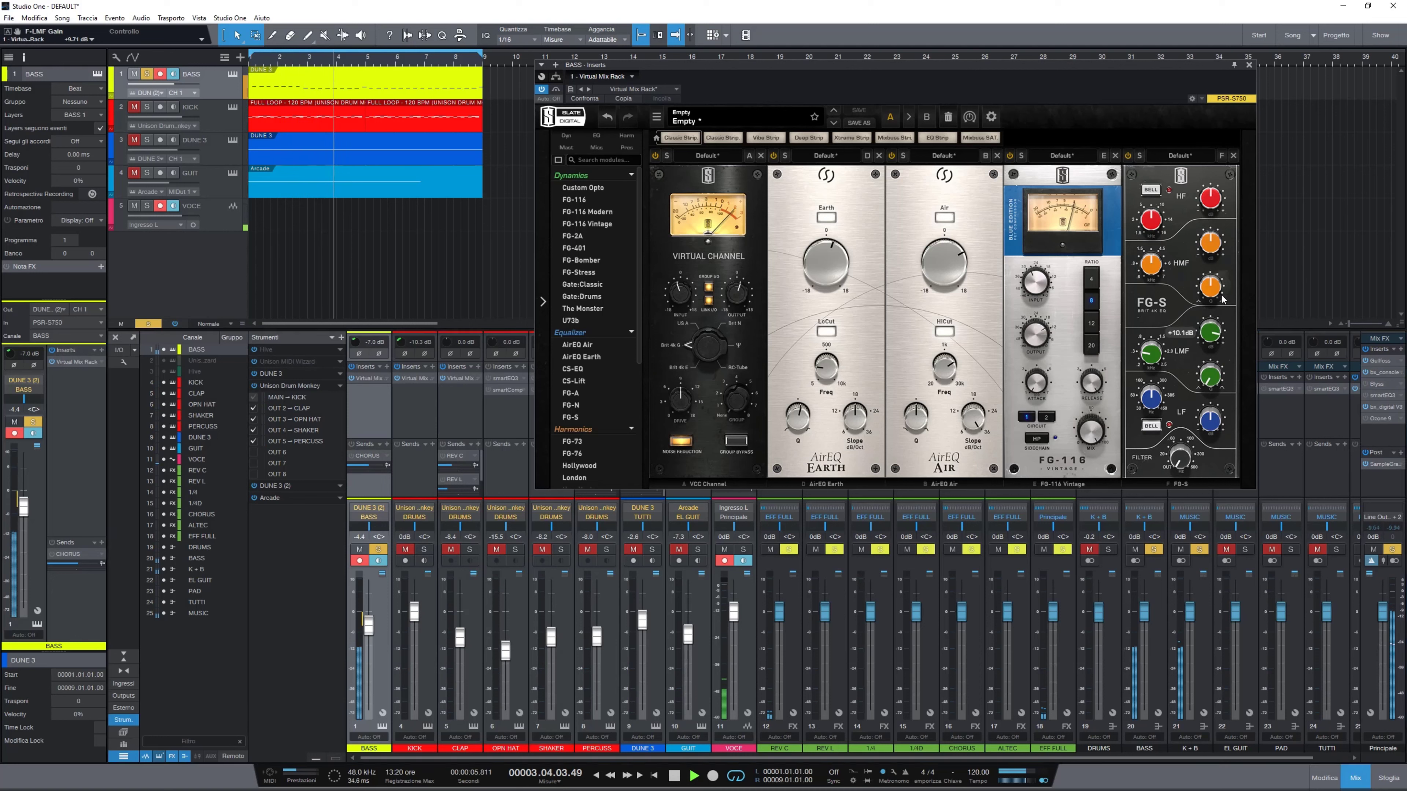
mouse_move(1226, 286)
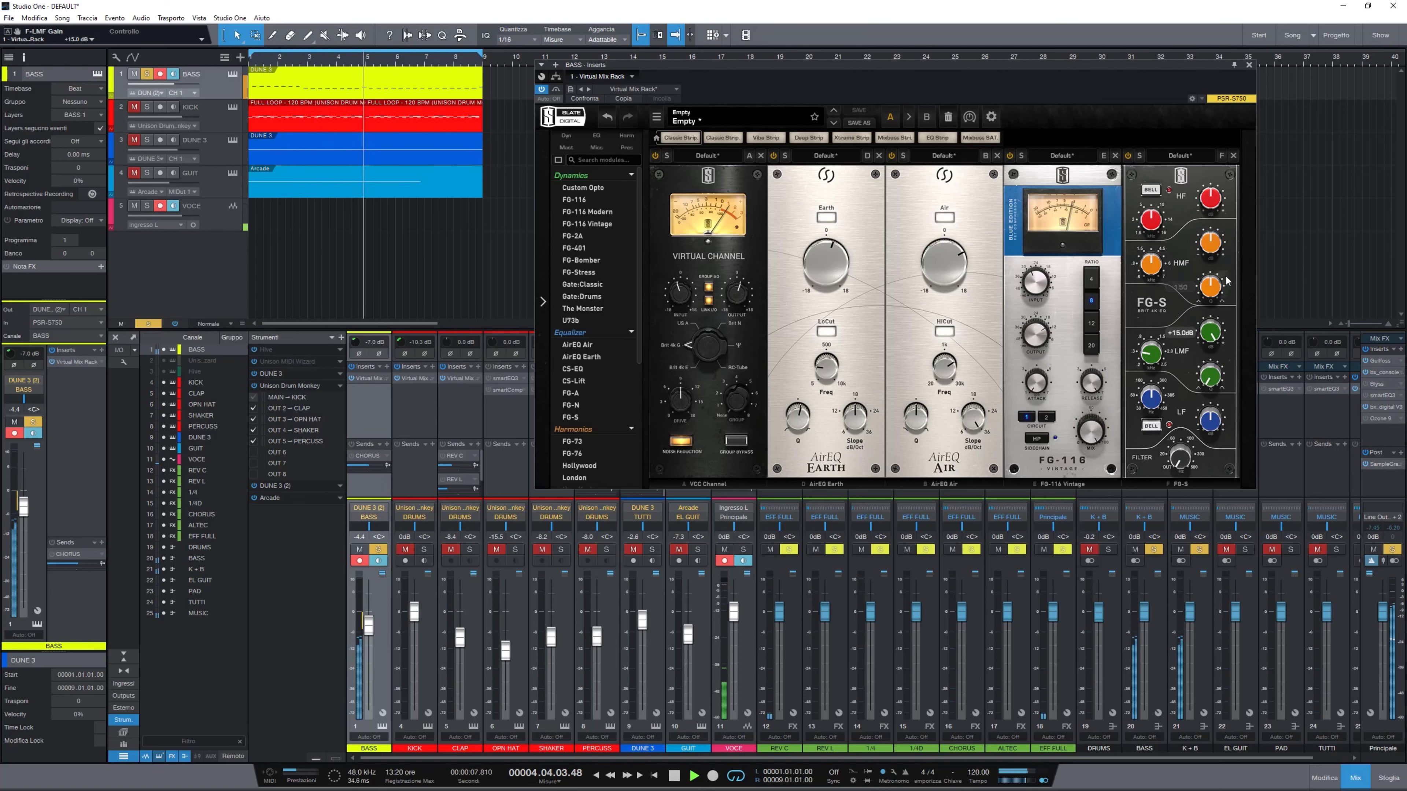
mouse_move(1157, 372)
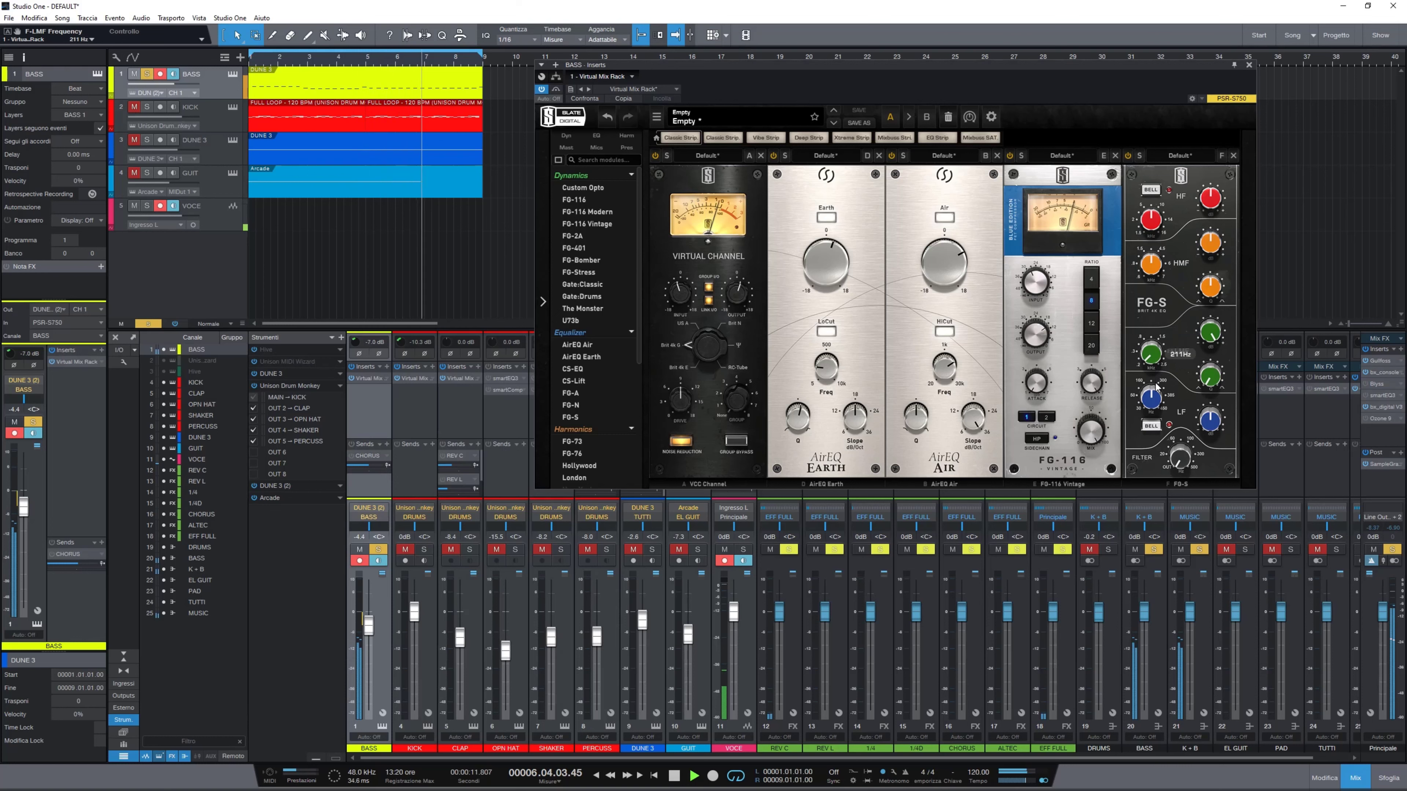
drag(1157, 386, 1166, 358)
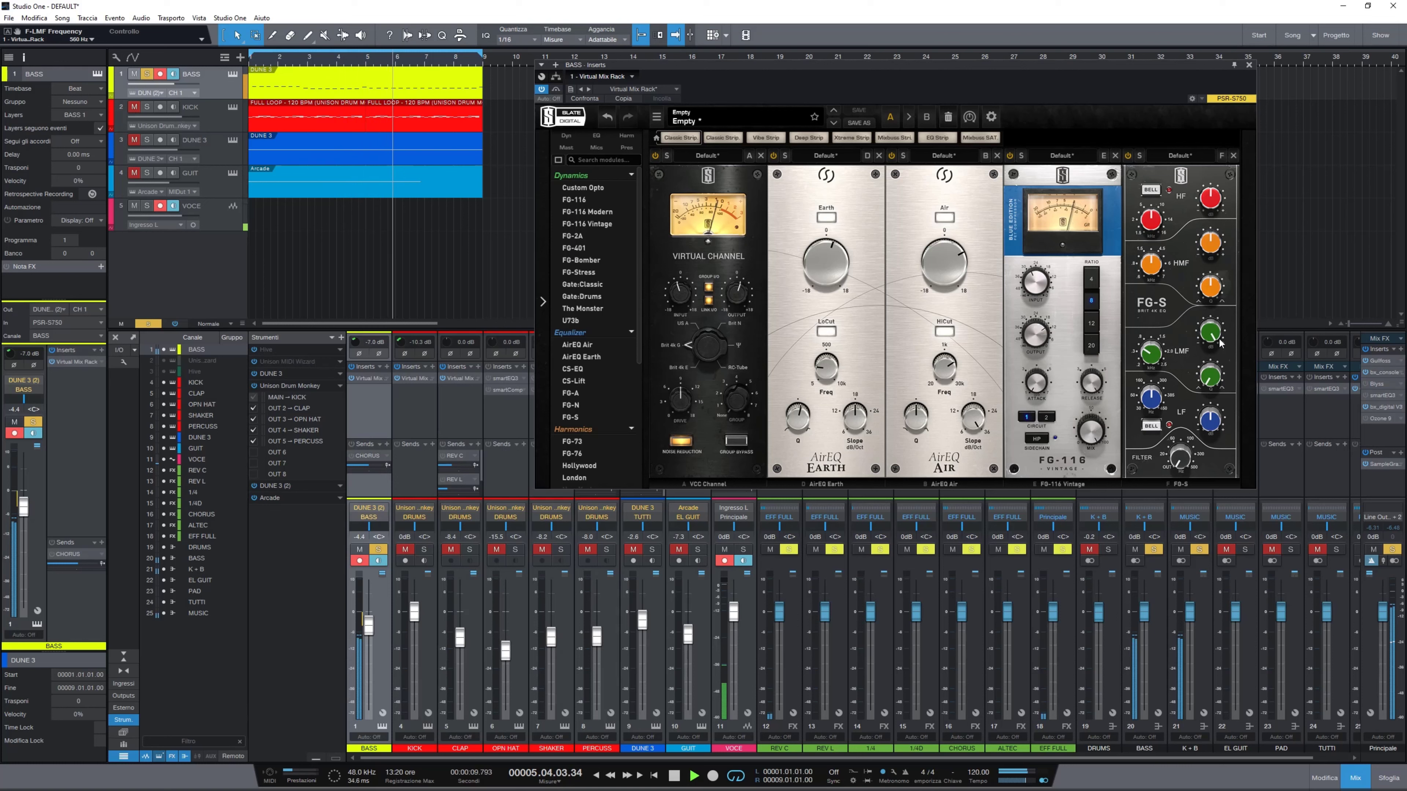
Step: Cut the FG-S LMF gain to -15 dB and move the band's frequency to about 400 Hz
mouse_move(1210, 378)
drag(1211, 378, 1207, 477)
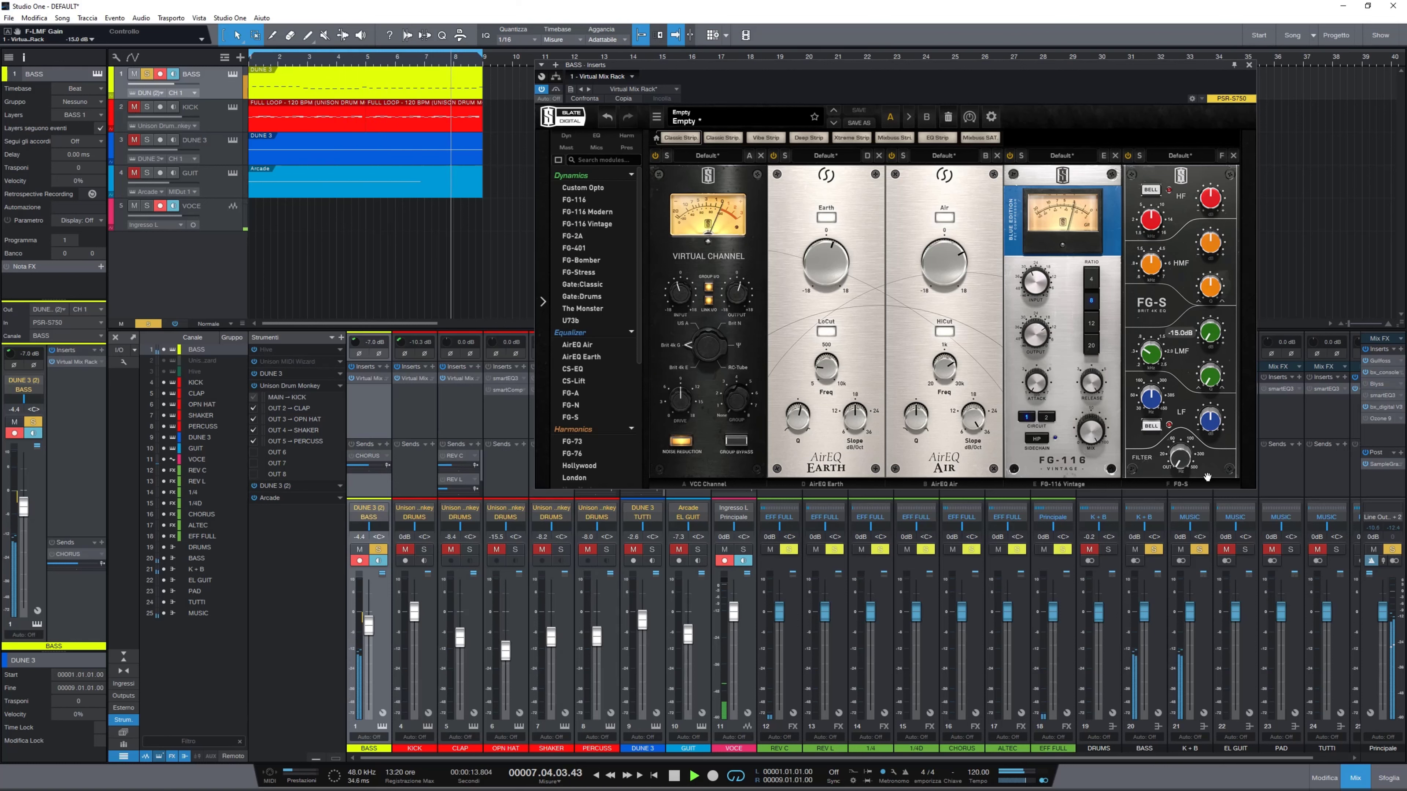
mouse_move(1154, 356)
drag(1154, 357, 1154, 361)
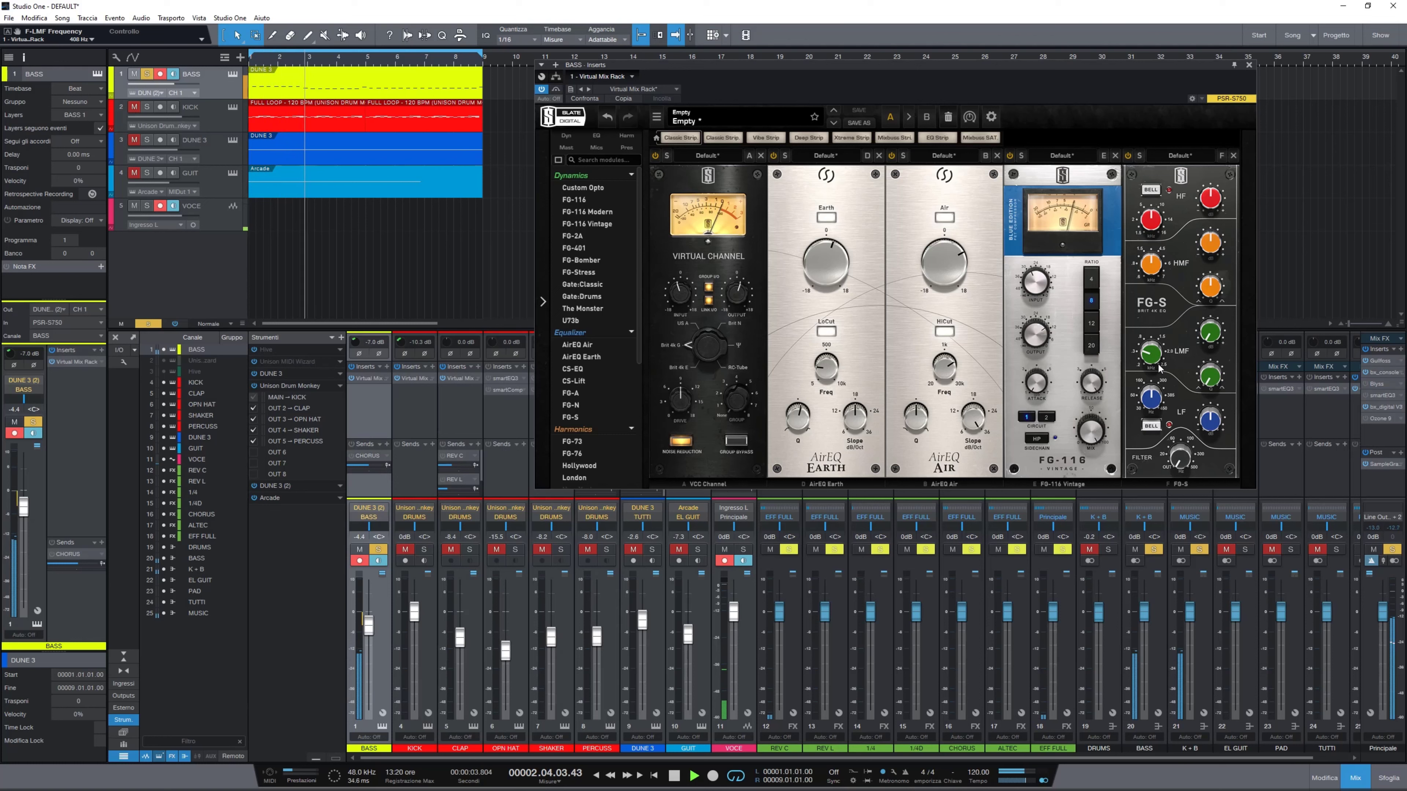
Step: Ease the LMF band's cut on the bass FG-S and unsolo the bass channel
drag(1214, 339, 1217, 305)
drag(1226, 283, 1221, 351)
key(s)
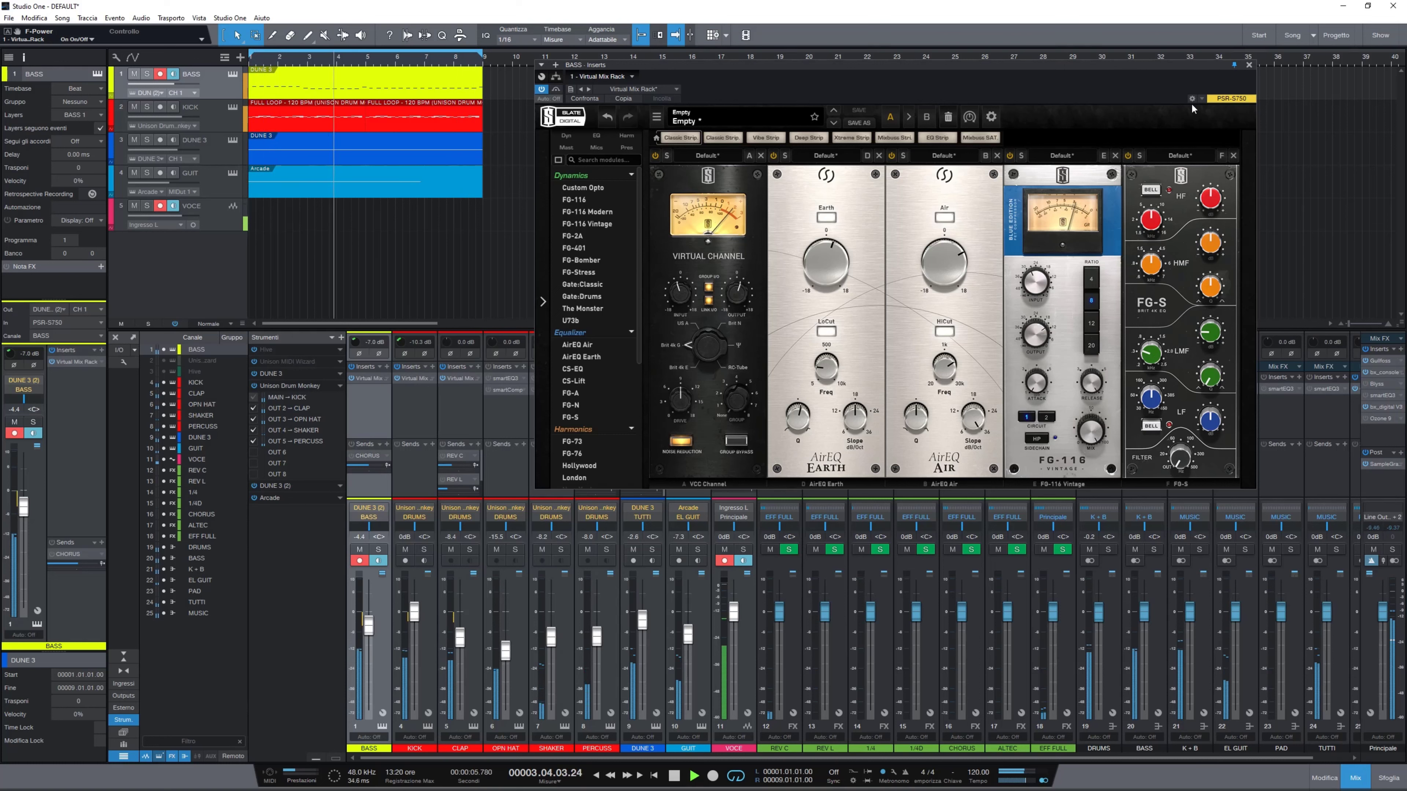
Step: Open the KICK channel's Virtual Mix Rack and place its window beside the bass rack
click(425, 379)
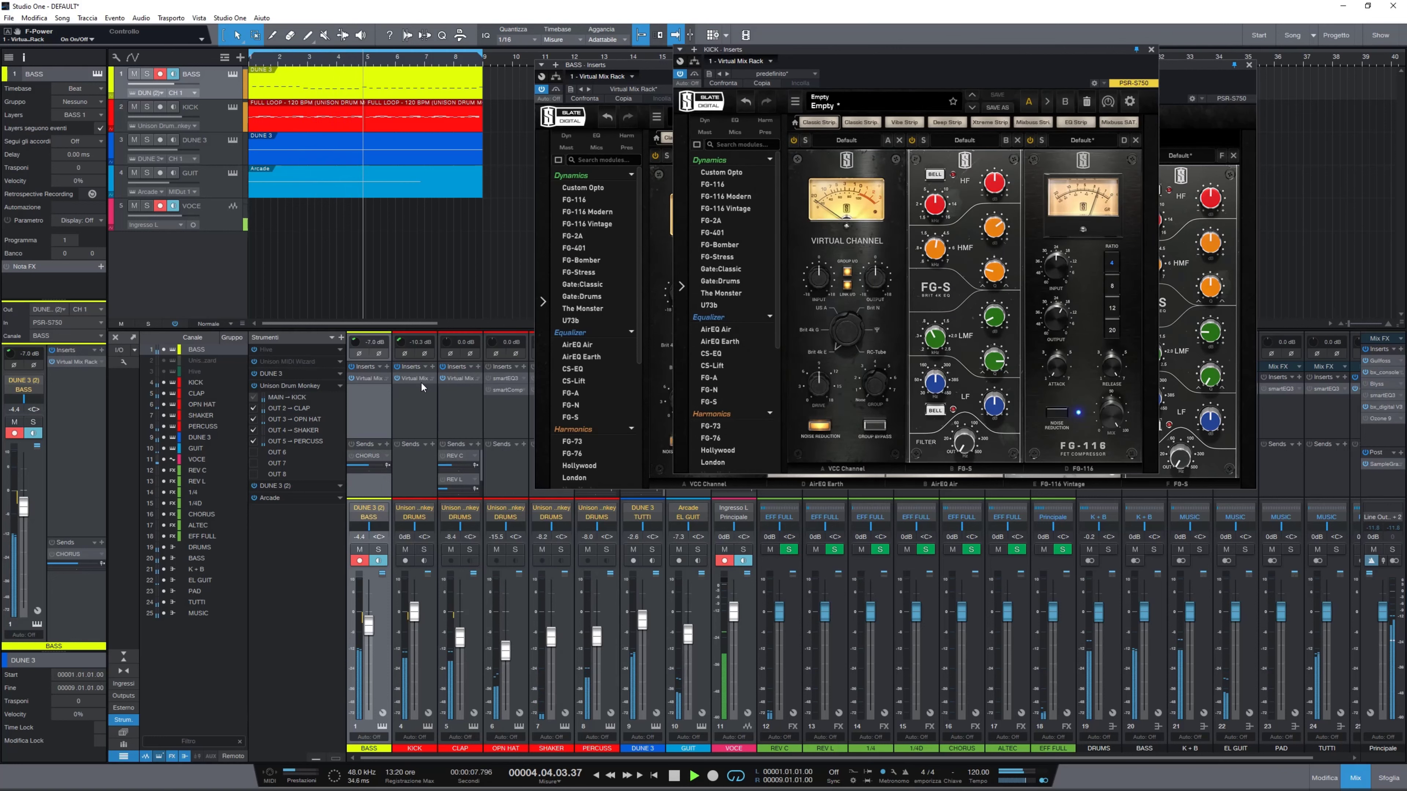
drag(858, 49, 306, 165)
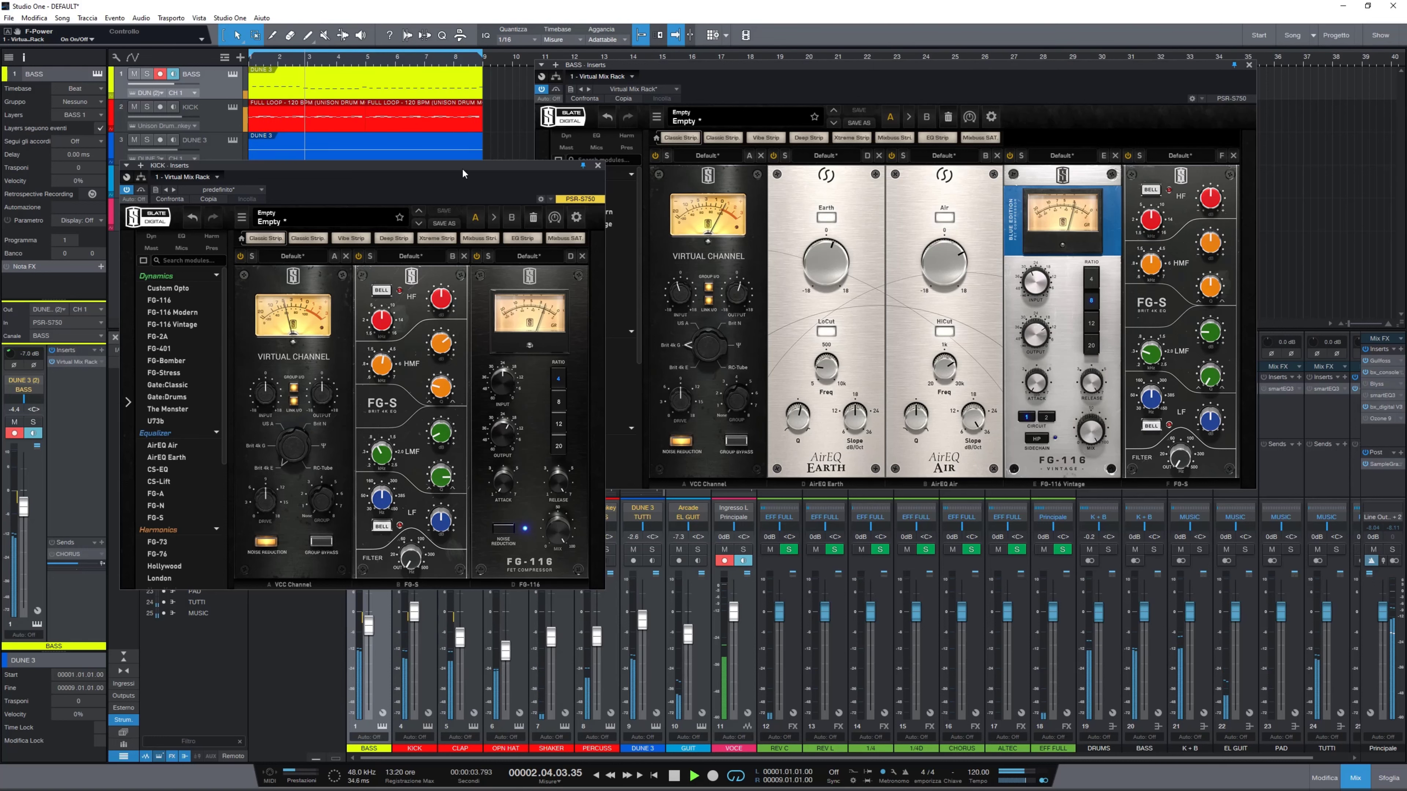
drag(463, 173, 433, 69)
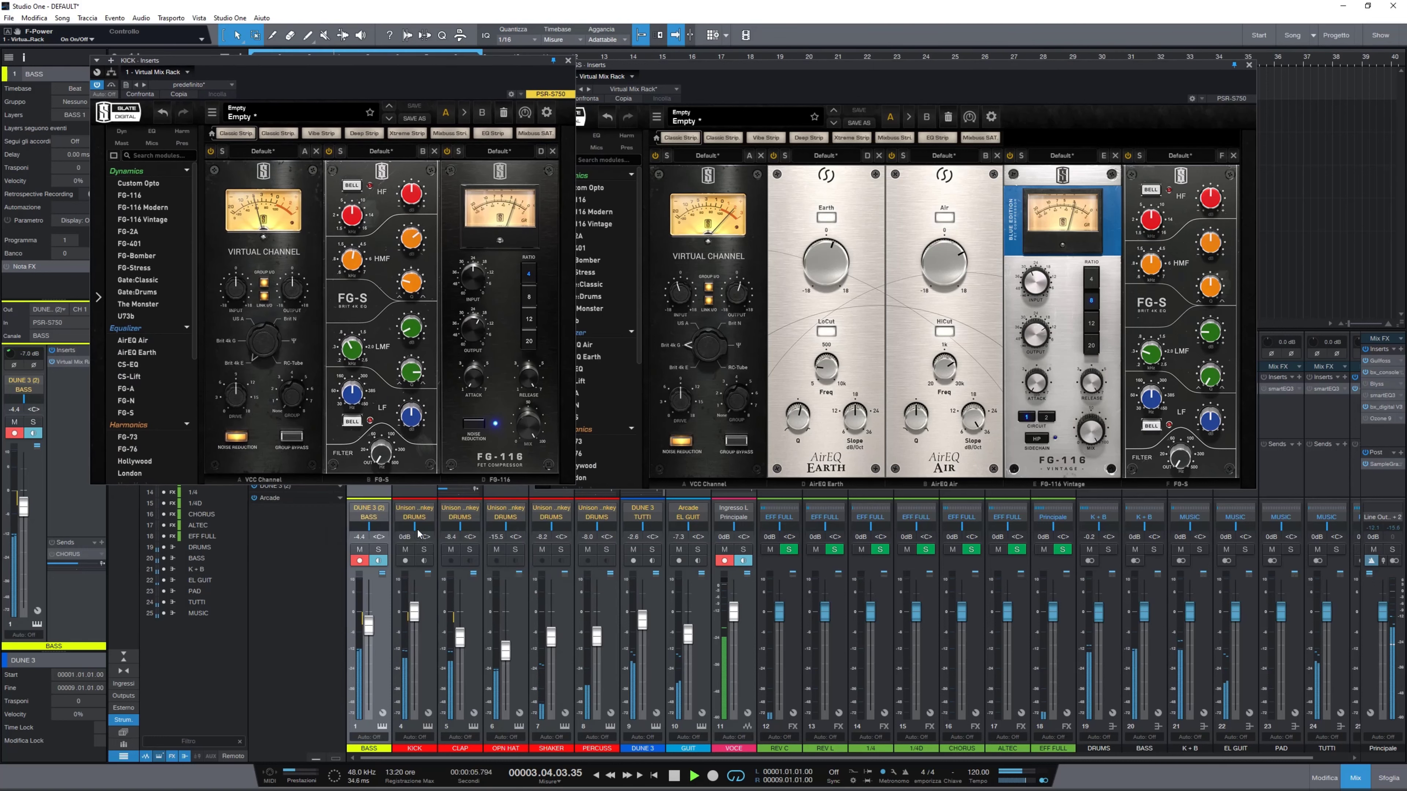
Step: Solo the kick and bass together and compare the kick without and with the bass
click(426, 552)
click(379, 551)
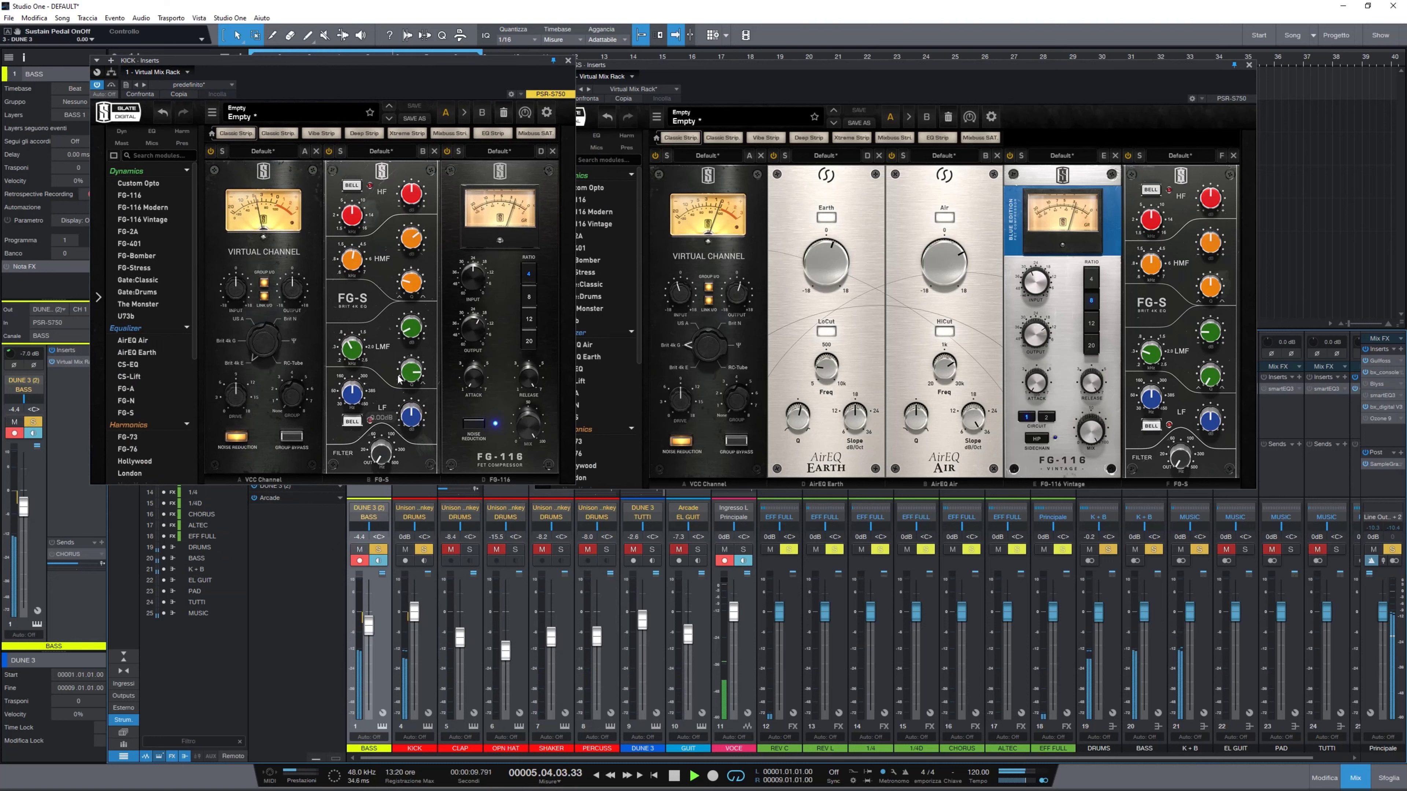
click(380, 550)
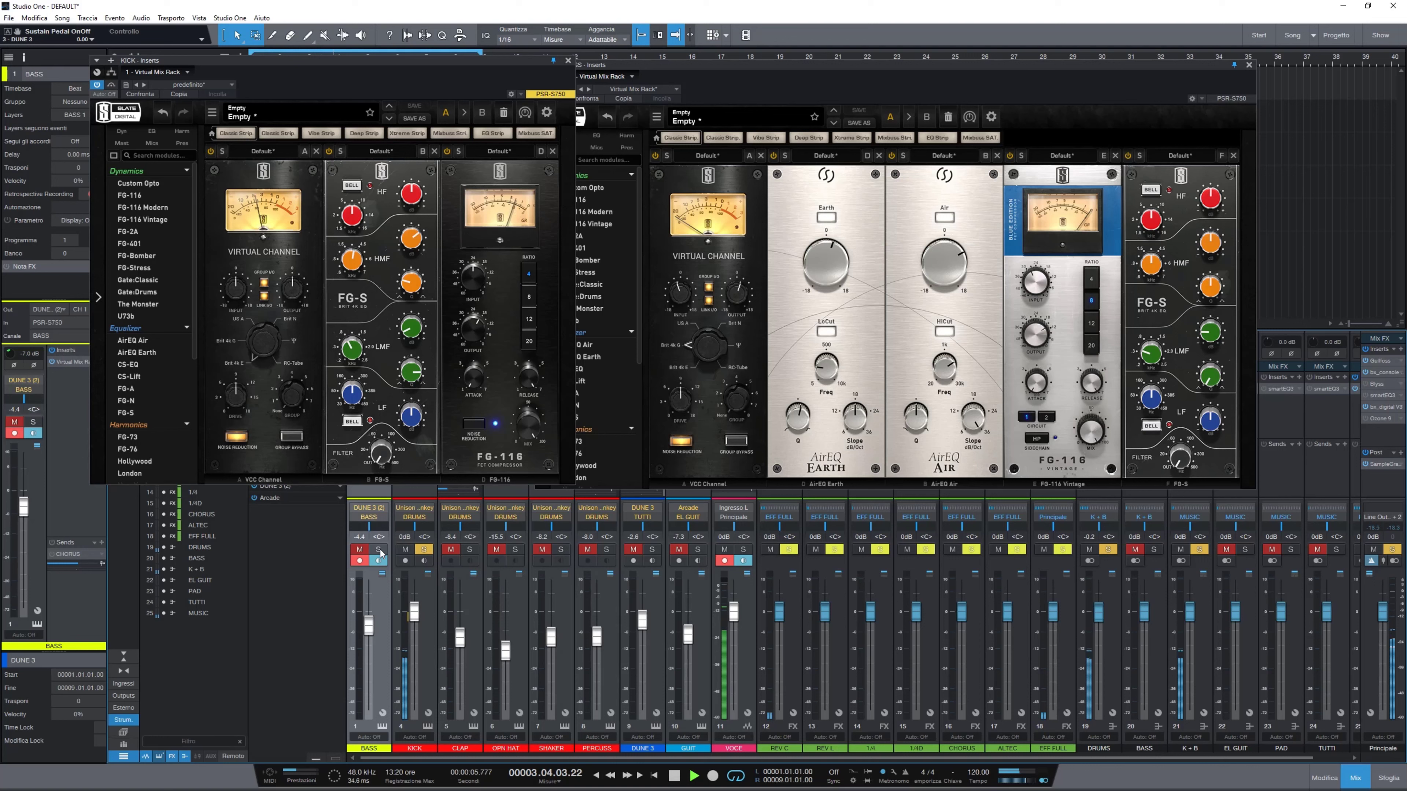
click(379, 550)
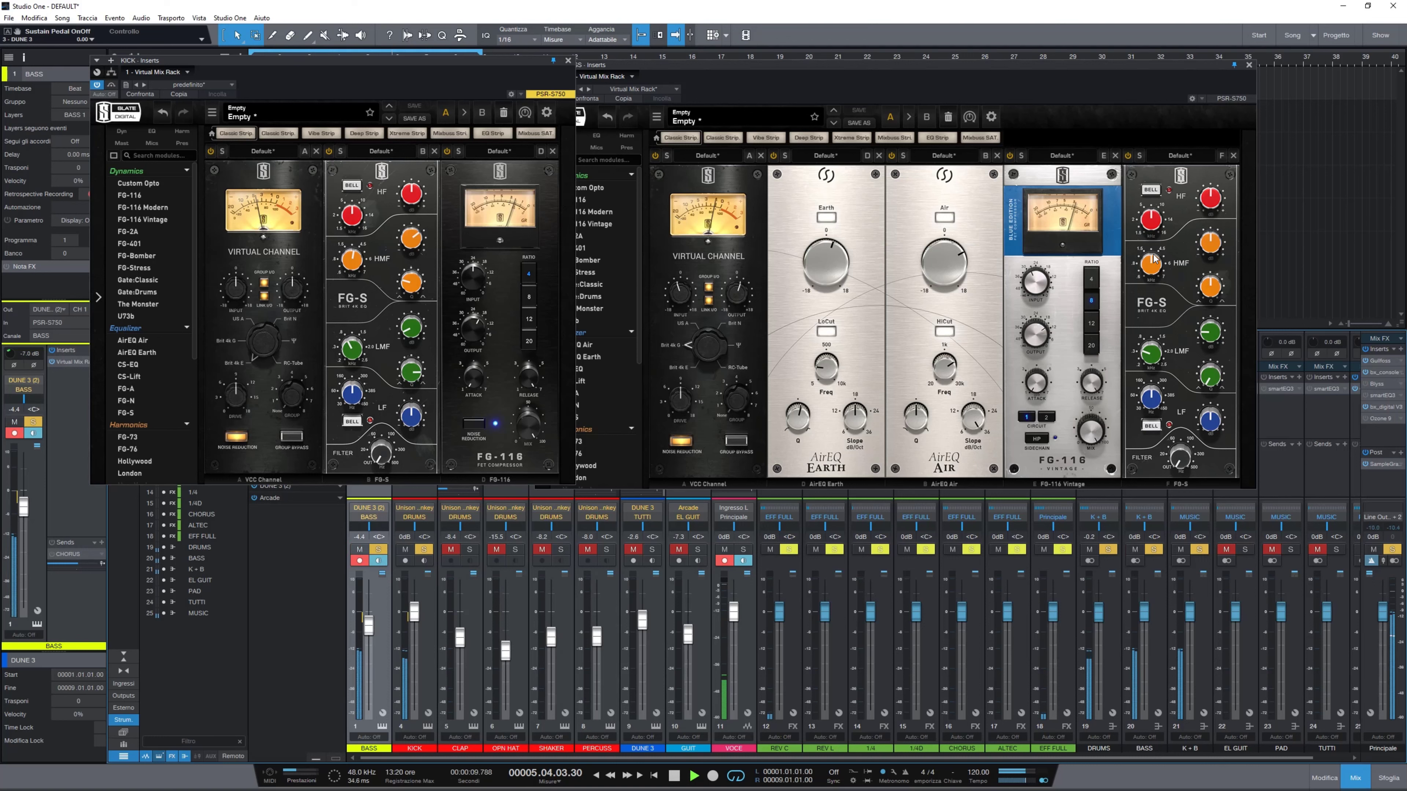
Step: Tune the bass FG-S HMF band, set the LMF gain to about -8 dB, and close both rack windows
click(1152, 268)
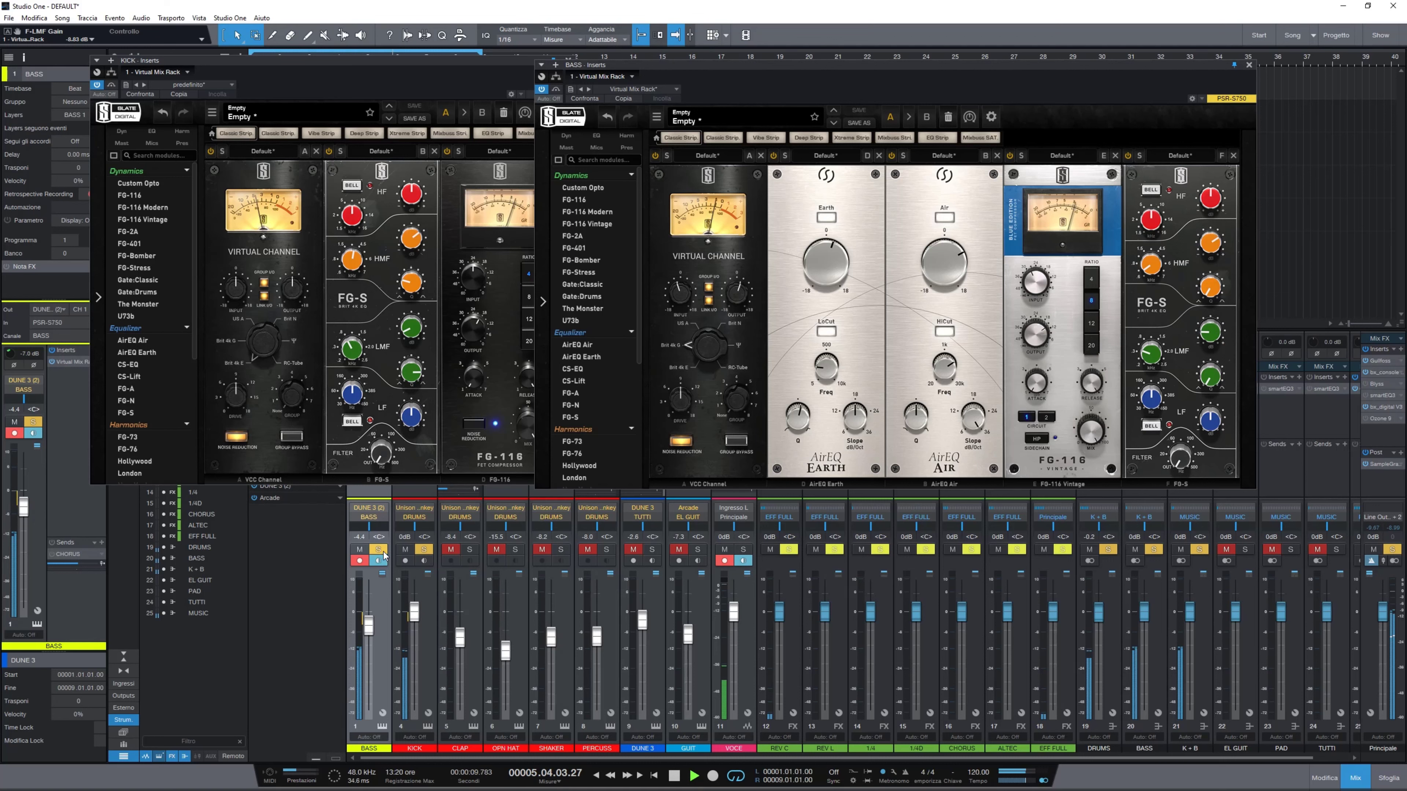
click(469, 66)
click(568, 64)
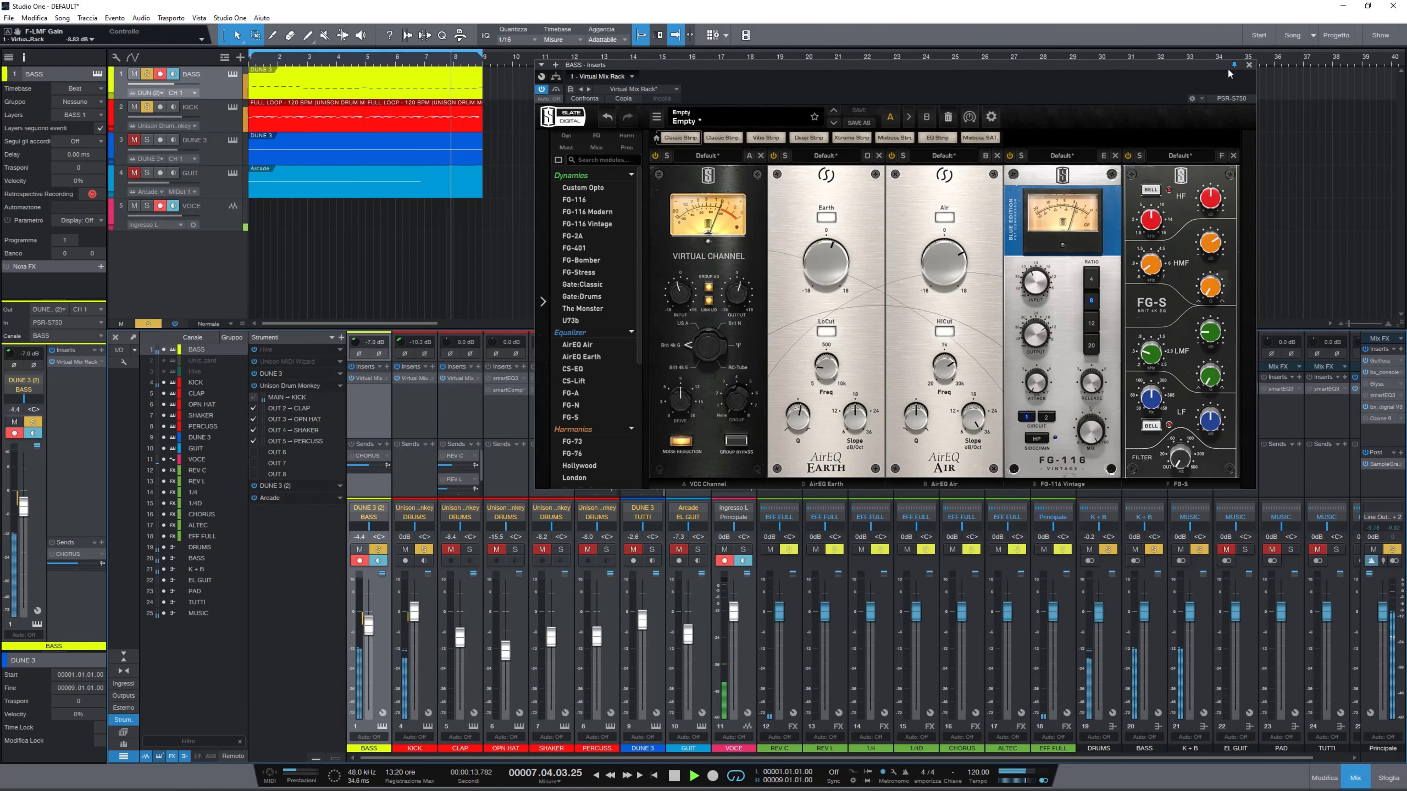
click(1248, 64)
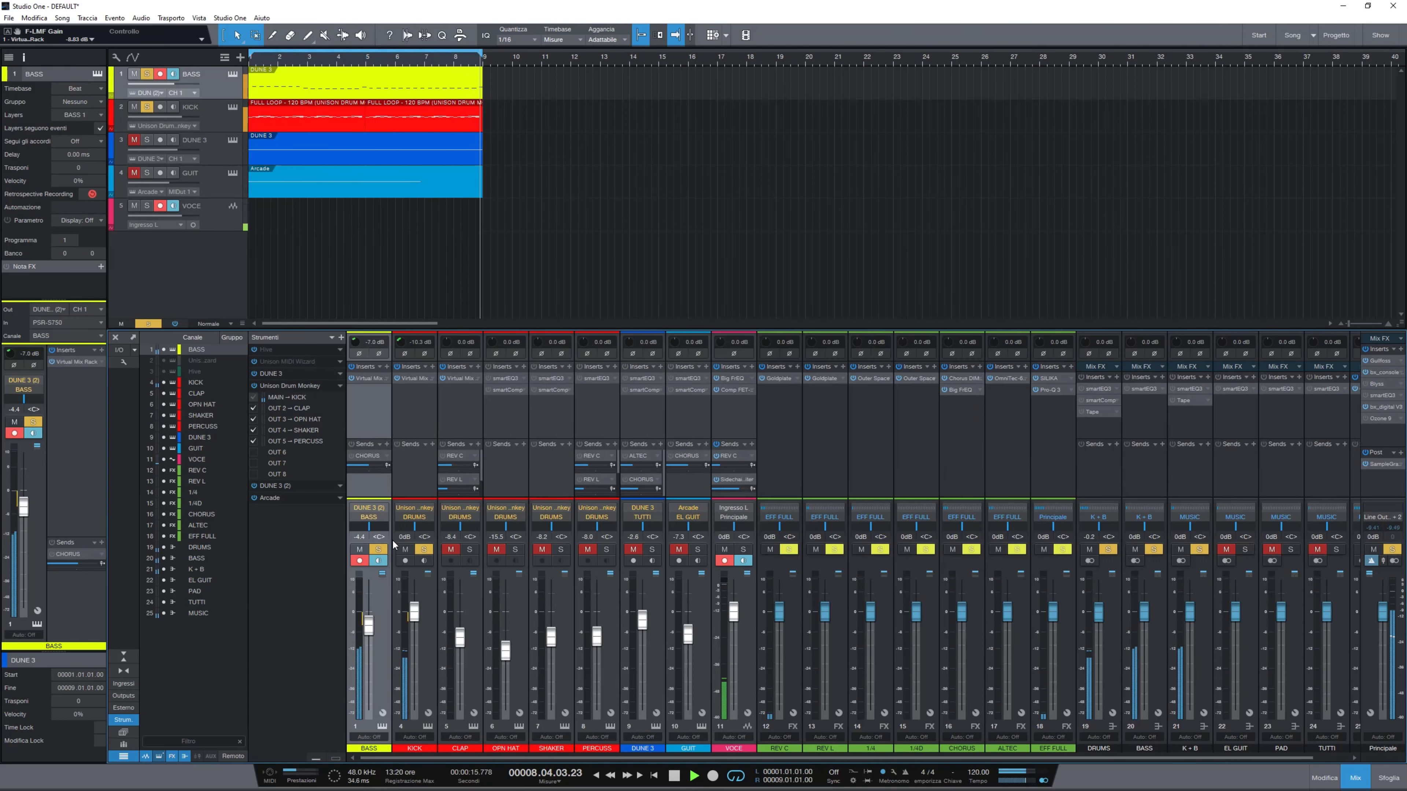
Step: Clear all solos and set the bass FG-116 Vintage Output to -16.4 dB against the full mix
click(154, 325)
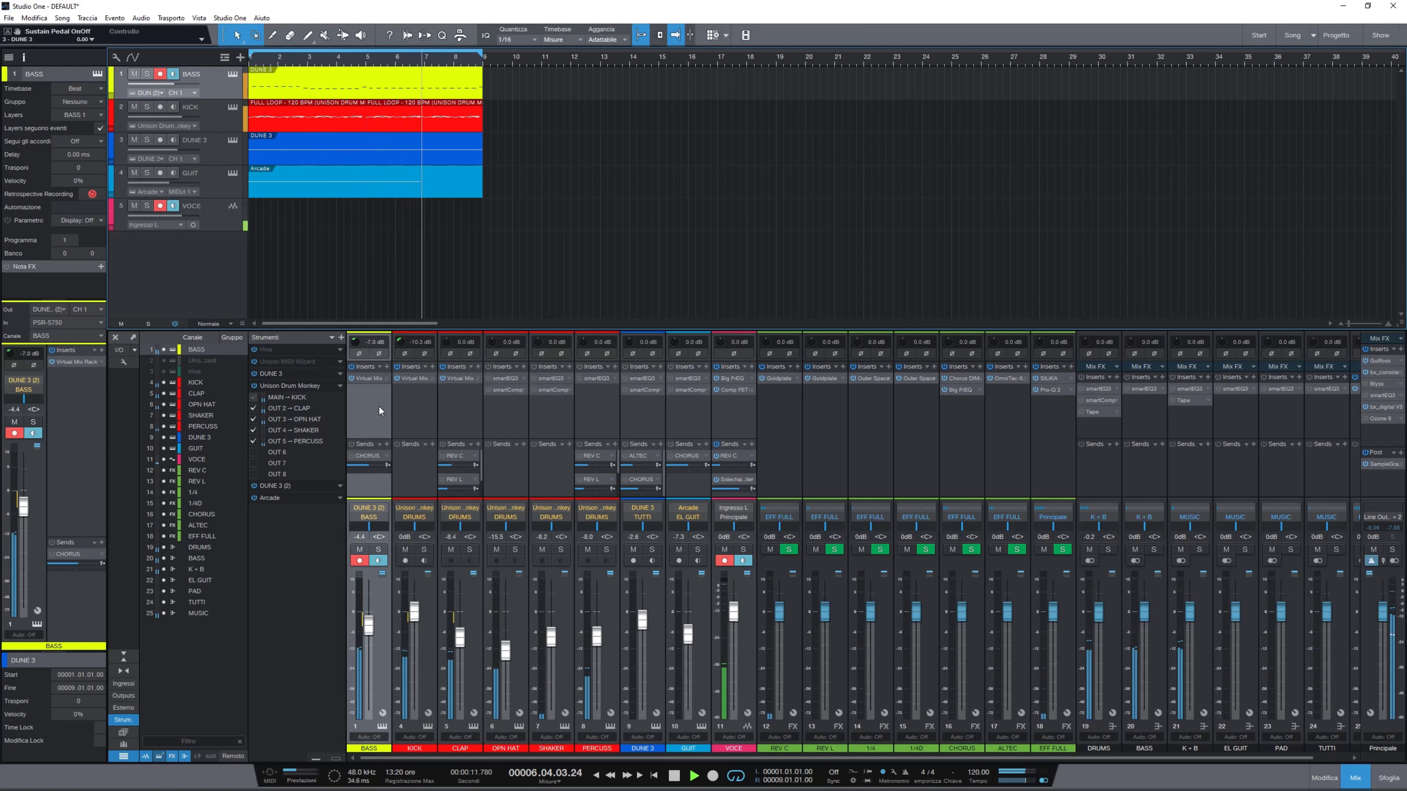
click(366, 379)
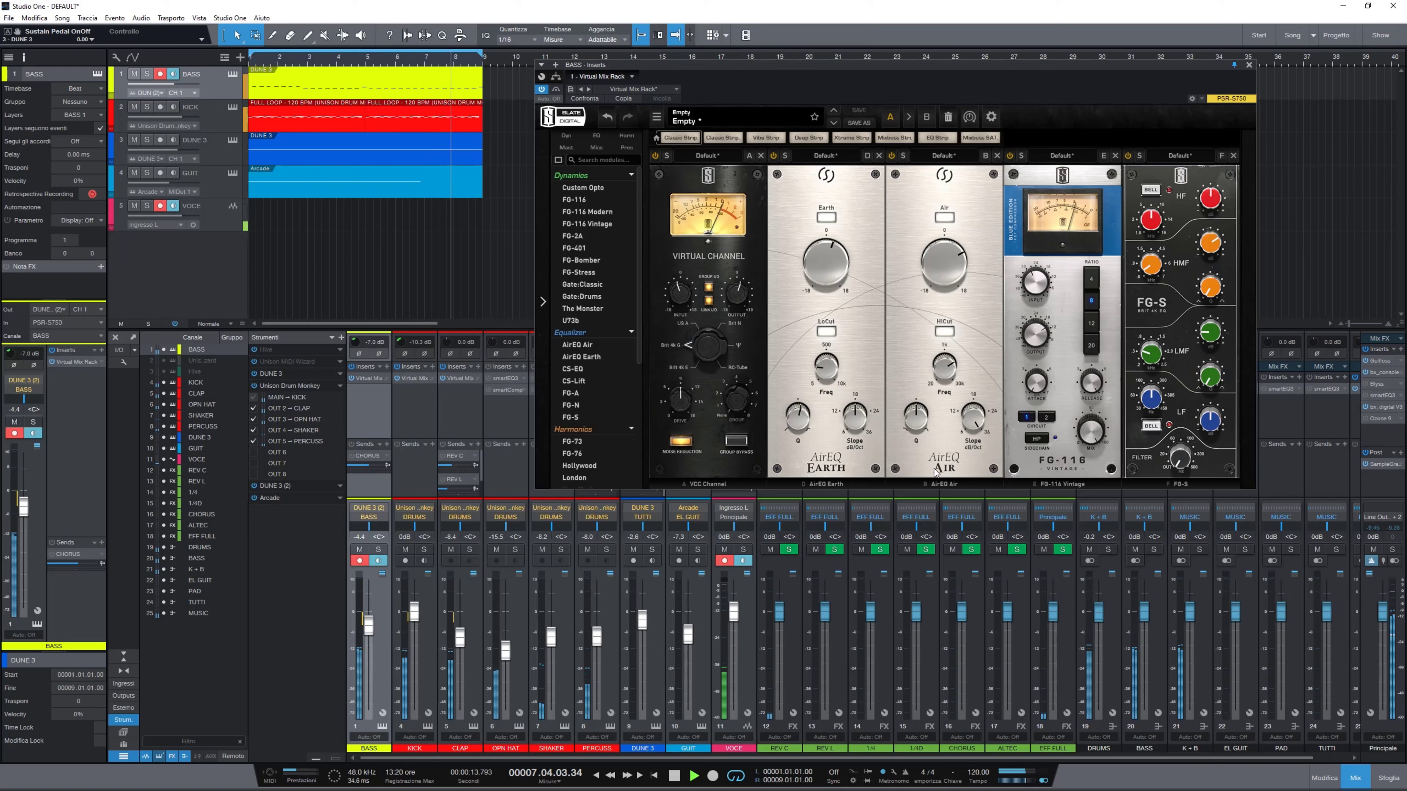
mouse_move(1044, 344)
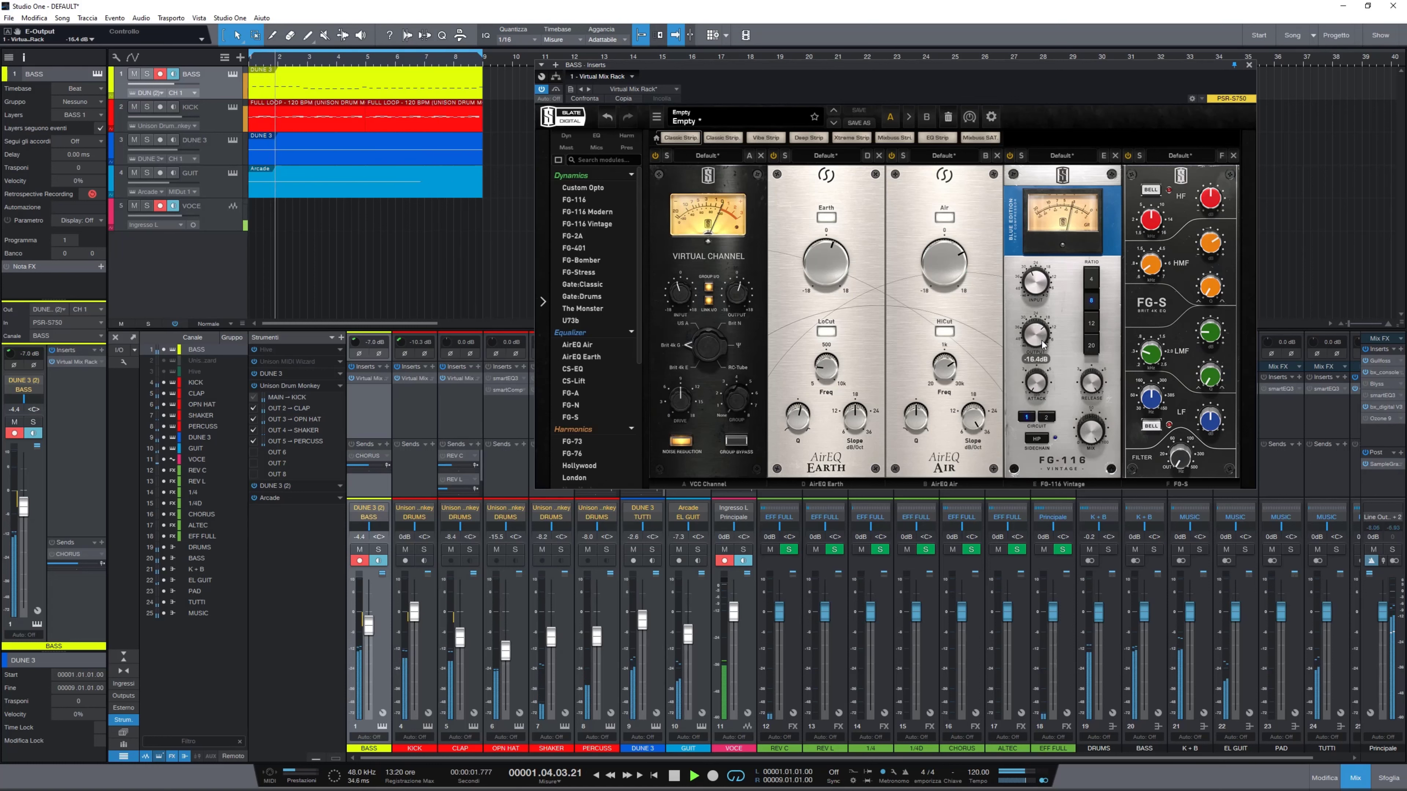
drag(1044, 344, 1052, 347)
mouse_move(1049, 342)
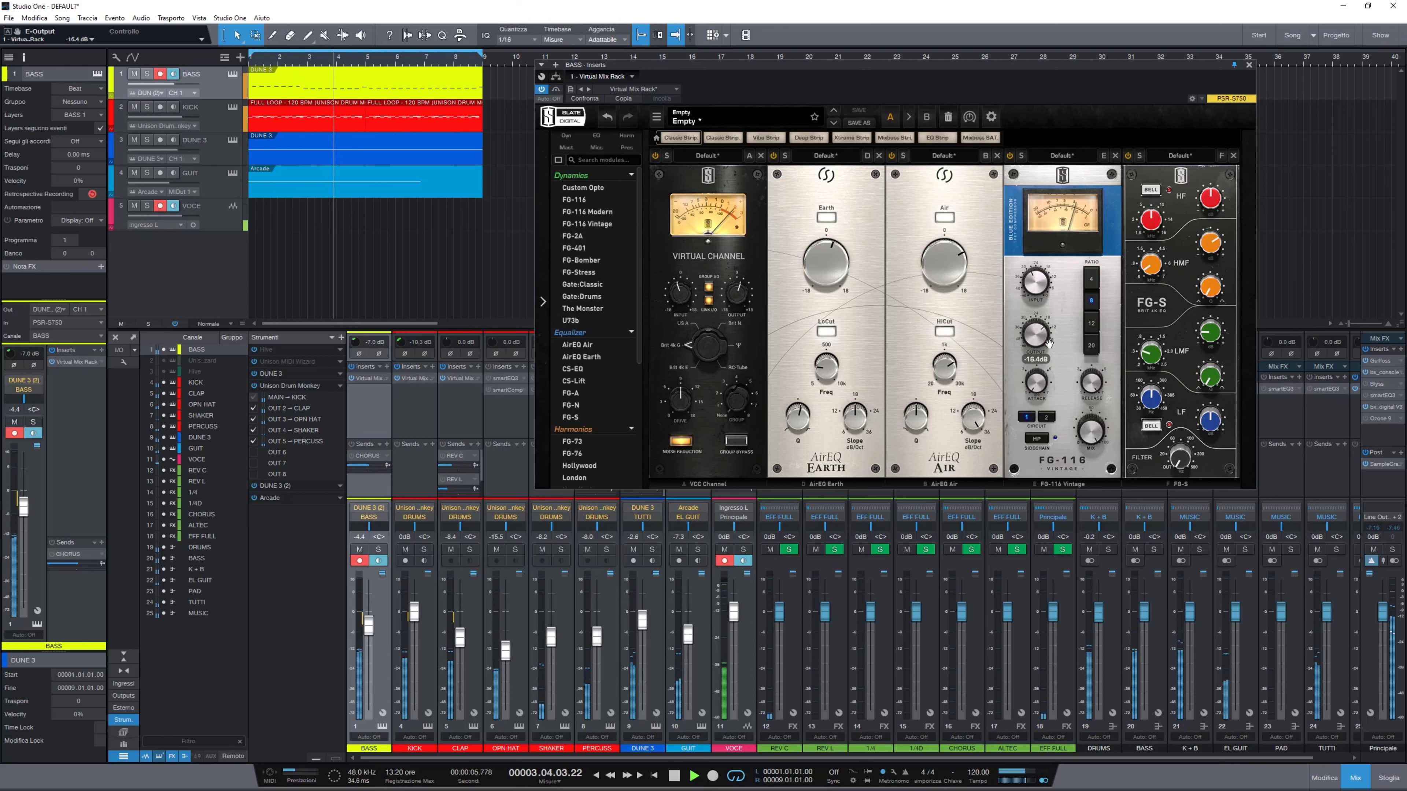
click(1248, 65)
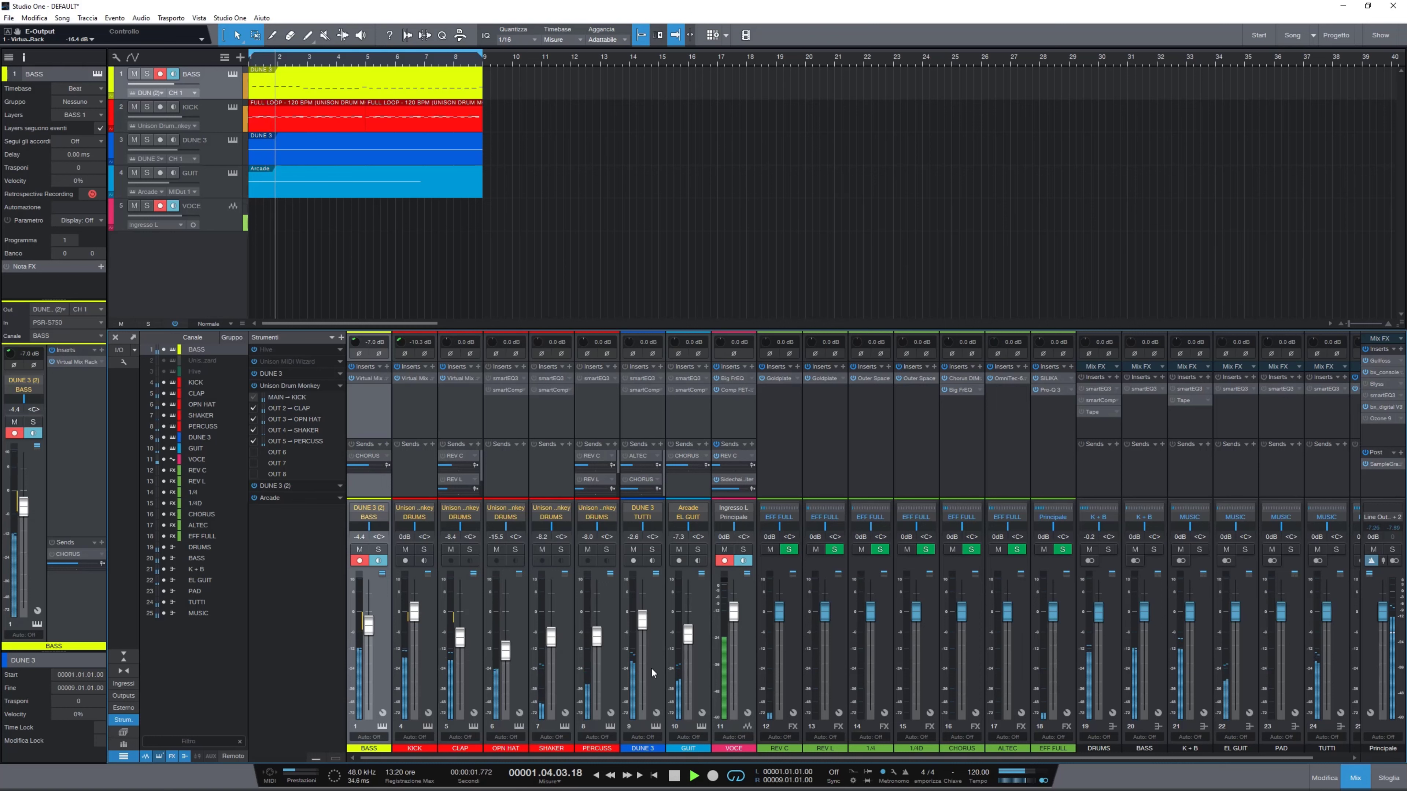
Step: Solo the DUNE 3 channel and remove all of its insert effects
click(645, 581)
click(652, 549)
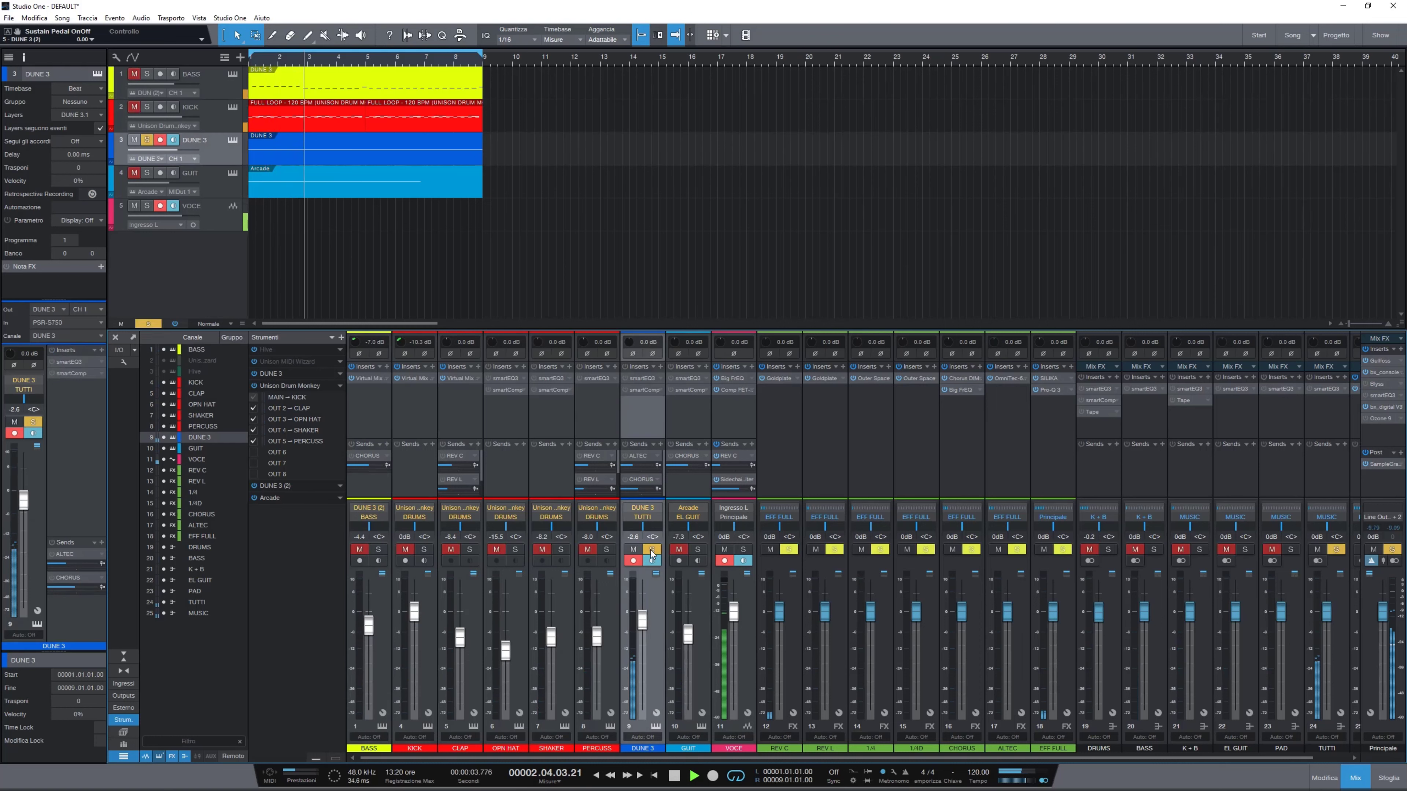
click(653, 367)
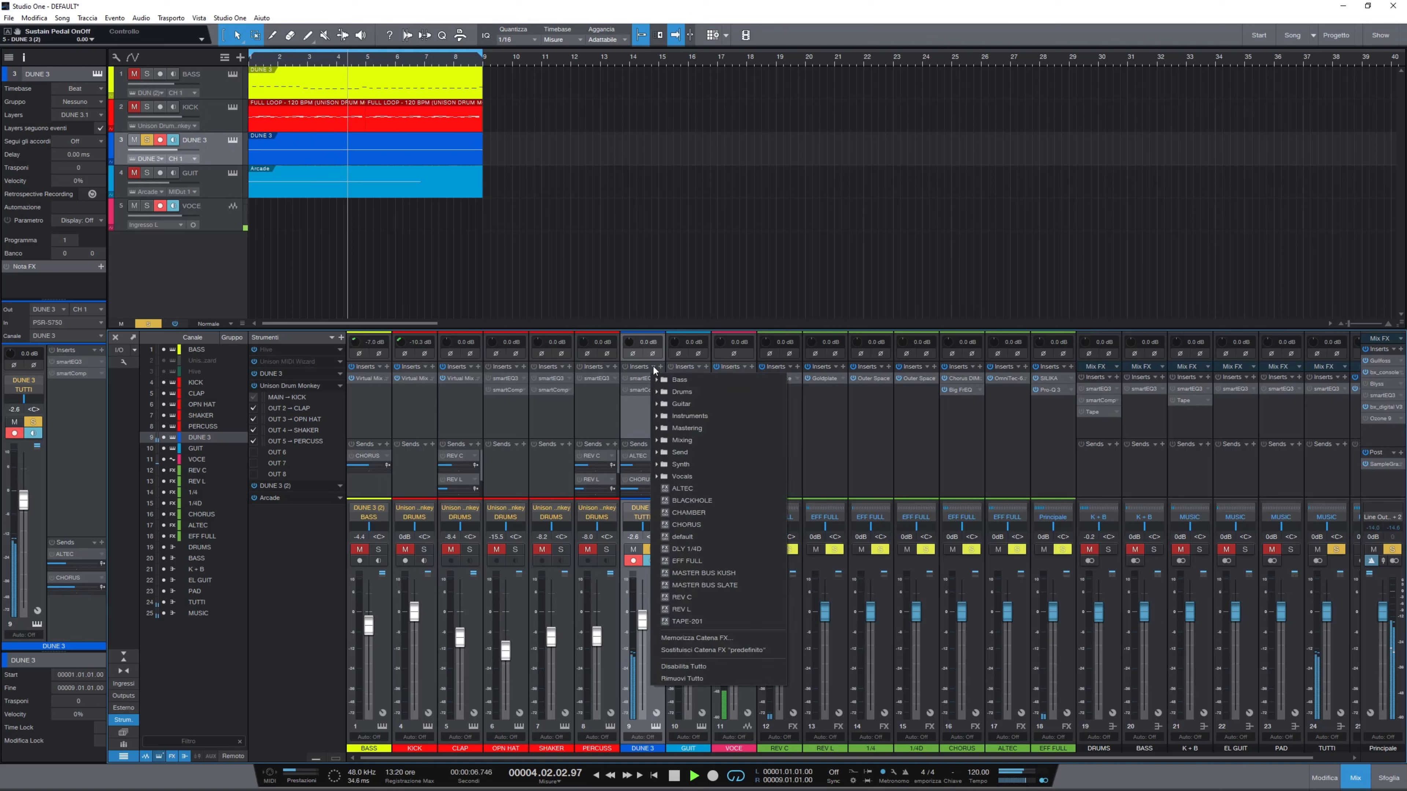
click(682, 678)
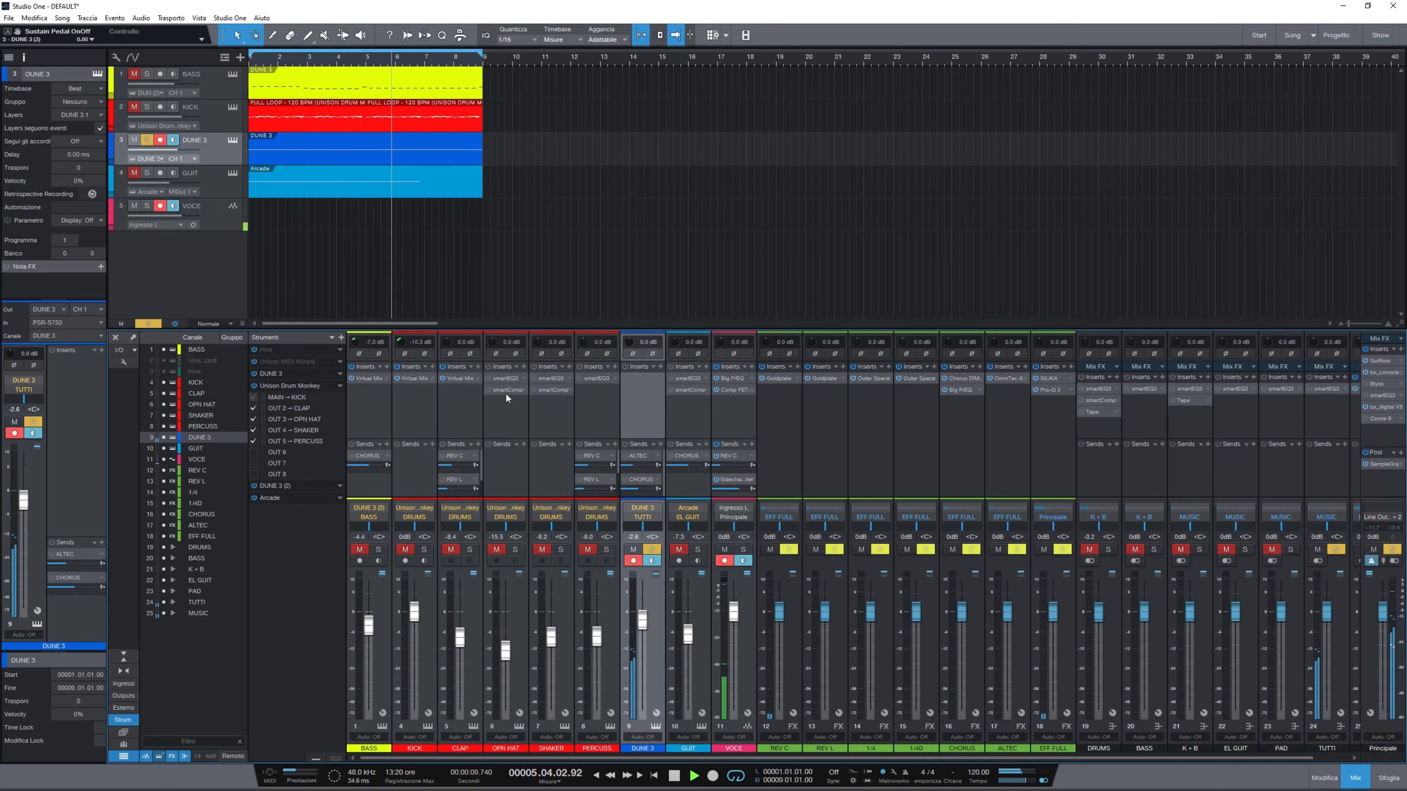
Step: Copy the KICK channel's Virtual Mix Rack to DUNE 3 and empty its FG-S and FG-116 slots, keeping VCC Channel
drag(421, 381, 654, 381)
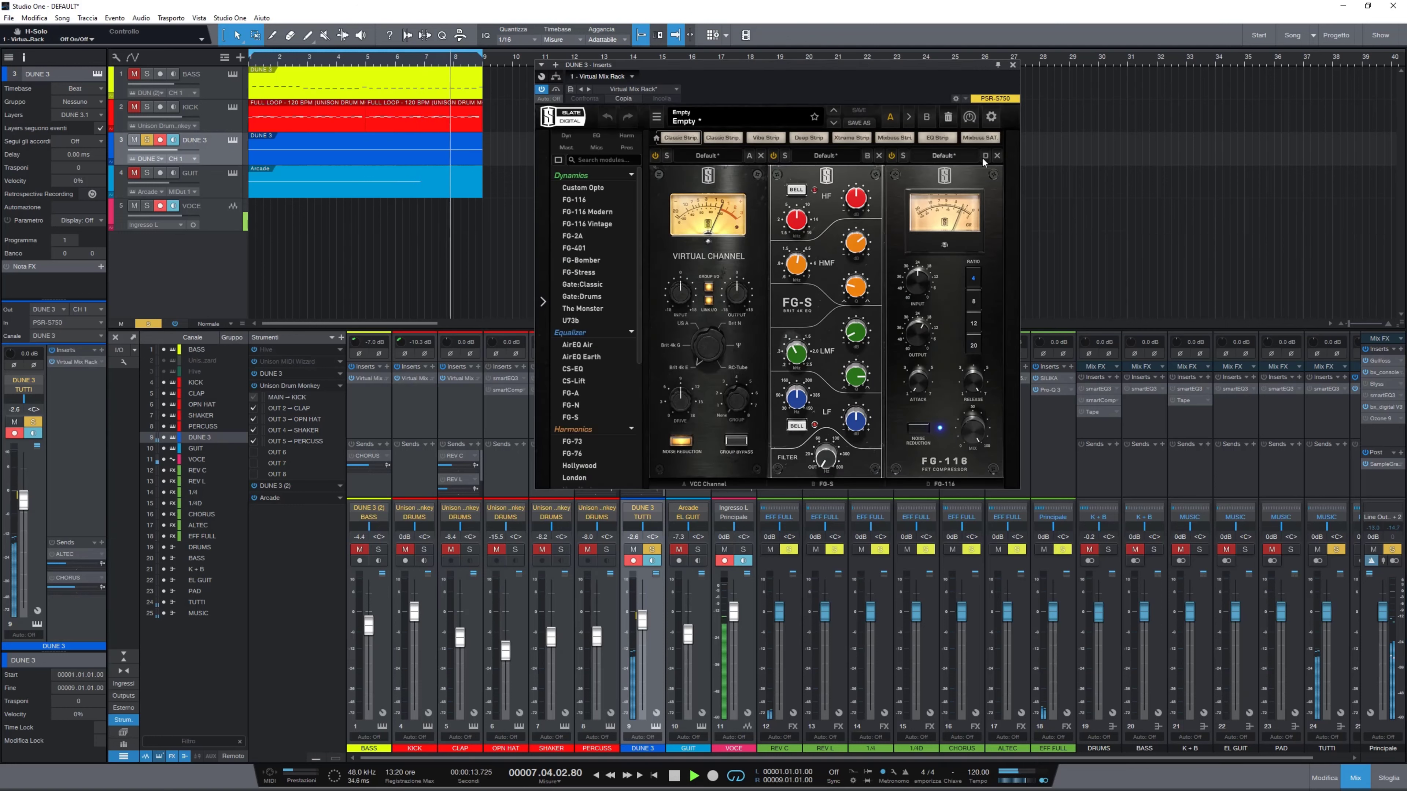
click(879, 156)
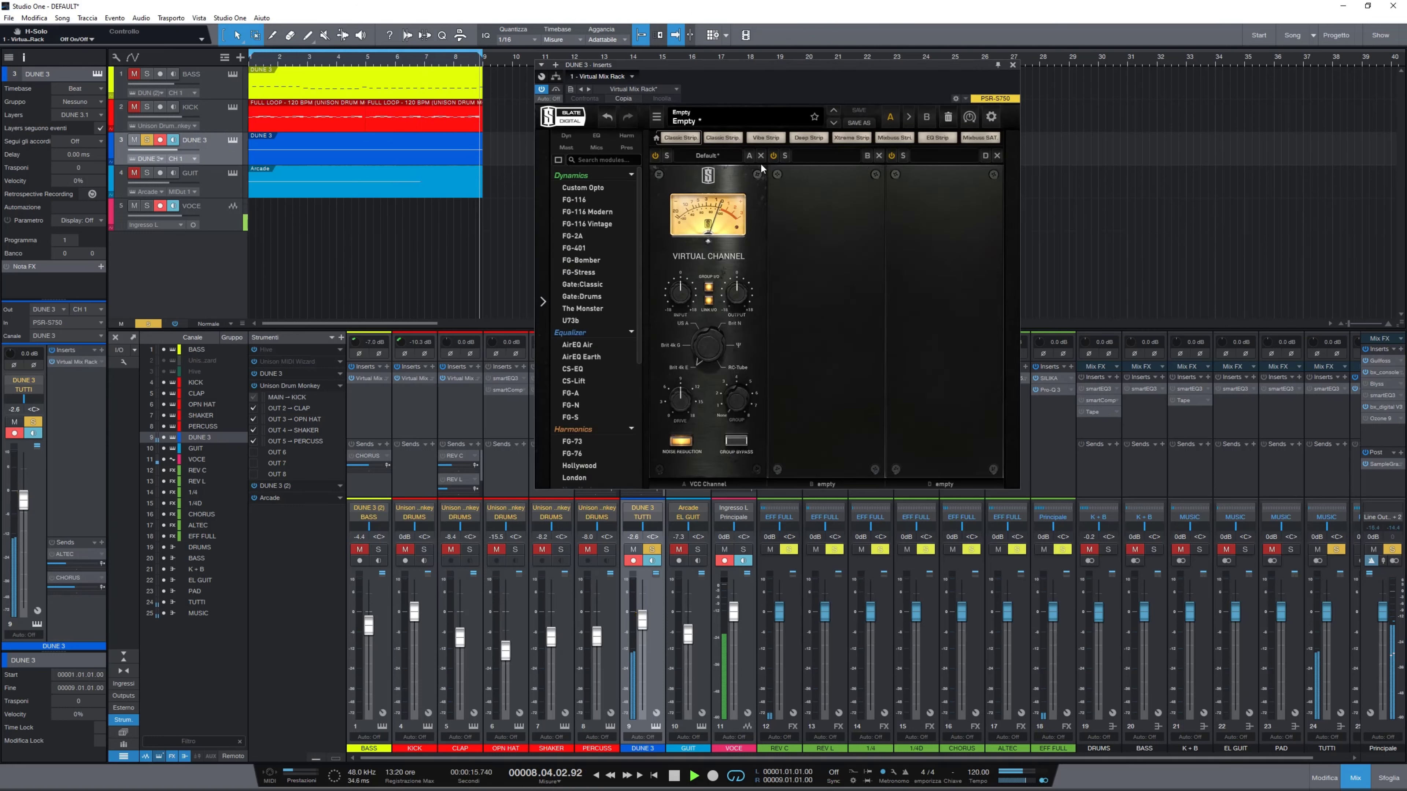
drag(745, 64, 982, 98)
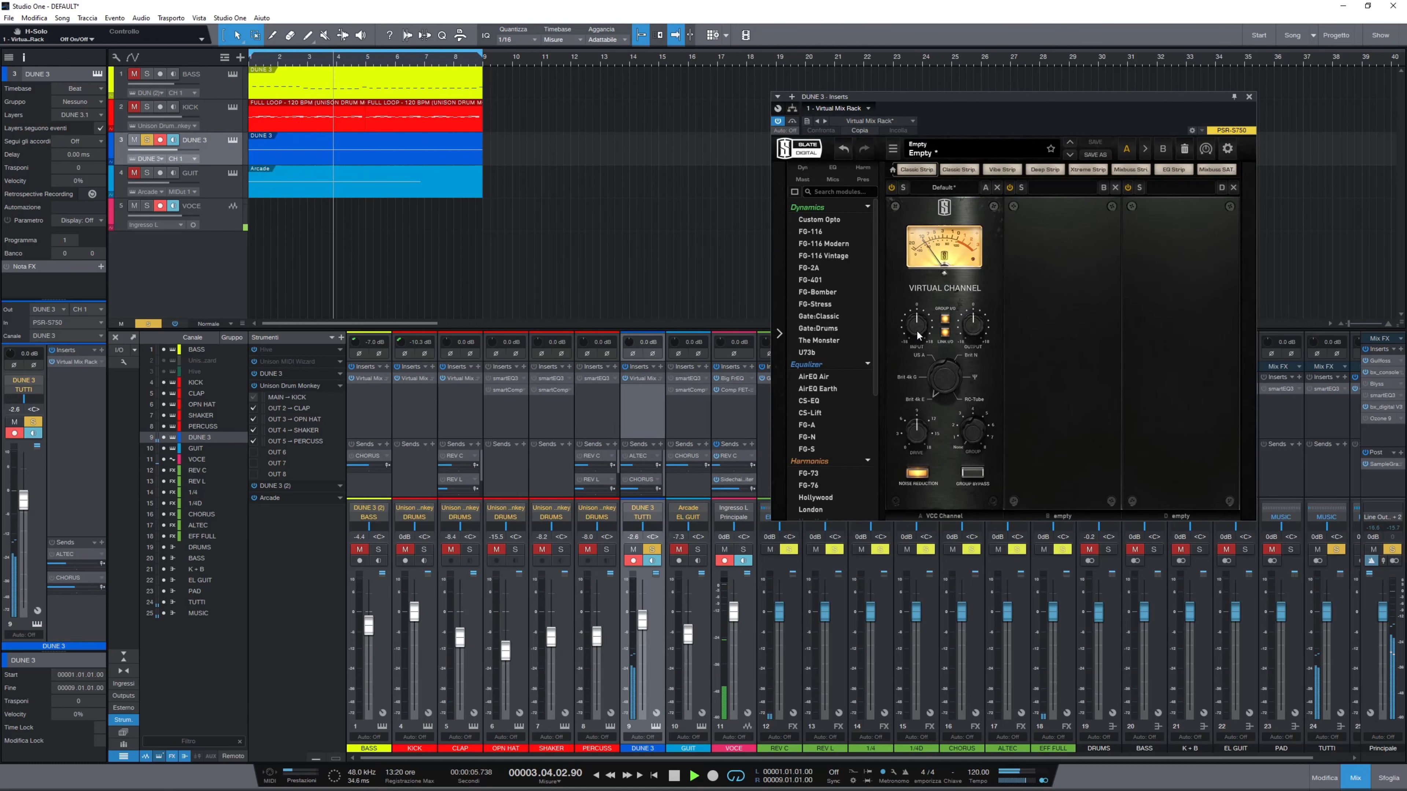
Step: Raise the VCC Channel Input on DUNE 3 and compare the module switched off and on
mouse_move(917, 336)
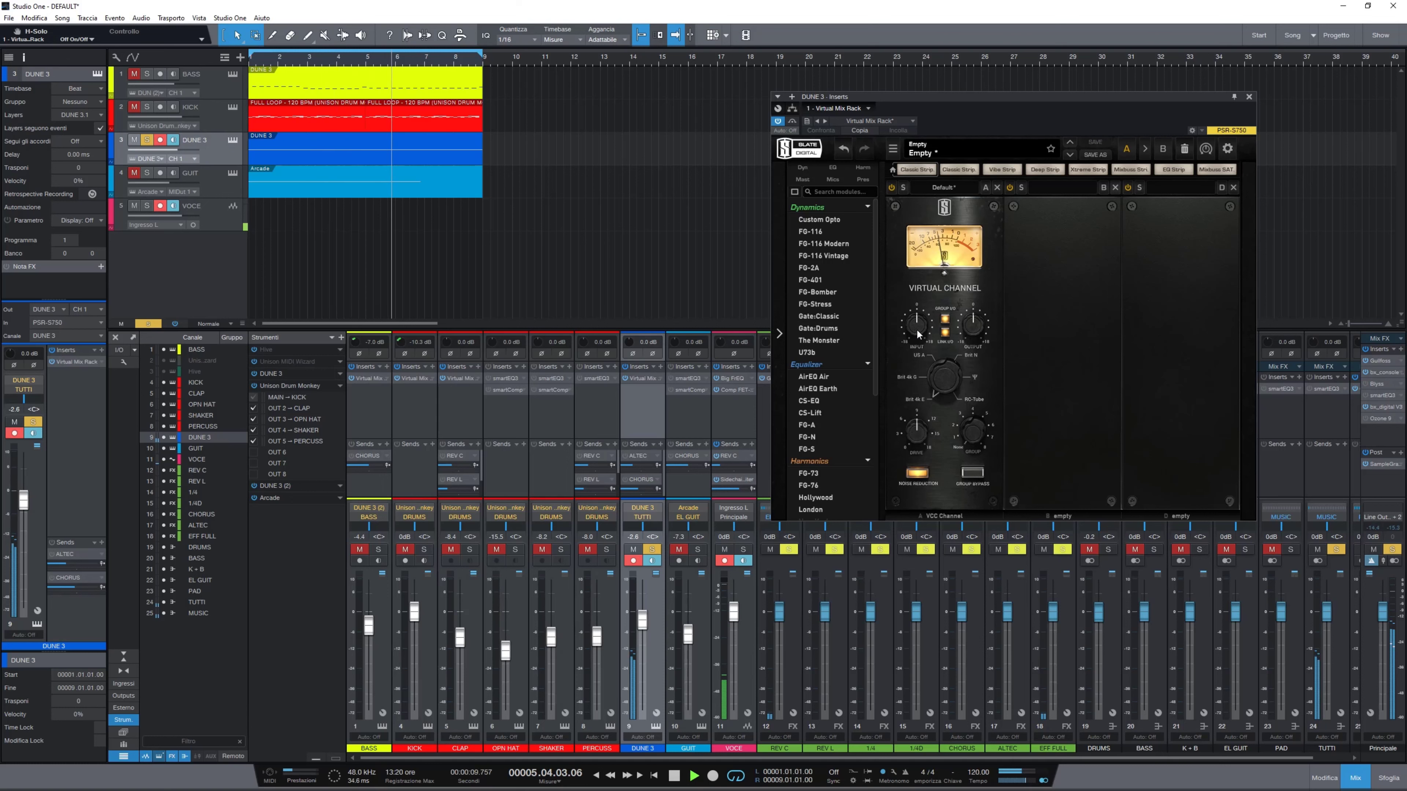
drag(918, 334, 918, 323)
click(892, 188)
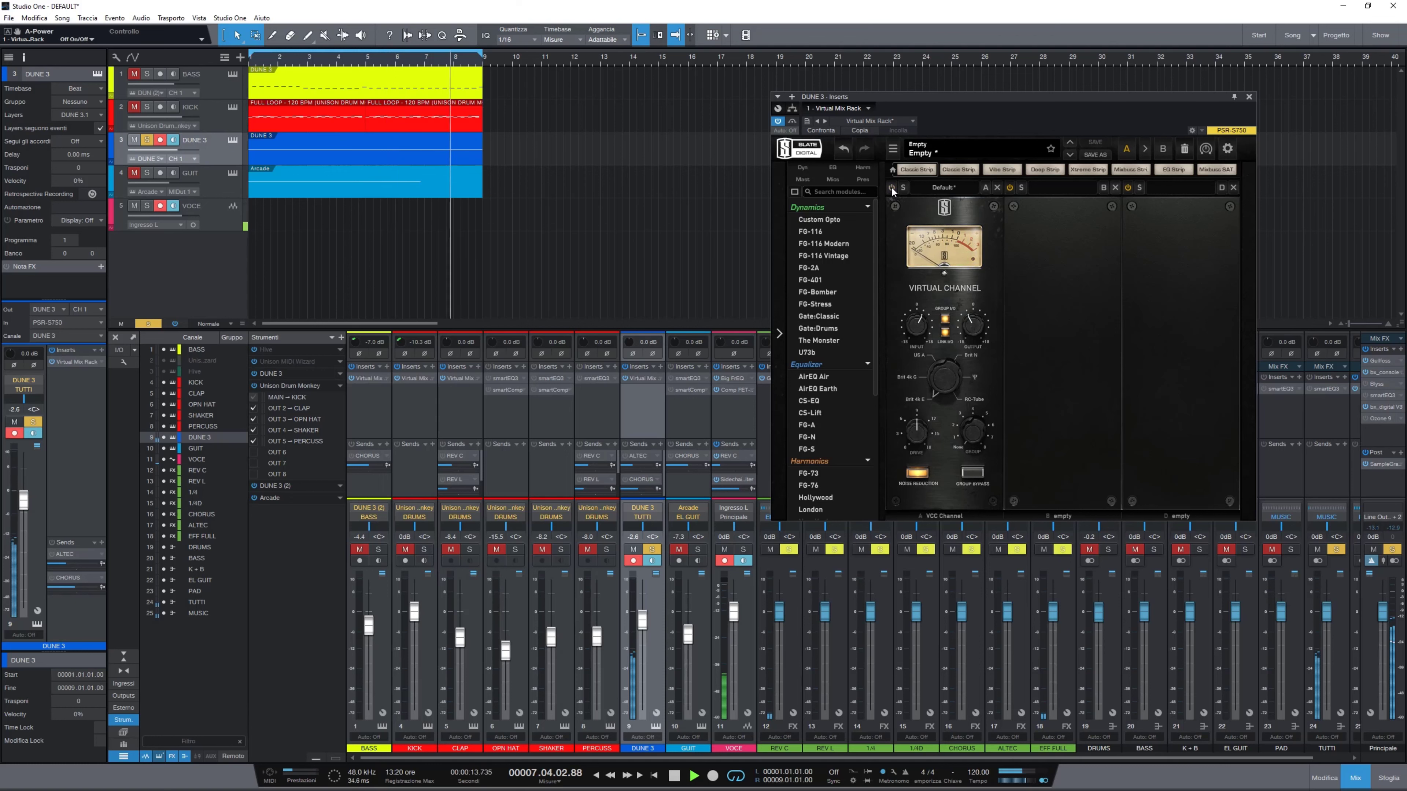
click(892, 188)
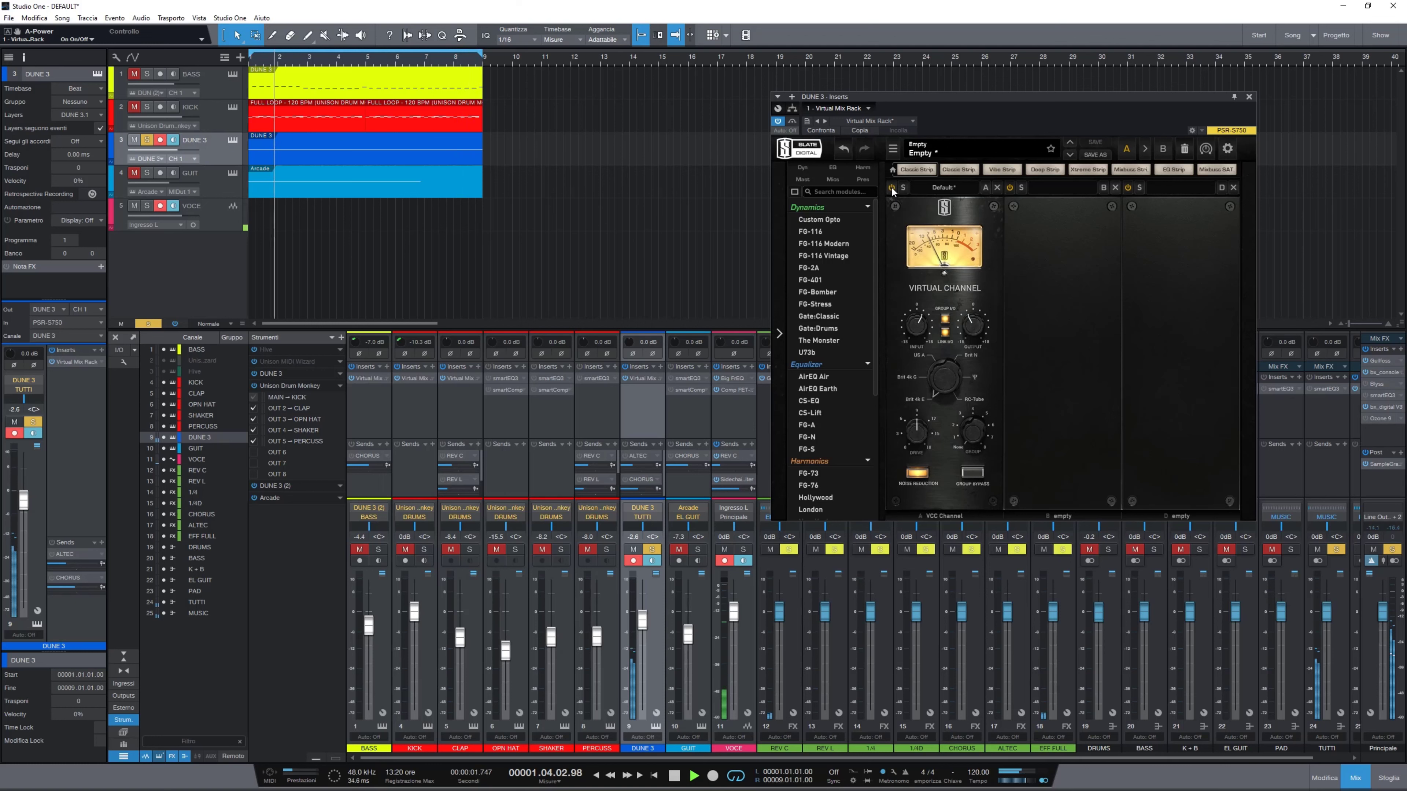
click(892, 189)
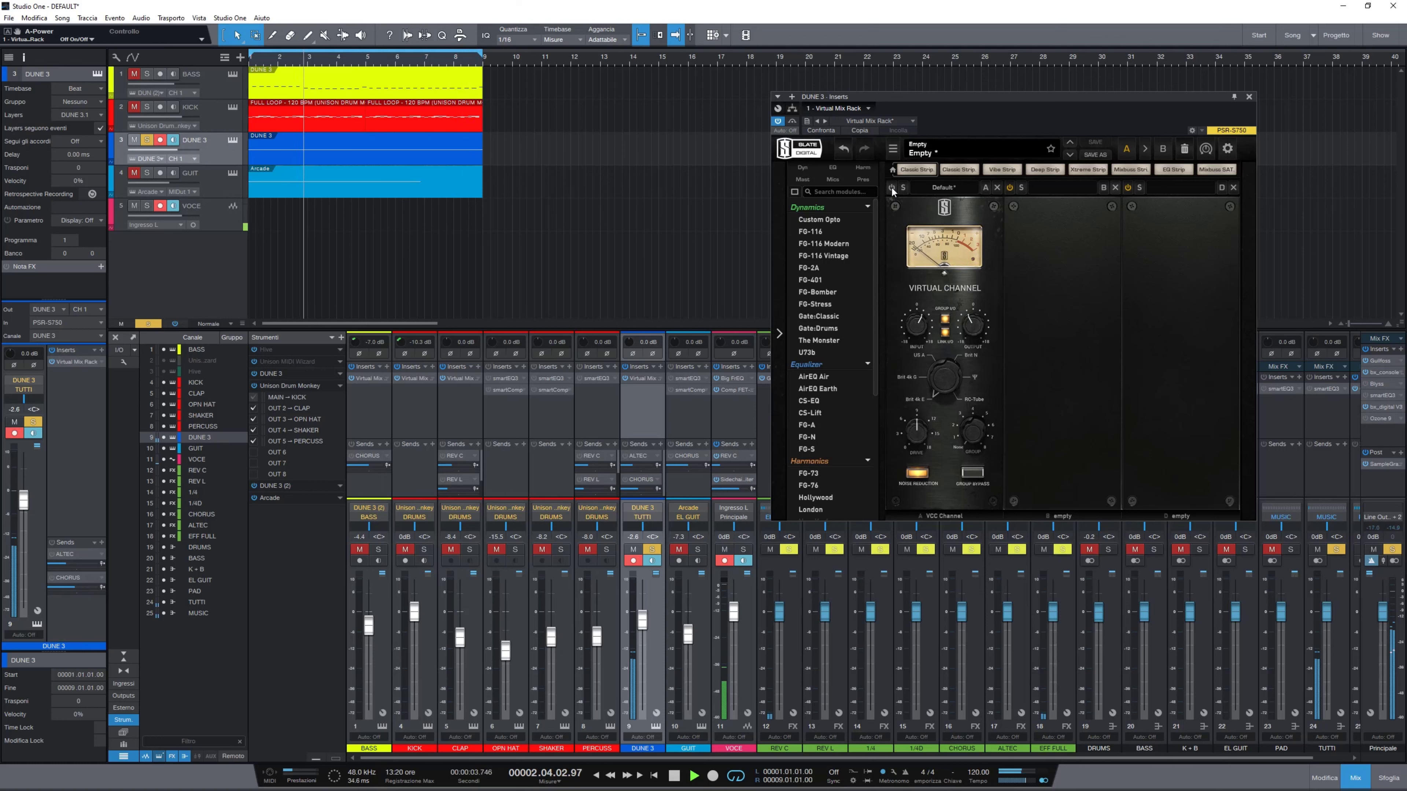
click(892, 189)
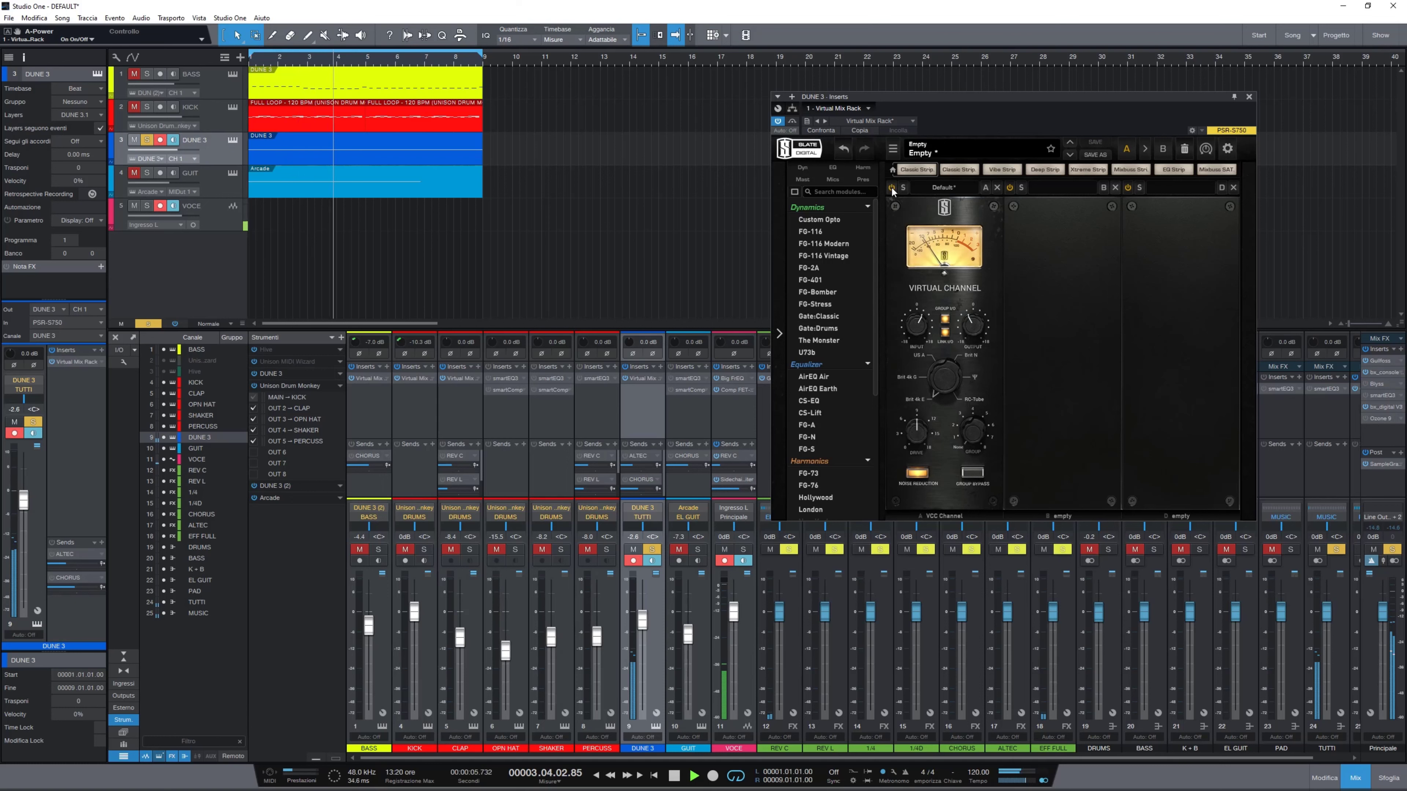
click(892, 189)
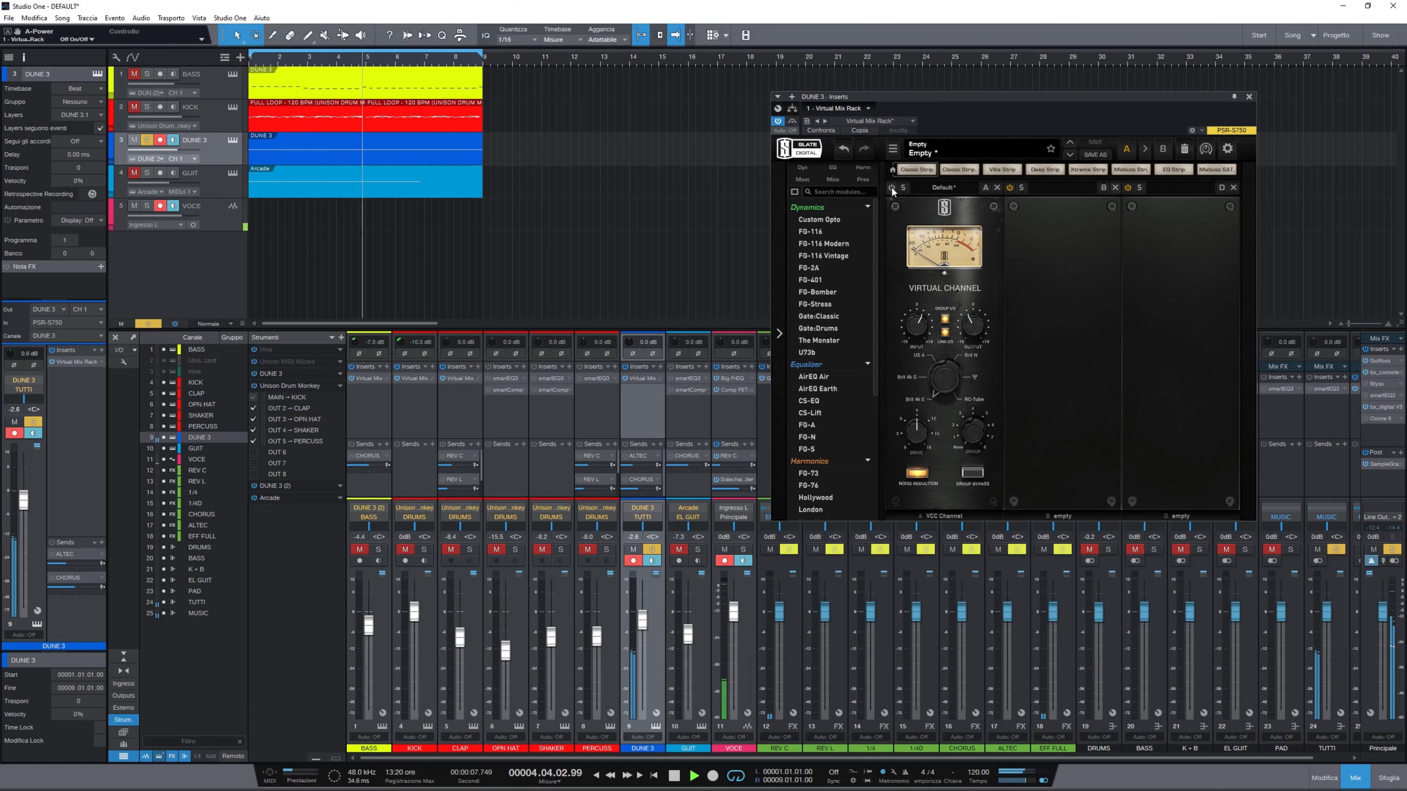
click(892, 189)
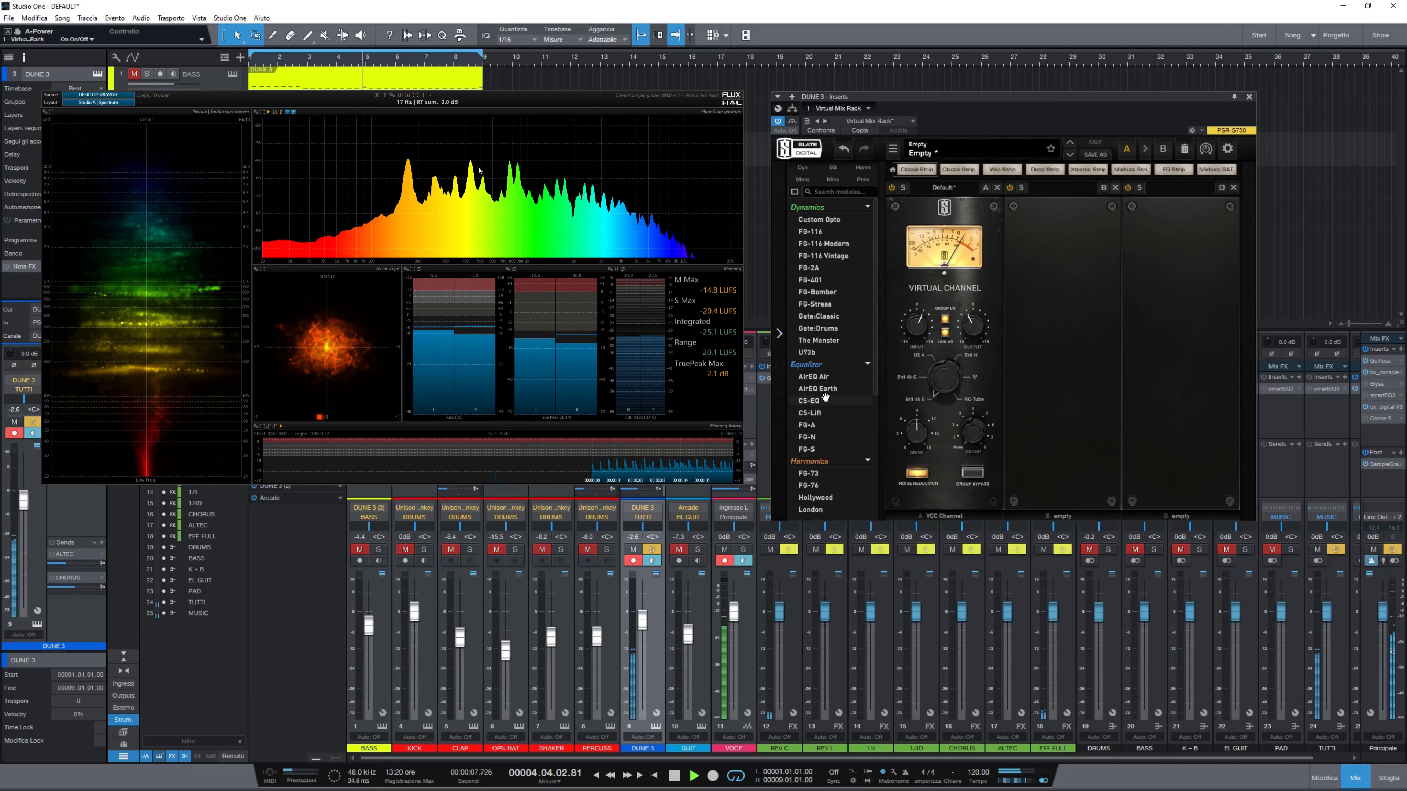
Step: Load FG-S after VCC Channel in the DUNE 3 rack and adjust its high-pass filter
drag(806, 449, 1051, 455)
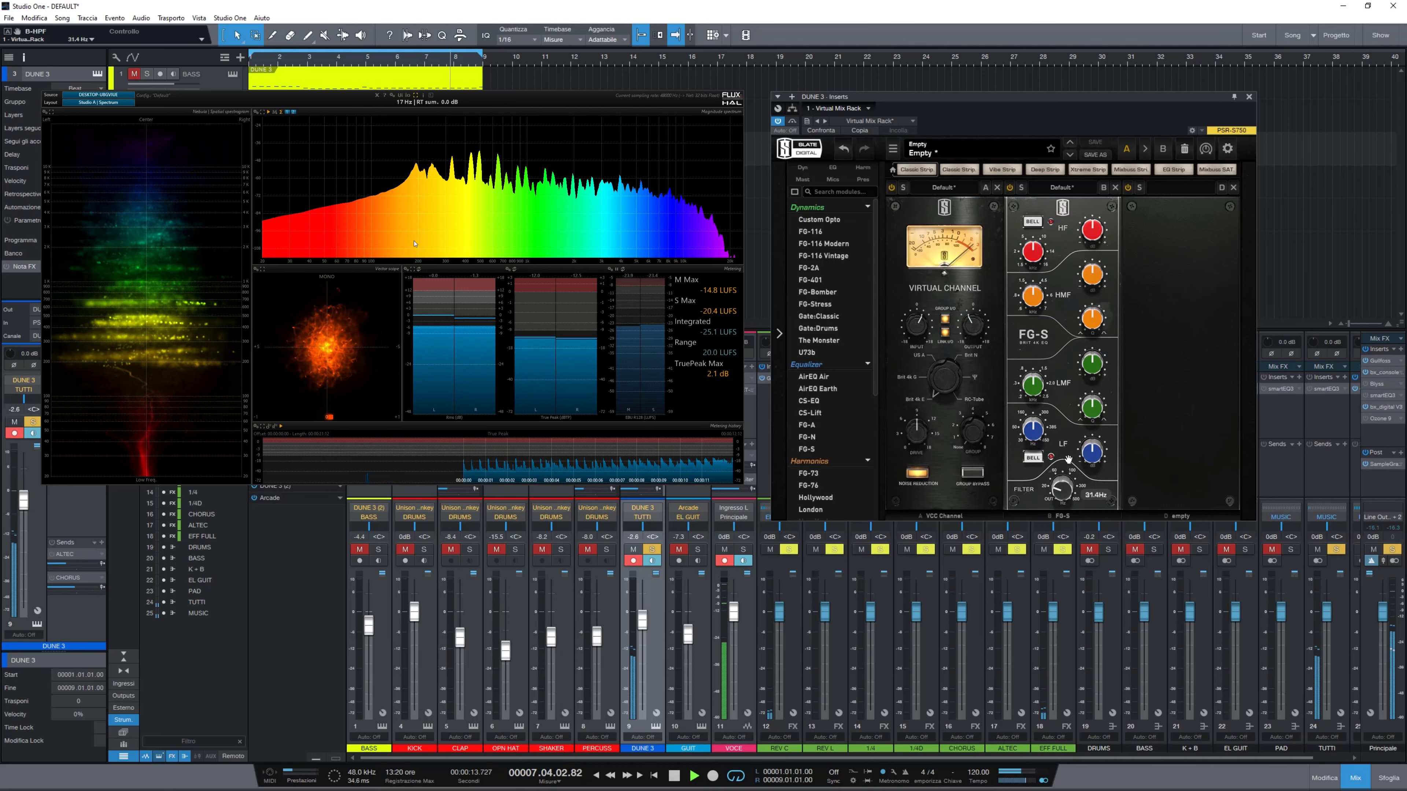
mouse_move(1068, 495)
mouse_down()
mouse_move(1068, 449)
mouse_move(1067, 490)
mouse_up()
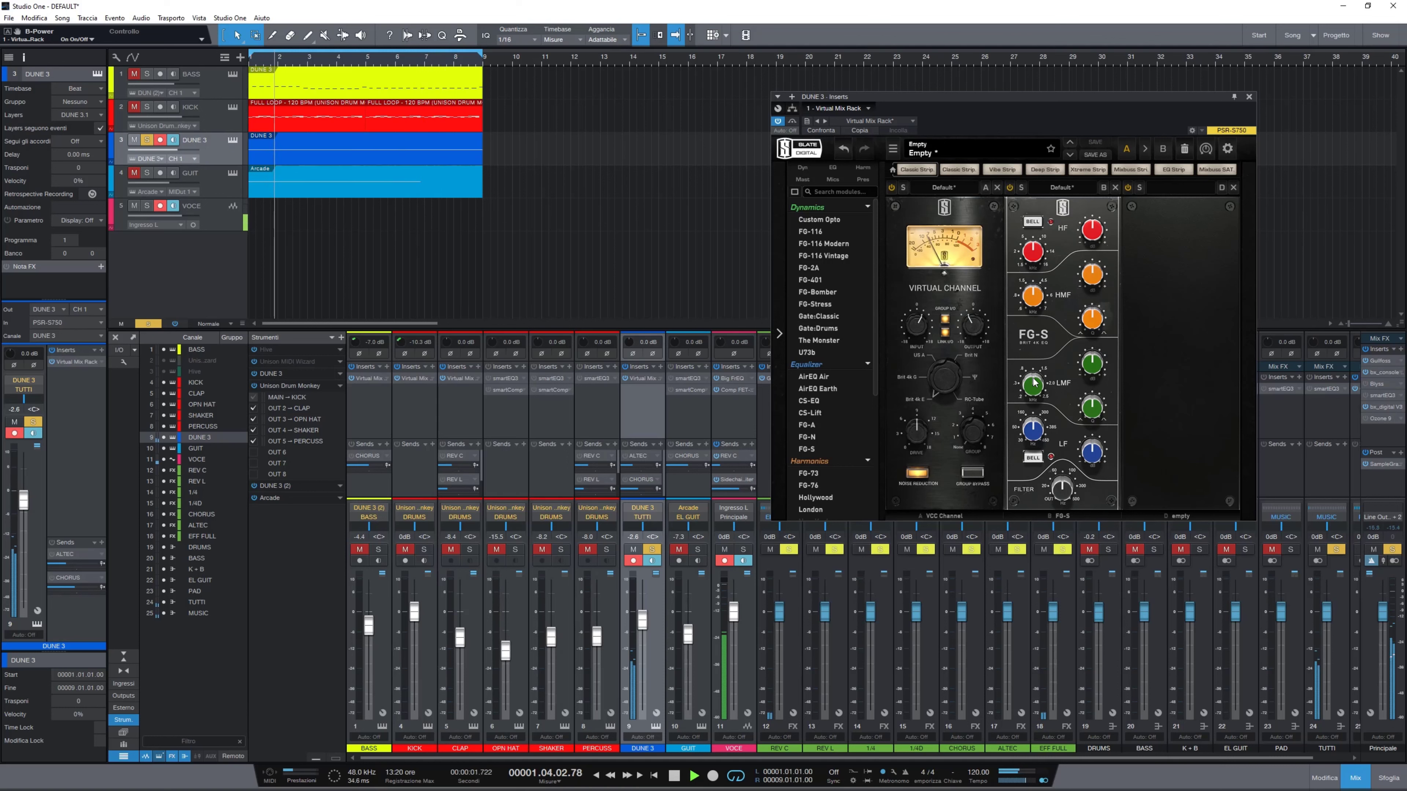
Step: Switch the DUNE 3 FG-S LF band to Bell at 203 Hz with about +7.9 dB gain, comparing the module off and on
mouse_move(1044, 400)
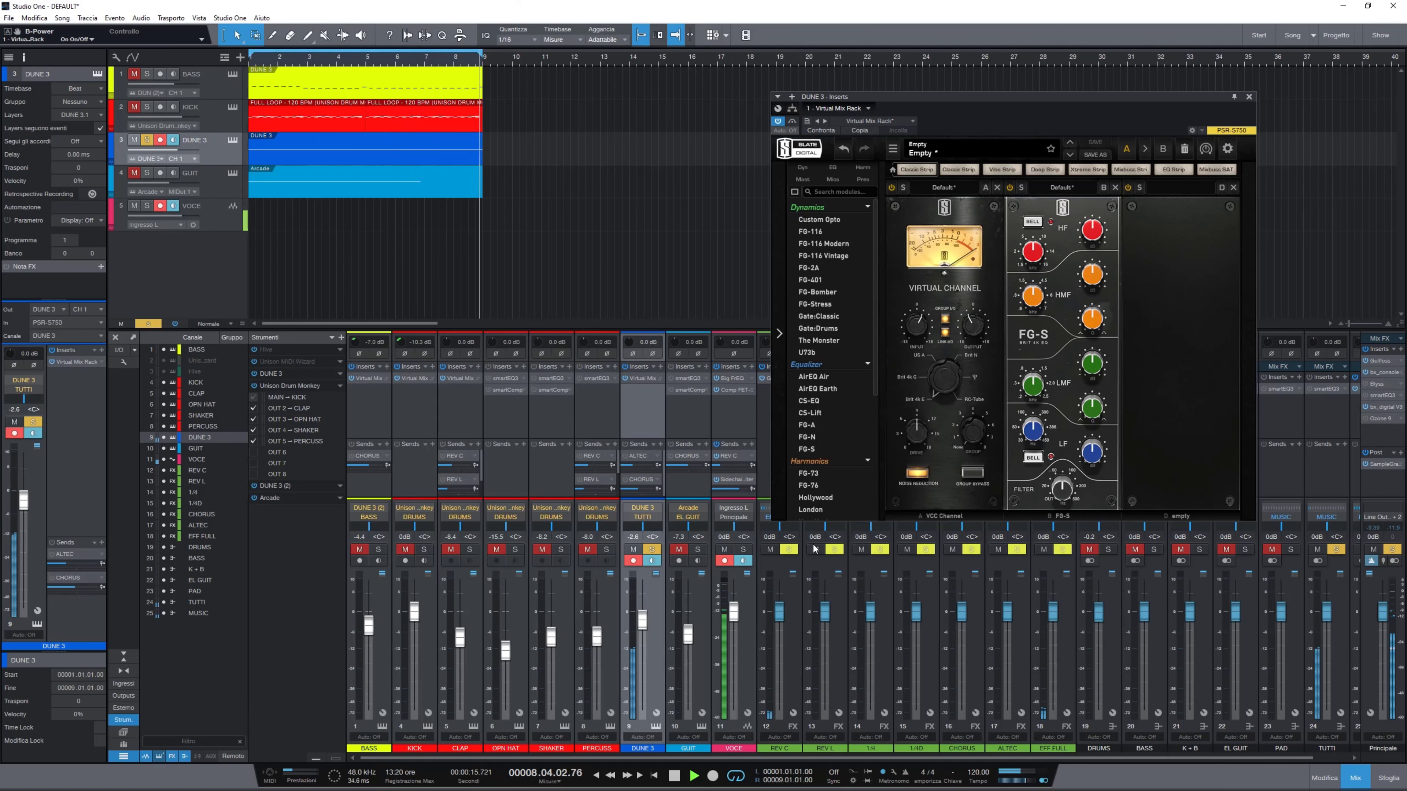
click(1037, 461)
mouse_move(1038, 429)
drag(1039, 430, 1039, 445)
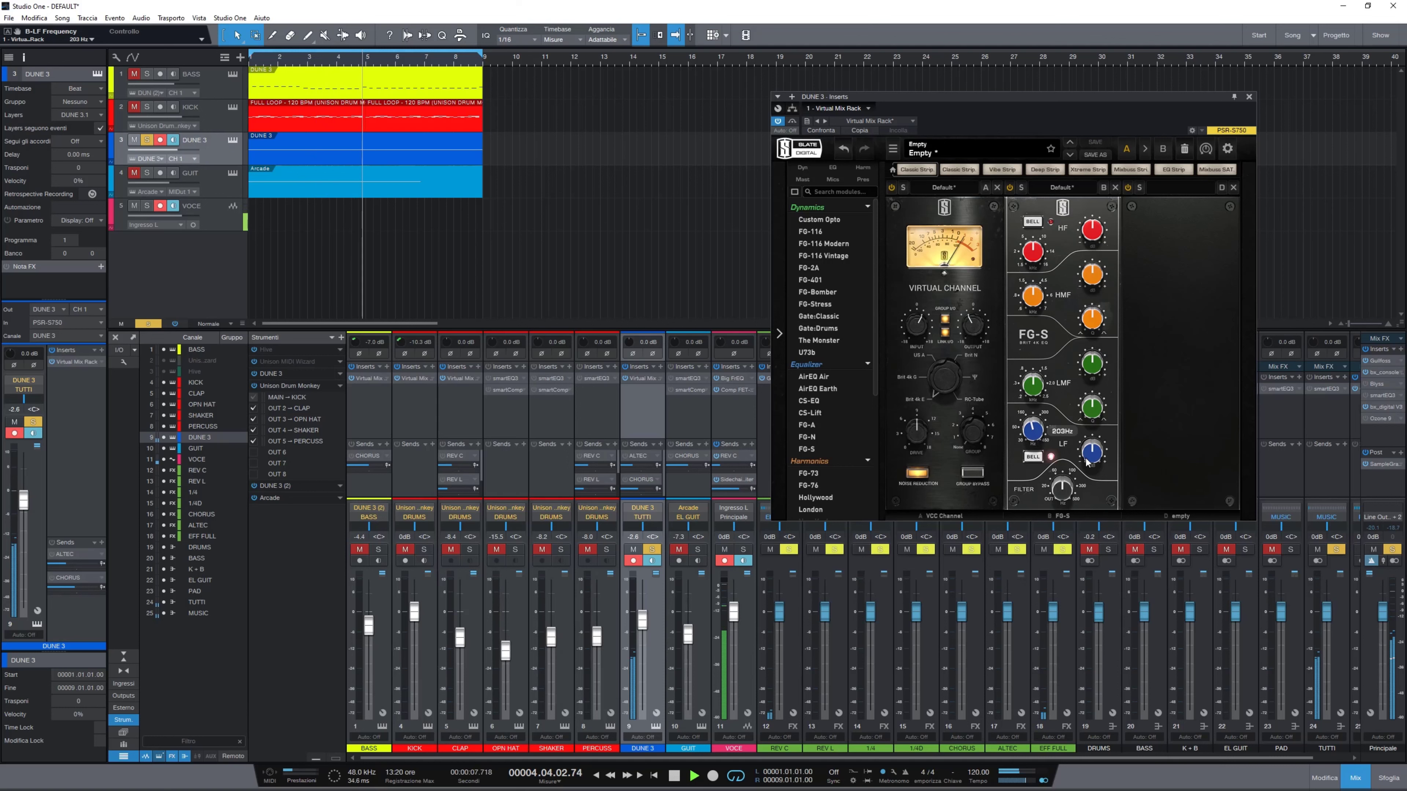
mouse_move(1091, 455)
mouse_move(1091, 454)
mouse_down()
mouse_move(1095, 403)
mouse_move(1091, 433)
mouse_up()
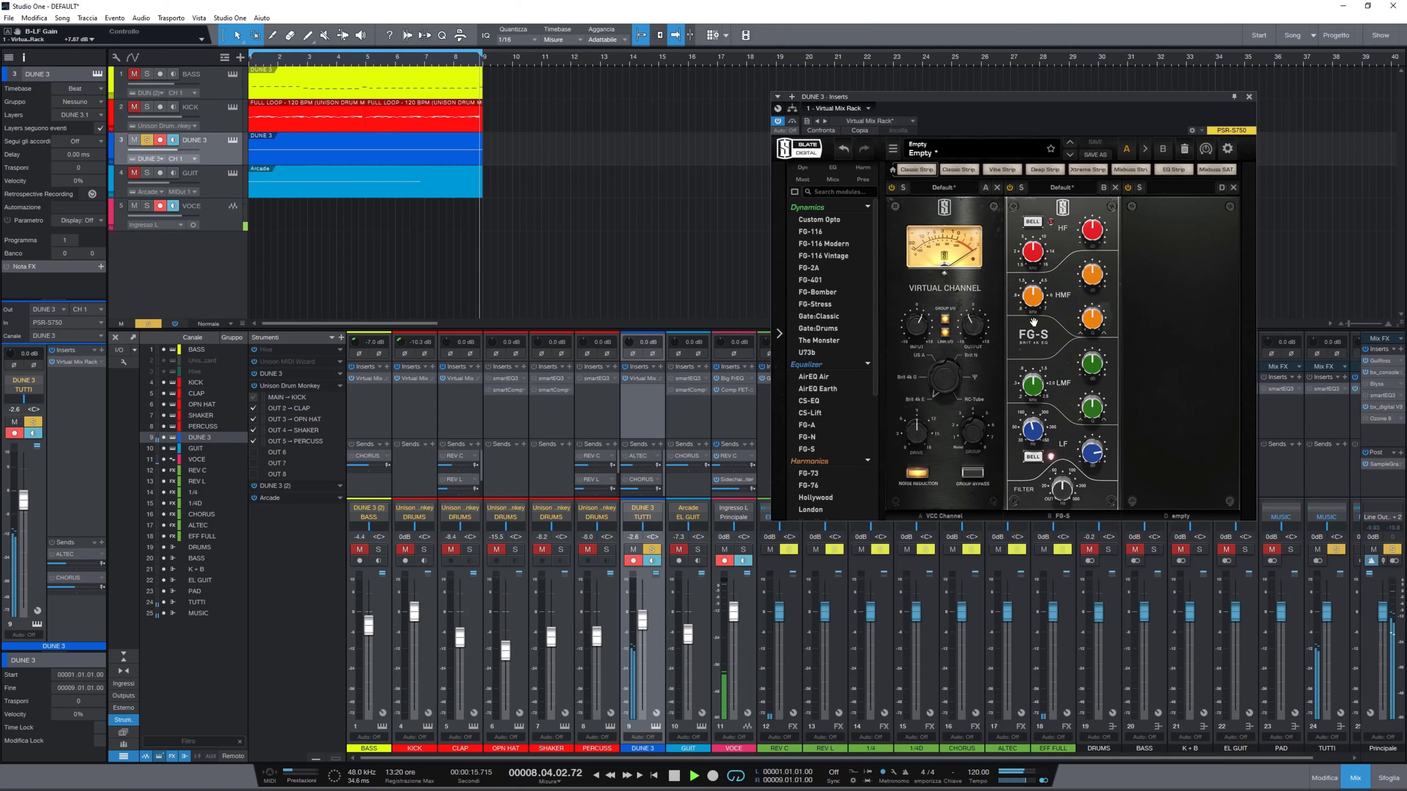
click(1010, 188)
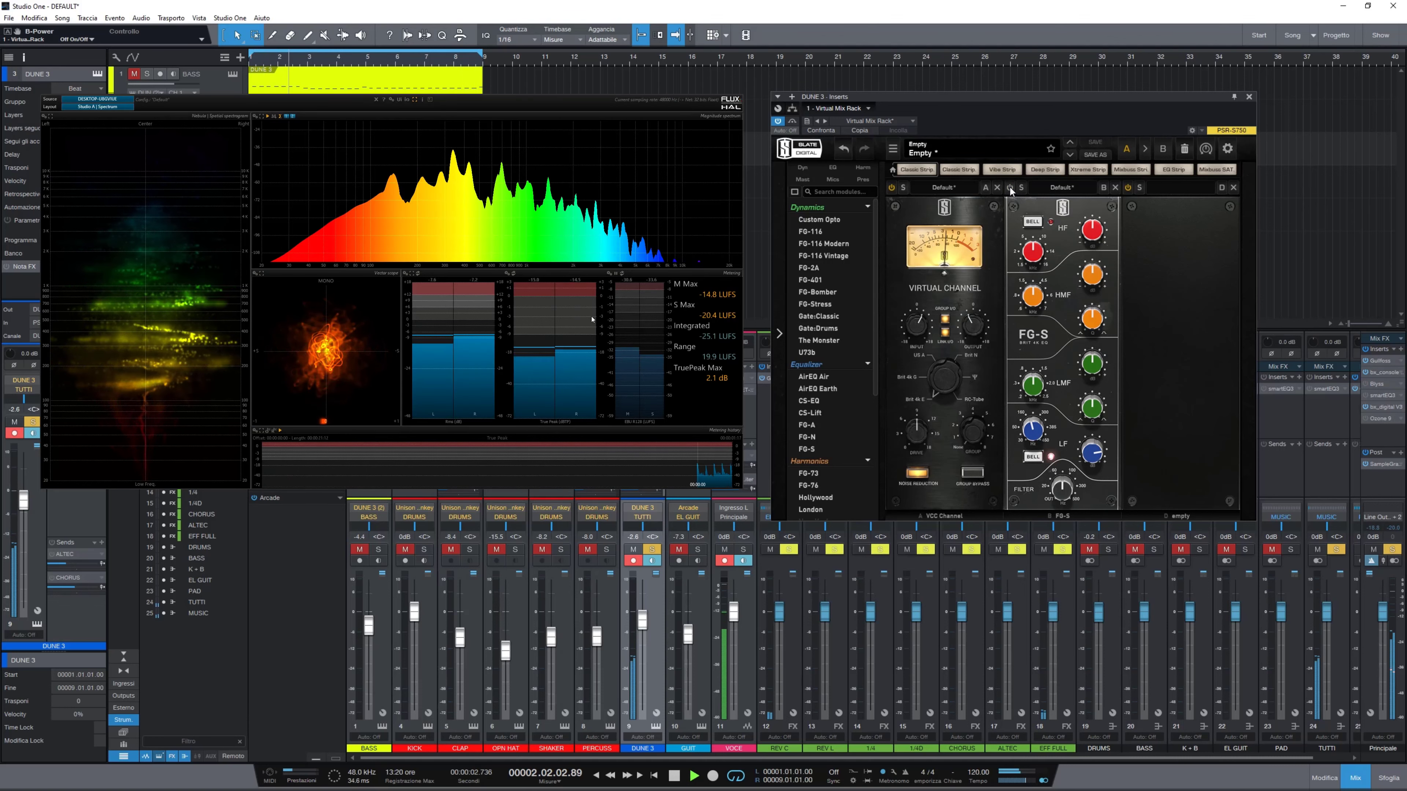
click(1010, 189)
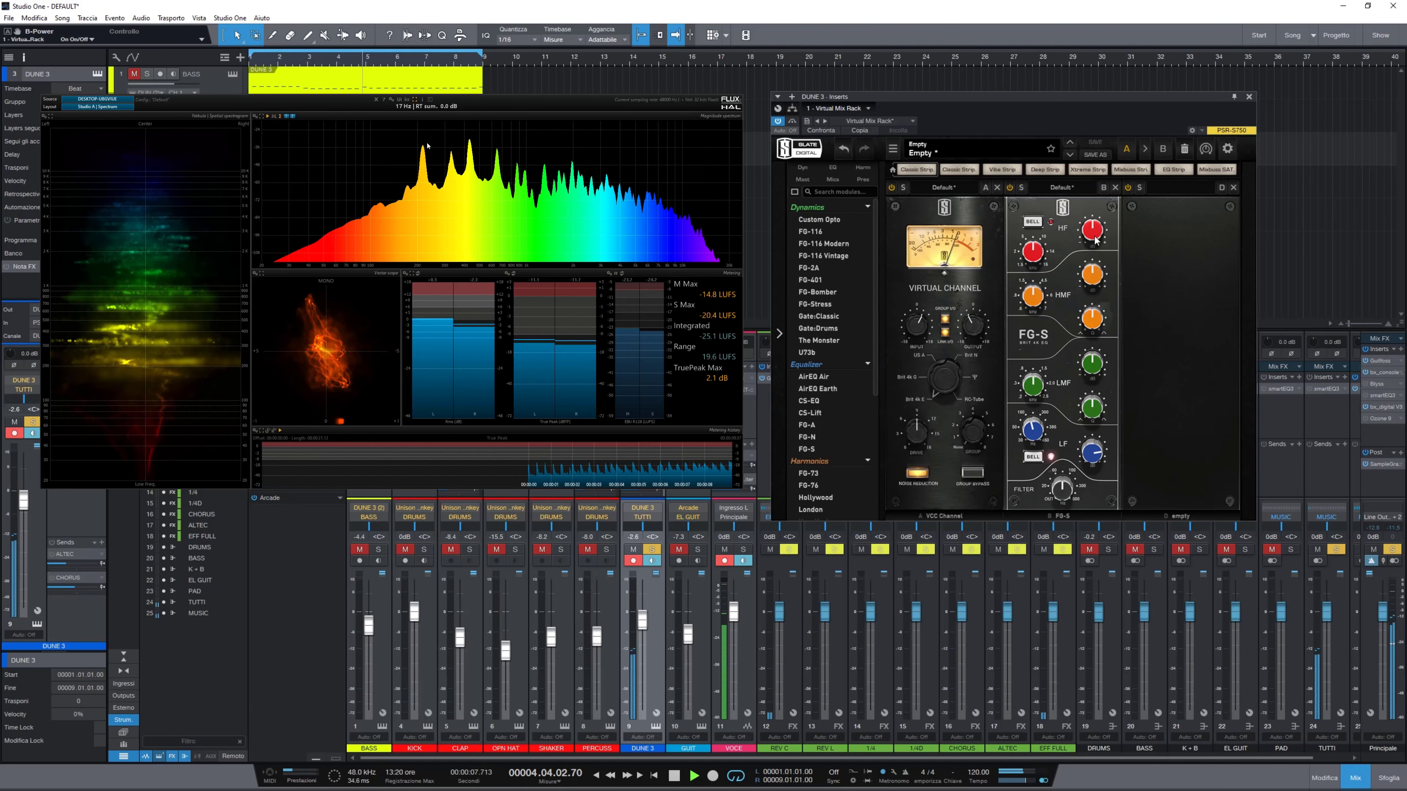
Step: Try a slight HF gain boost on the FG-S module in the DUNE 3 rack
mouse_move(1095, 236)
drag(1096, 237, 1096, 234)
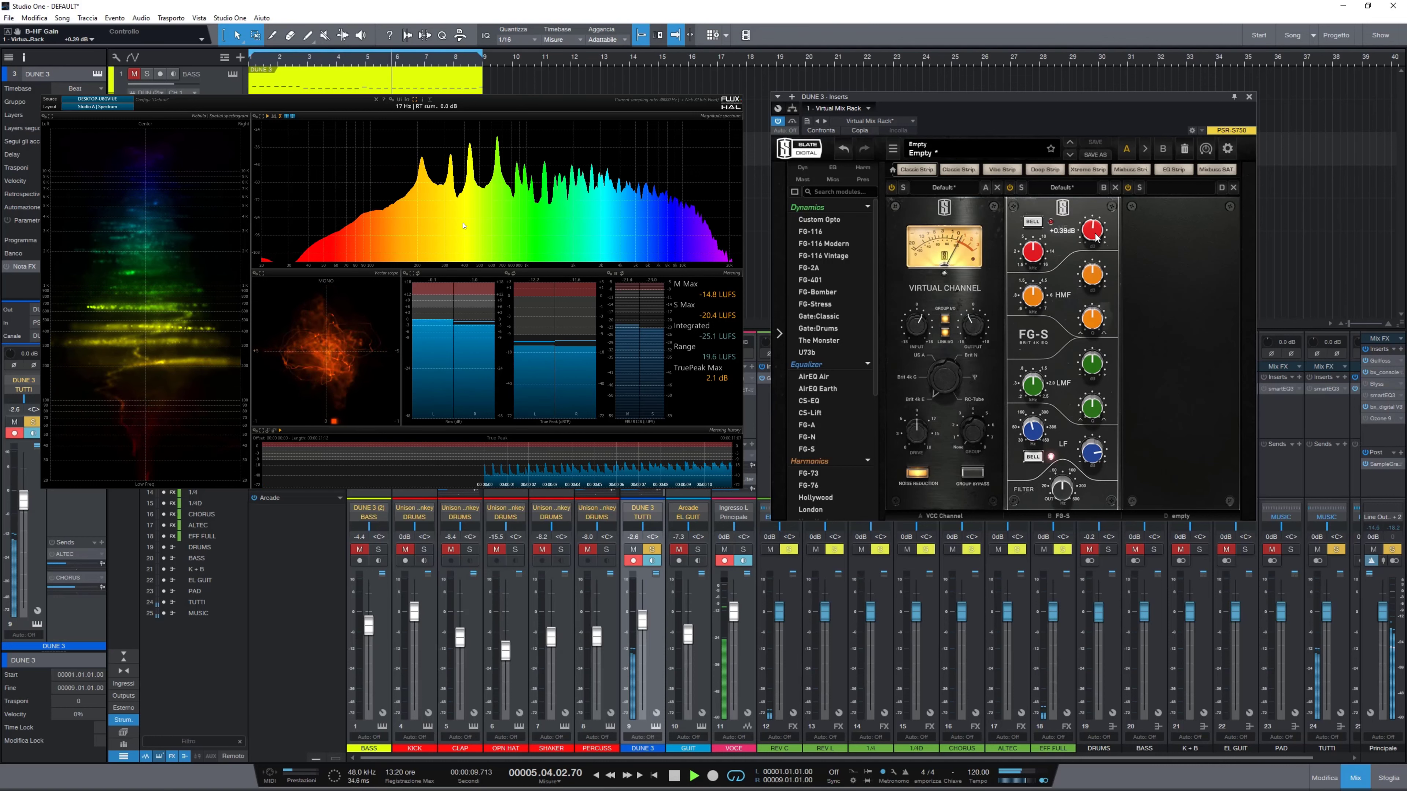
mouse_move(1096, 271)
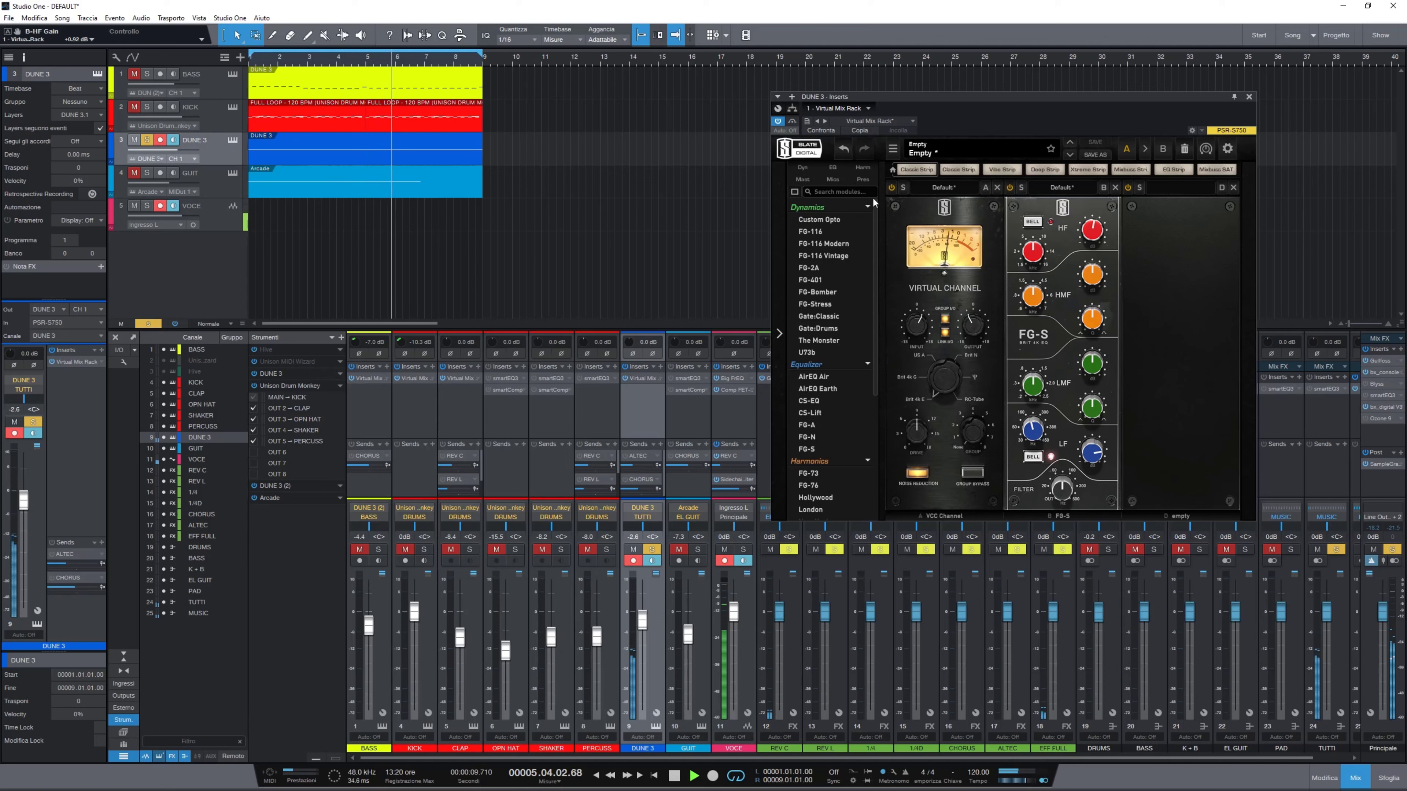
Step: Load the FG-N and FG-A equalizers after FG-S on DUNE 3, and reset the FG-S HF gain to 0 dB
click(819, 438)
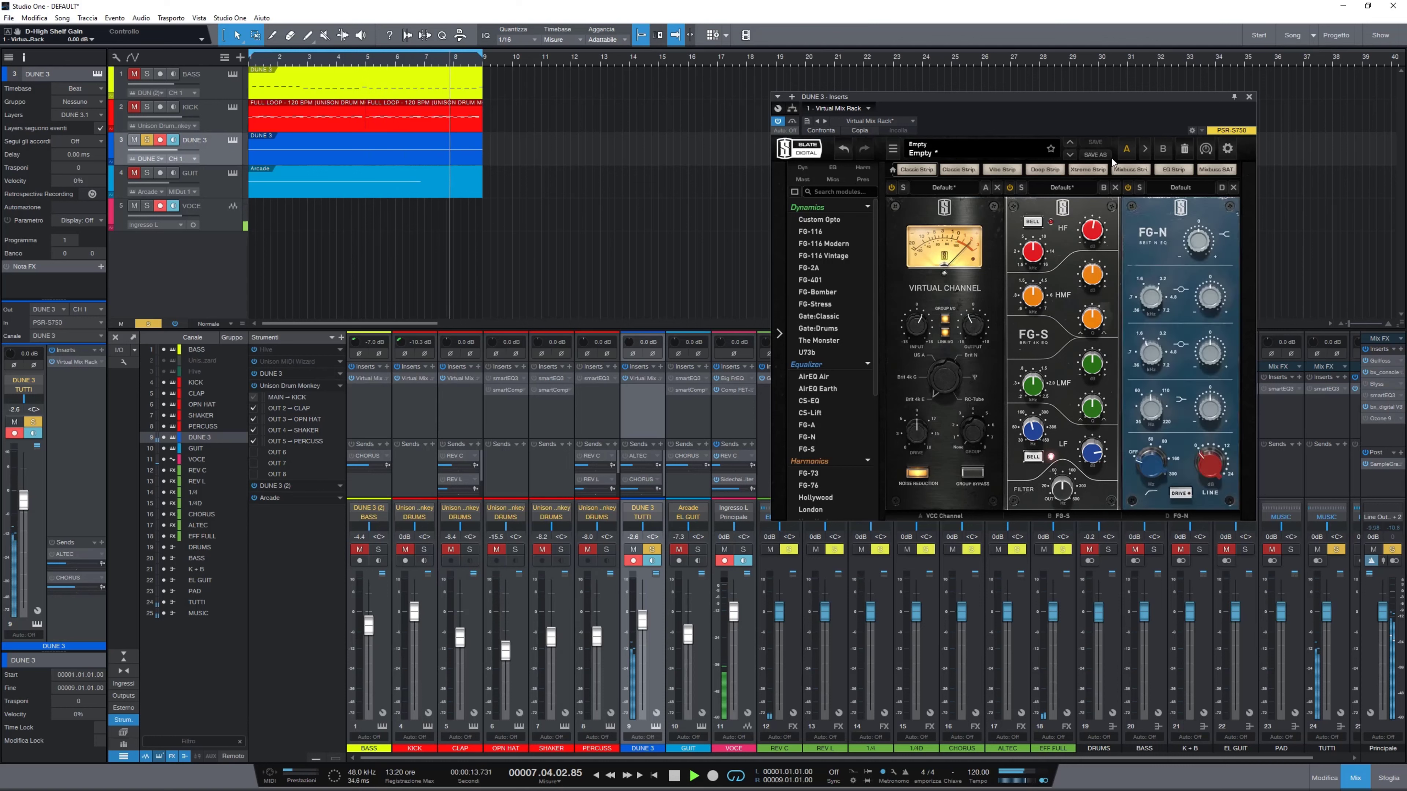
drag(1066, 95, 1006, 73)
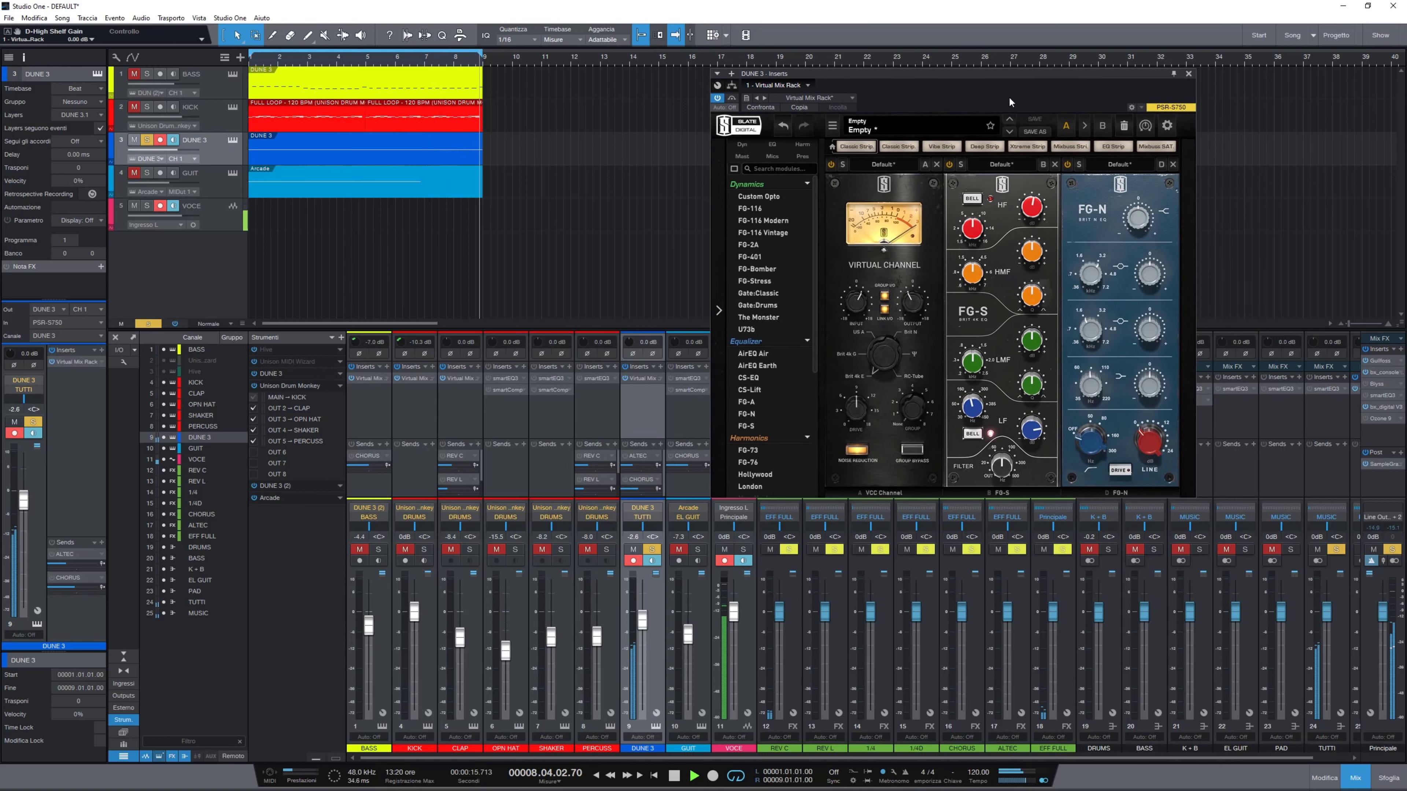
click(757, 403)
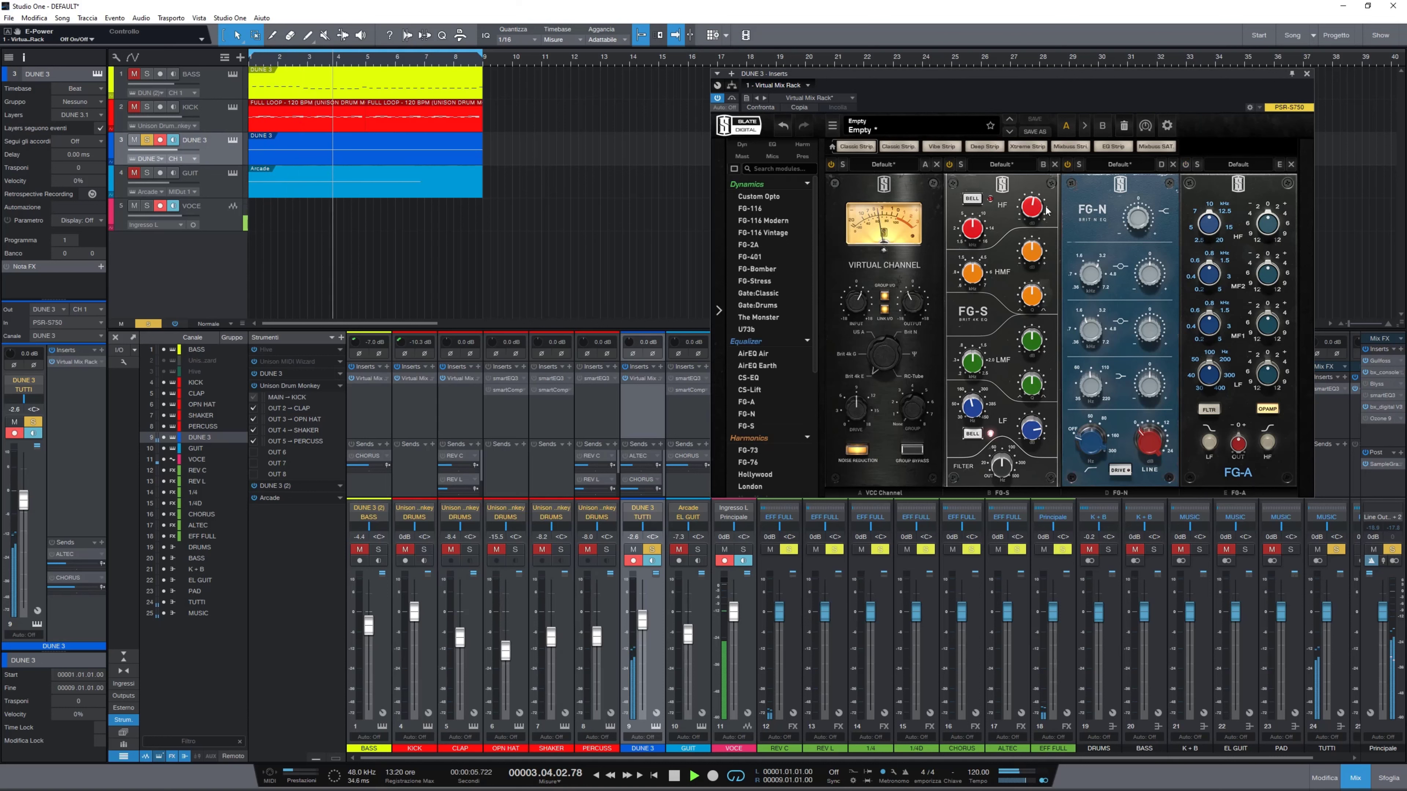
alt+click(1033, 209)
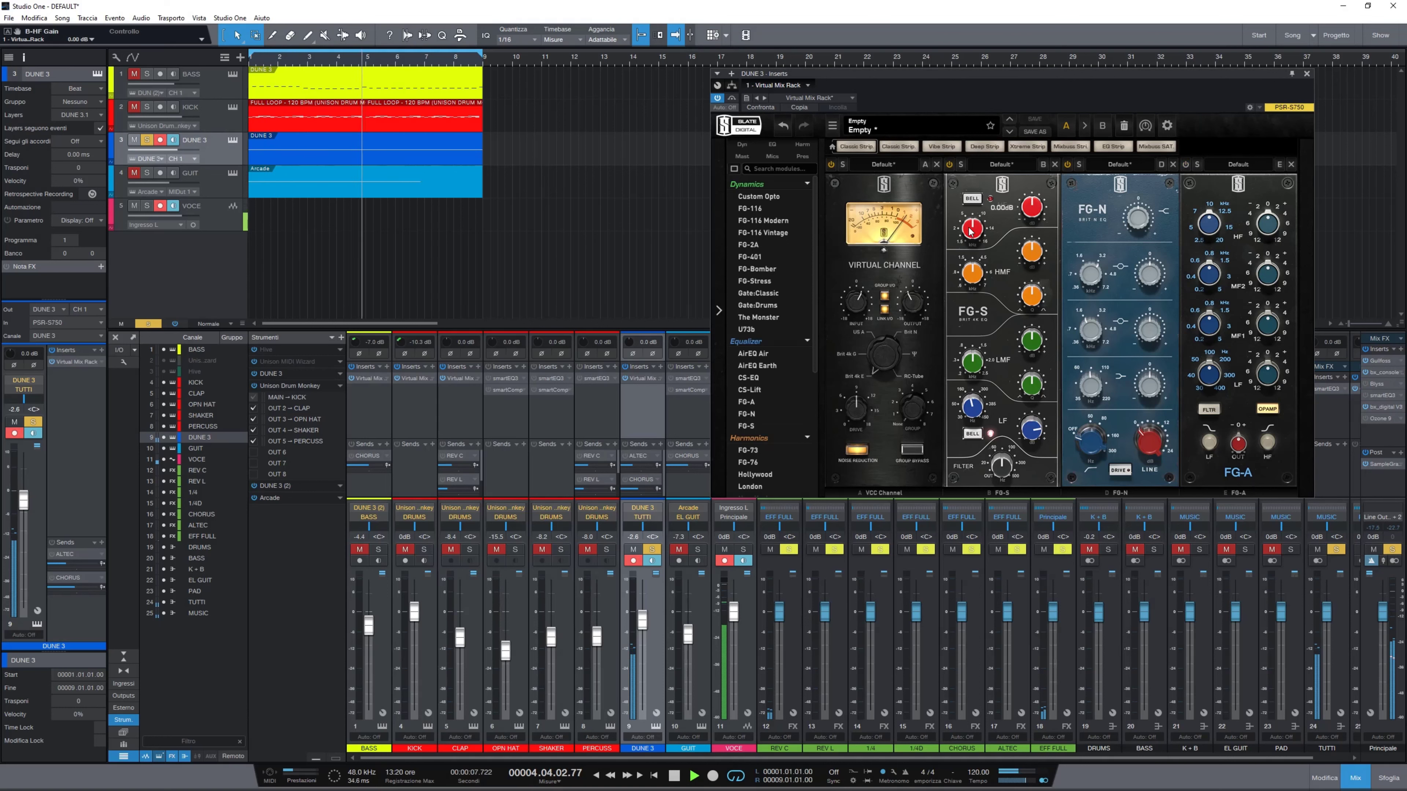
Step: Boost the FG-N high shelf on DUNE 3 to about +3.4 dB, comparing the module switched off and on
alt+click(1139, 227)
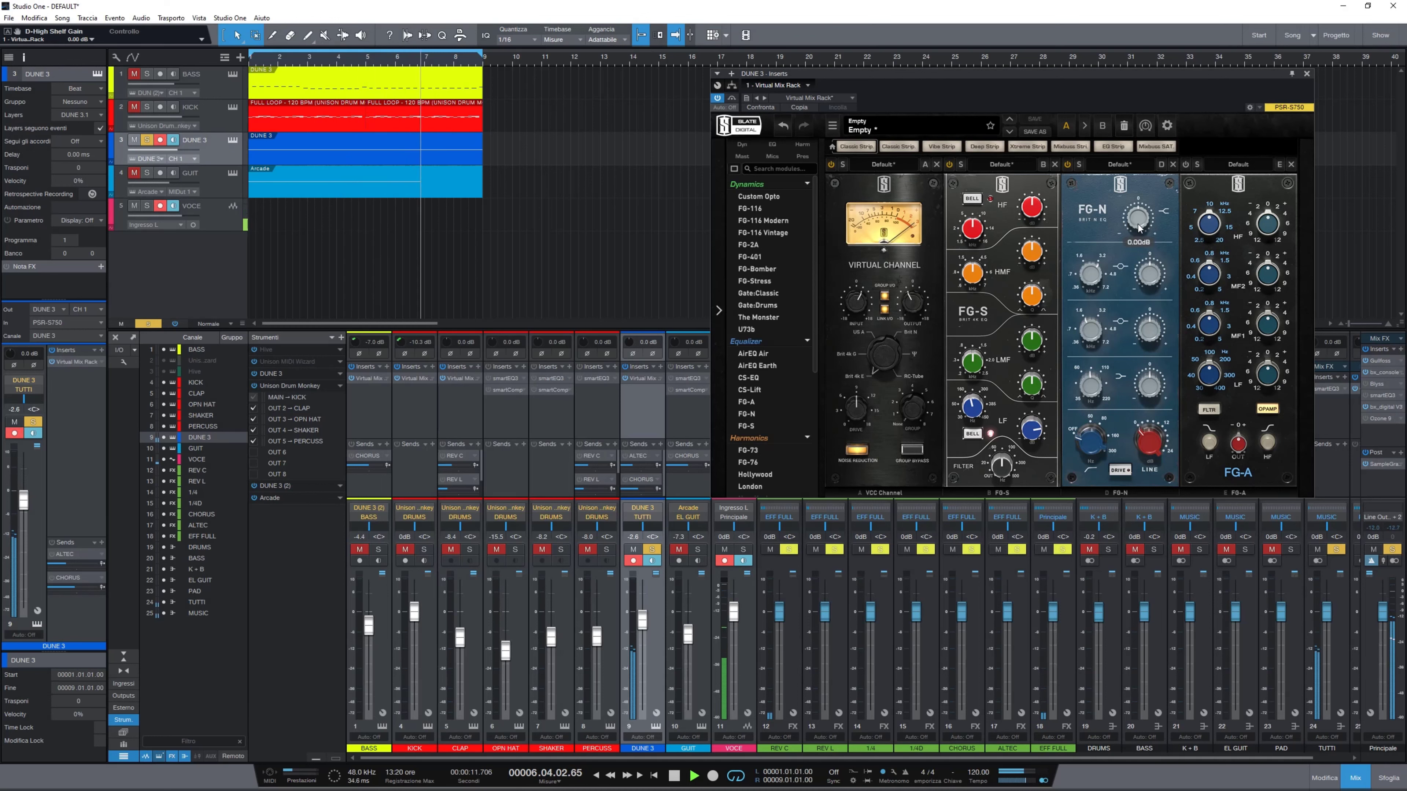
mouse_move(1139, 228)
mouse_down()
mouse_move(1145, 149)
mouse_move(1136, 201)
mouse_up()
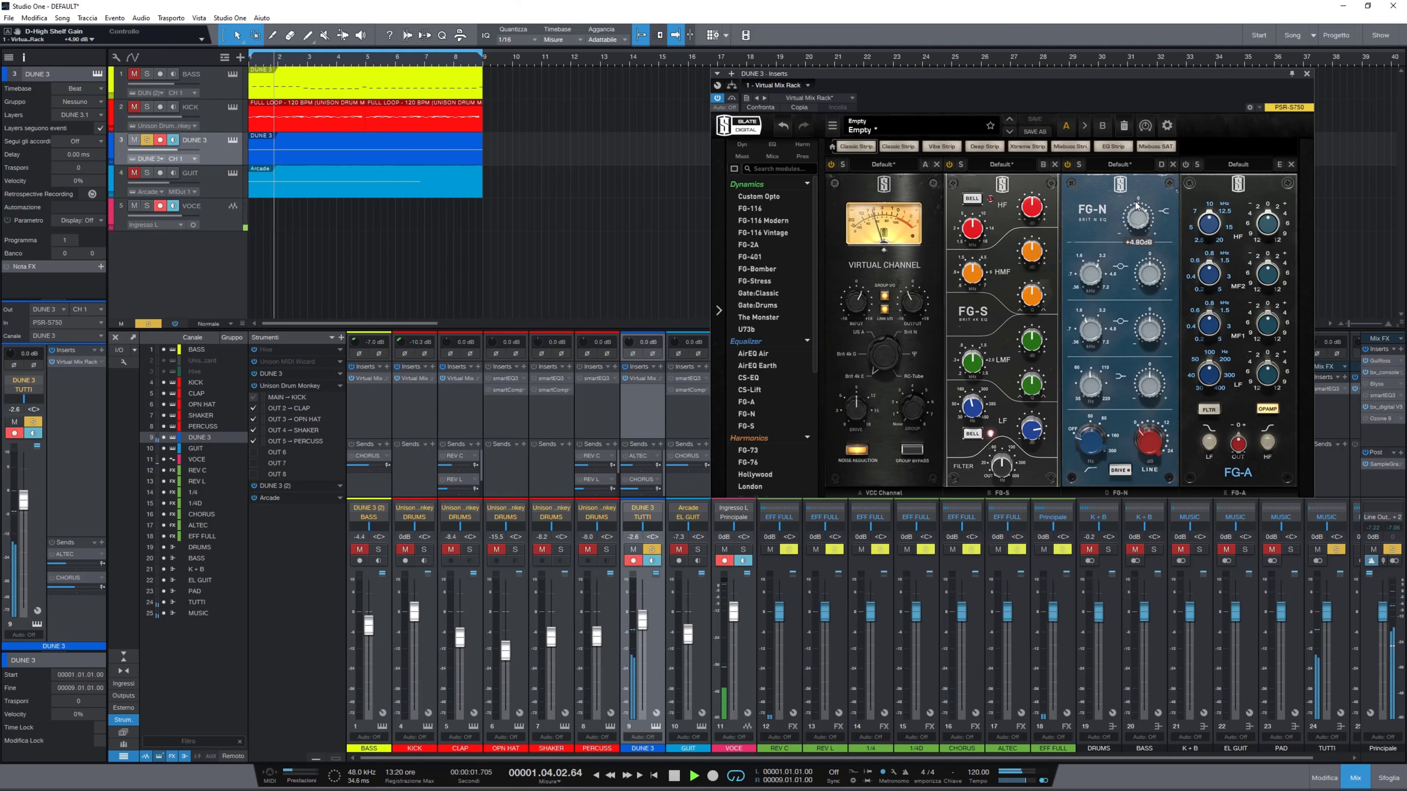
click(1068, 165)
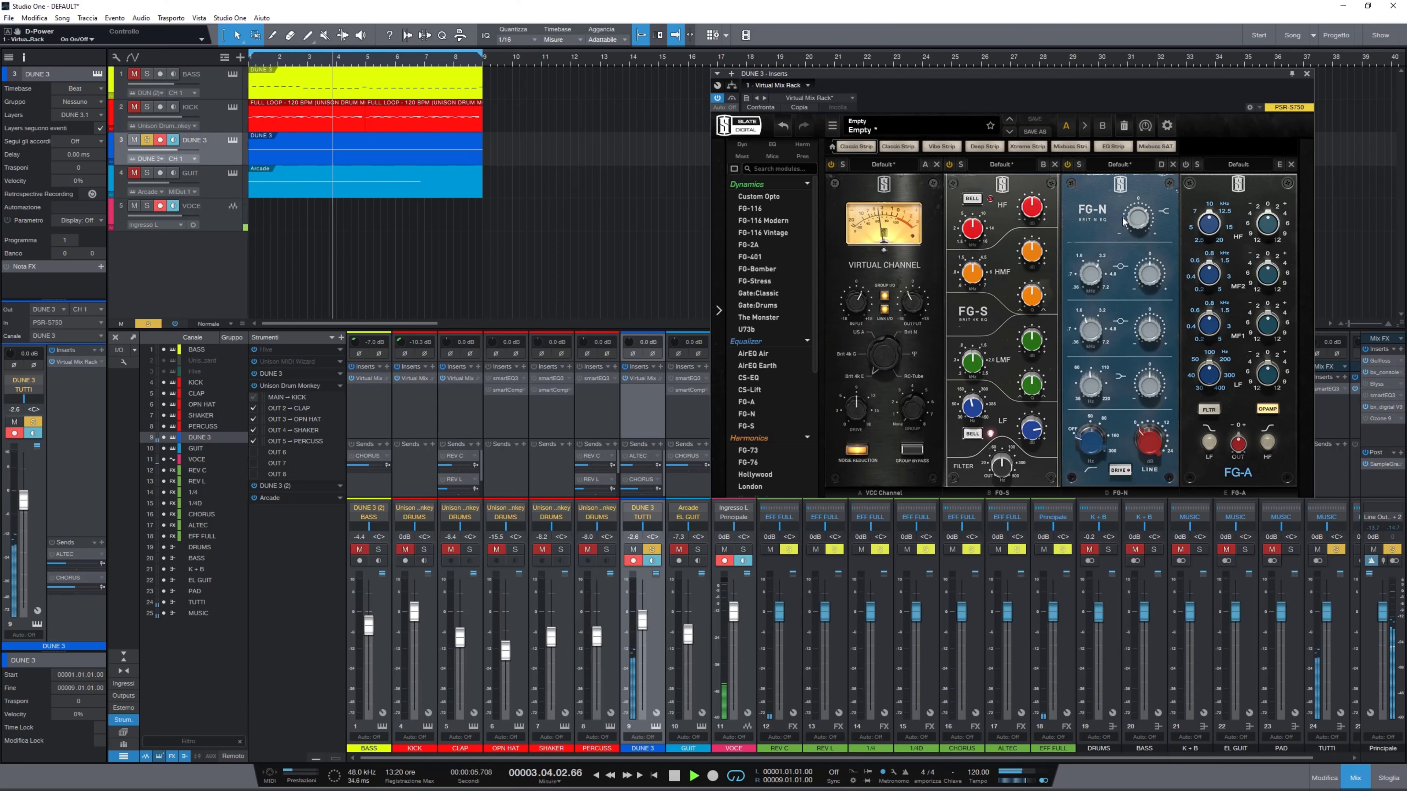
drag(1136, 222, 1137, 230)
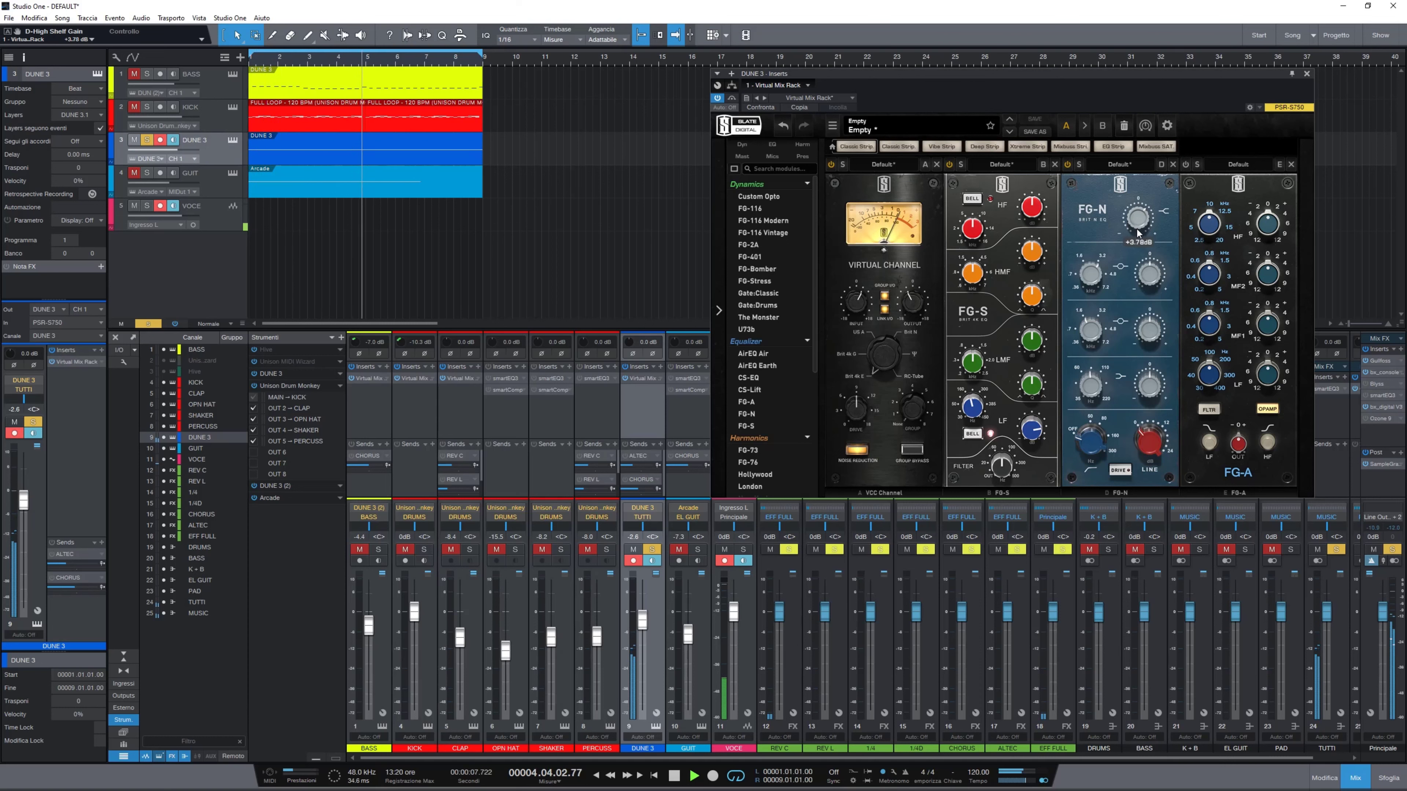
drag(1139, 235, 1139, 236)
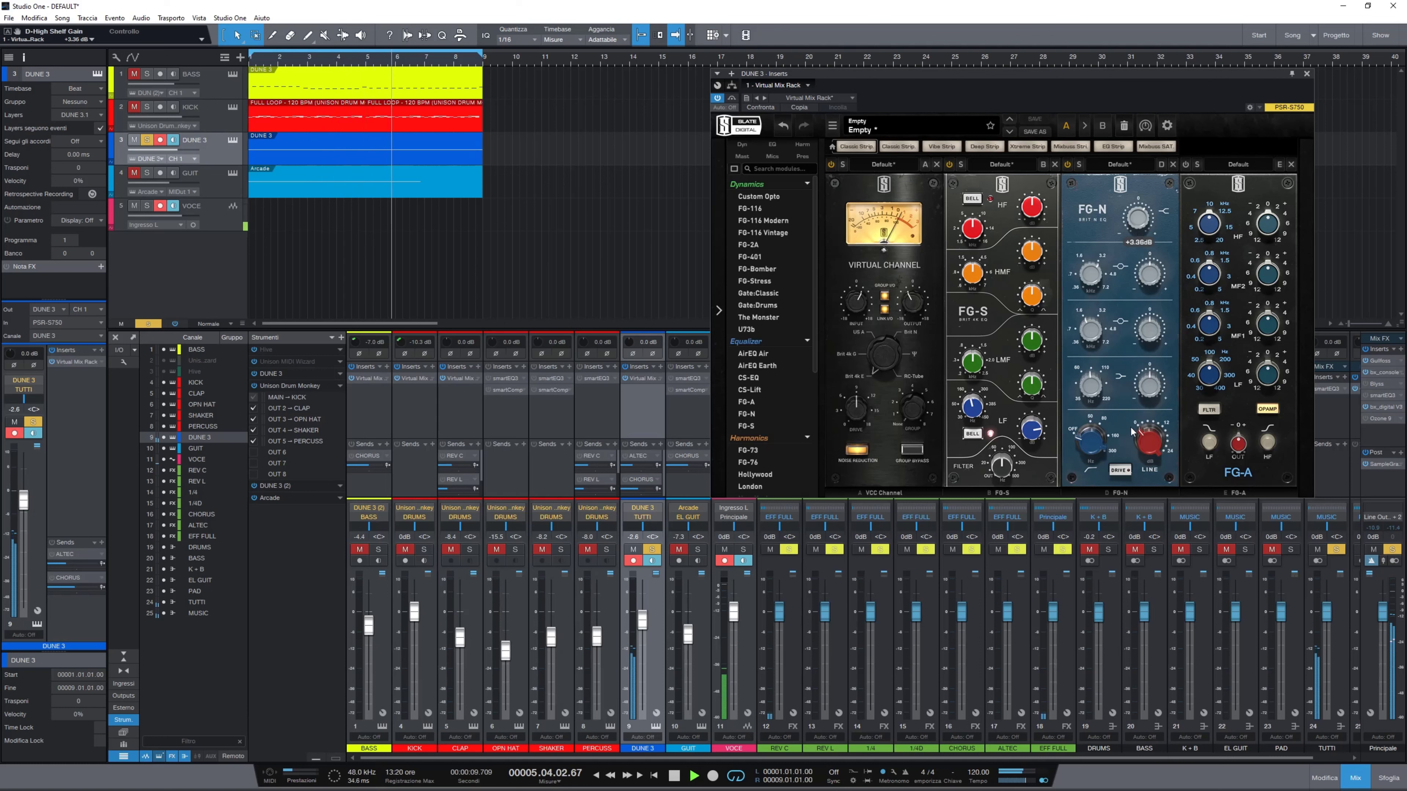
Step: Engage Drive on FG-N, set its Line gain to about 15.7 dB and boost its low shelf to about +9.1 dB
mouse_move(1143, 442)
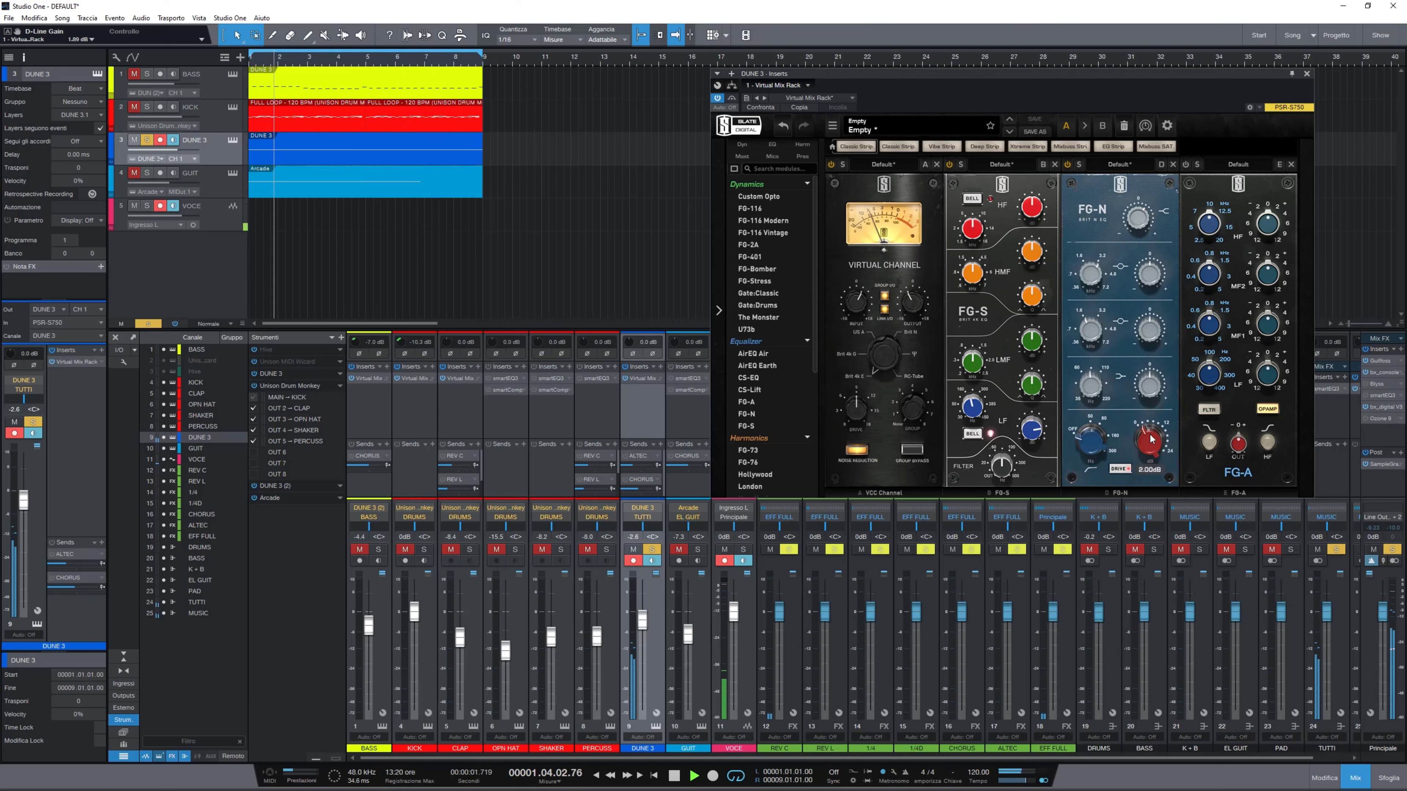
drag(1148, 452, 1163, 328)
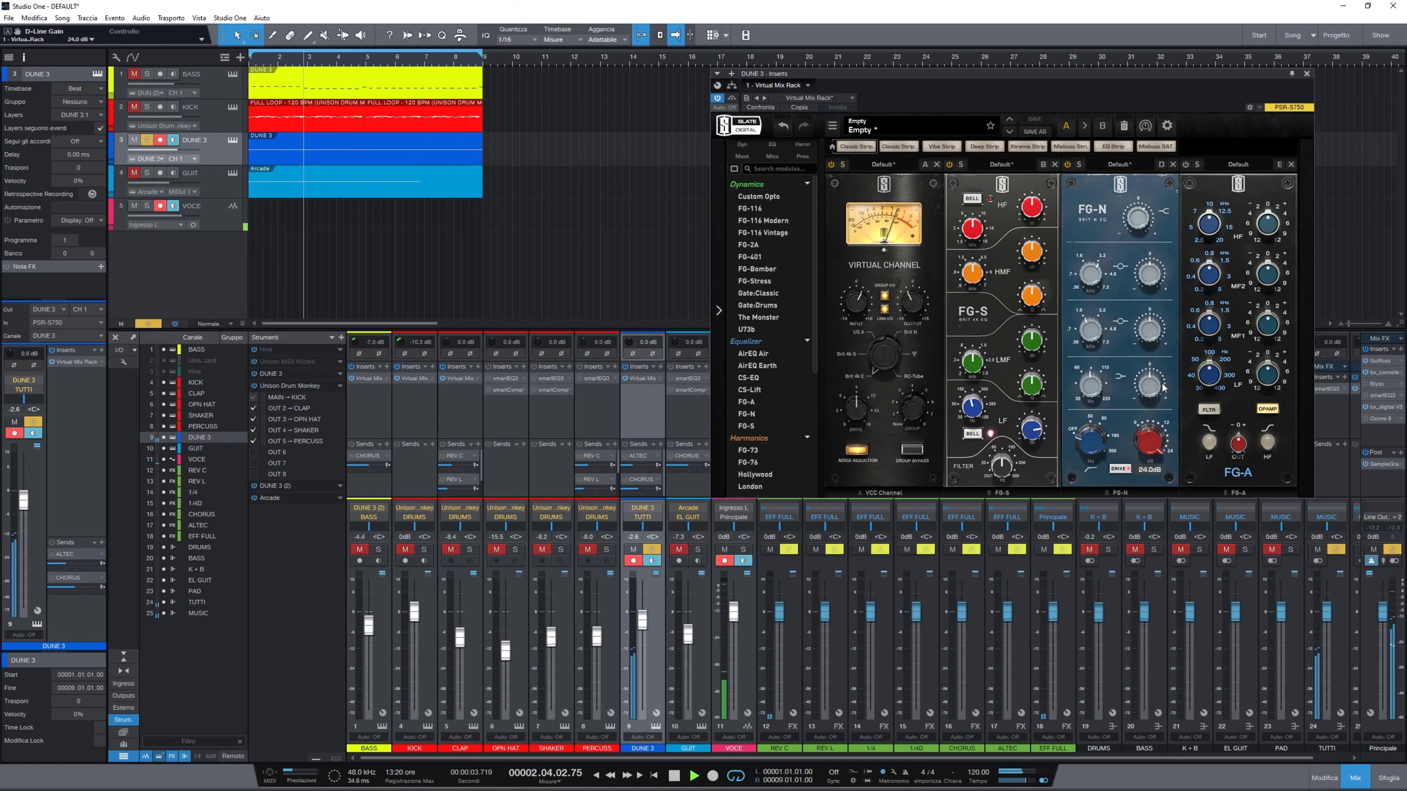
drag(1164, 394, 1099, 377)
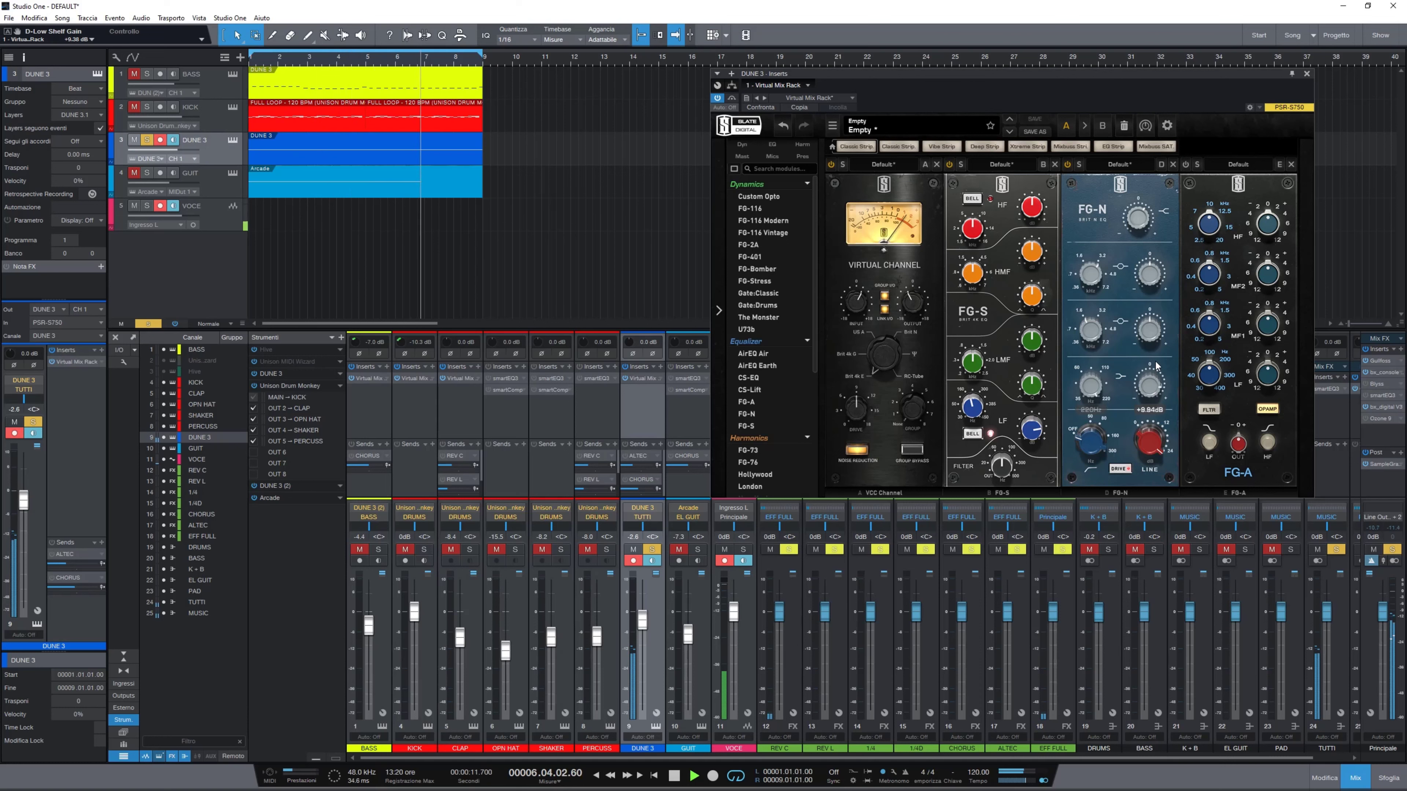
drag(1150, 385, 1143, 495)
drag(1150, 385, 1154, 354)
mouse_move(1150, 441)
mouse_down()
mouse_move(1151, 393)
mouse_move(1152, 426)
mouse_up()
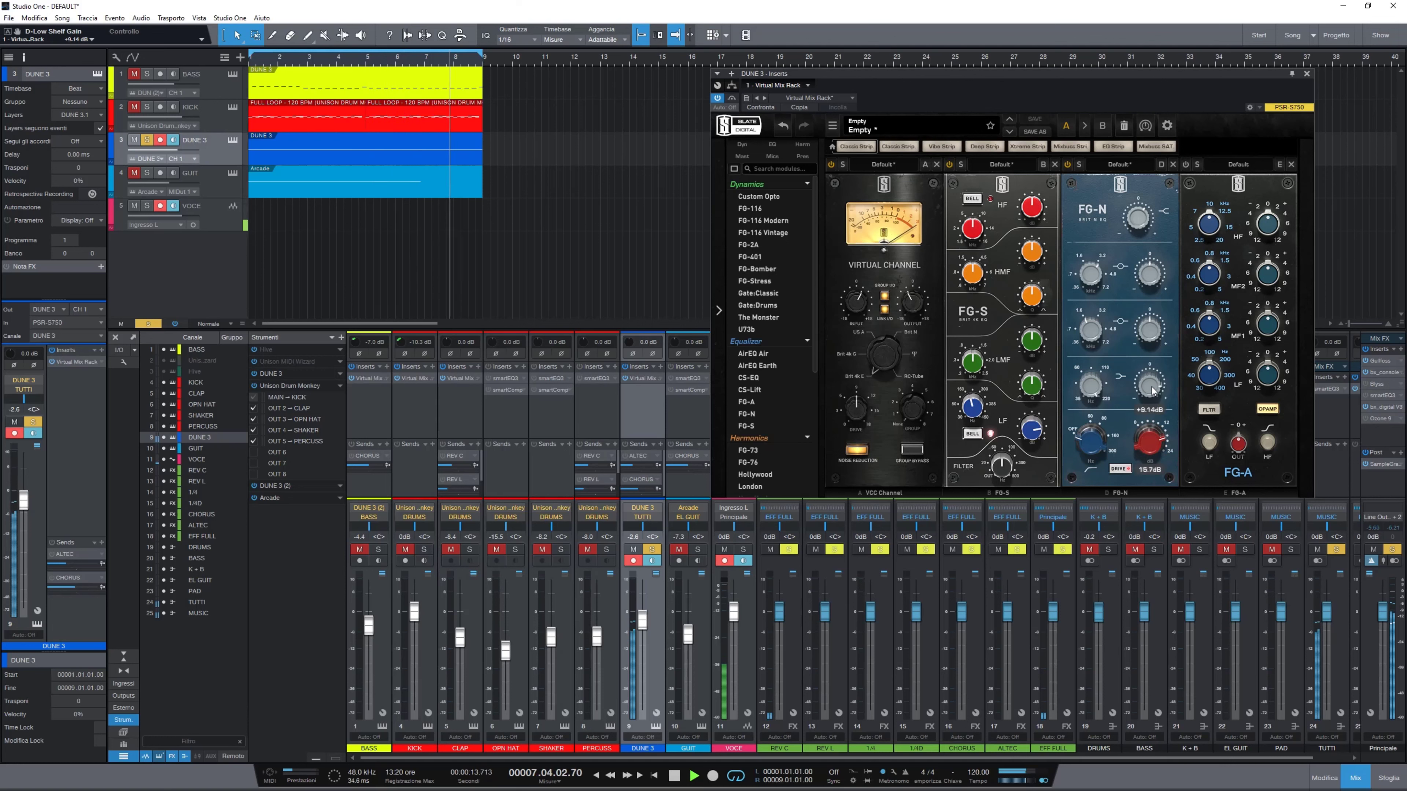
Step: Reset the FG-S LF gain to 0 dB and raise the FG-N low shelf gain to +16 dB
click(1033, 434)
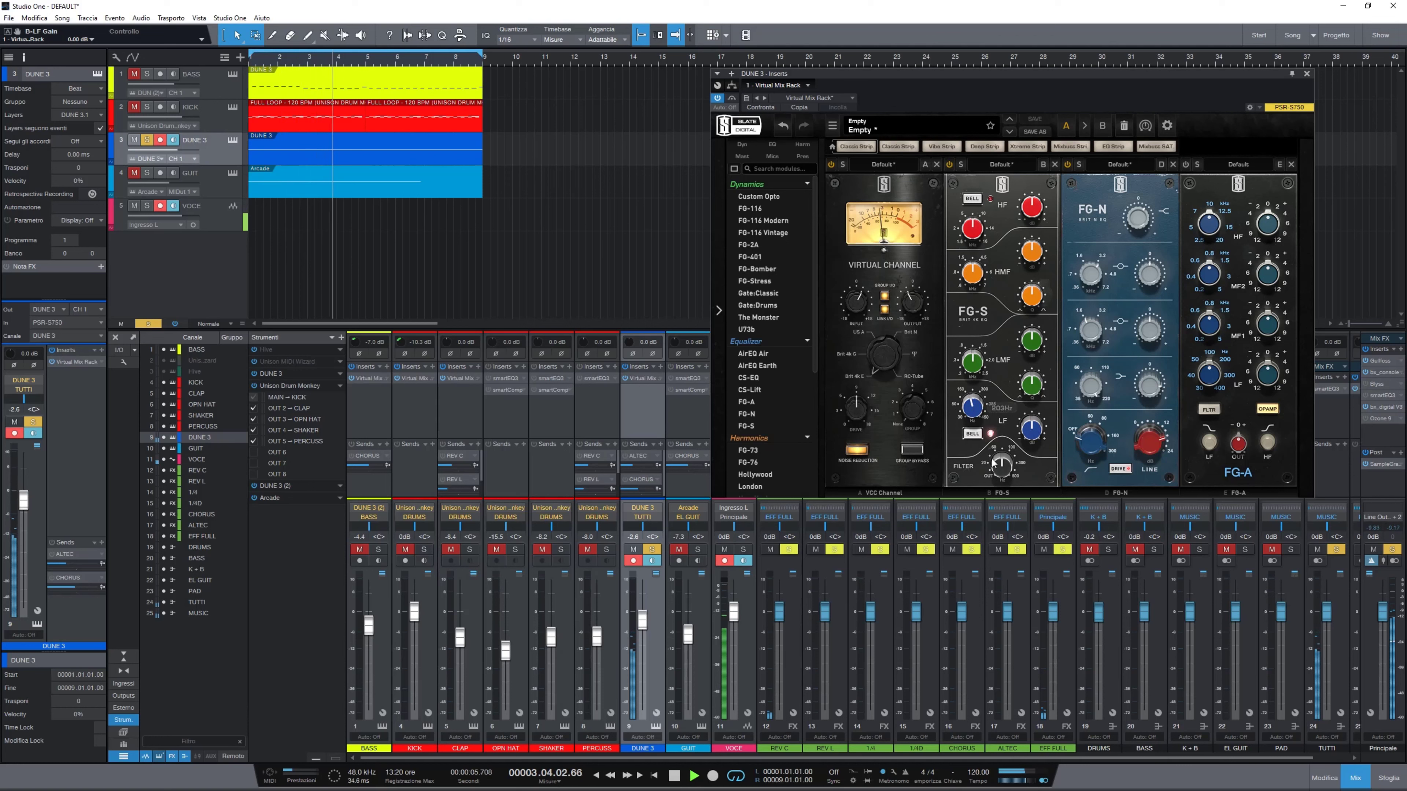
mouse_move(1001, 470)
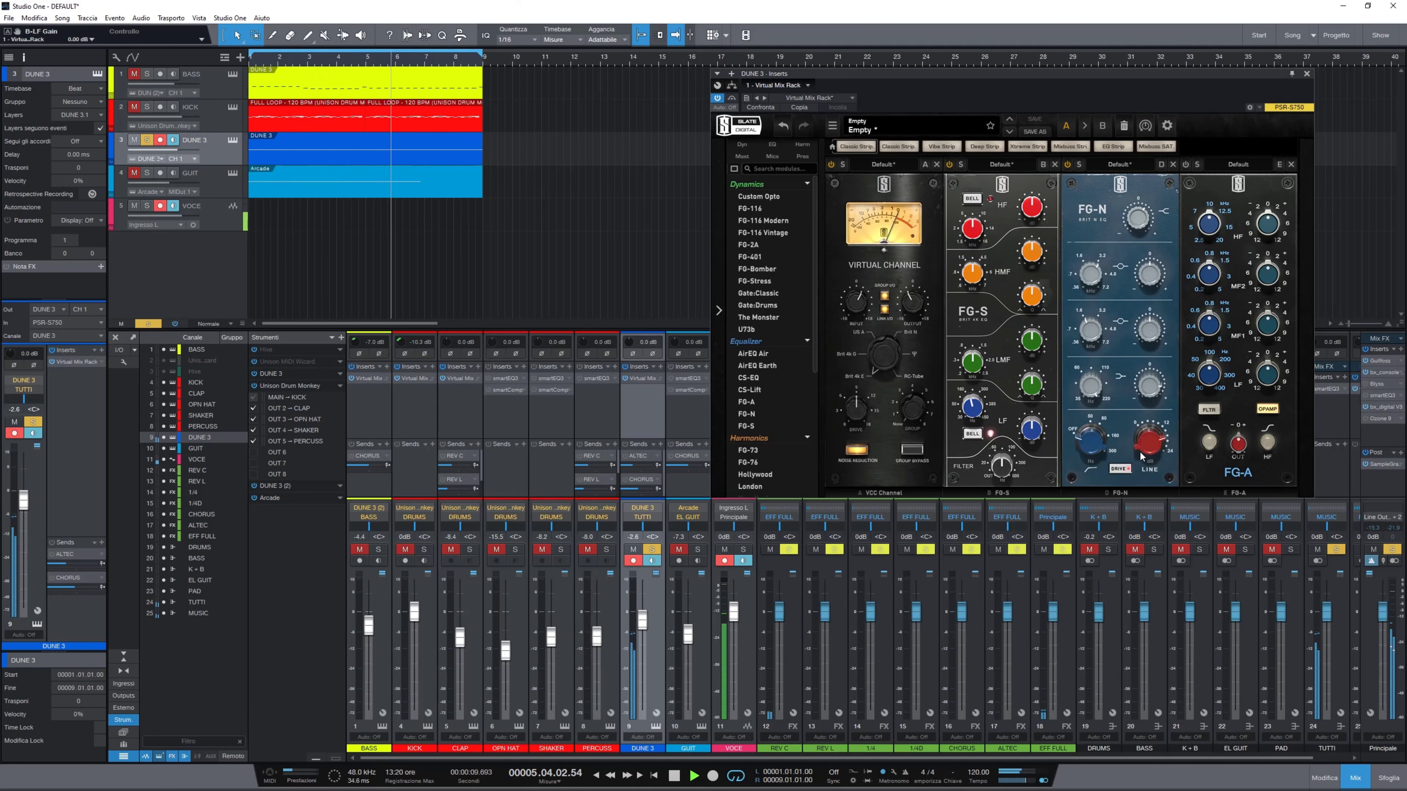
mouse_move(1149, 448)
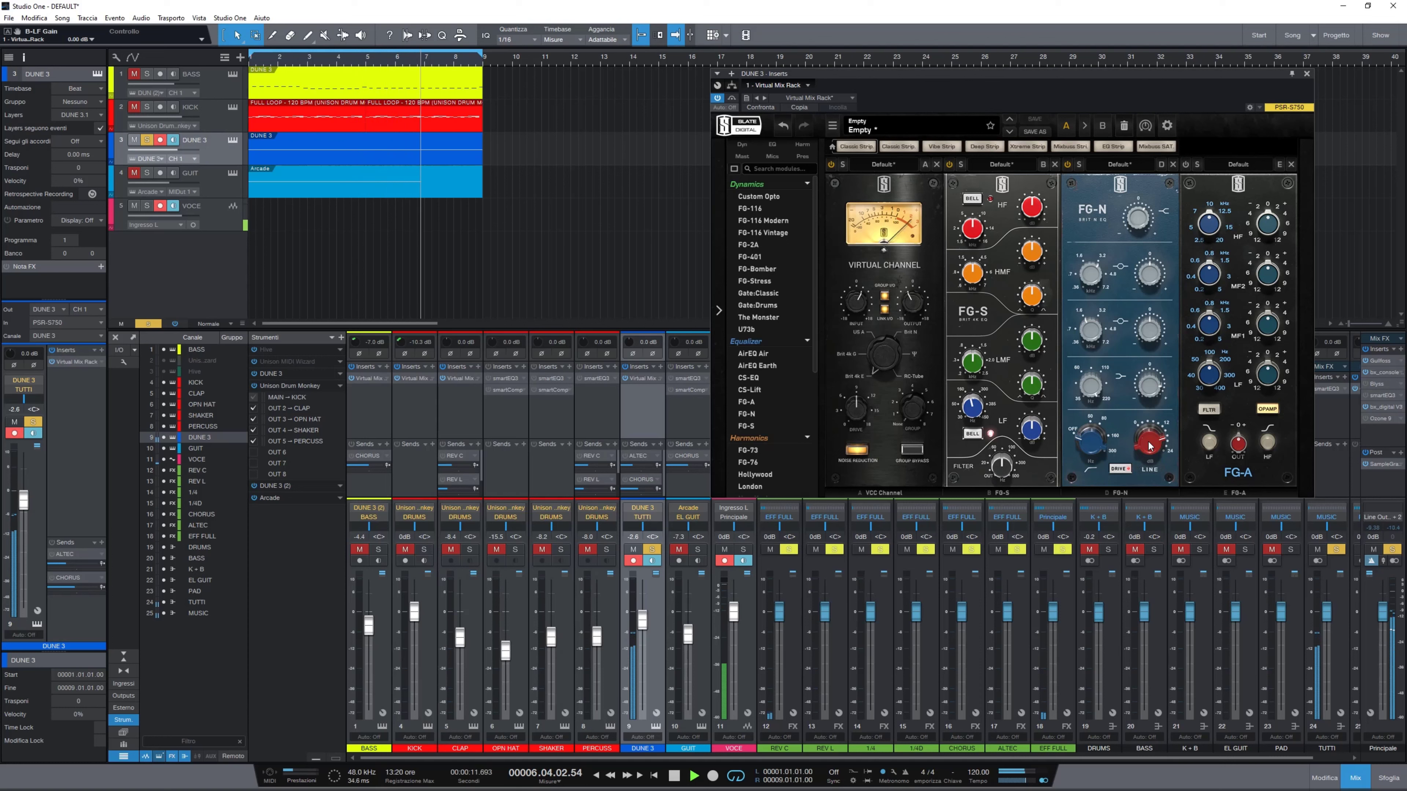
mouse_move(1156, 381)
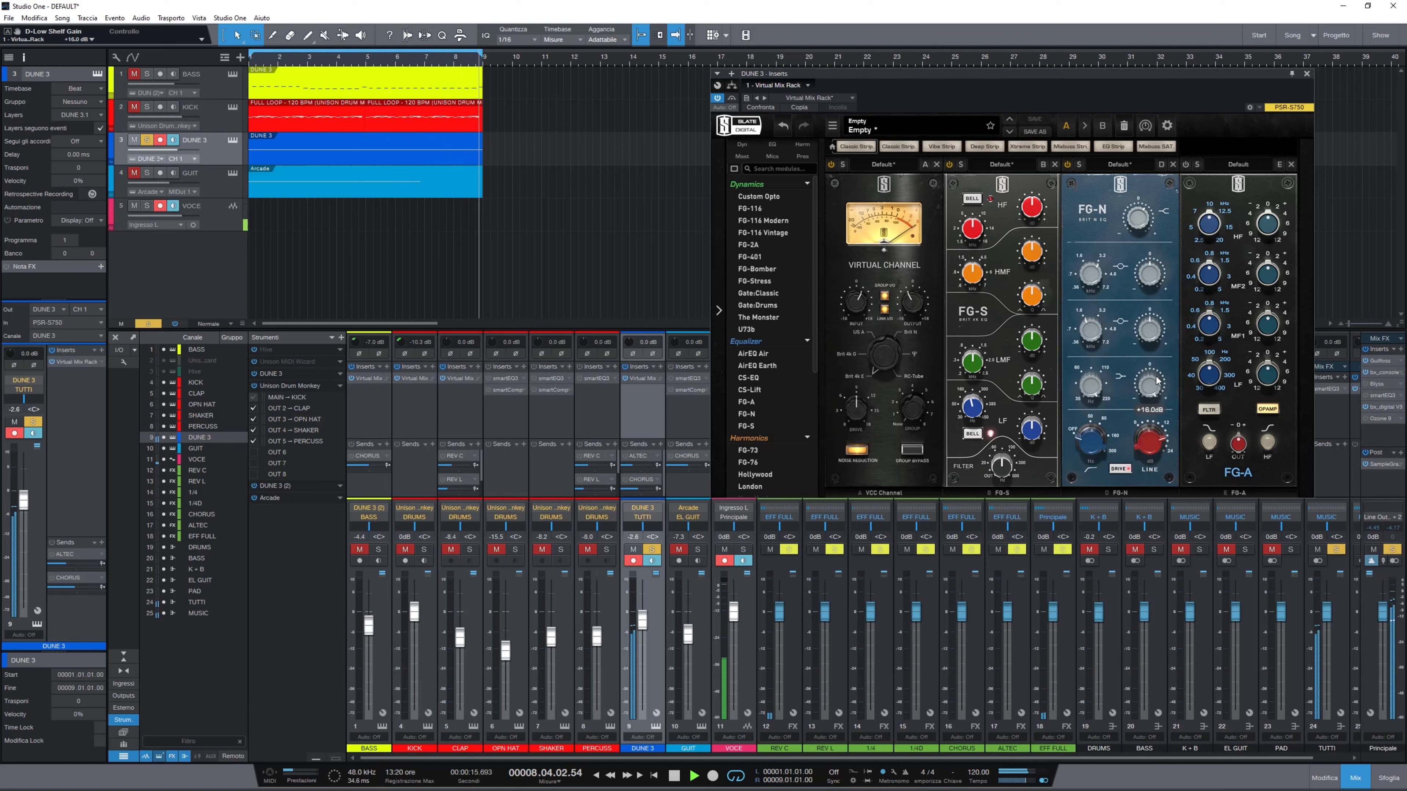
mouse_move(1118, 471)
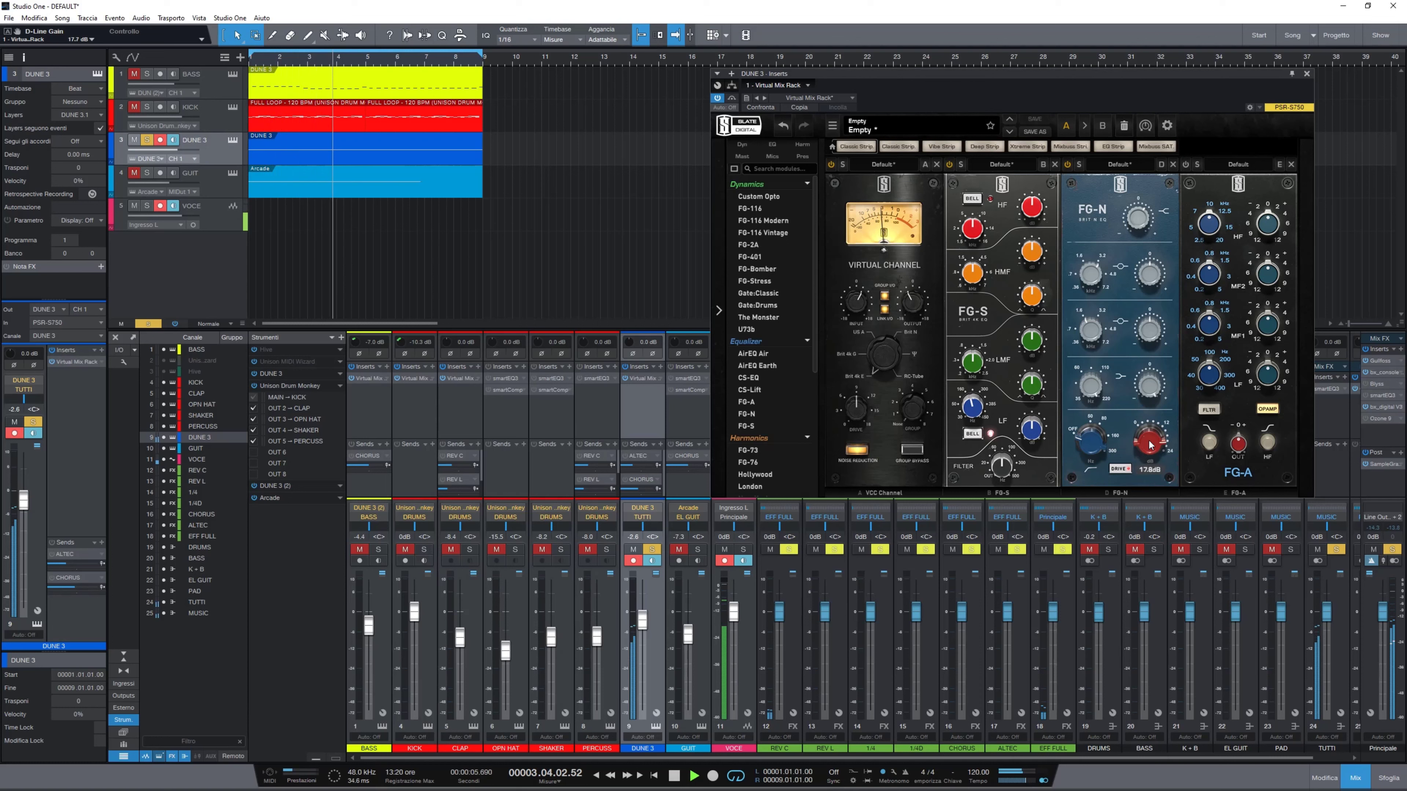
Step: Set the FG-N Line gain to about 20.2 dB and reduce its low shelf boost, comparing the module off and on
drag(1151, 444, 1154, 410)
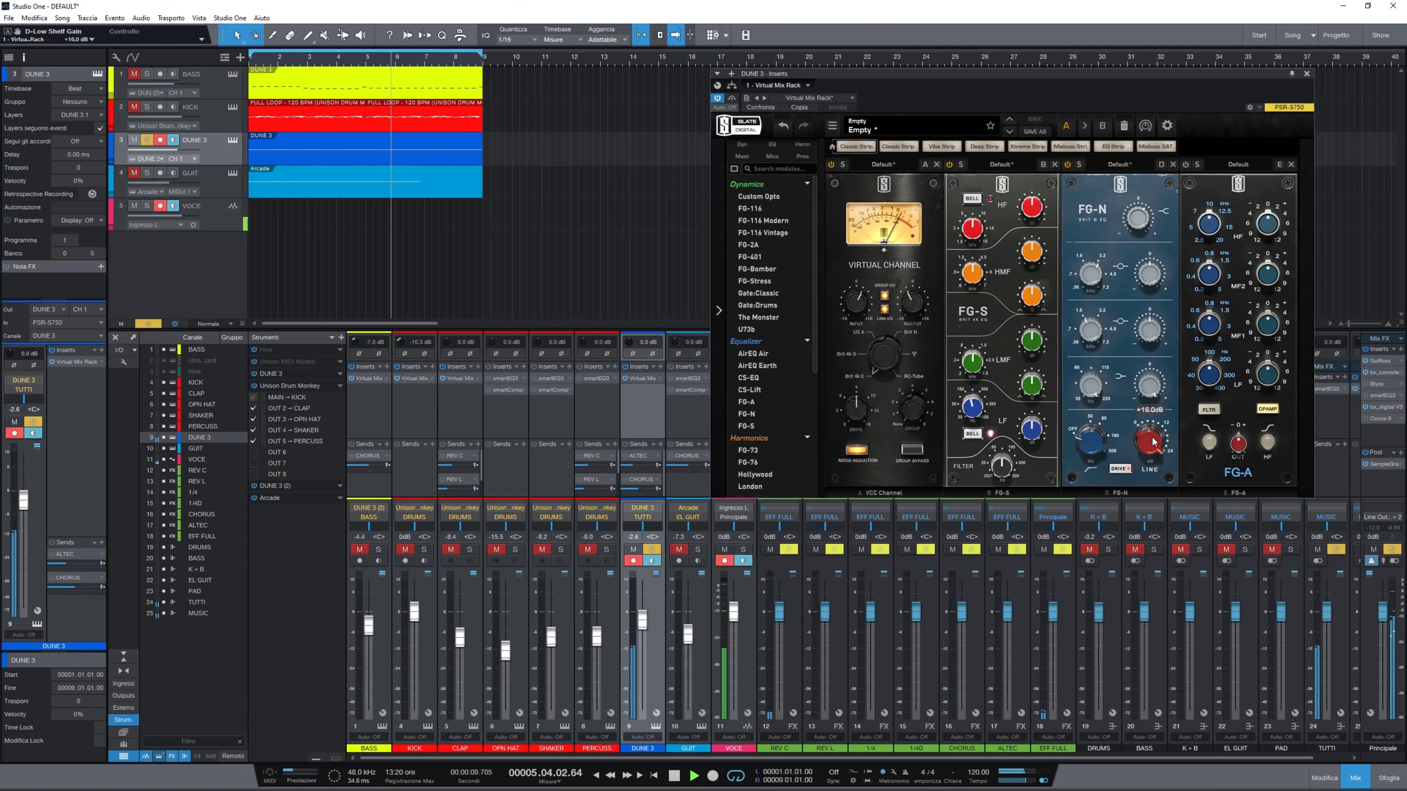
mouse_move(1154, 442)
mouse_down()
mouse_move(1152, 418)
mouse_move(1146, 468)
mouse_up()
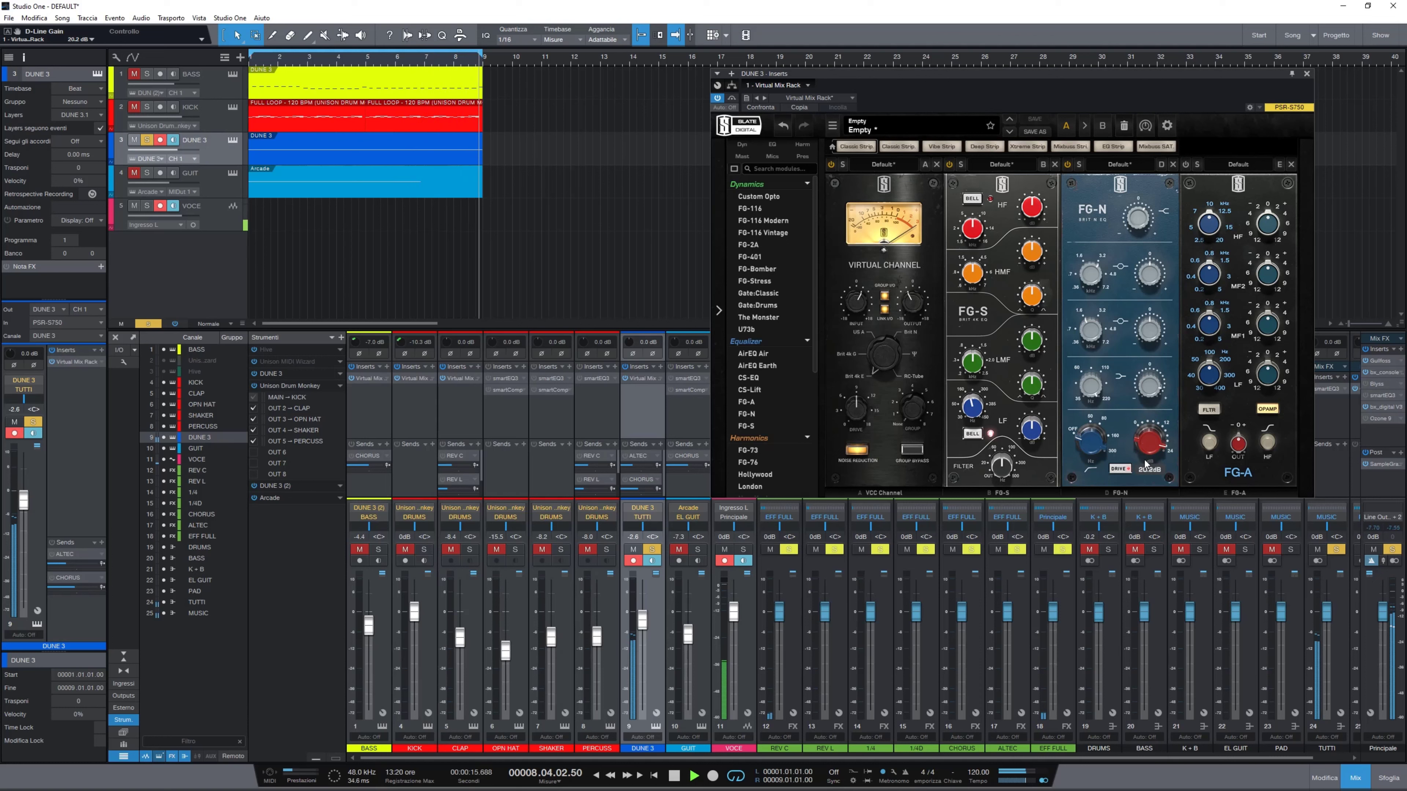
click(1150, 387)
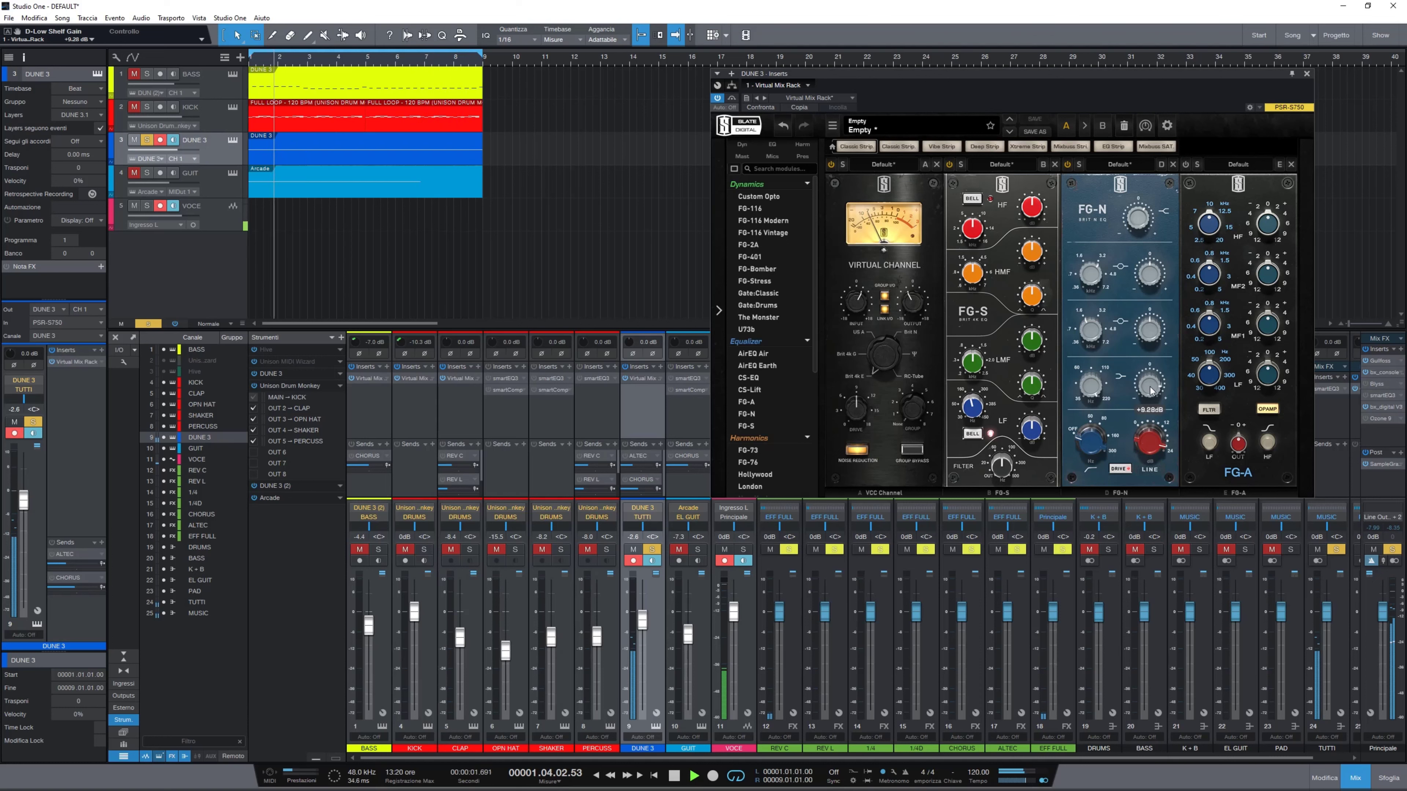
click(1069, 166)
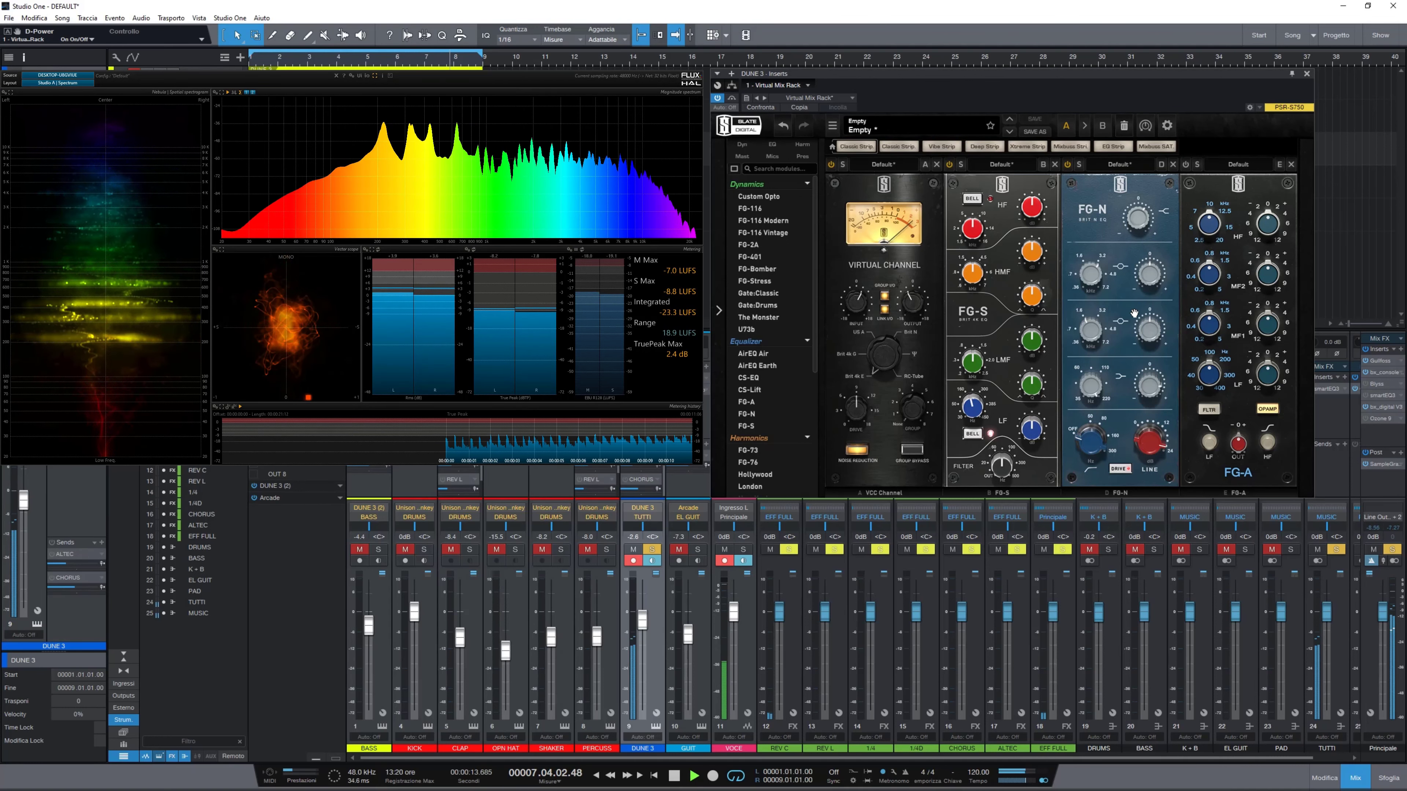
click(1150, 388)
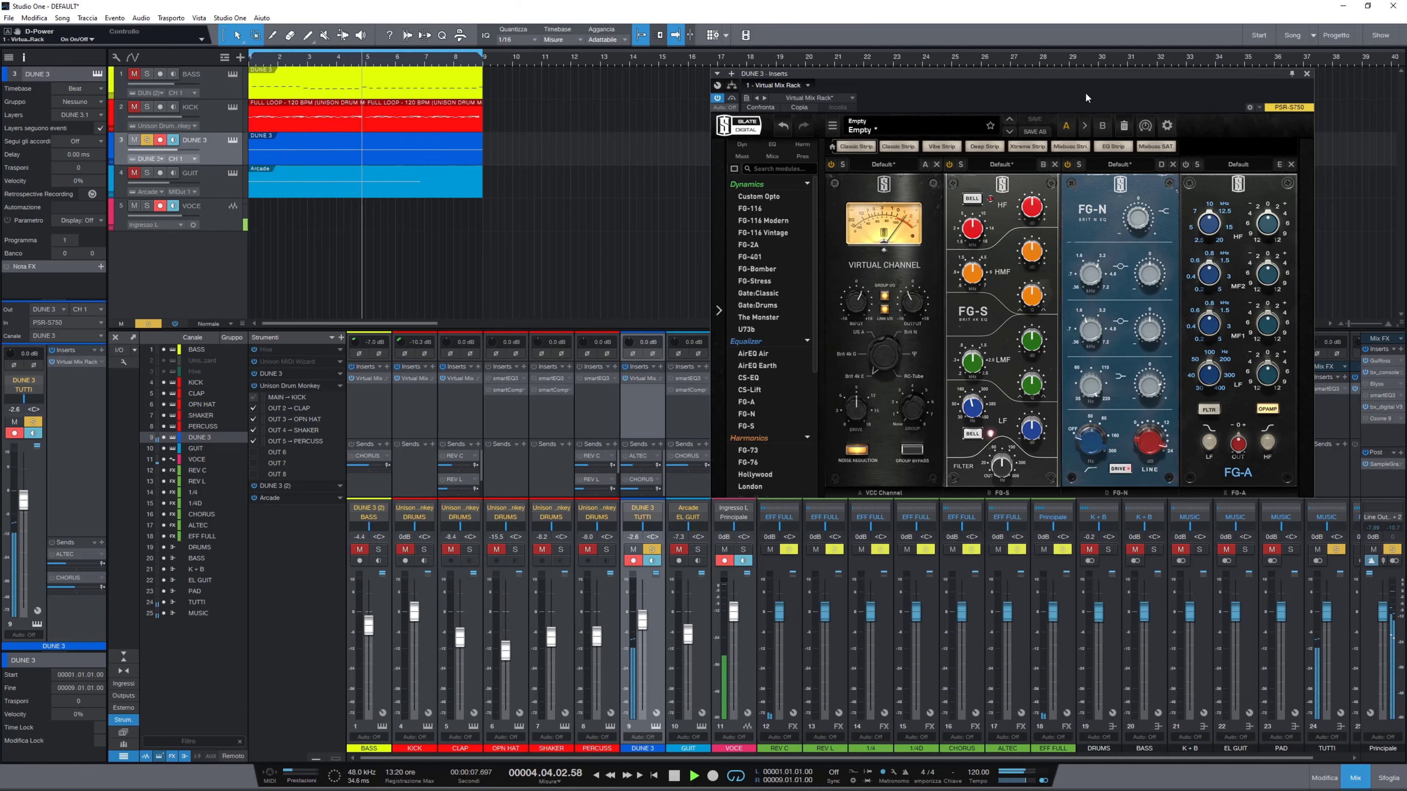
Step: Add a Trimmer module between FG-N and FG-A in the DUNE 3 rack and lower its trim to about -3.7 dB
drag(1082, 76, 1056, 82)
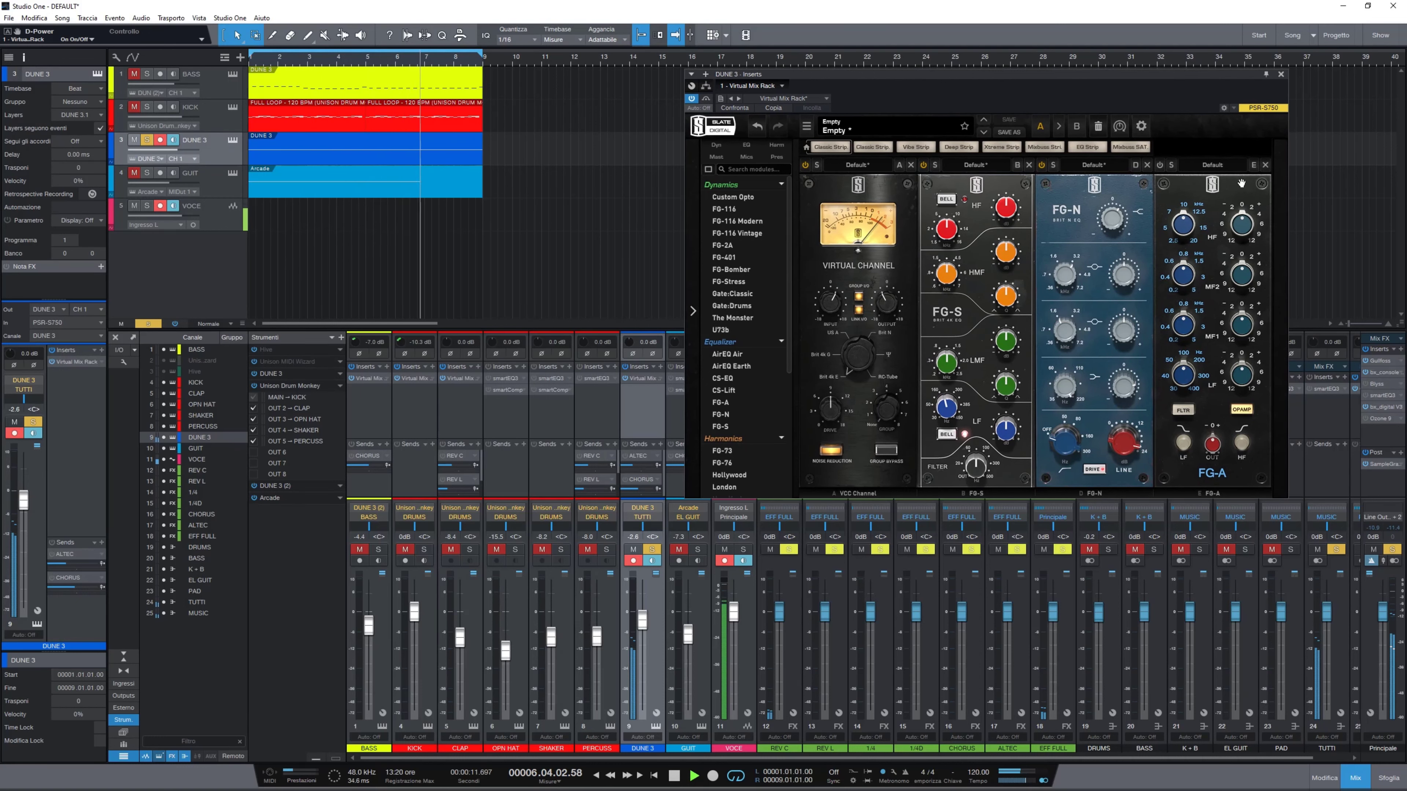
scroll(629, 390, right, 1)
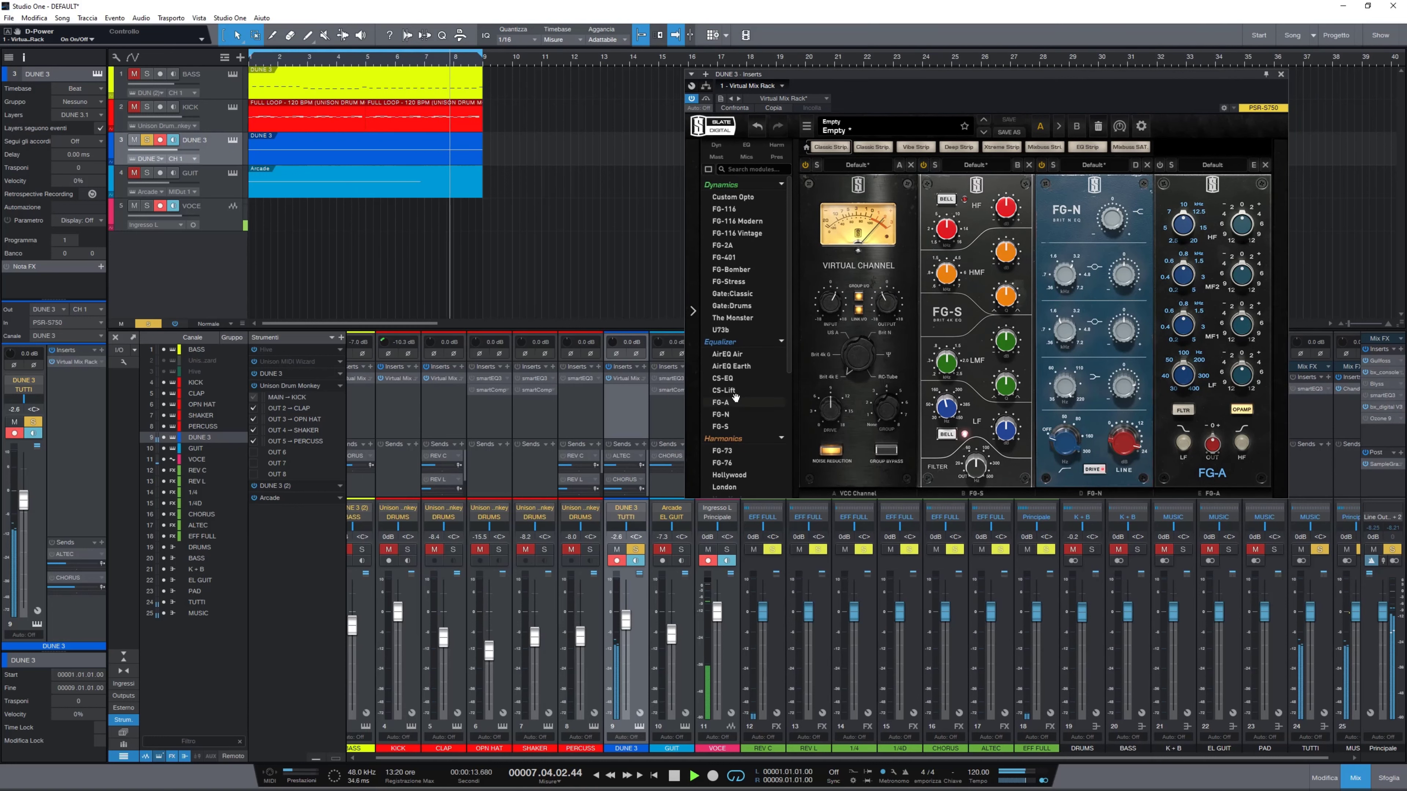
scroll(735, 397, down, 3)
scroll(739, 410, down, 1)
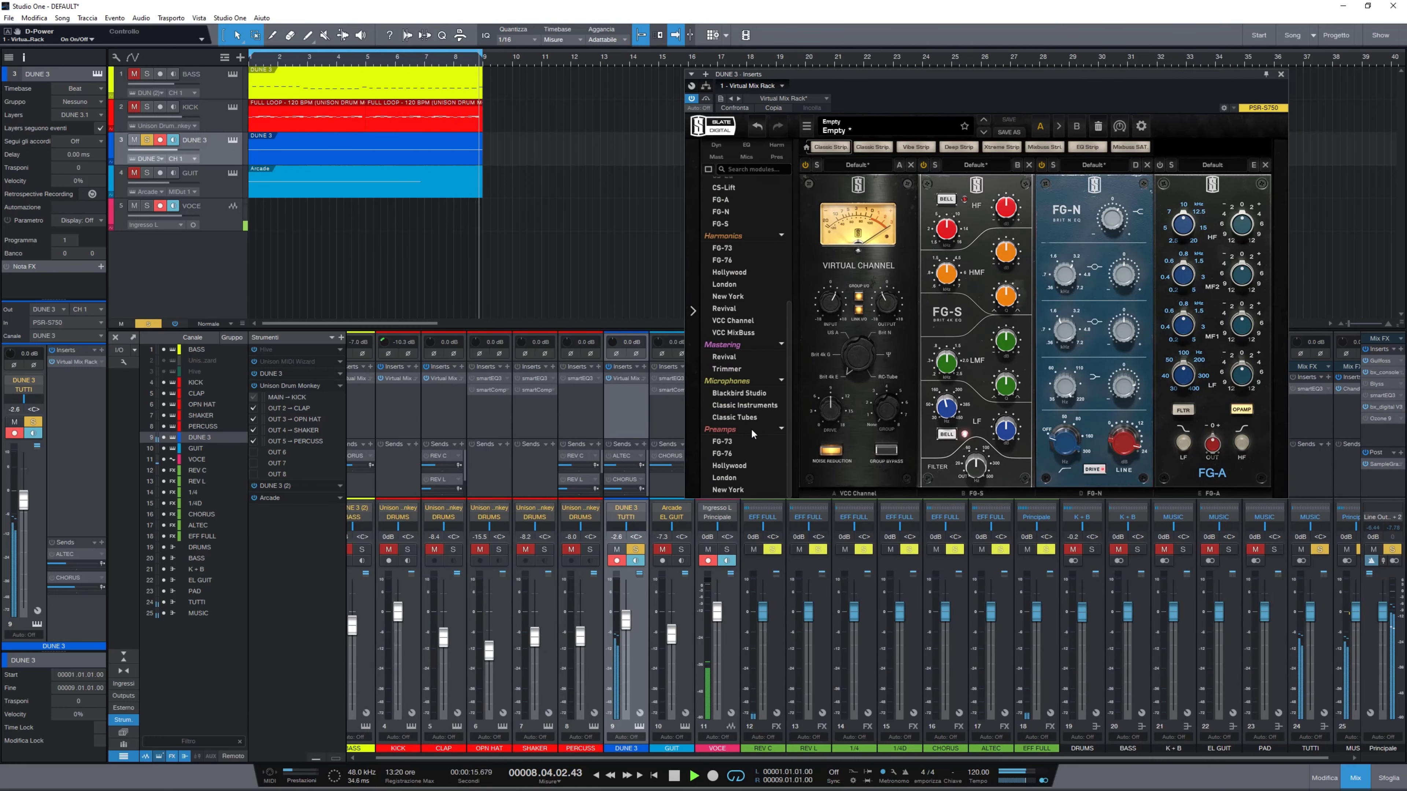
click(736, 370)
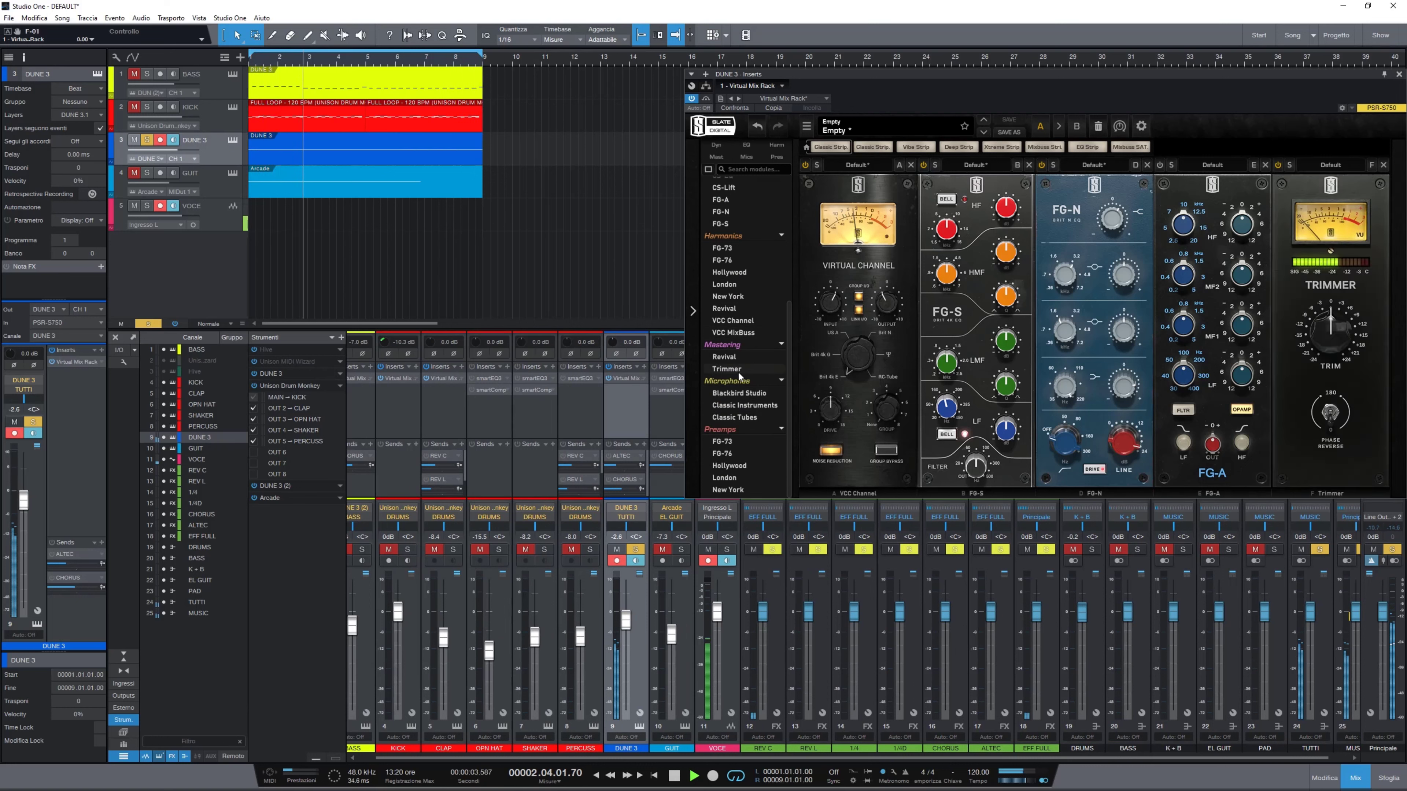
drag(1302, 378, 1190, 379)
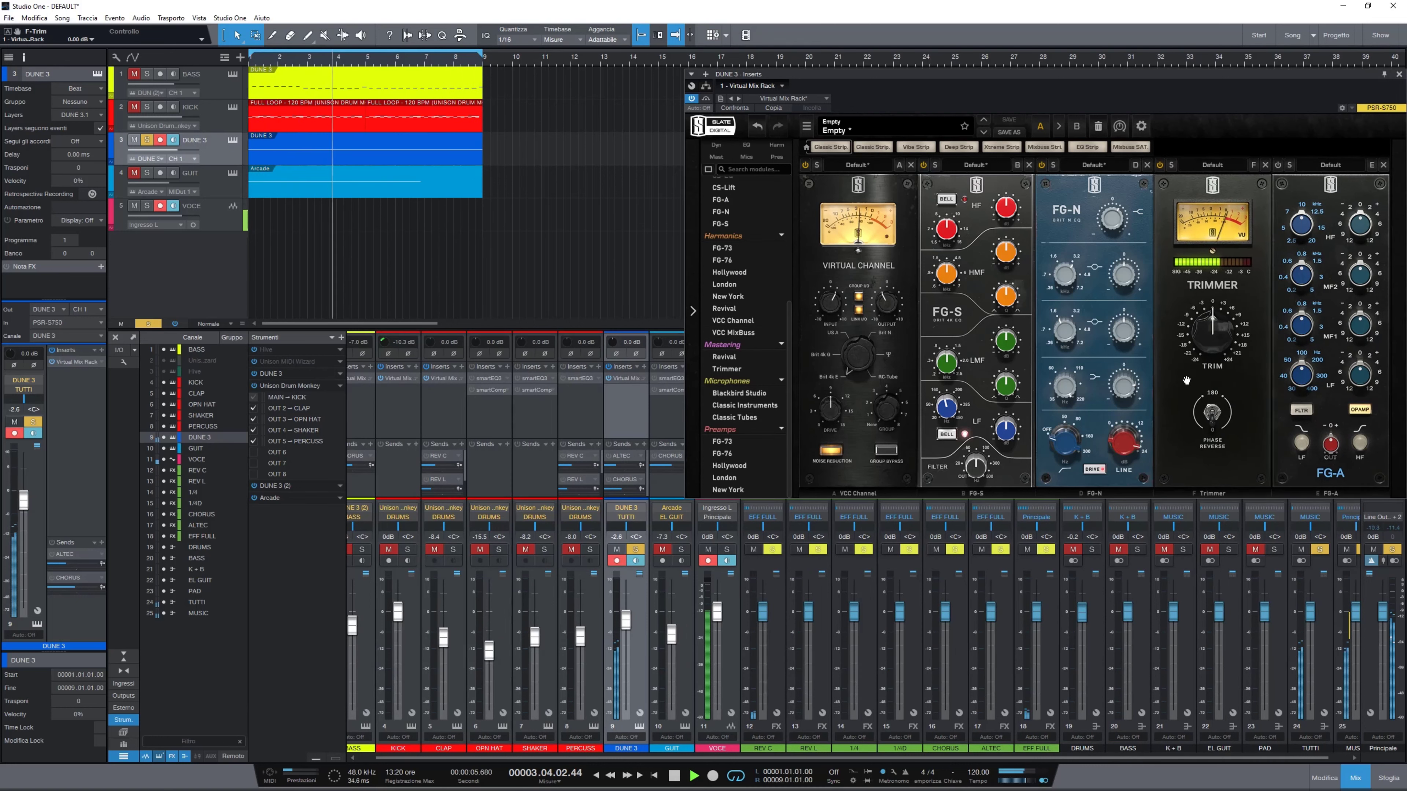
mouse_move(1211, 328)
drag(1210, 326, 1212, 341)
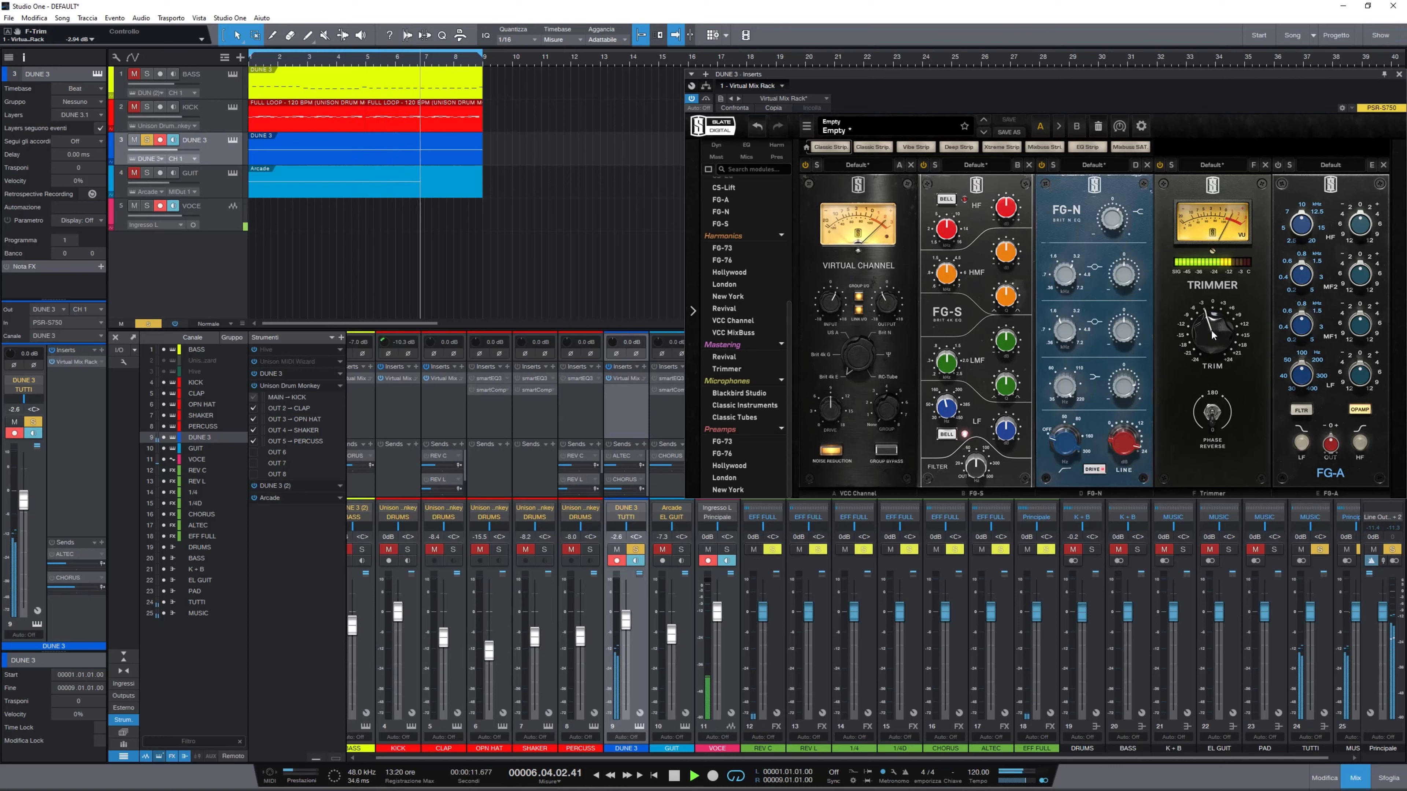
scroll(1211, 340, down, 3)
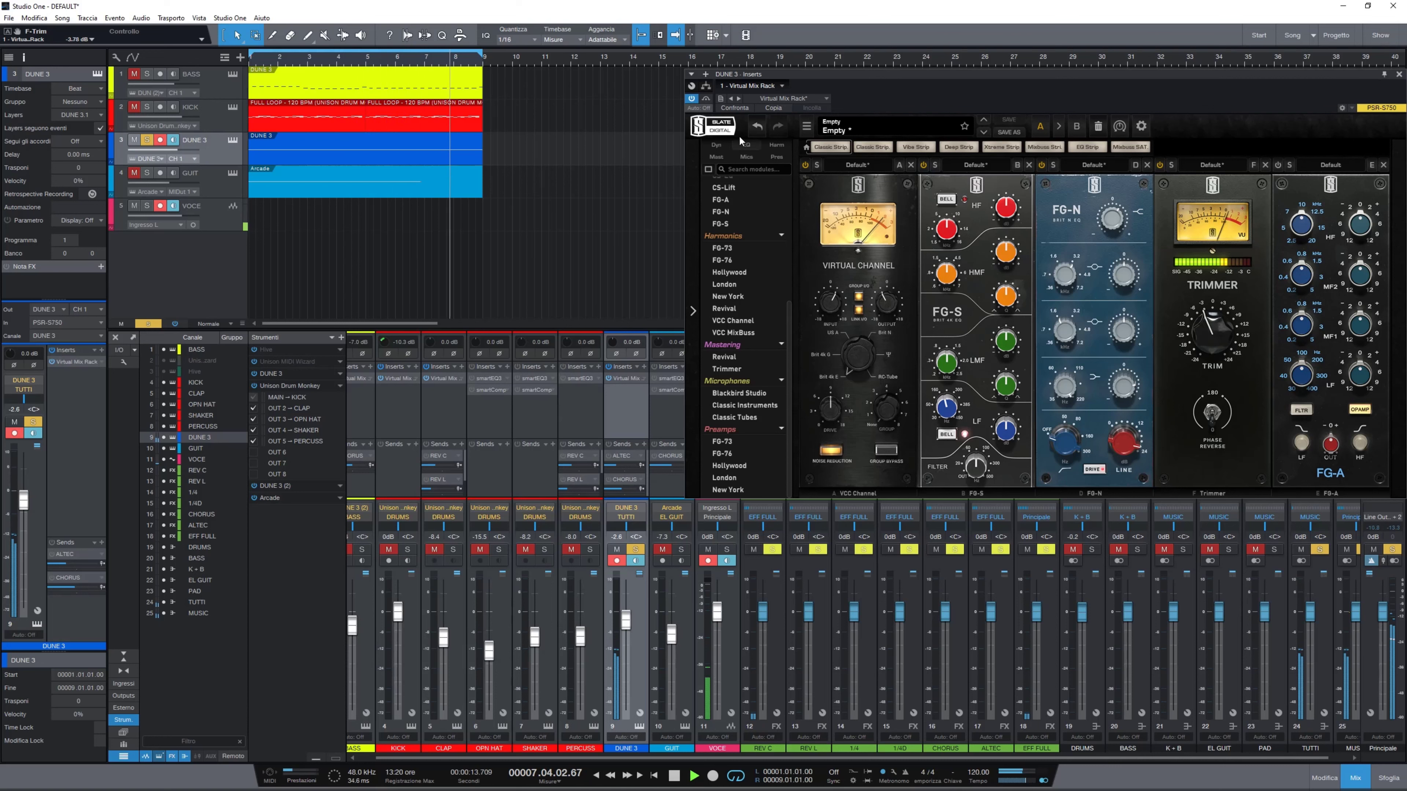
Step: Compare DUNE 3 with the whole Virtual Mix Rack bypassed and active
click(707, 99)
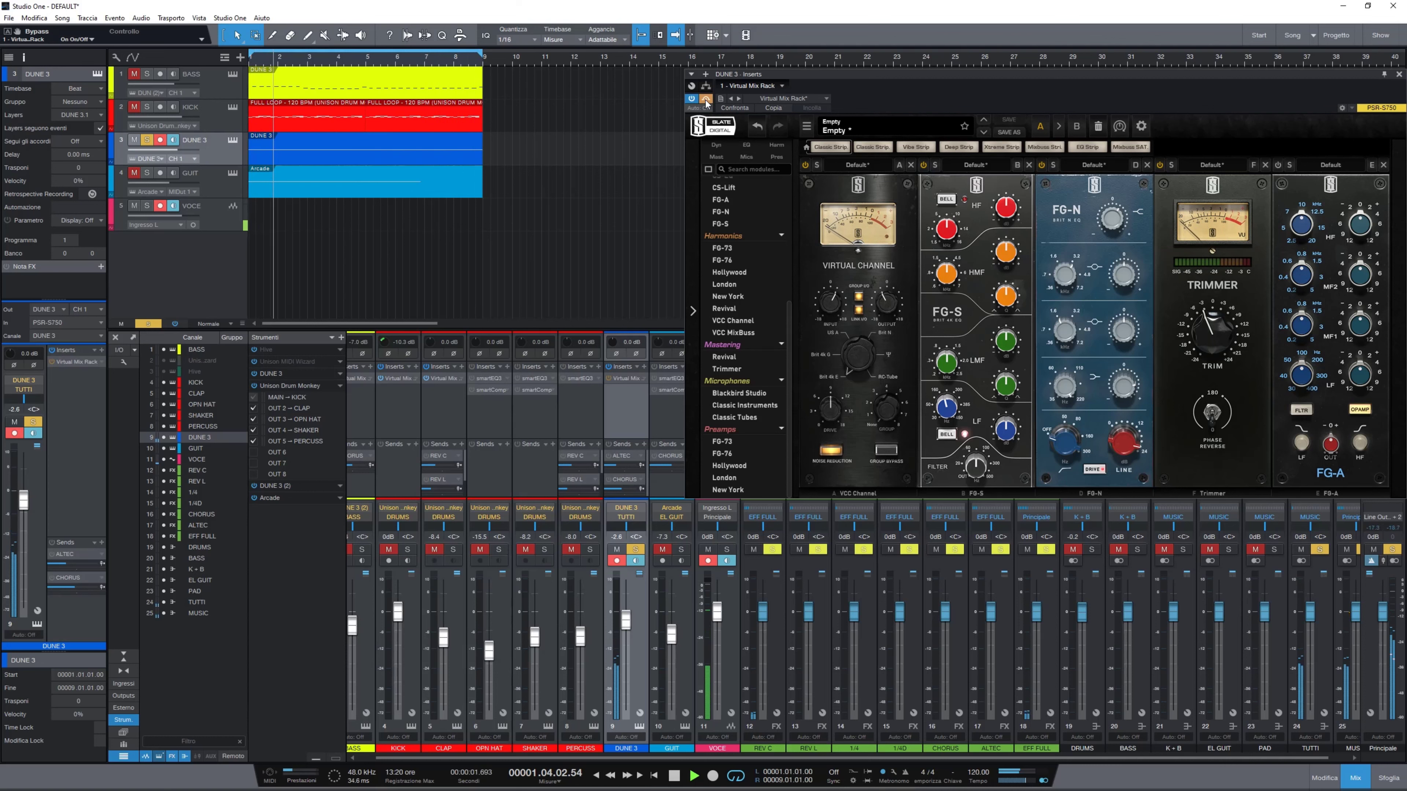
click(707, 100)
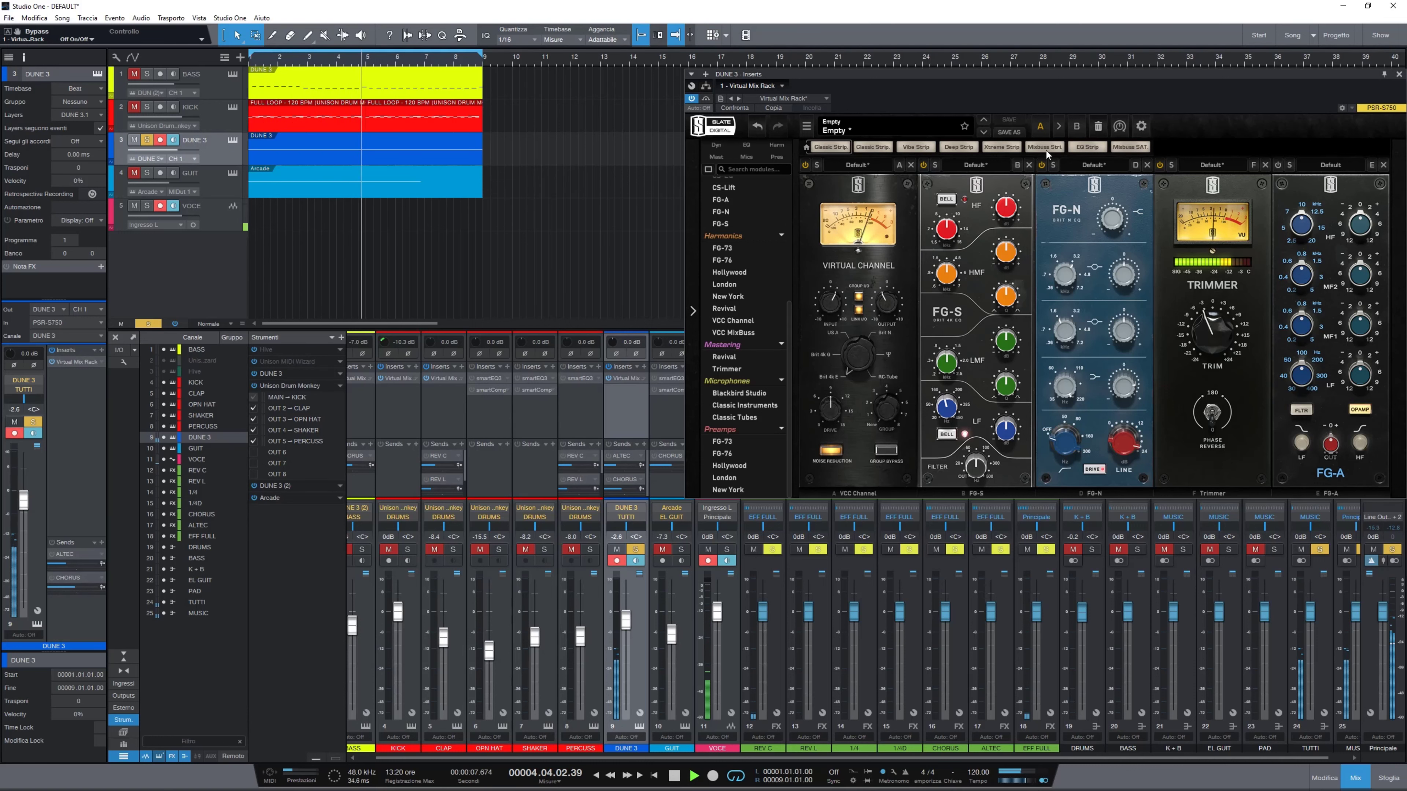
drag(1029, 75, 943, 72)
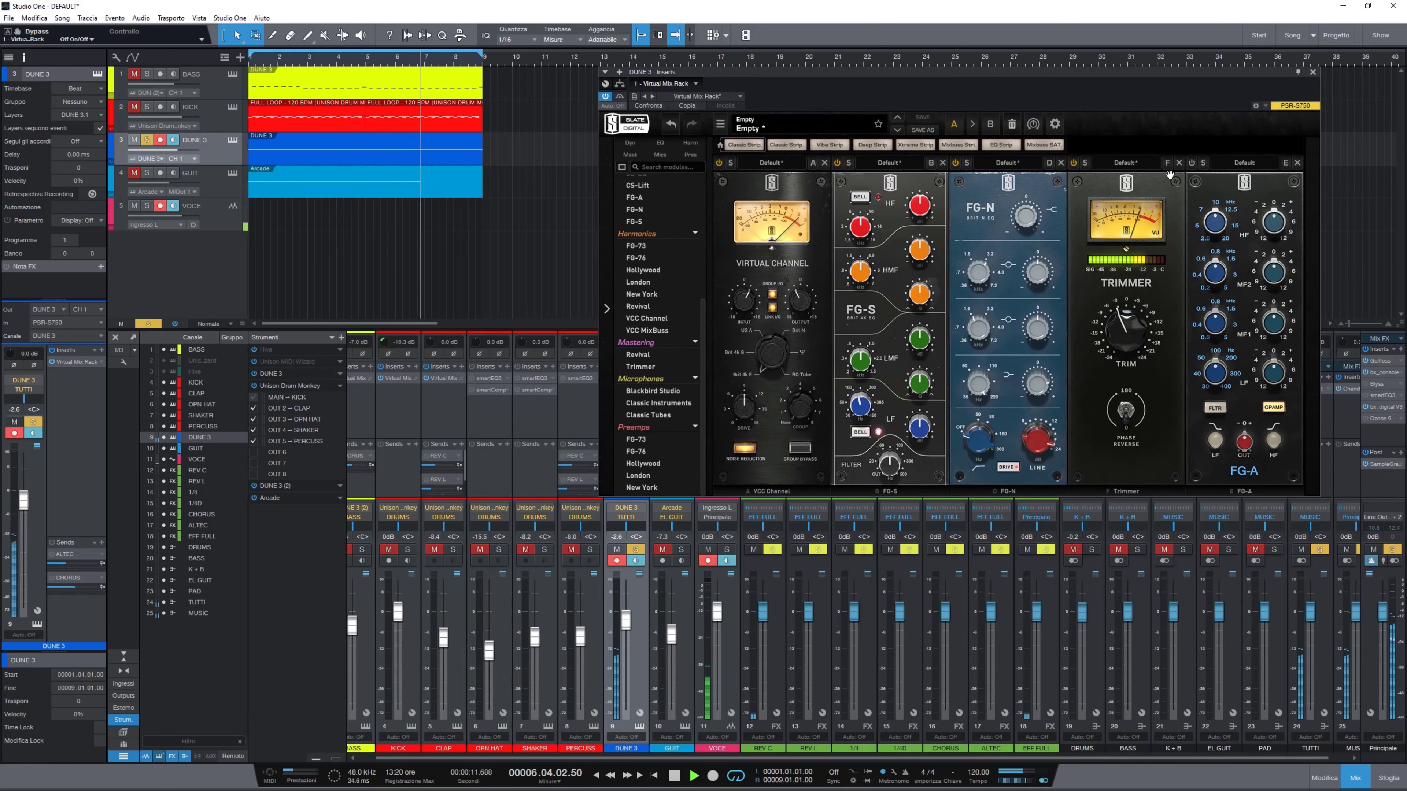
Step: Remove the FG-A module from the DUNE 3 rack and compare the channel in the full mix and soloed
click(1297, 162)
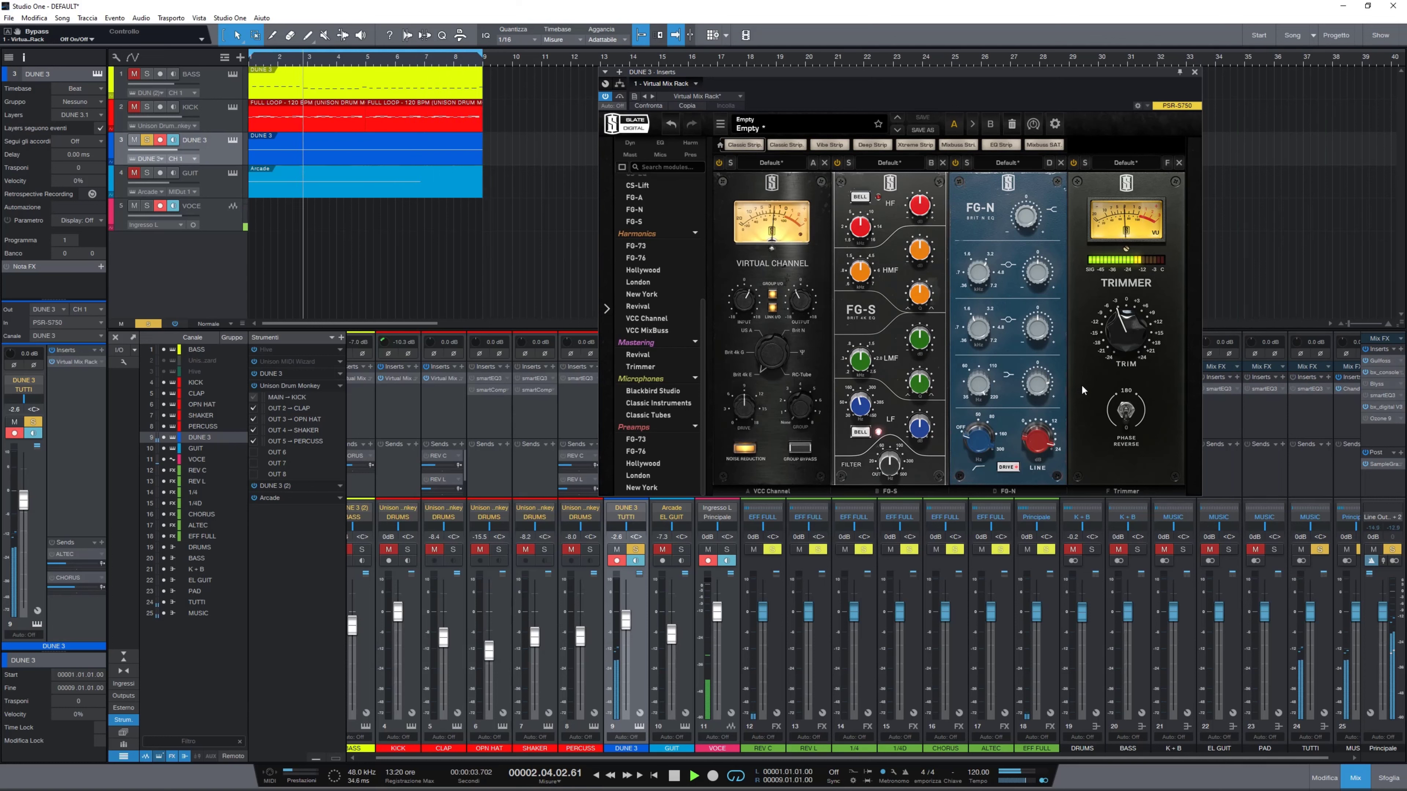
mouse_move(1131, 340)
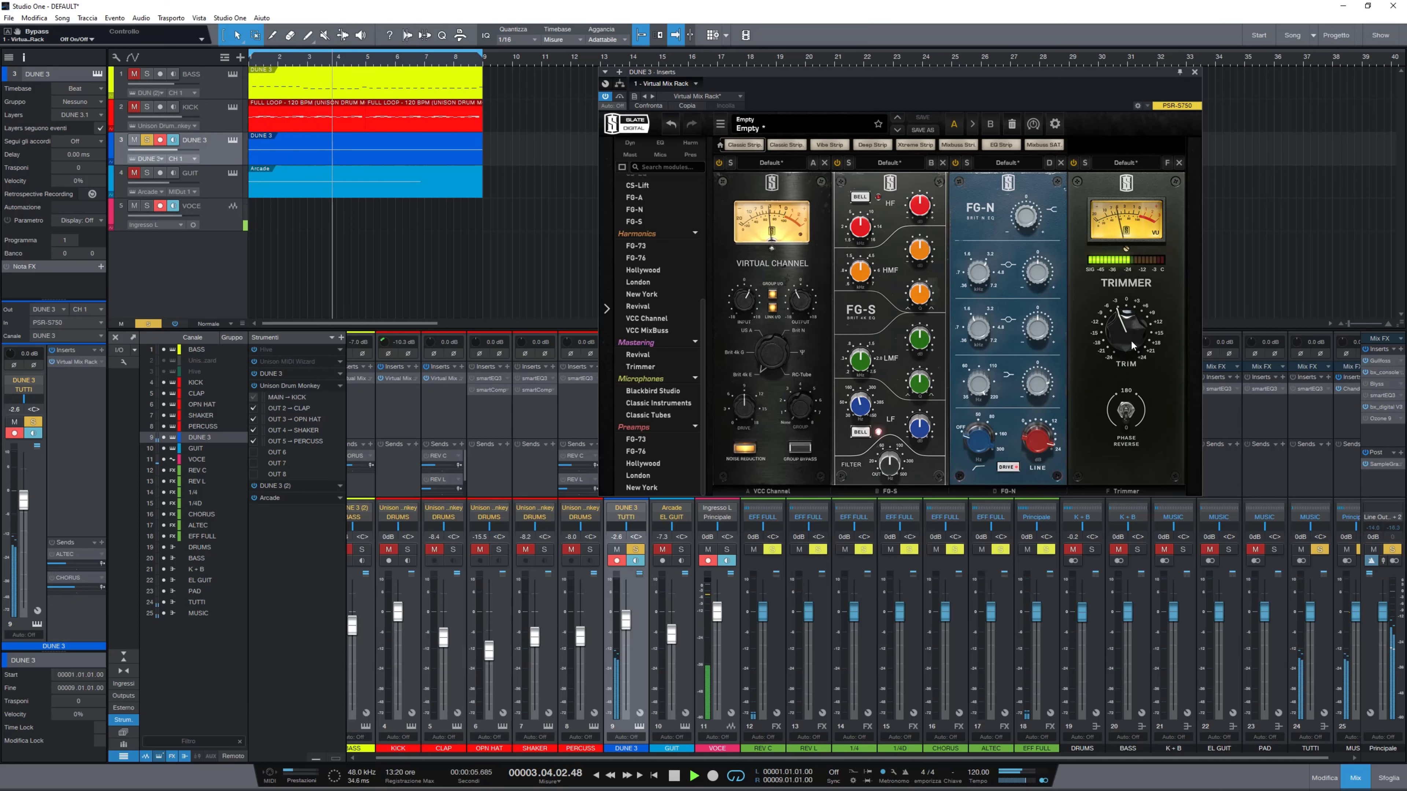
click(636, 551)
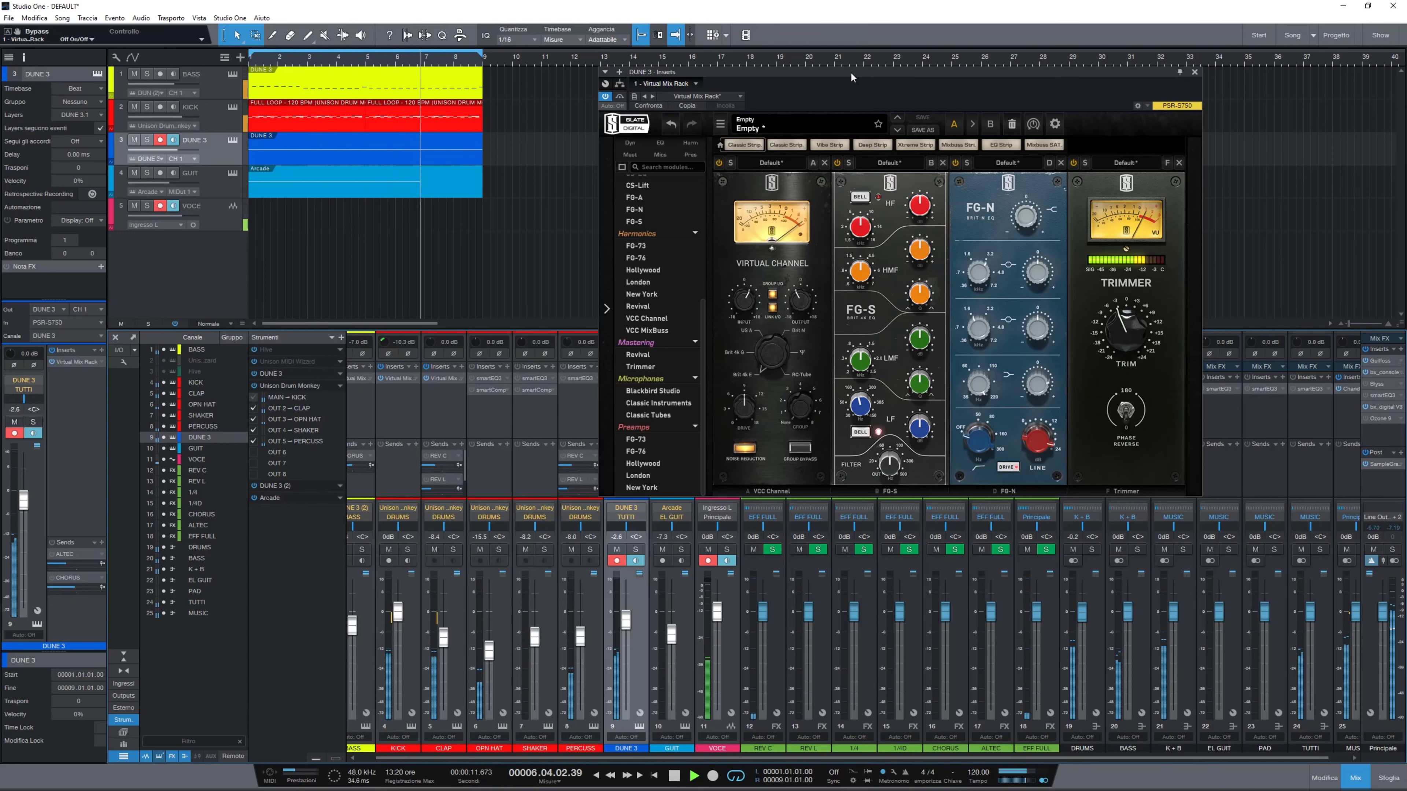
drag(851, 71, 945, 77)
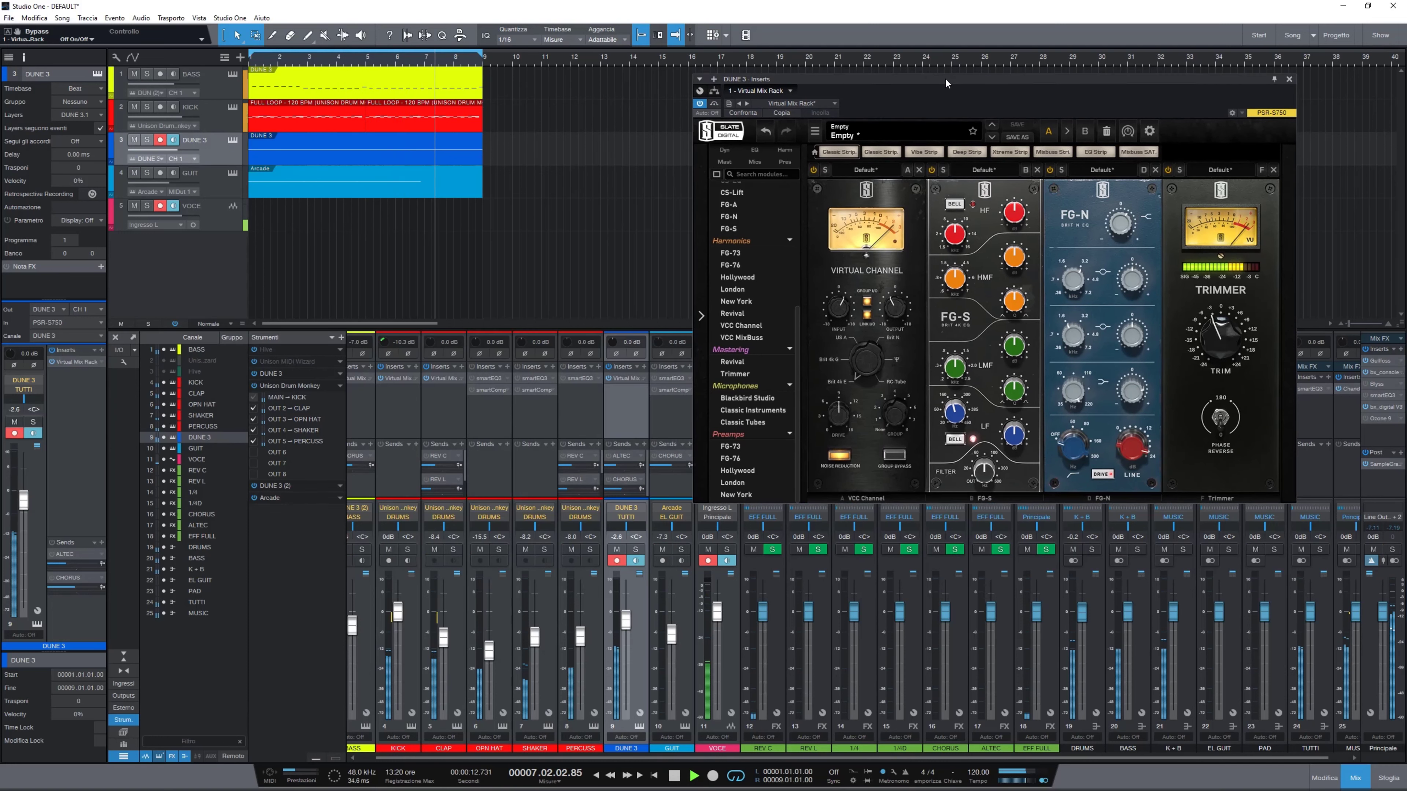
click(636, 552)
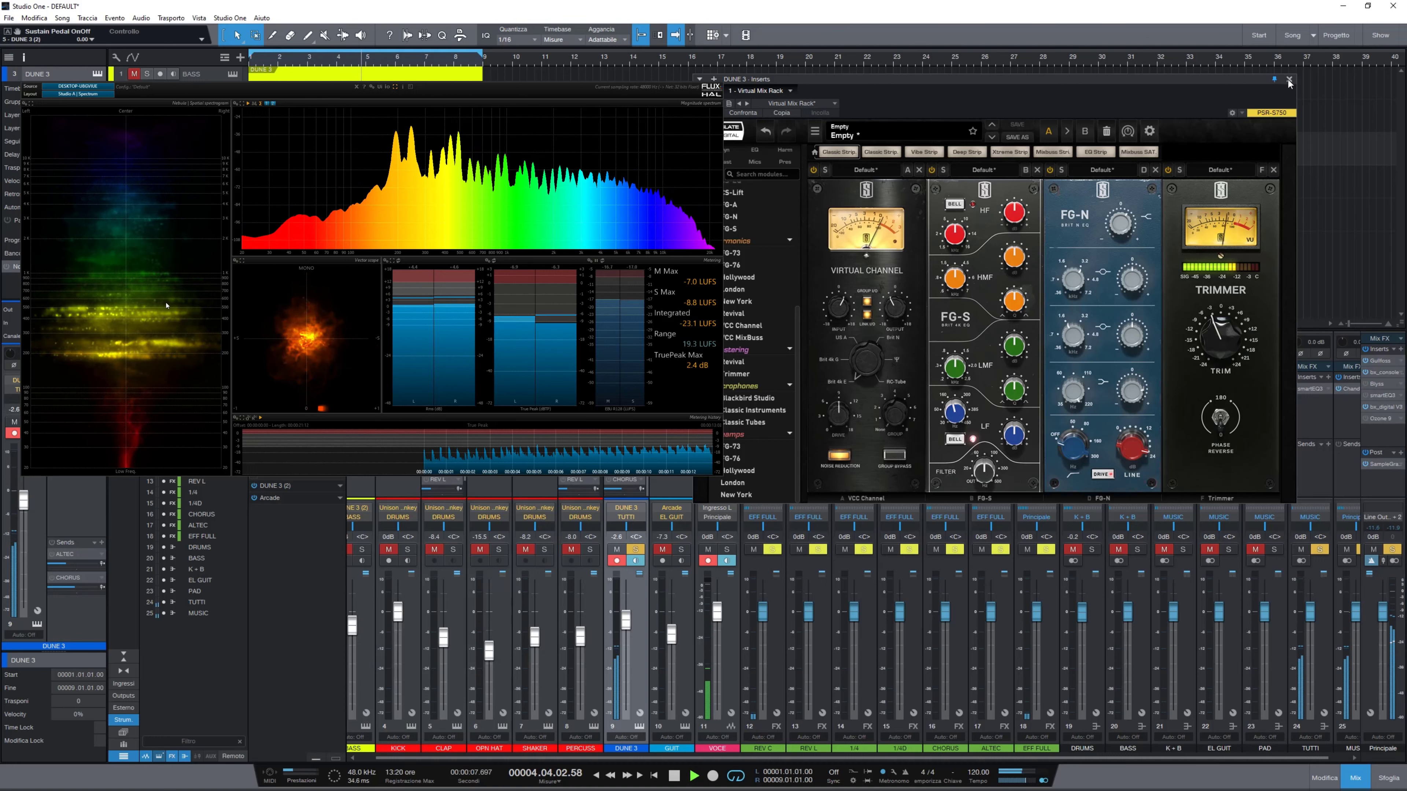
Step: Check DUNE 3's stereo image on the analyzer and insert PreSonus Dual Pan ahead of its Virtual Mix Rack
click(147, 316)
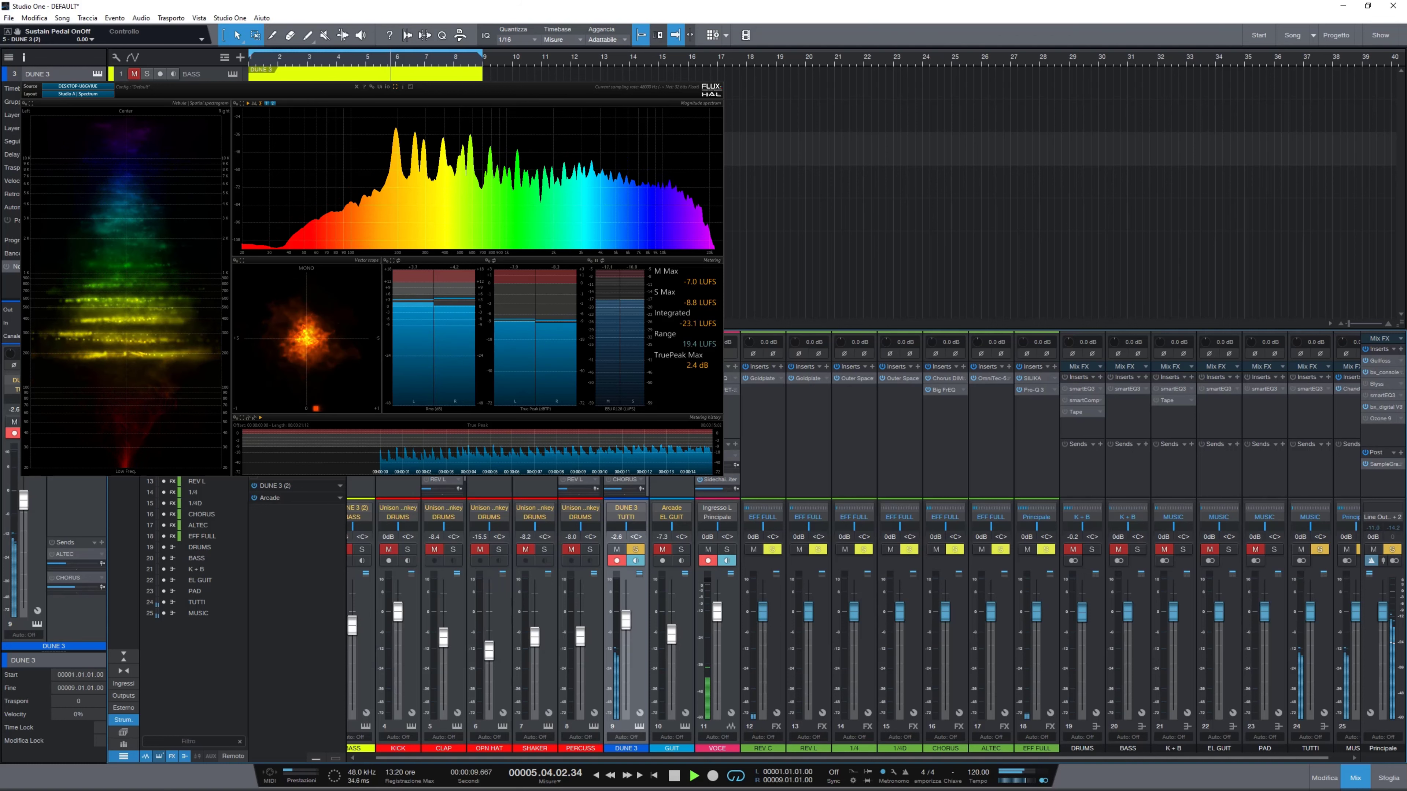
click(781, 366)
drag(780, 446, 772, 603)
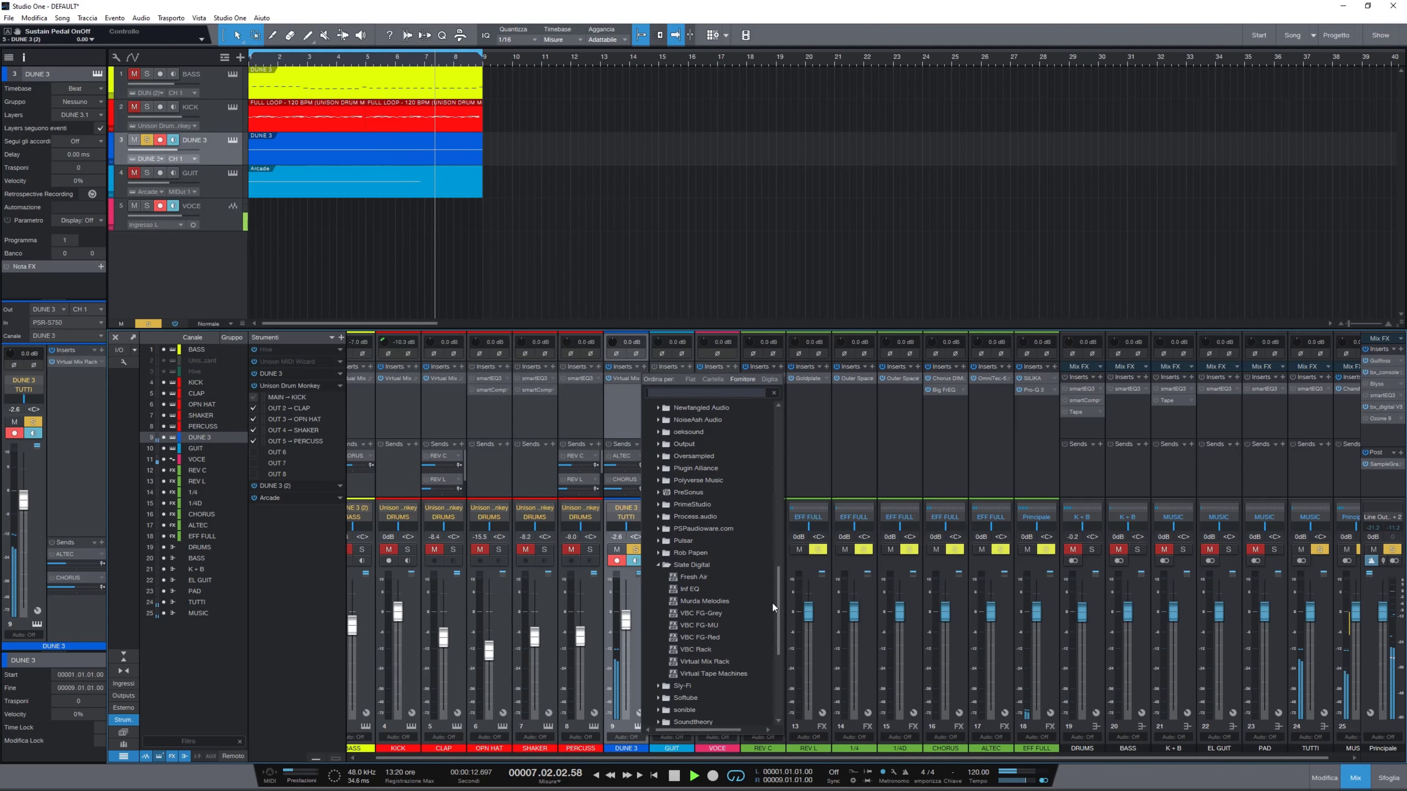
click(658, 564)
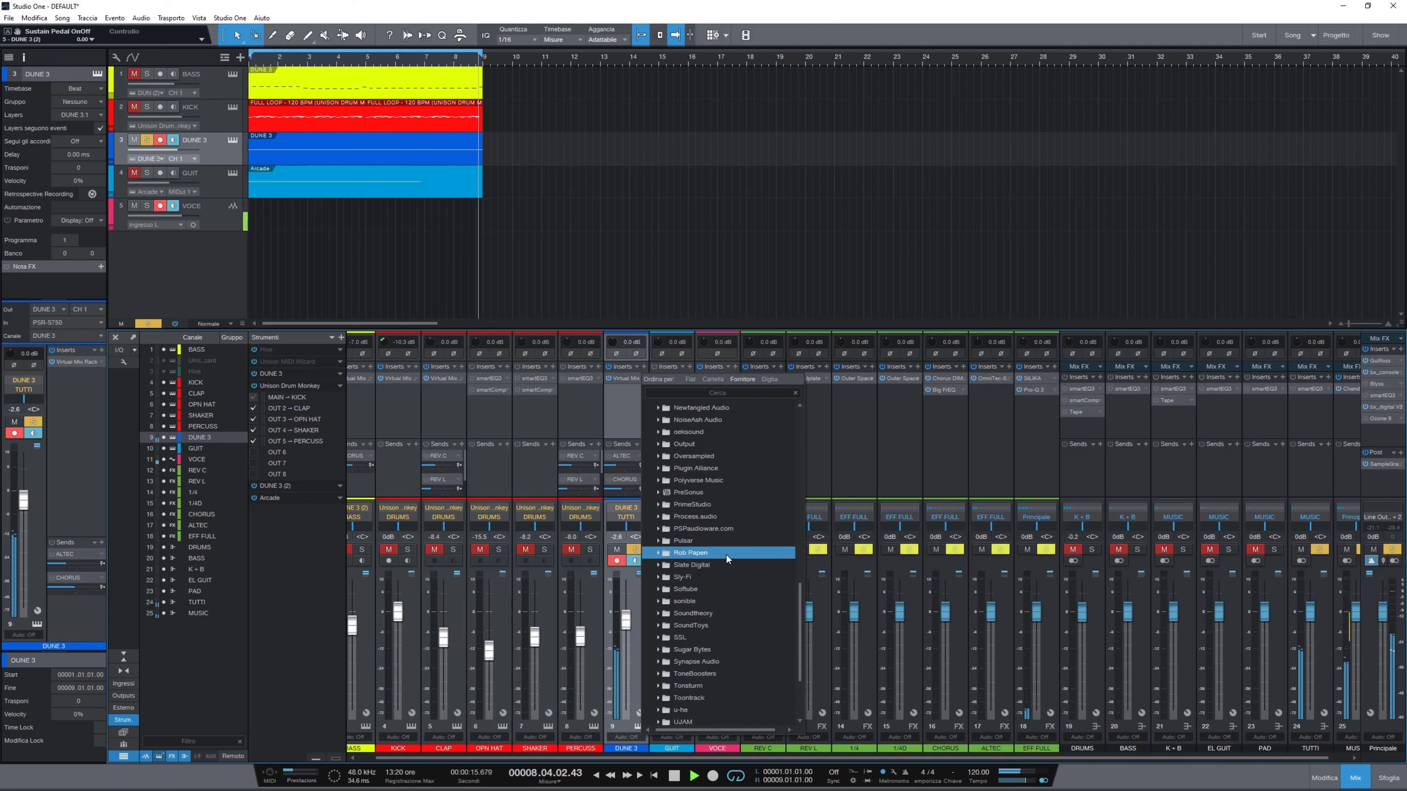
click(657, 492)
click(694, 613)
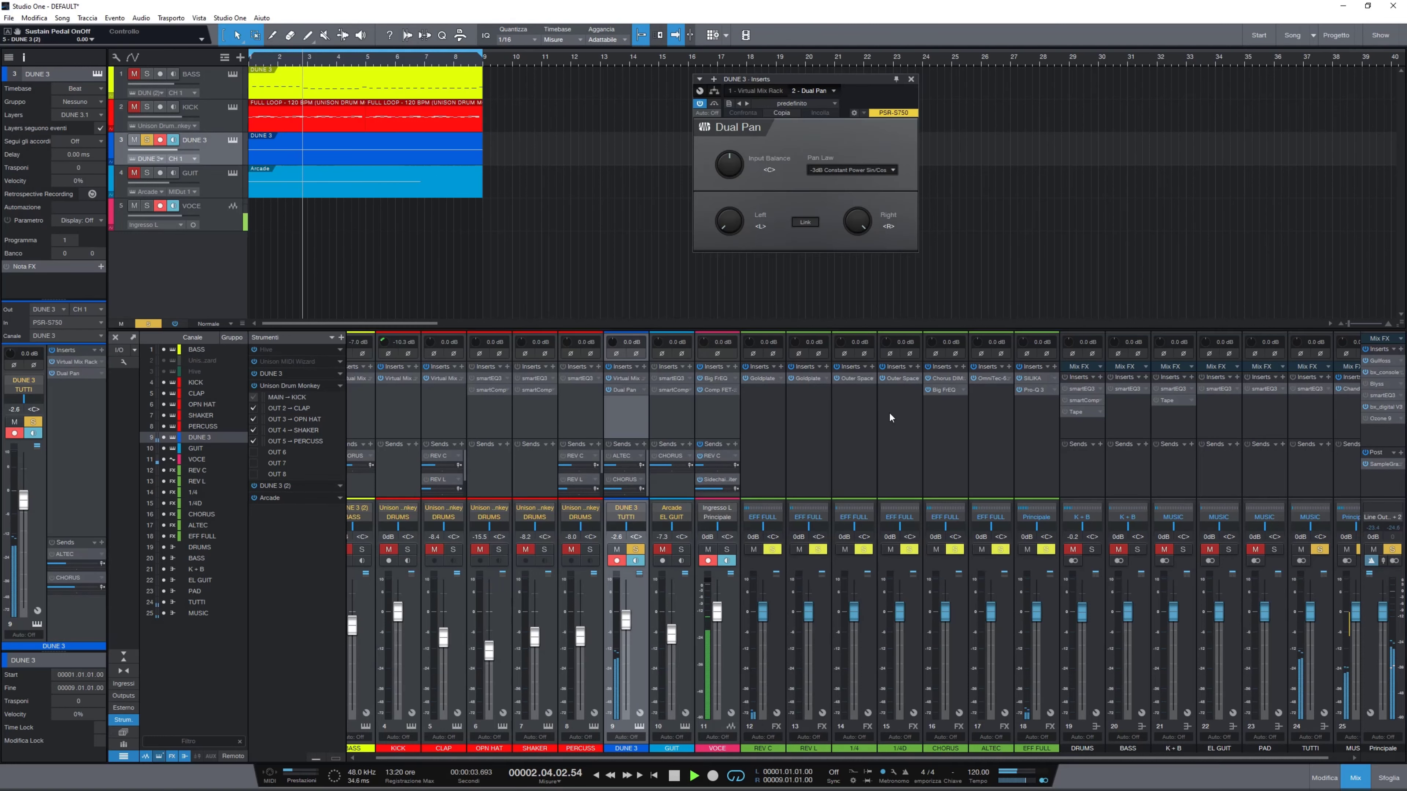
mouse_move(631, 389)
mouse_down()
mouse_move(653, 387)
mouse_move(631, 378)
mouse_up()
Step: Link the two sides of DUNE 3's Dual Pan and reduce the width to 21%
drag(797, 86, 897, 255)
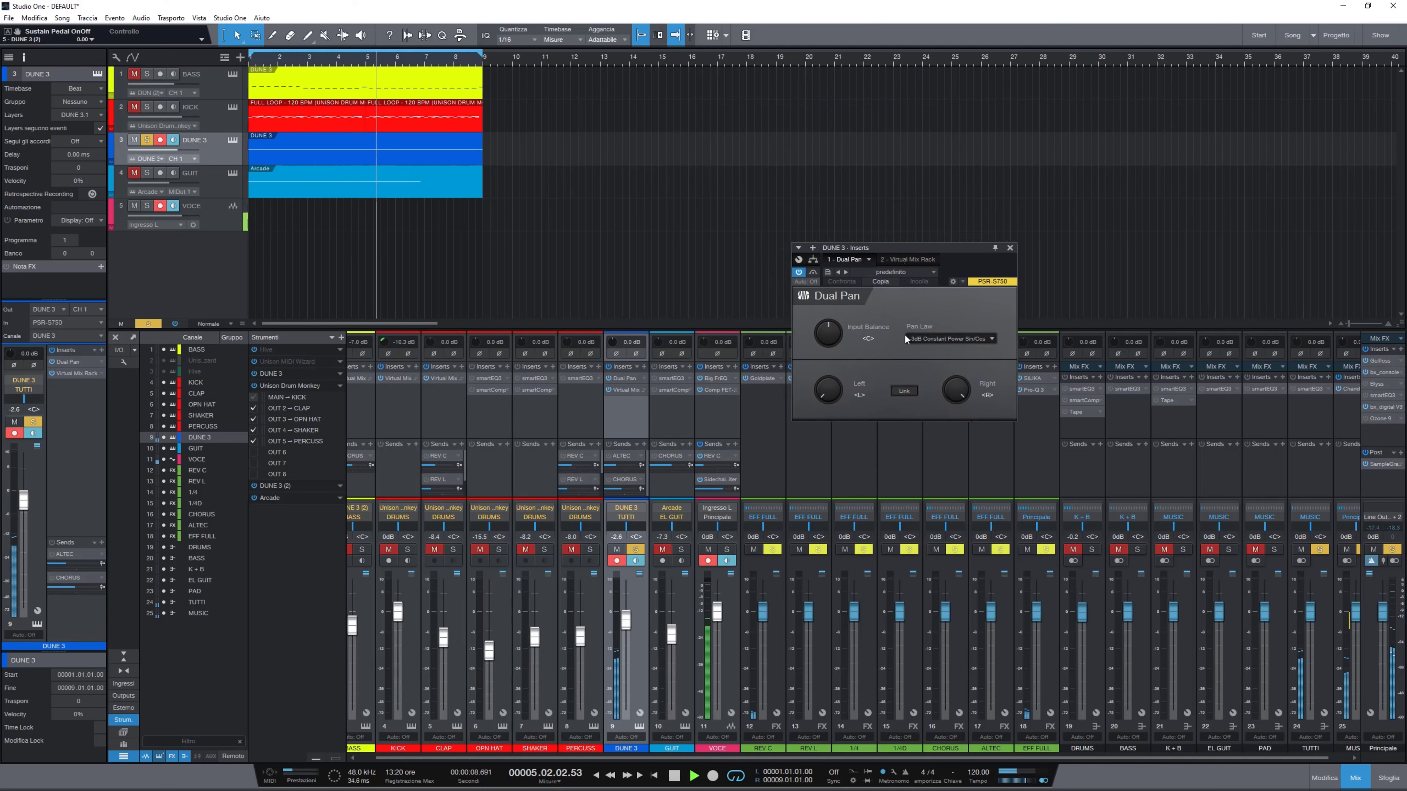
click(905, 392)
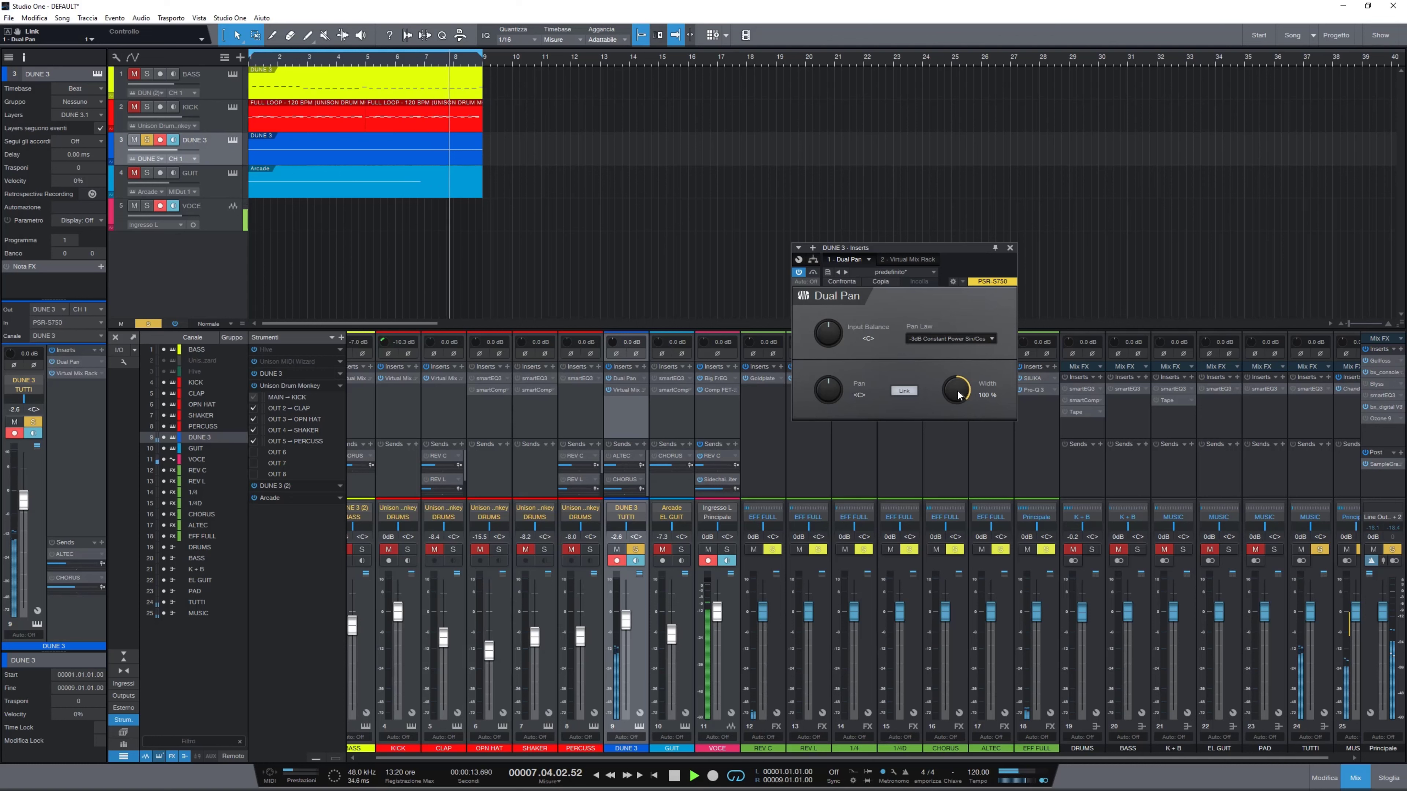
drag(953, 389, 953, 388)
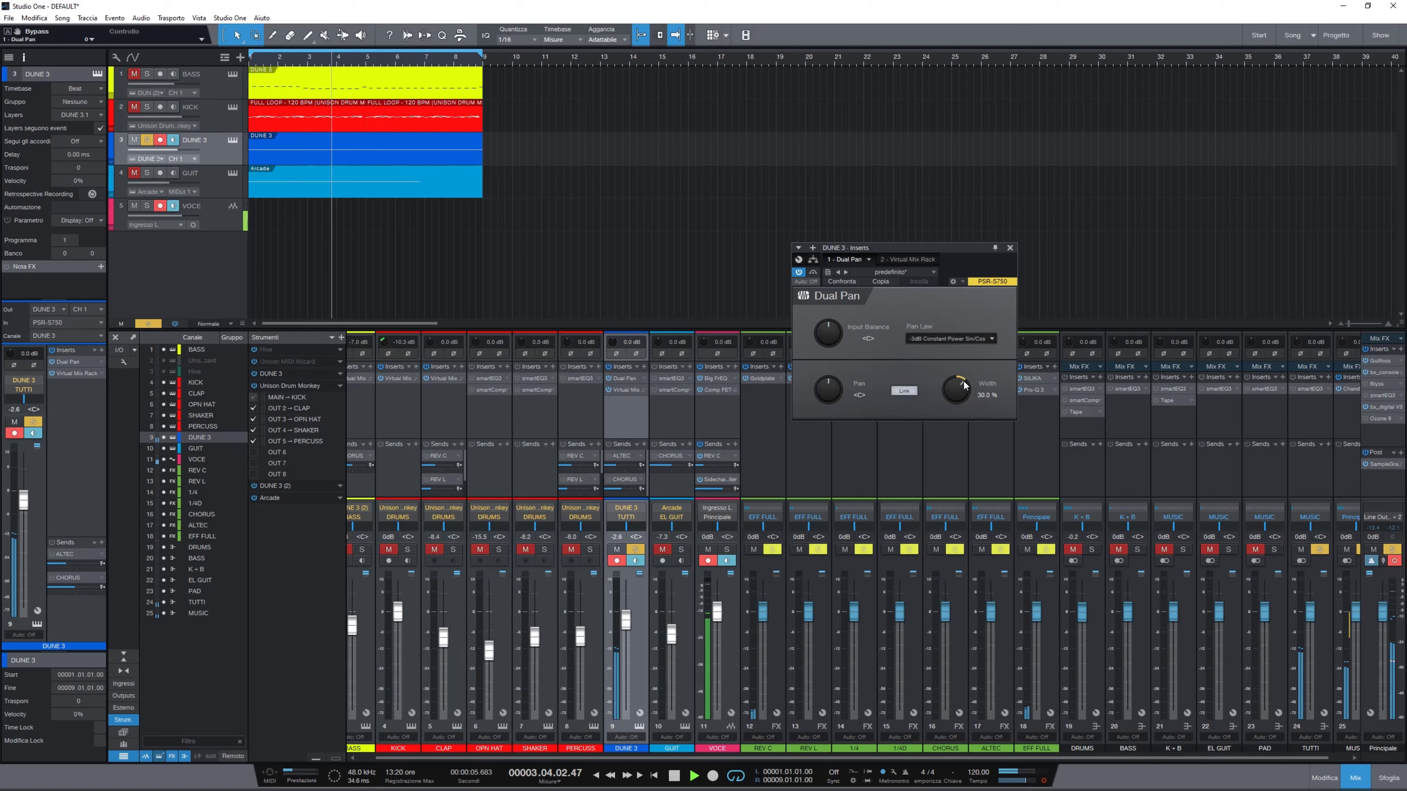
drag(963, 388, 961, 387)
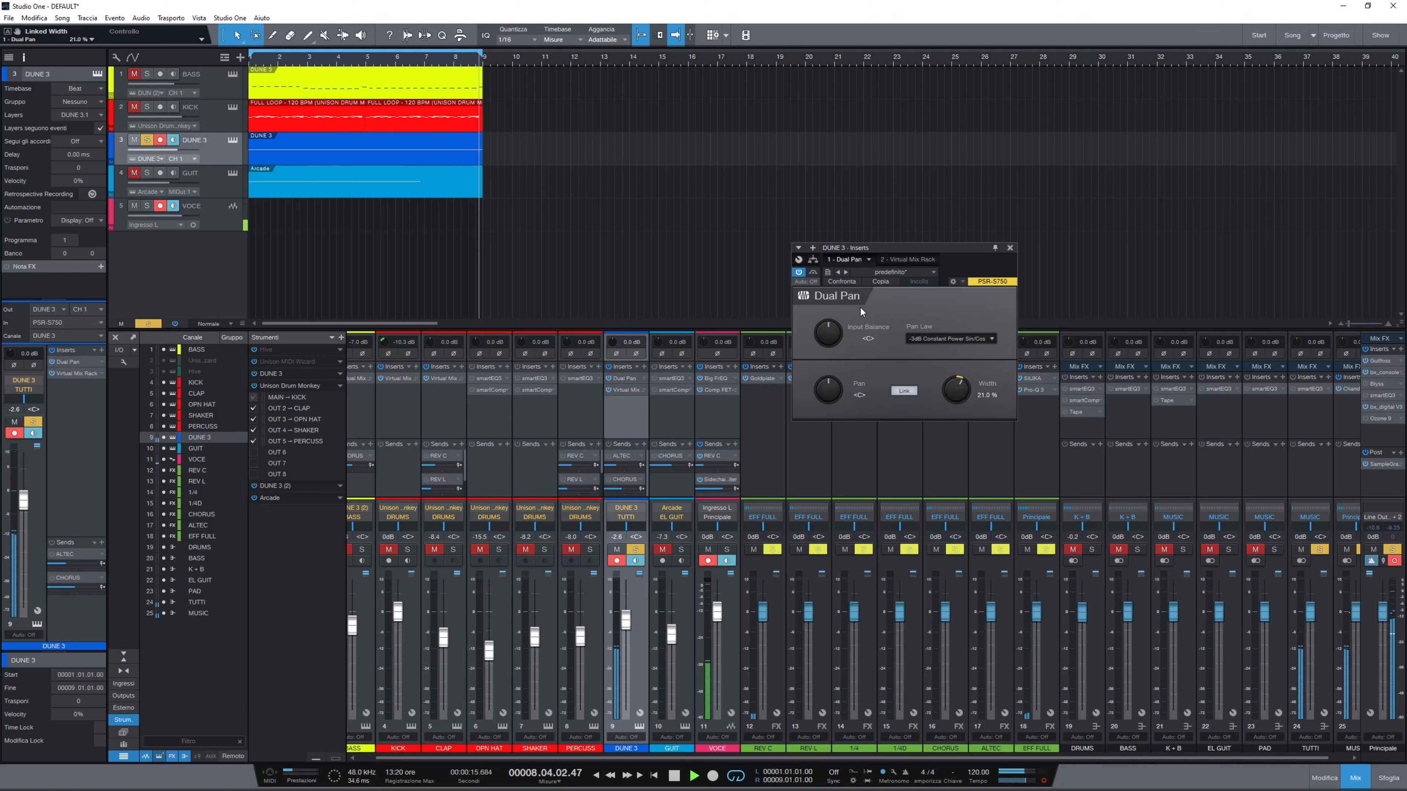
Step: Compare DUNE 3's sound and stereo image with Dual Pan bypassed and active
click(813, 273)
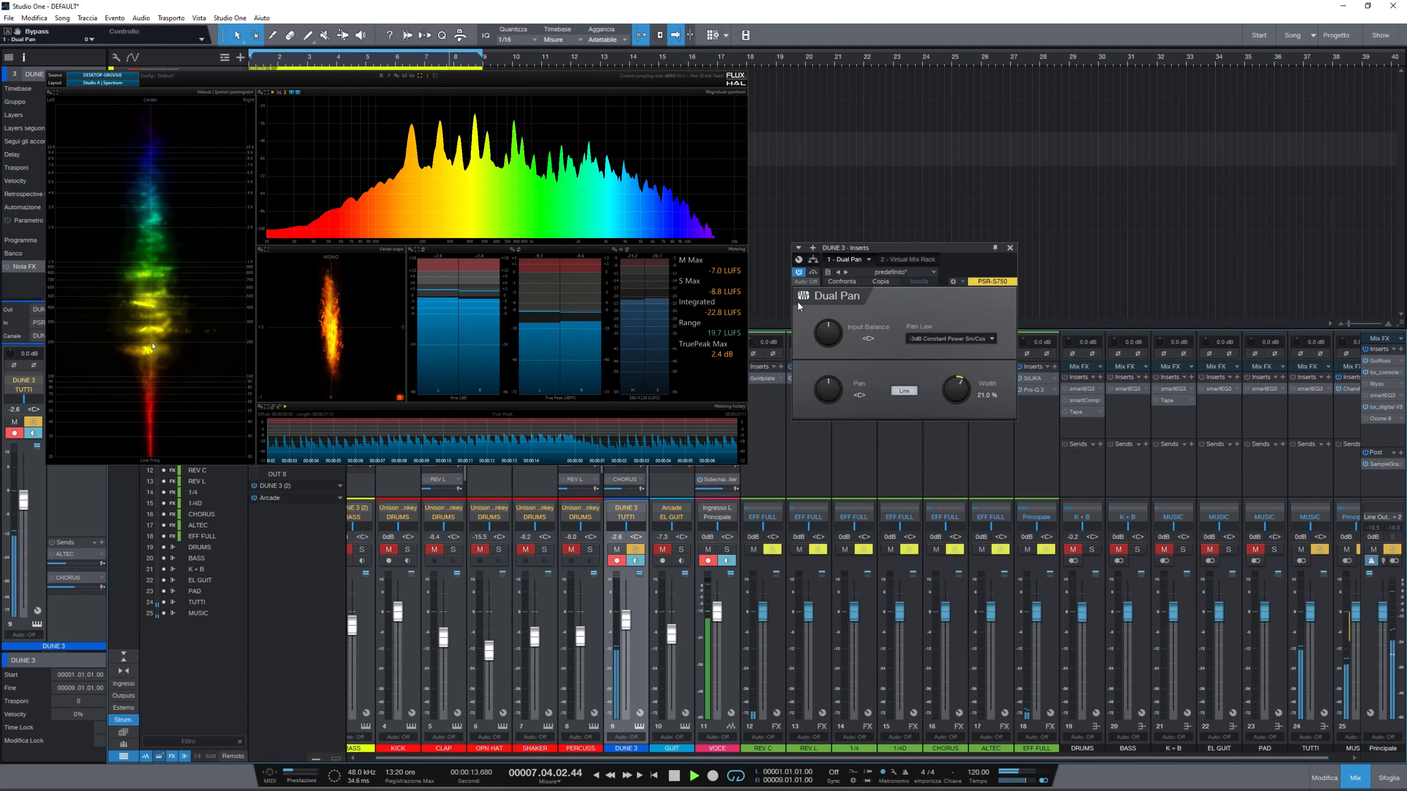
click(812, 274)
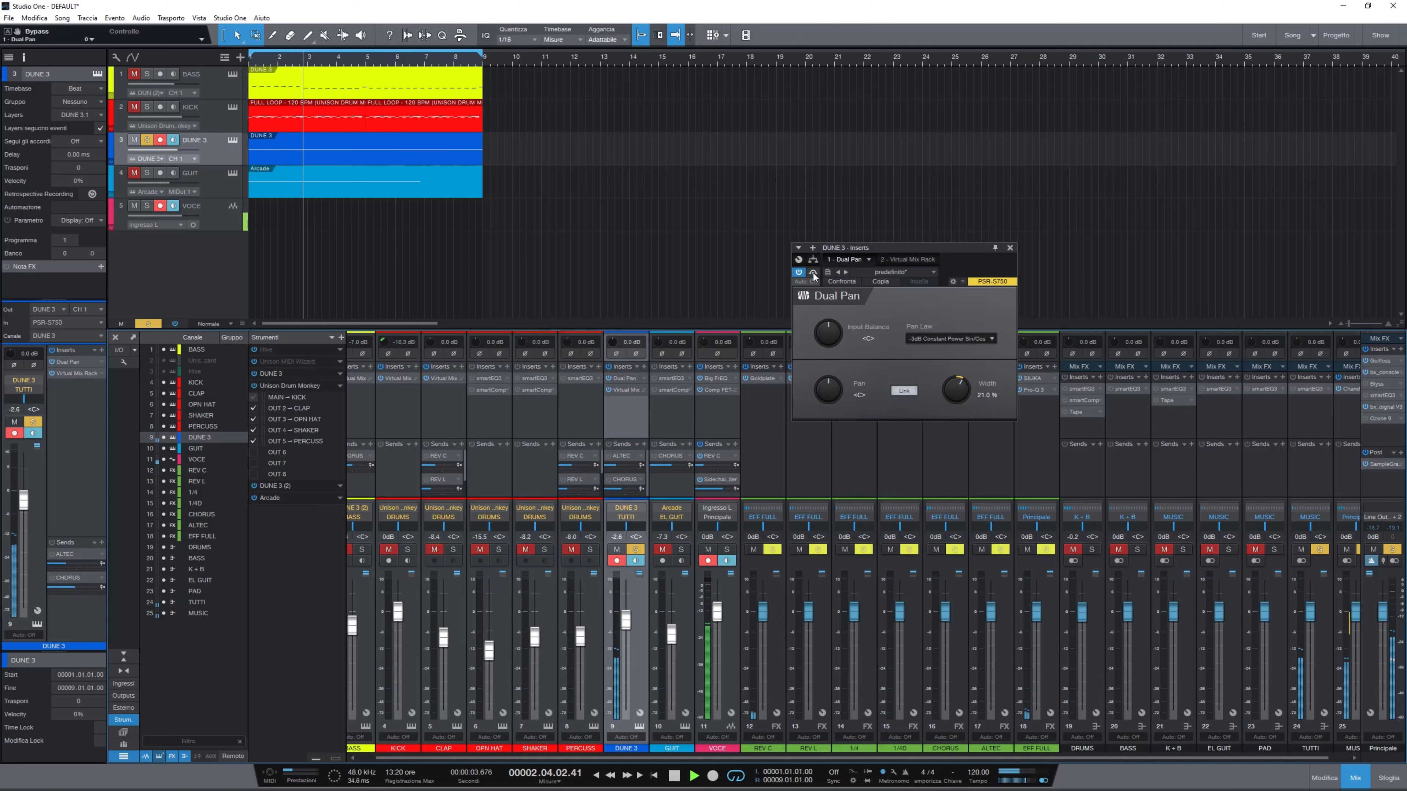
click(813, 273)
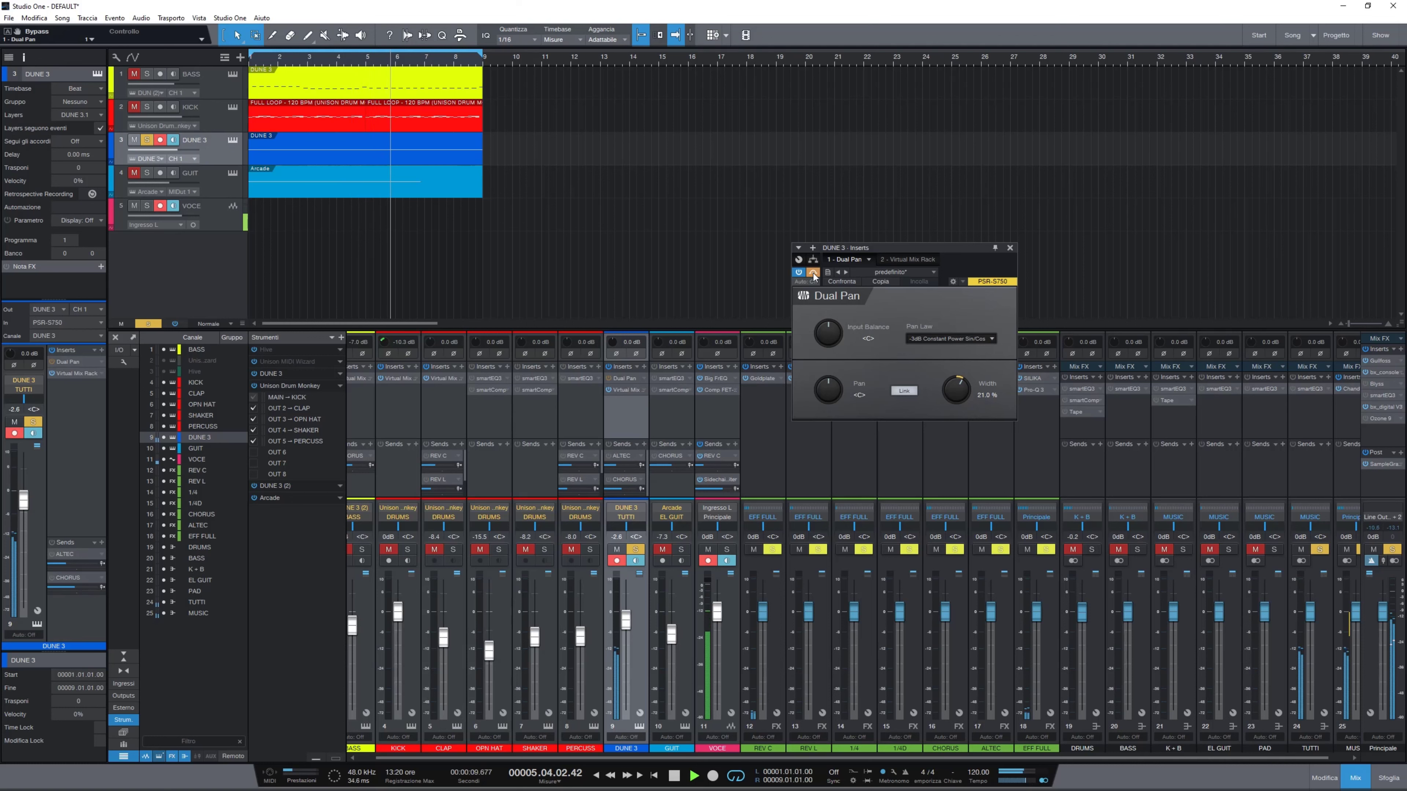
click(813, 273)
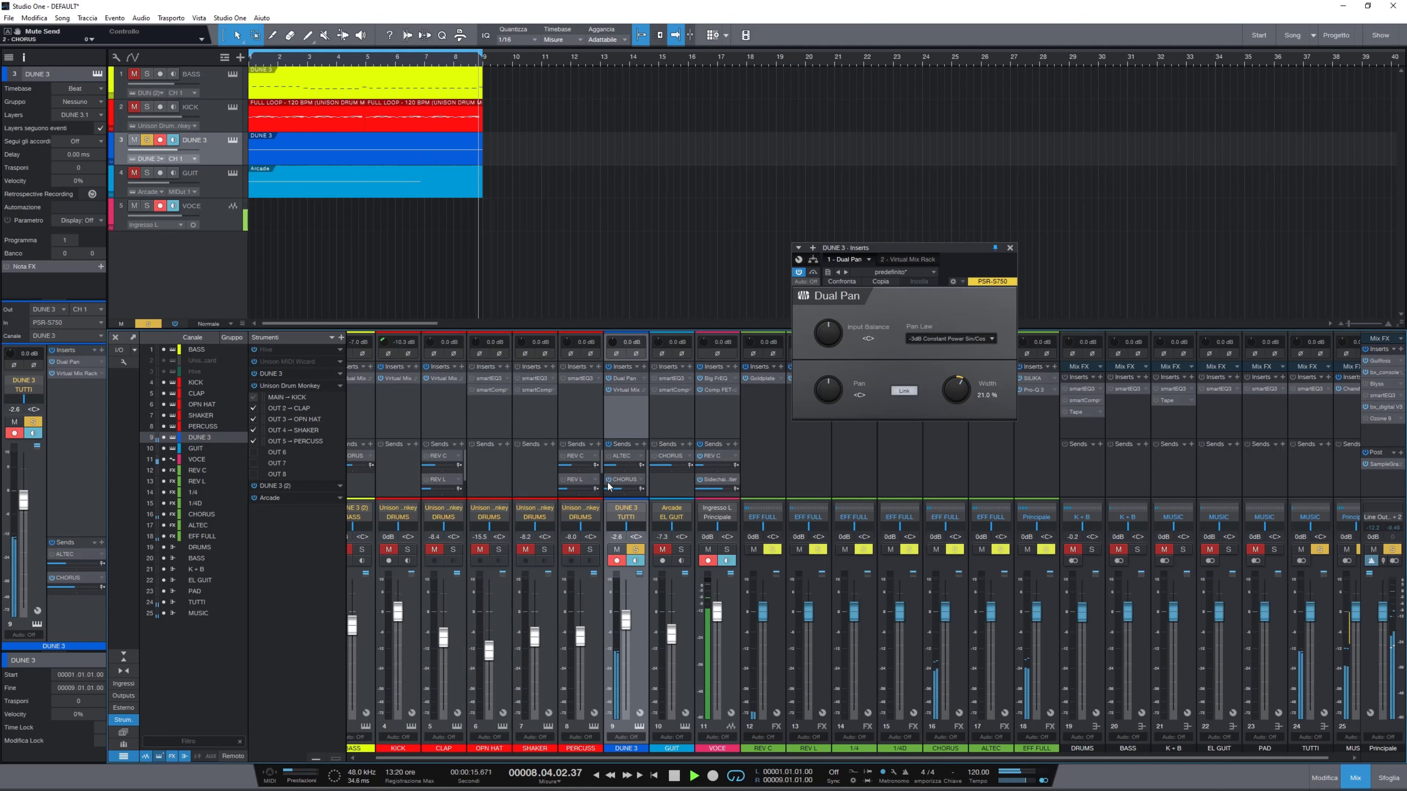
Step: Check DUNE 3's stereo image with the CHORUS send active, return to the full mix and close Dual Pan
key(alt+Tab)
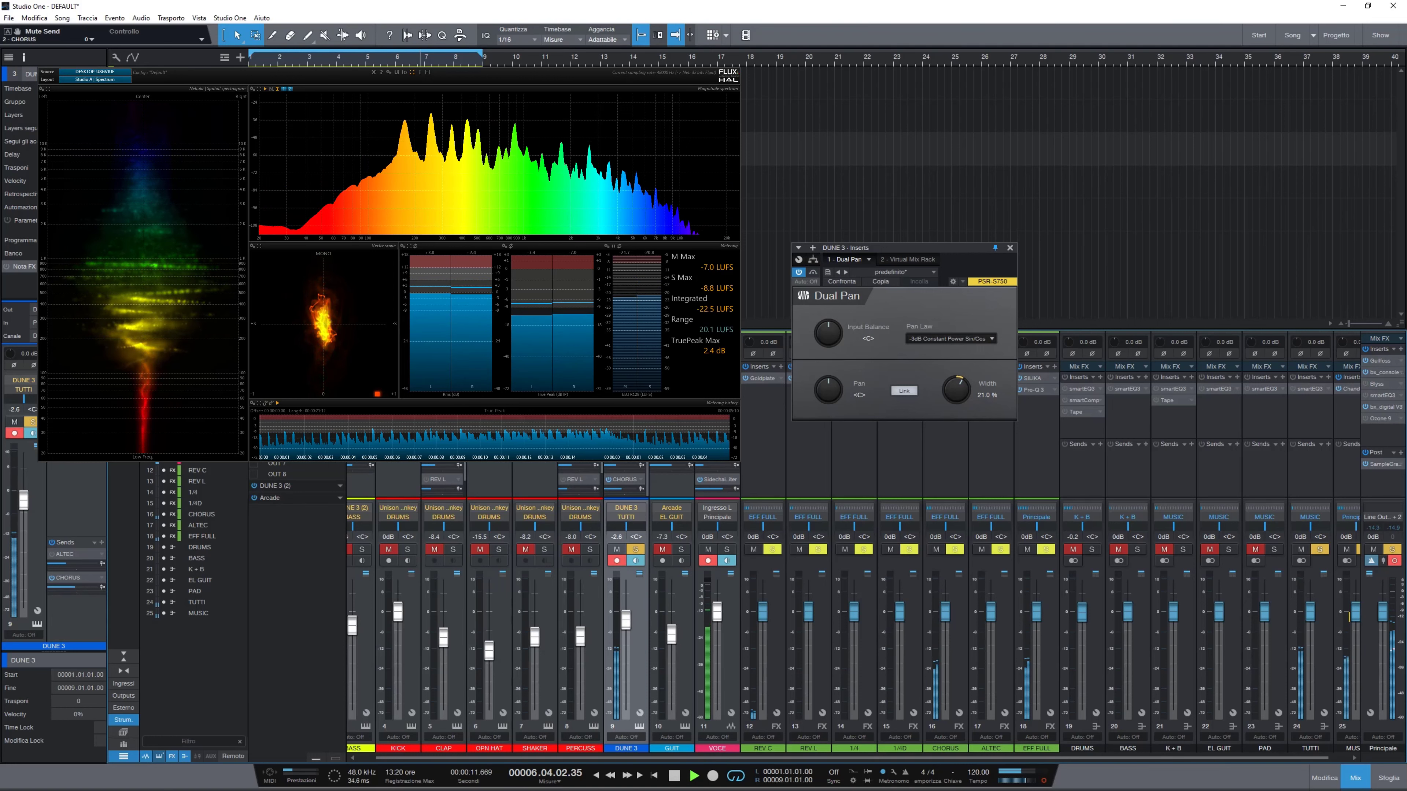
click(626, 521)
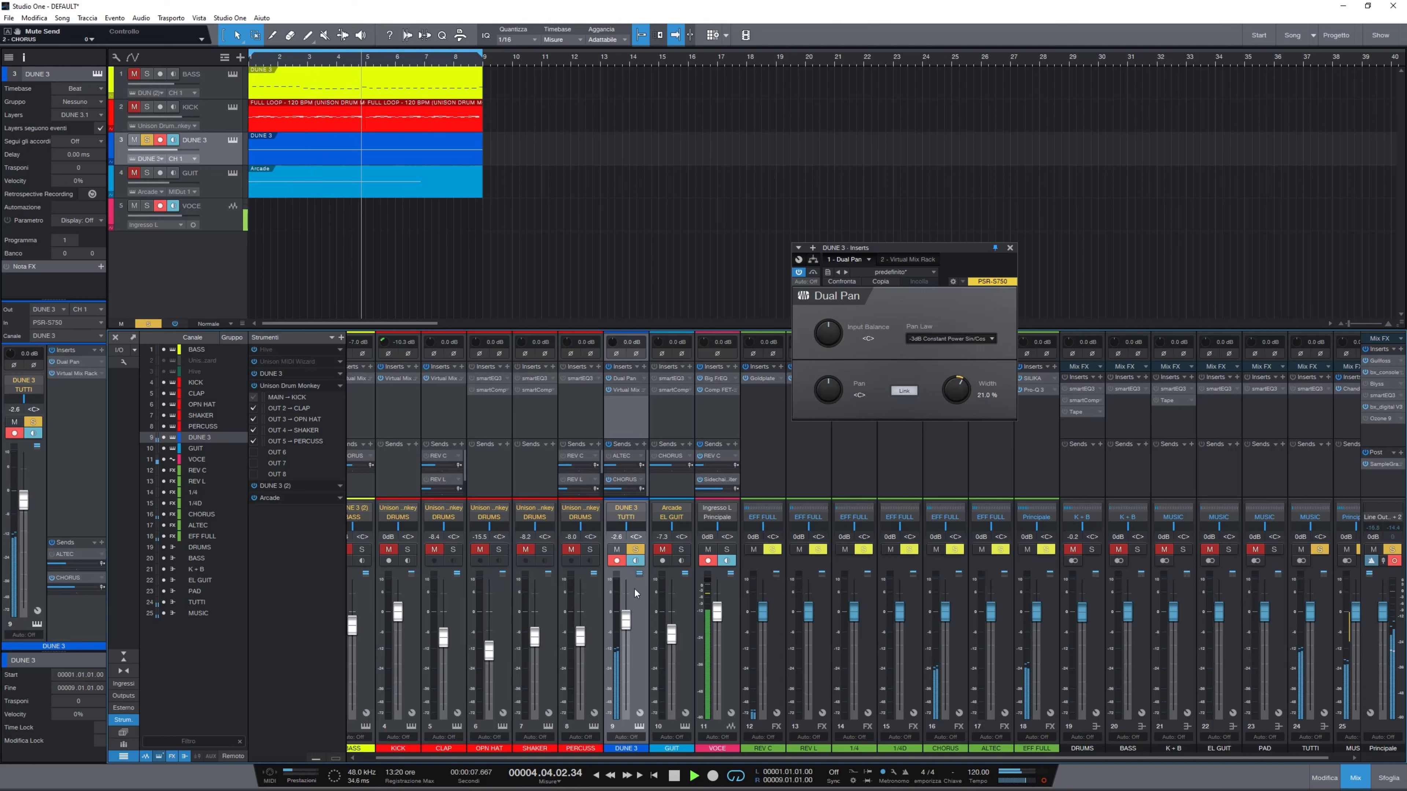
click(639, 551)
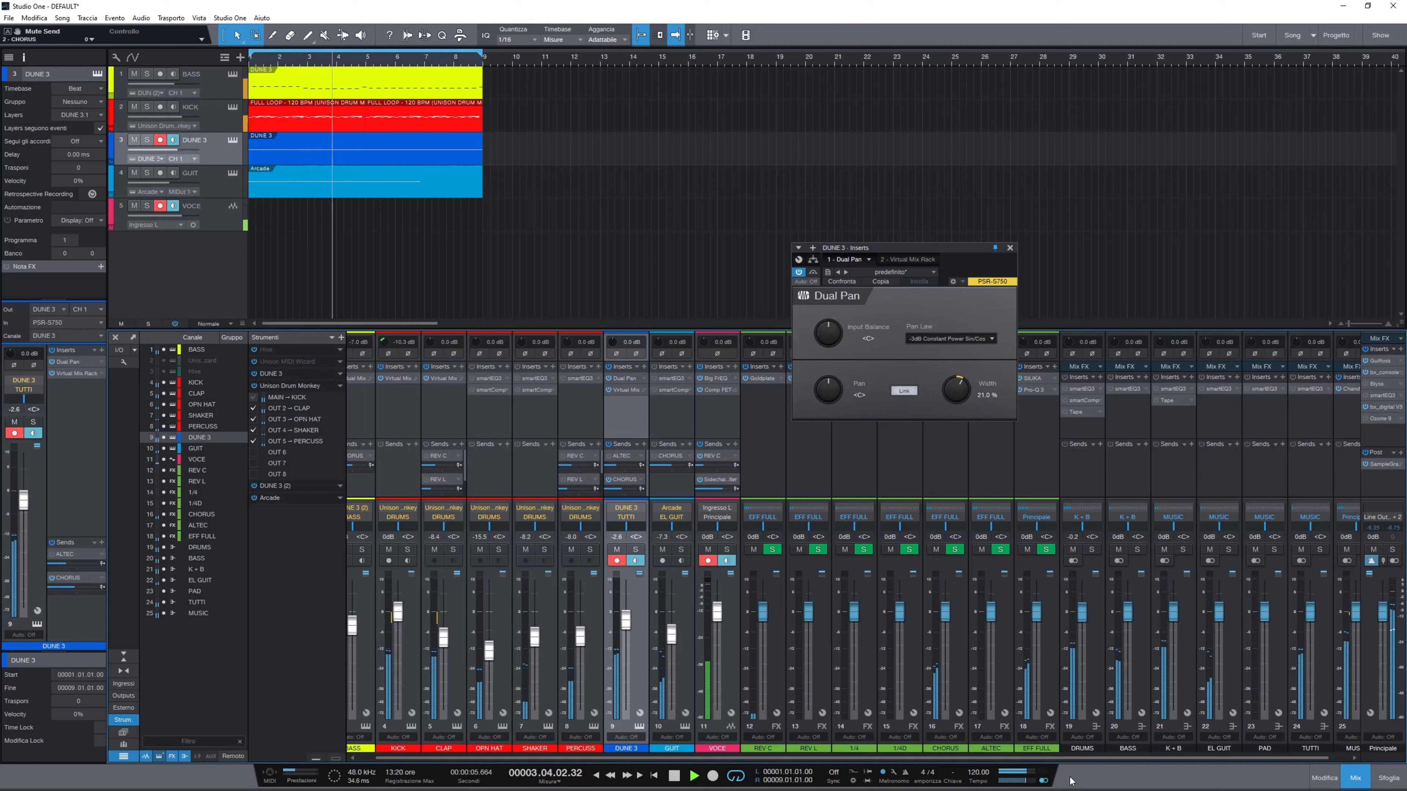
click(1010, 248)
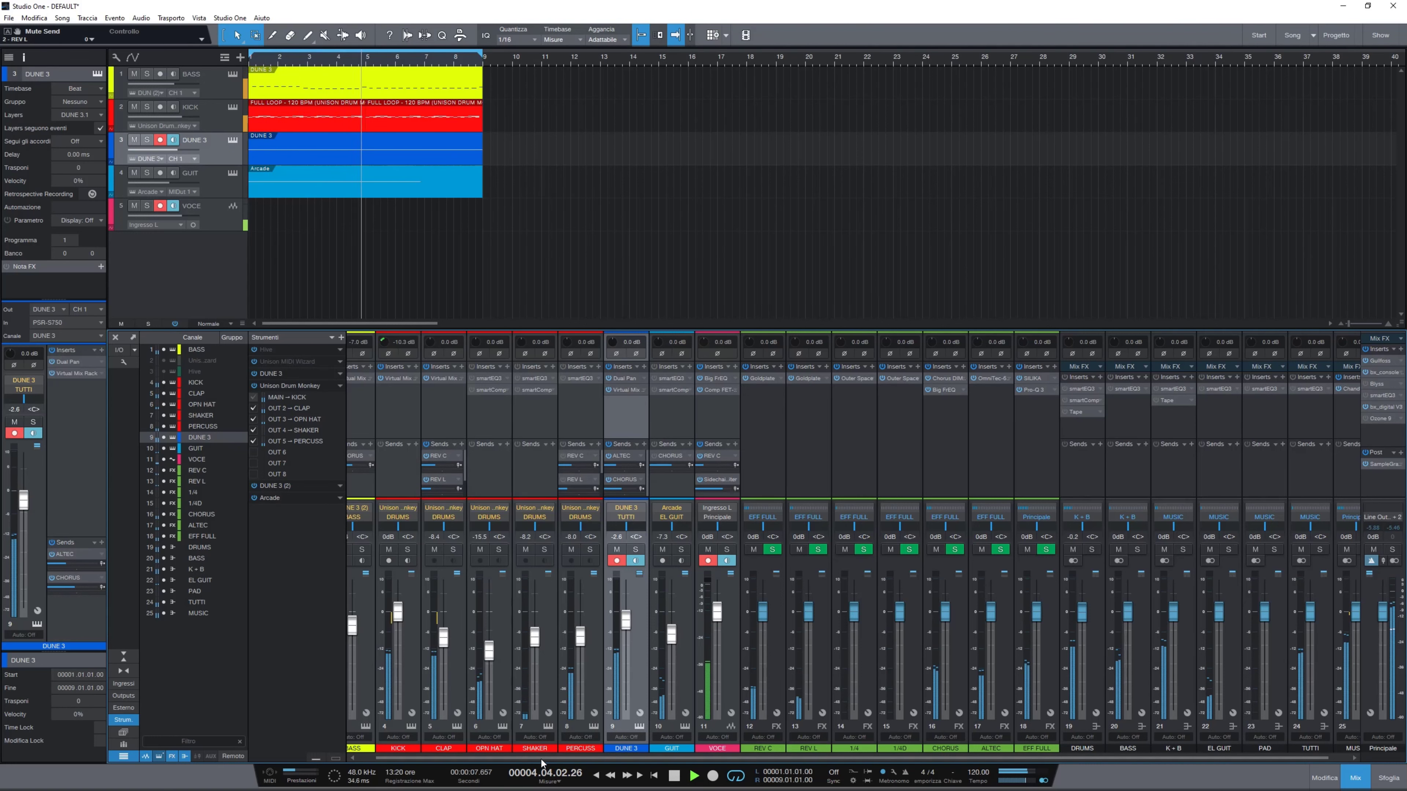
Step: Solo BASS, check its stereo image on the analyzer, and place a copy of Dual Pan ahead of its Virtual Mix Rack
drag(522, 759, 505, 761)
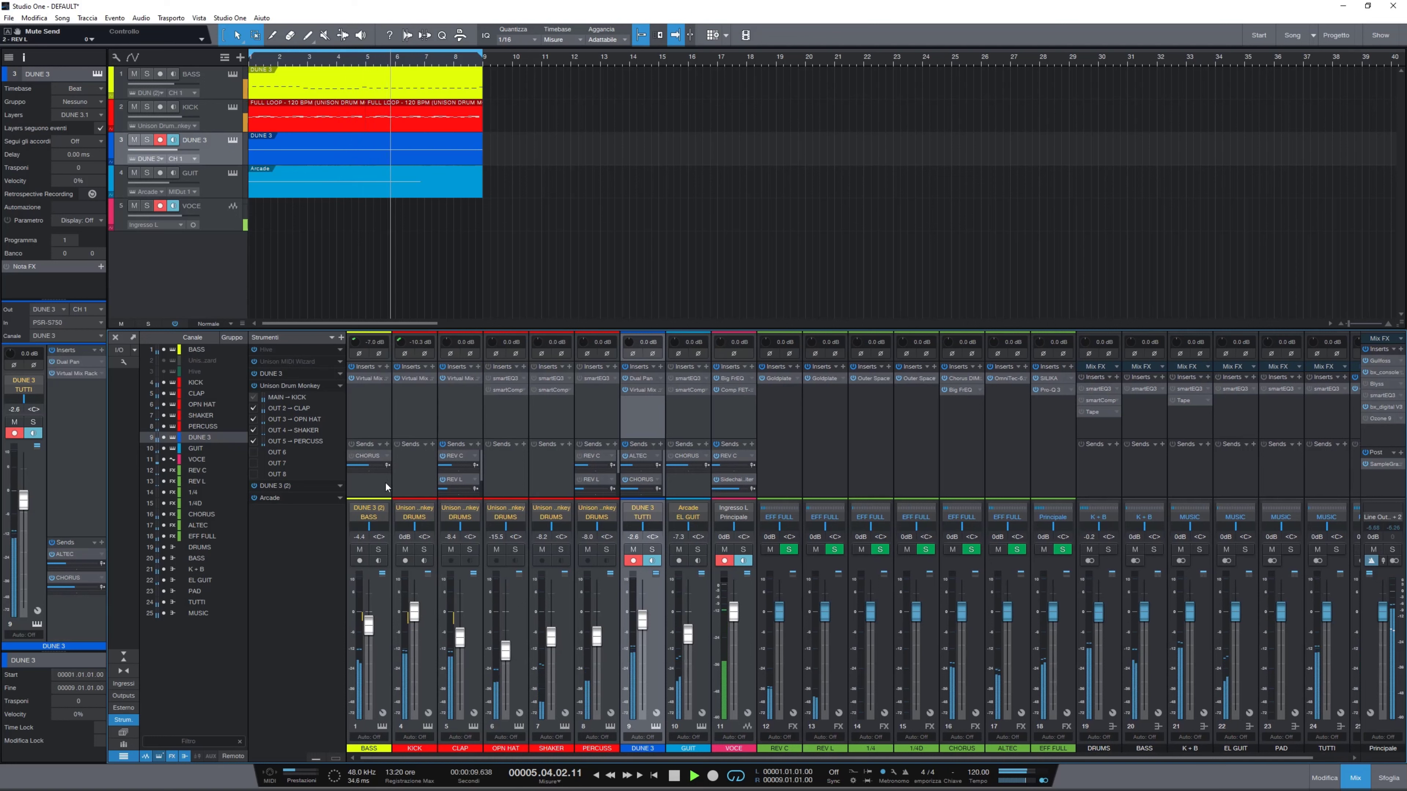
click(379, 551)
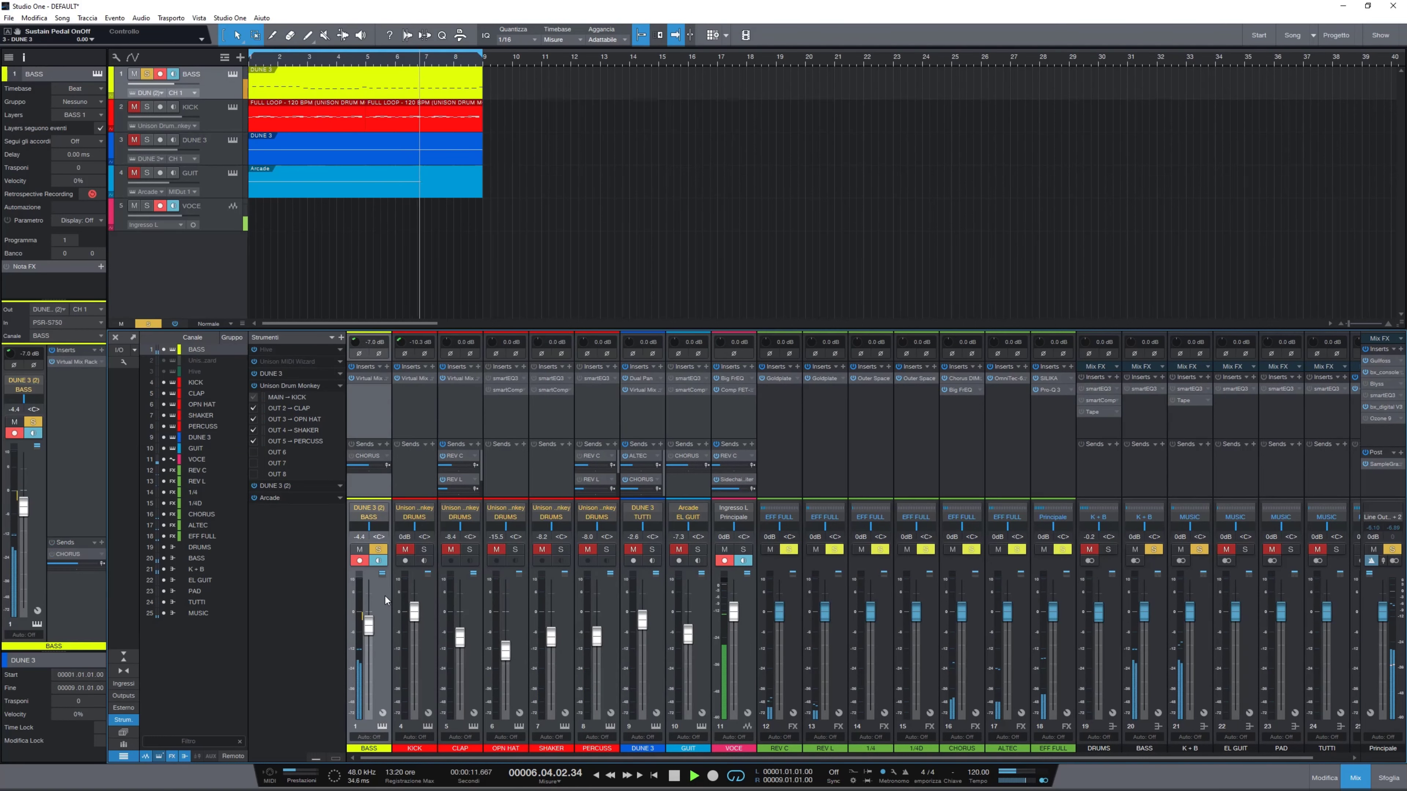
click(384, 447)
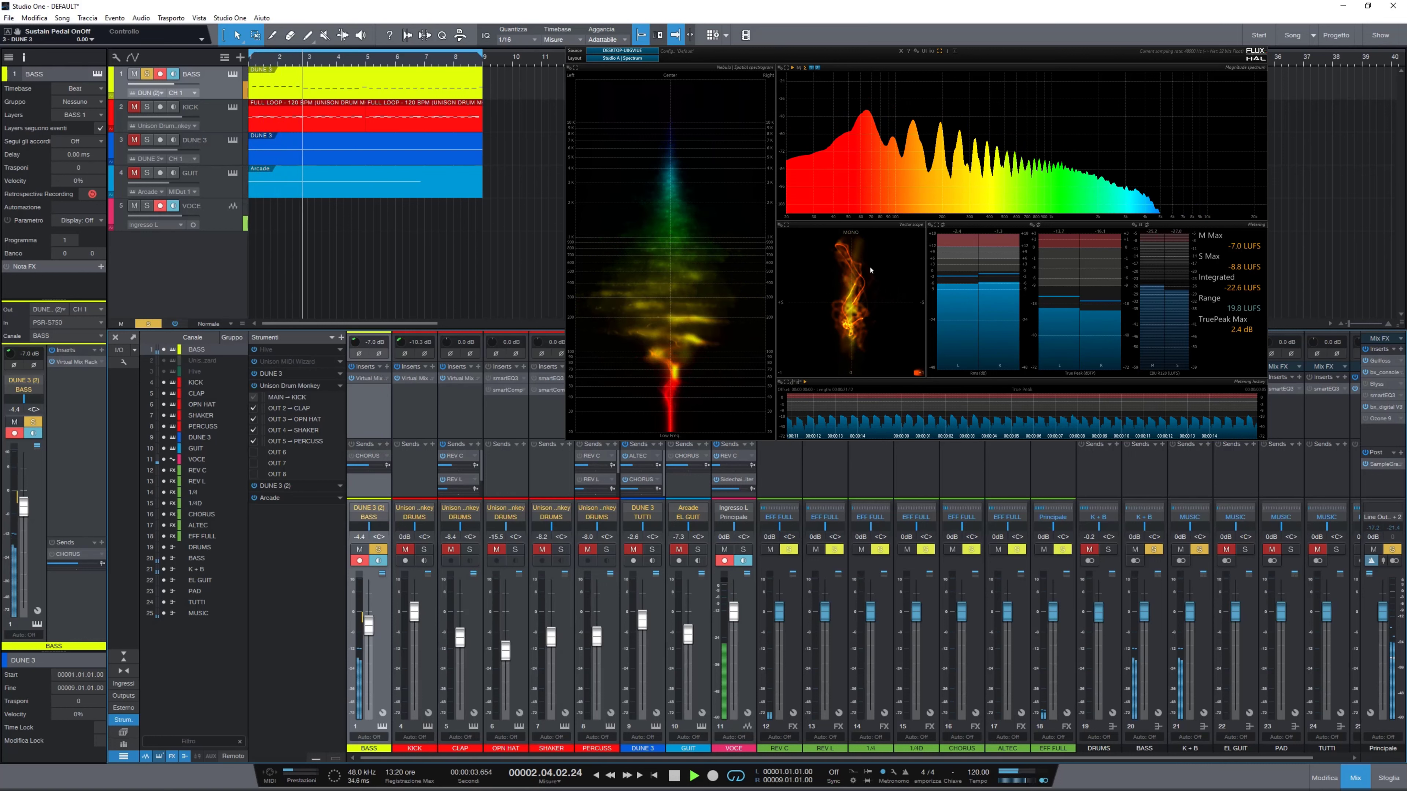
drag(612, 304, 376, 376)
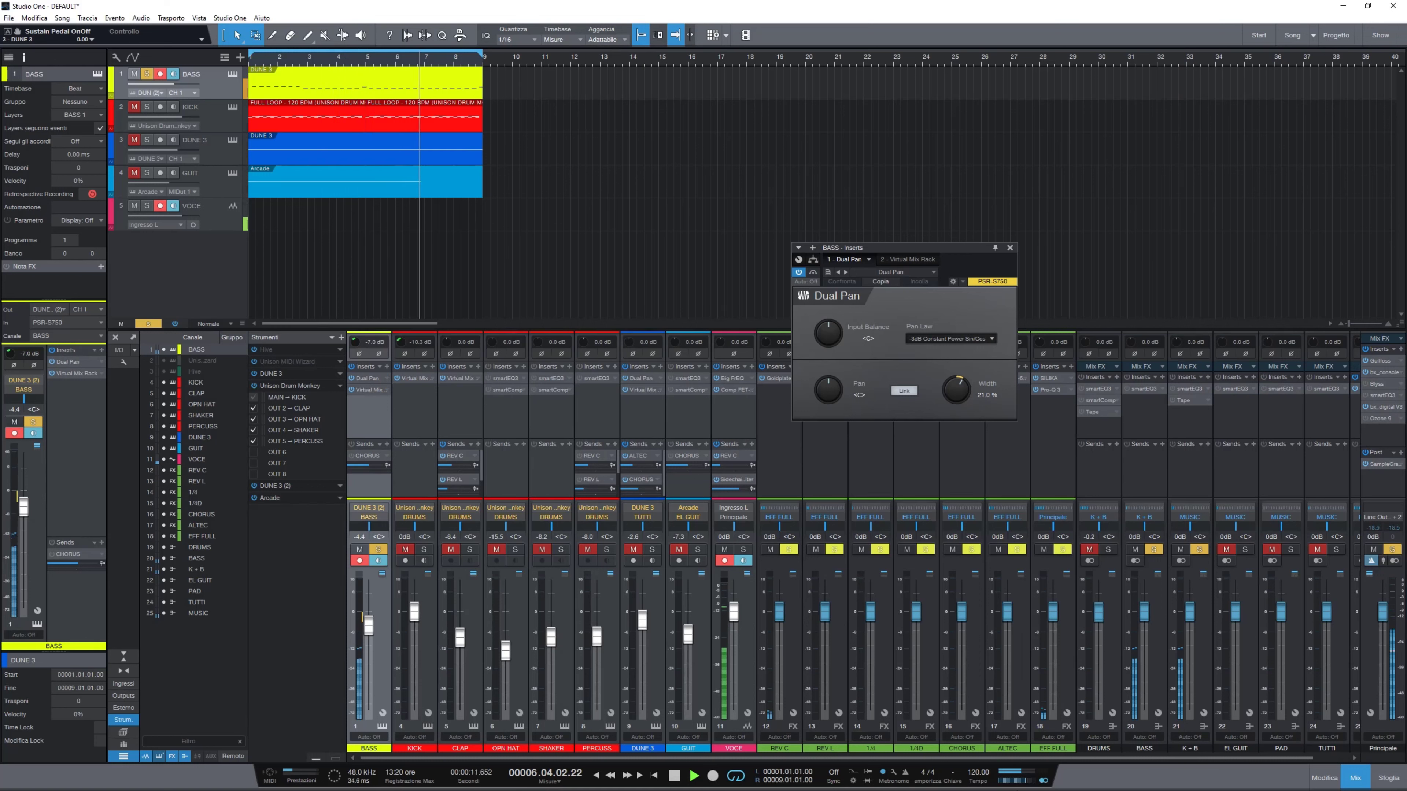
Step: Set the BASS Dual Pan width to 25% while checking in mono, and compare it bypassed and active
click(1045, 780)
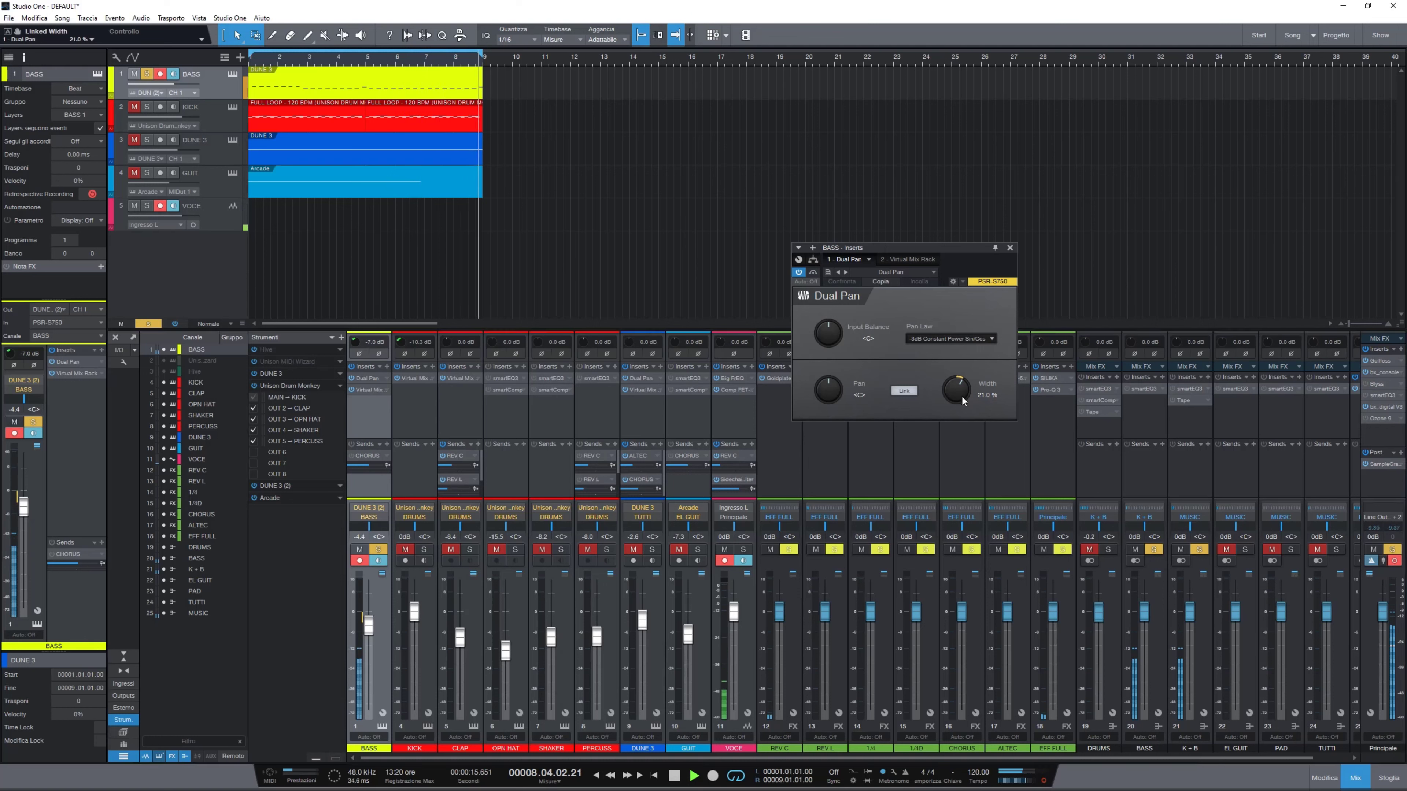
drag(962, 398, 961, 392)
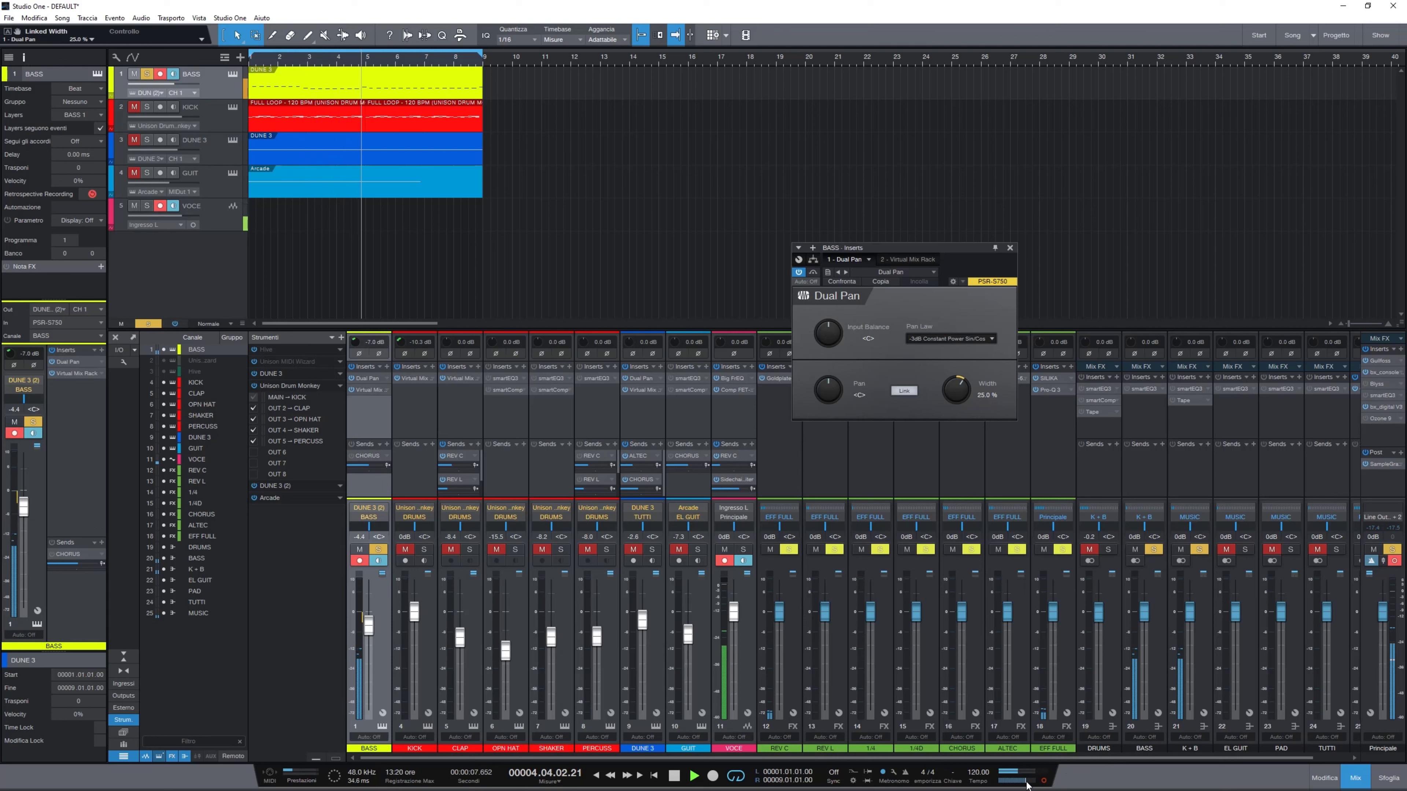
click(813, 273)
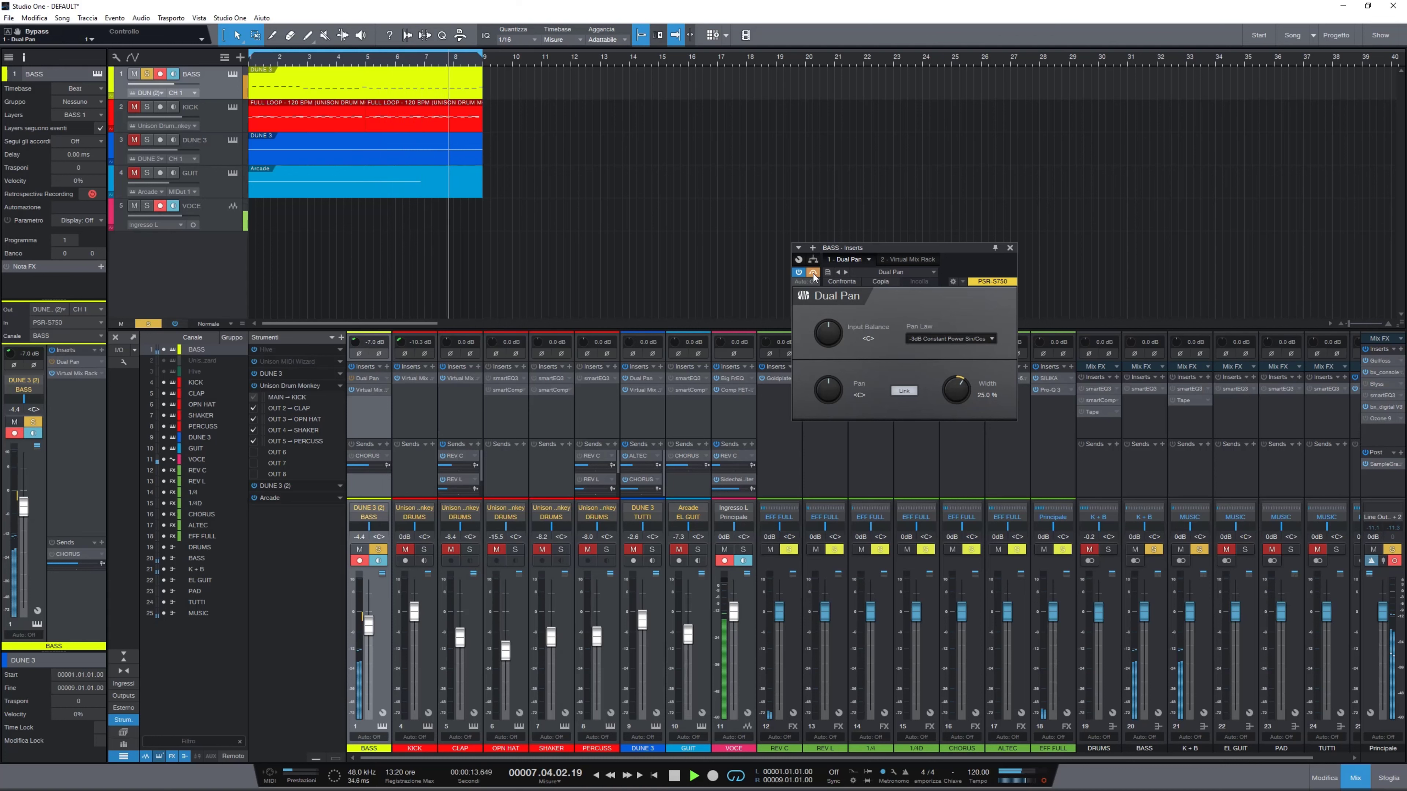
click(813, 273)
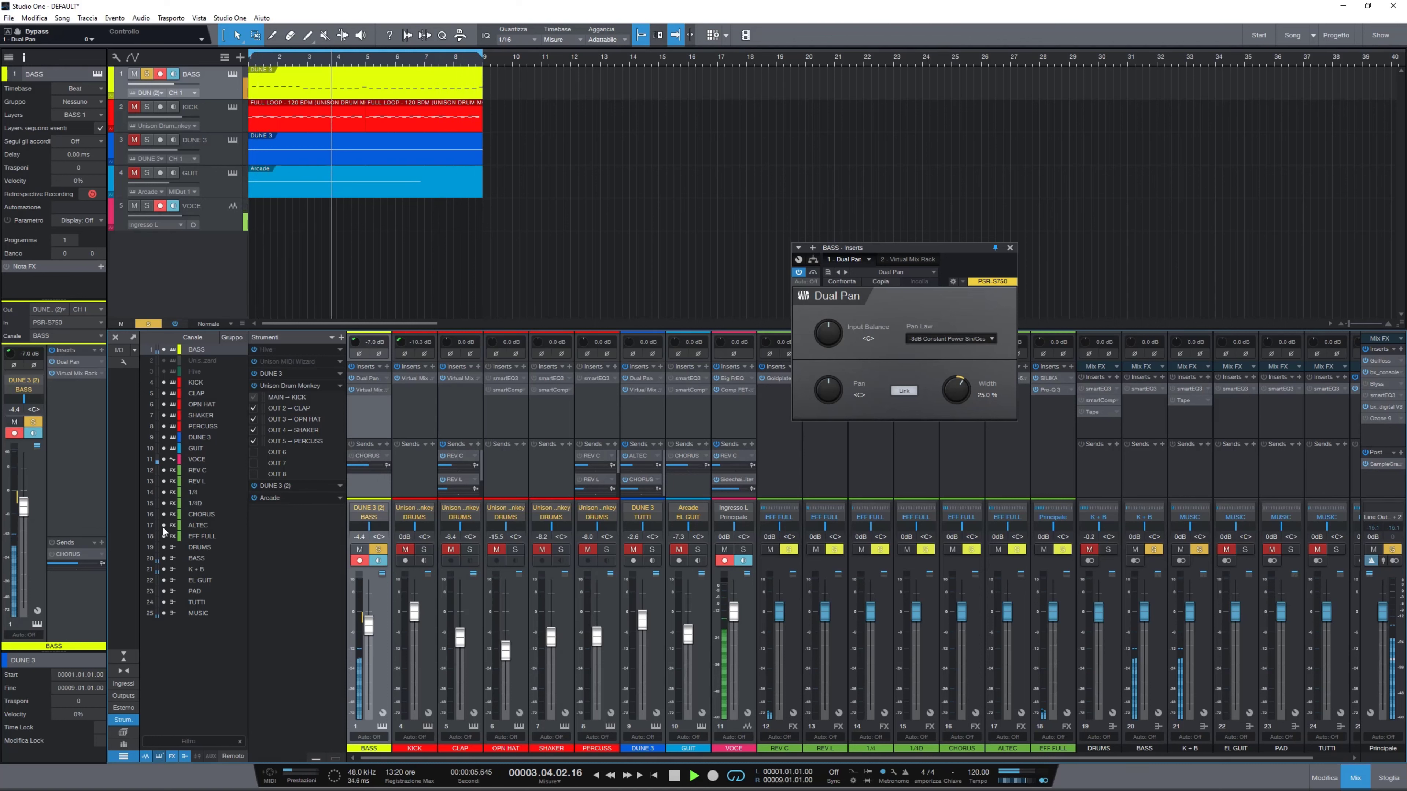
Step: Check BASS on the analyzer with its CHORUS send active, fine-tune the send level, and return to the full mix
key(alt+Tab)
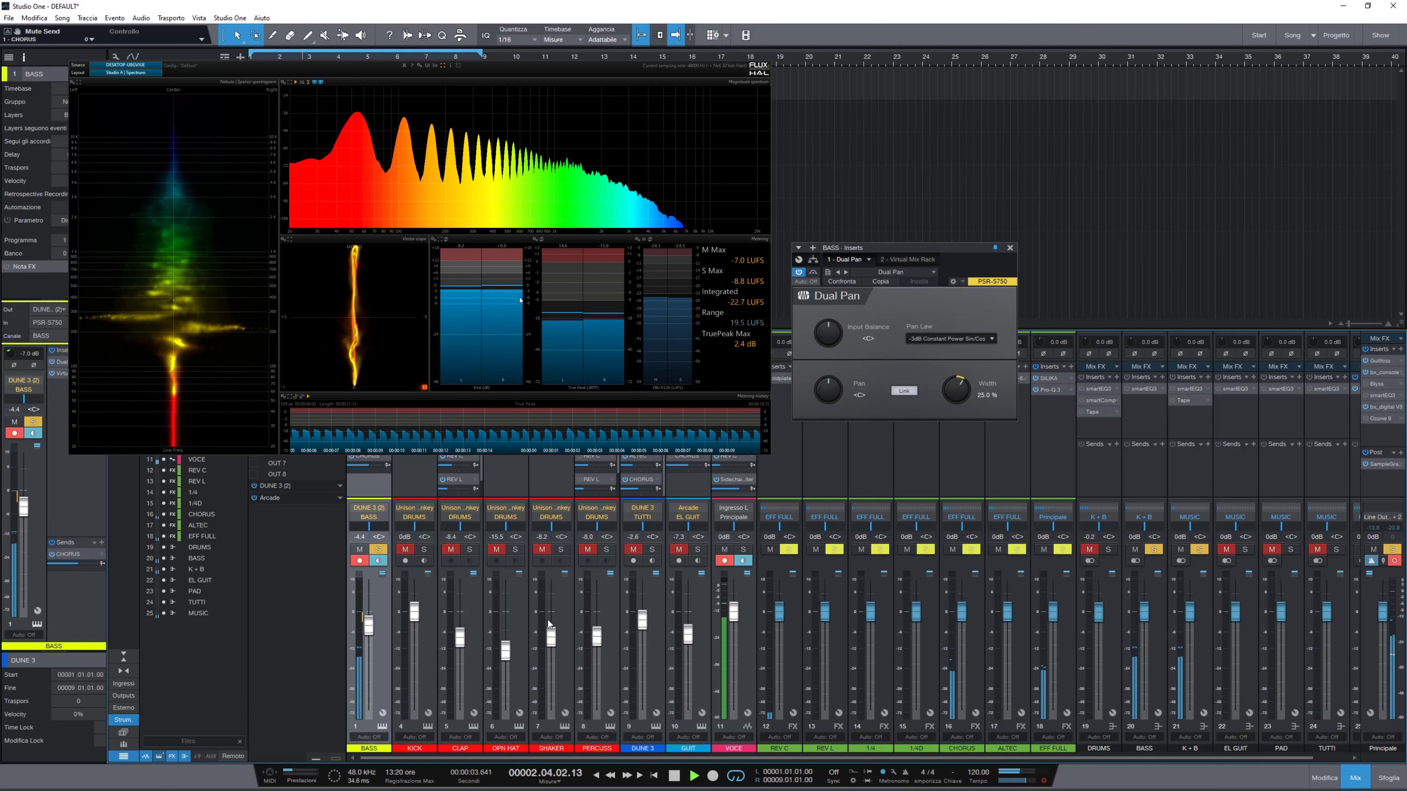
click(964, 399)
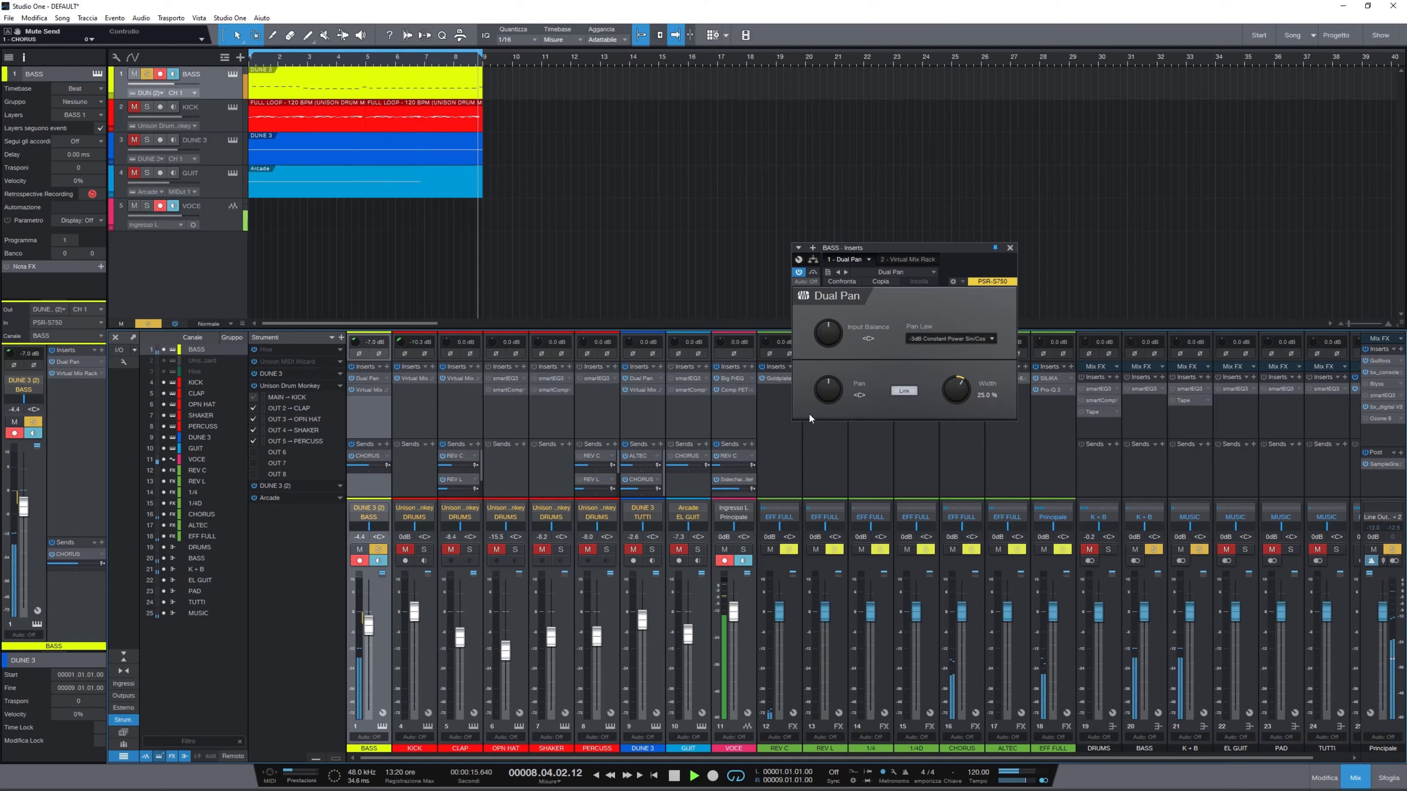
mouse_move(366, 468)
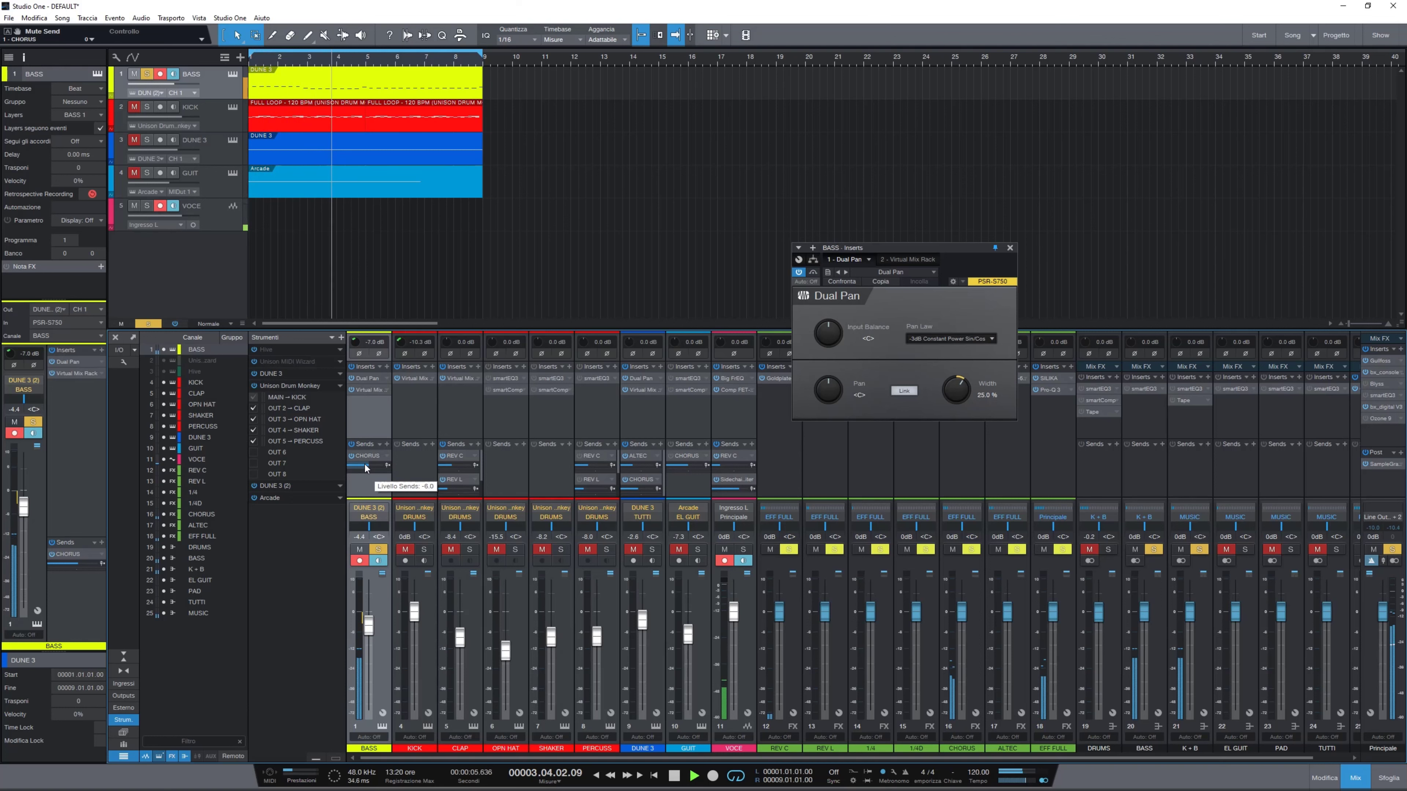
mouse_move(367, 471)
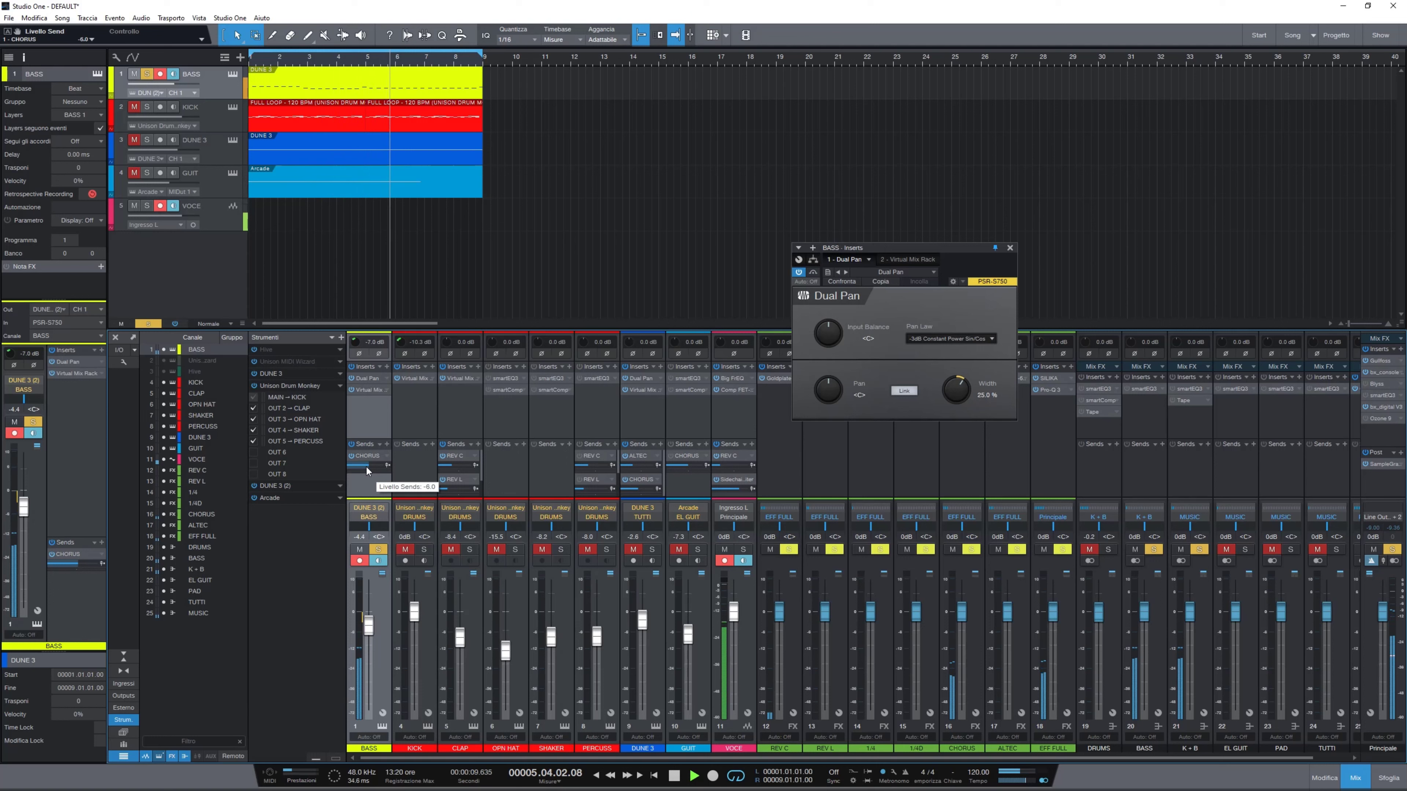
drag(366, 467, 364, 469)
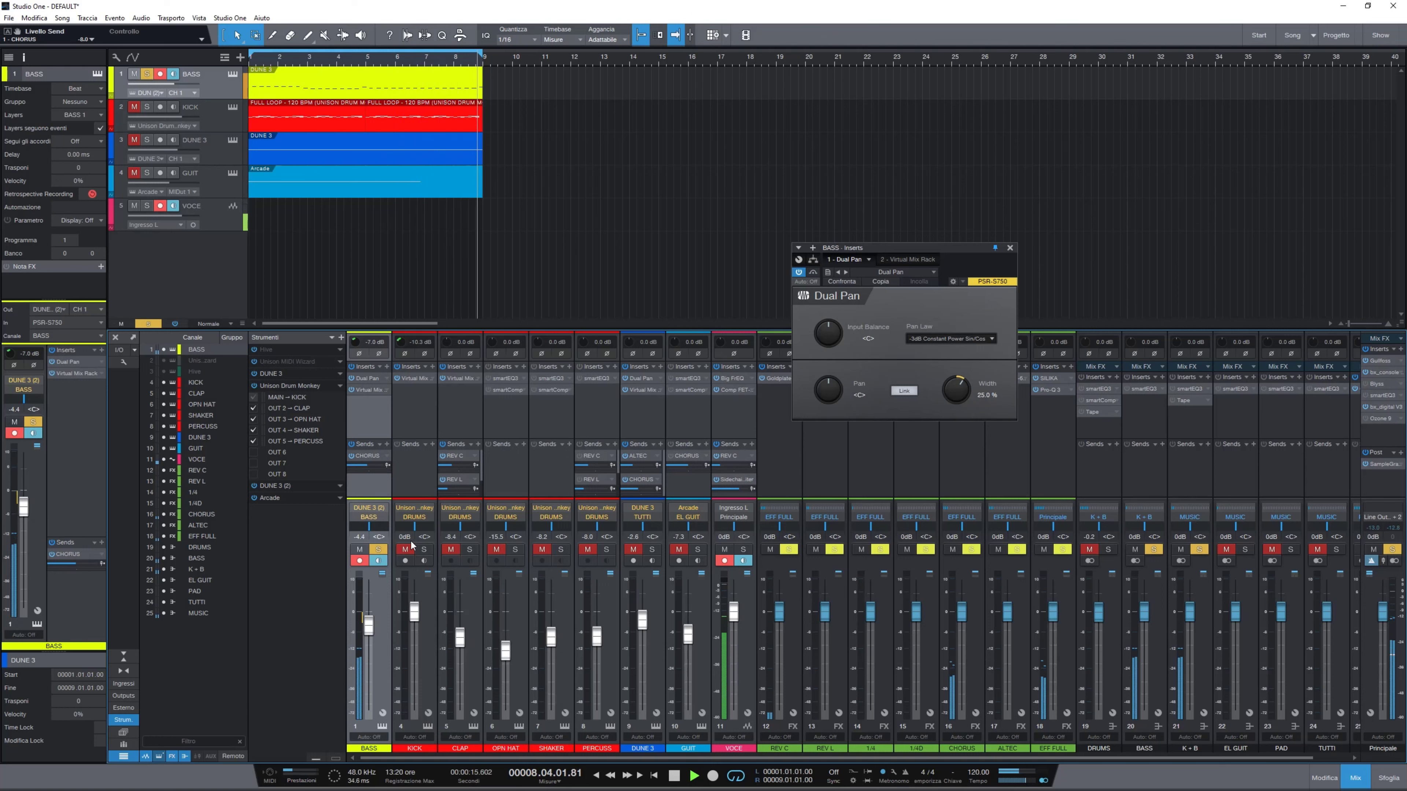
key(s)
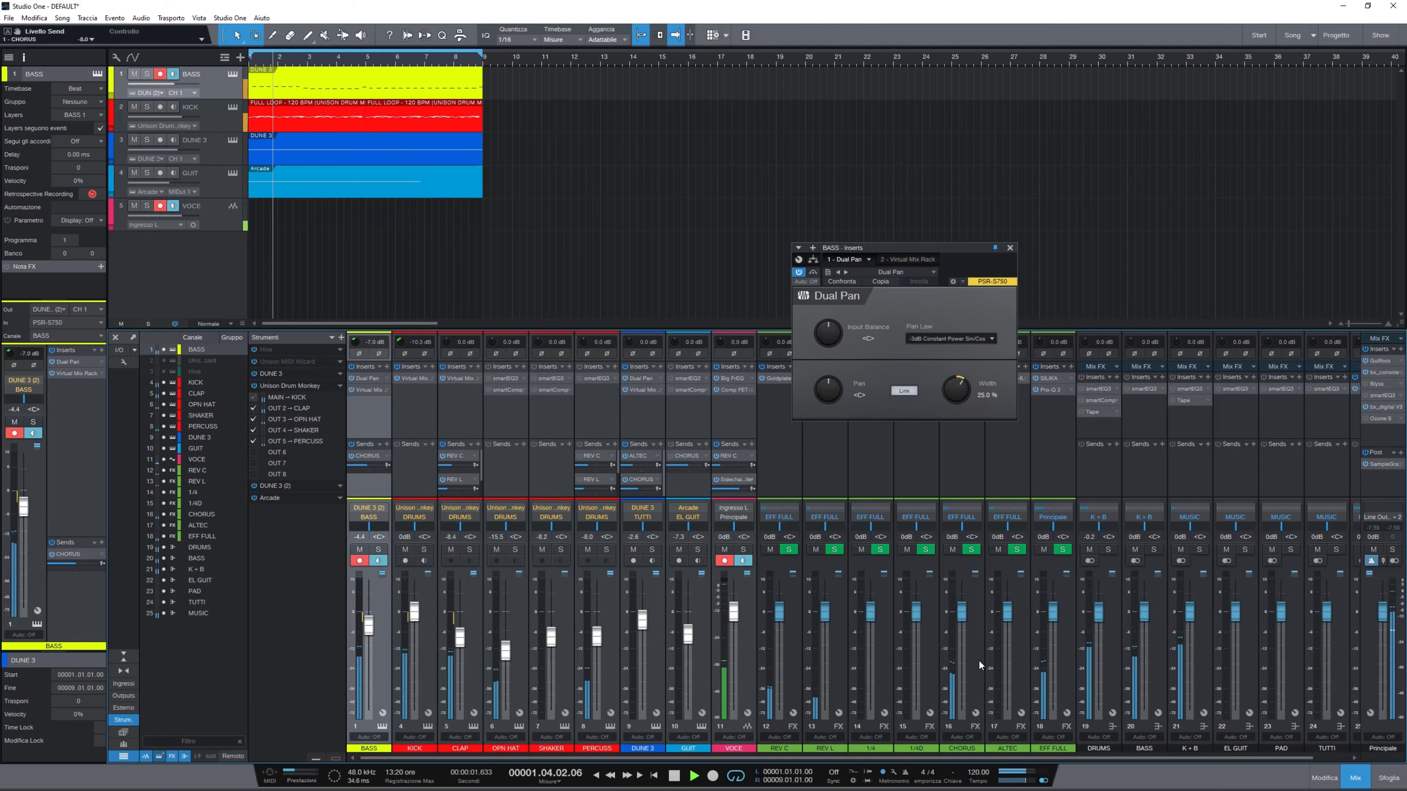
Step: Close the BASS Dual Pan and restart playback of the full mix
click(1009, 248)
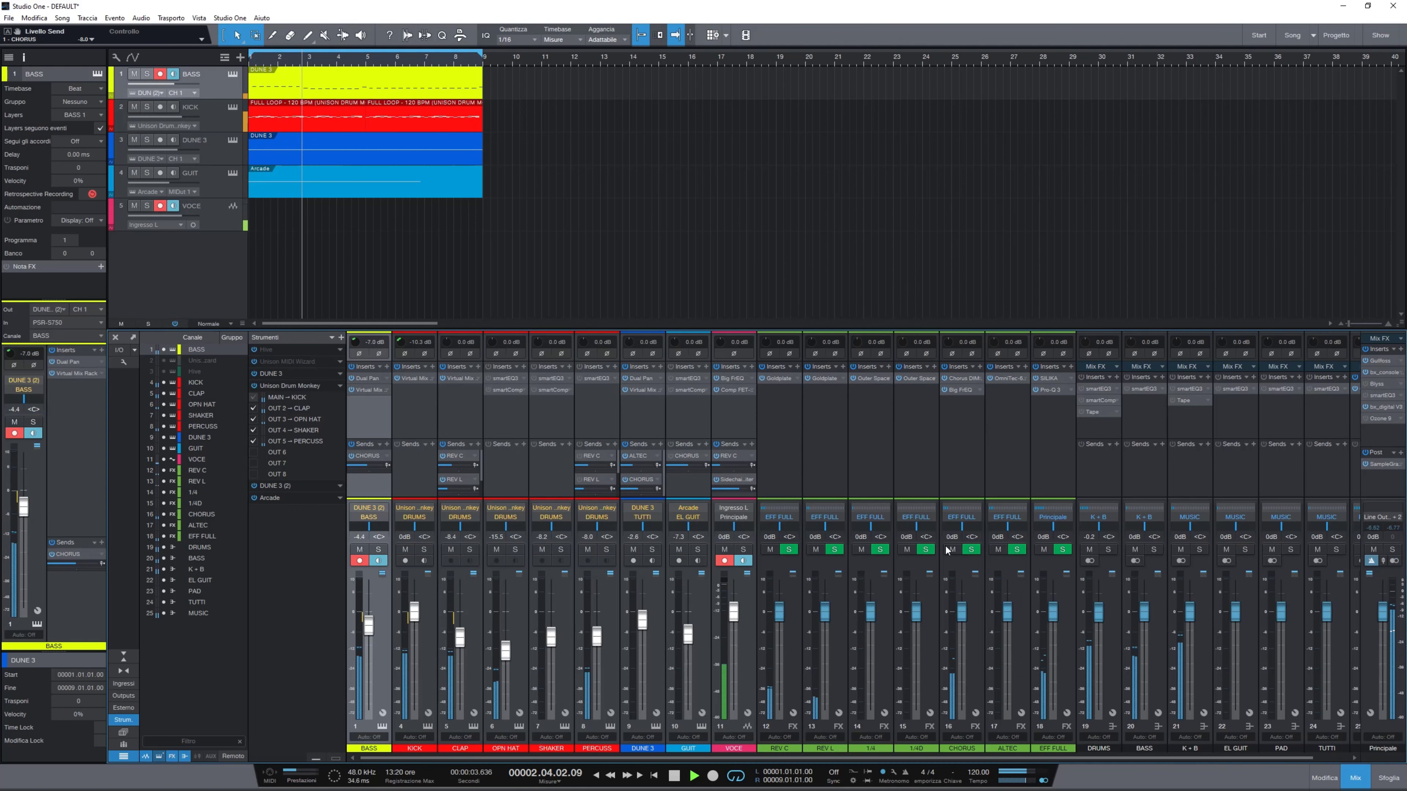
click(674, 775)
click(694, 775)
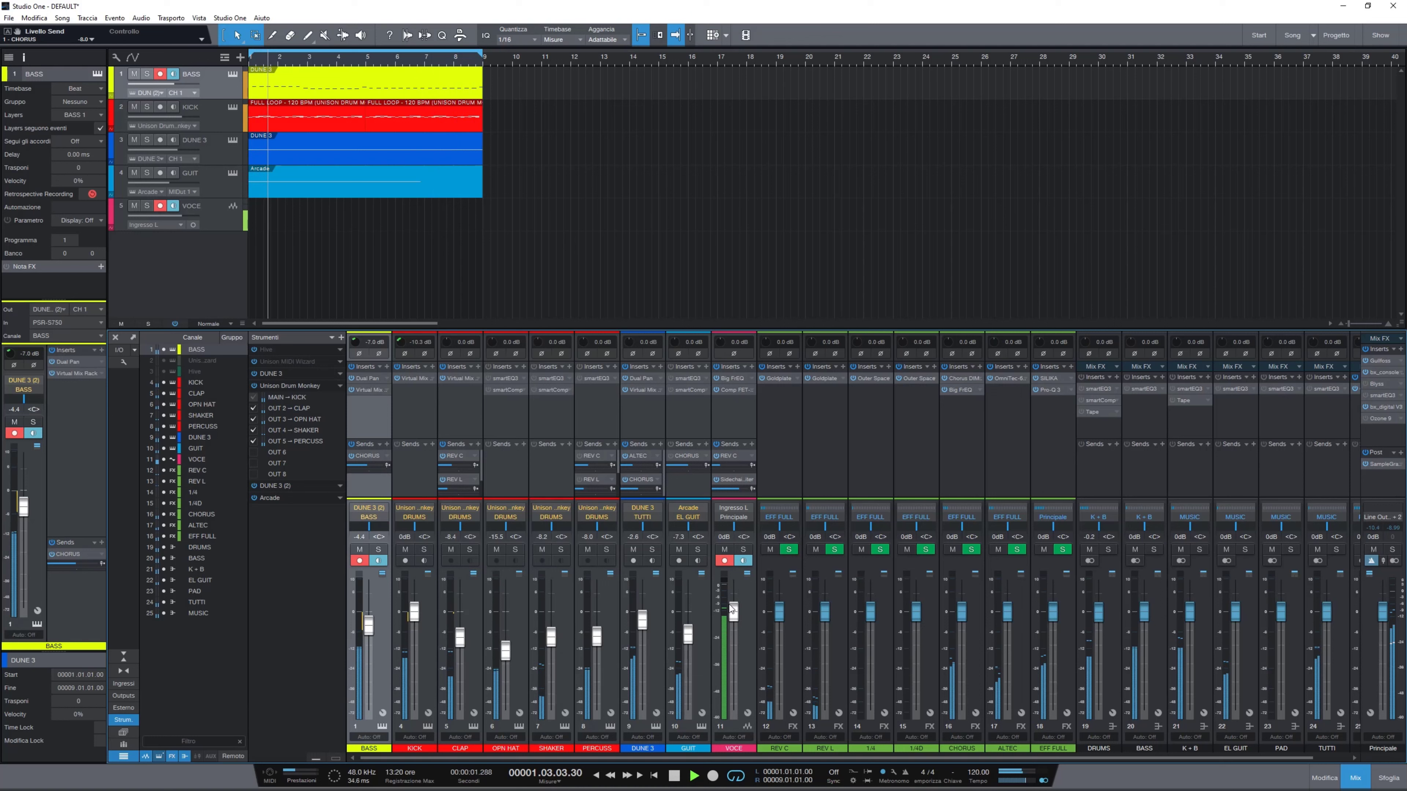
Step: Solo the GUIT channel and remove all of its insert effects
click(708, 622)
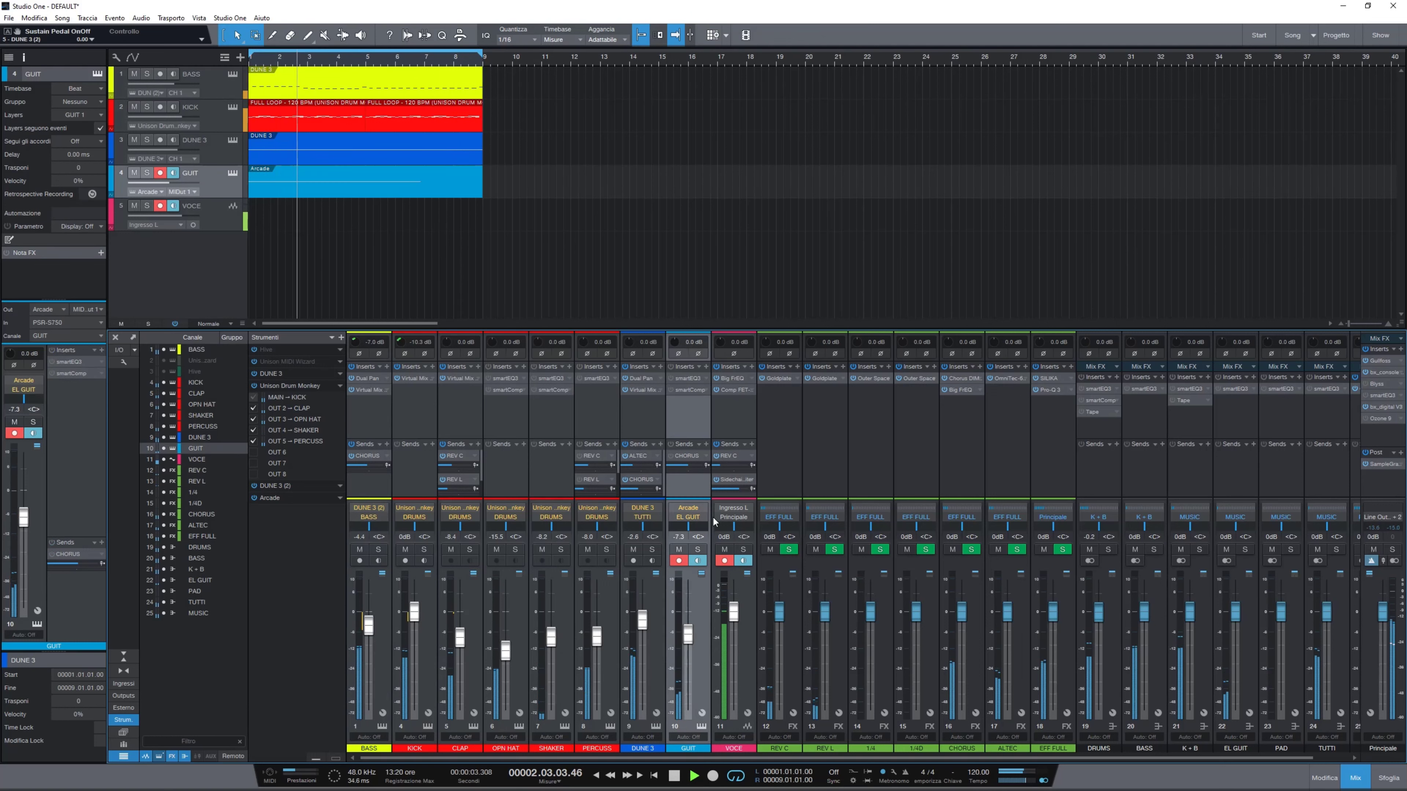
key(s)
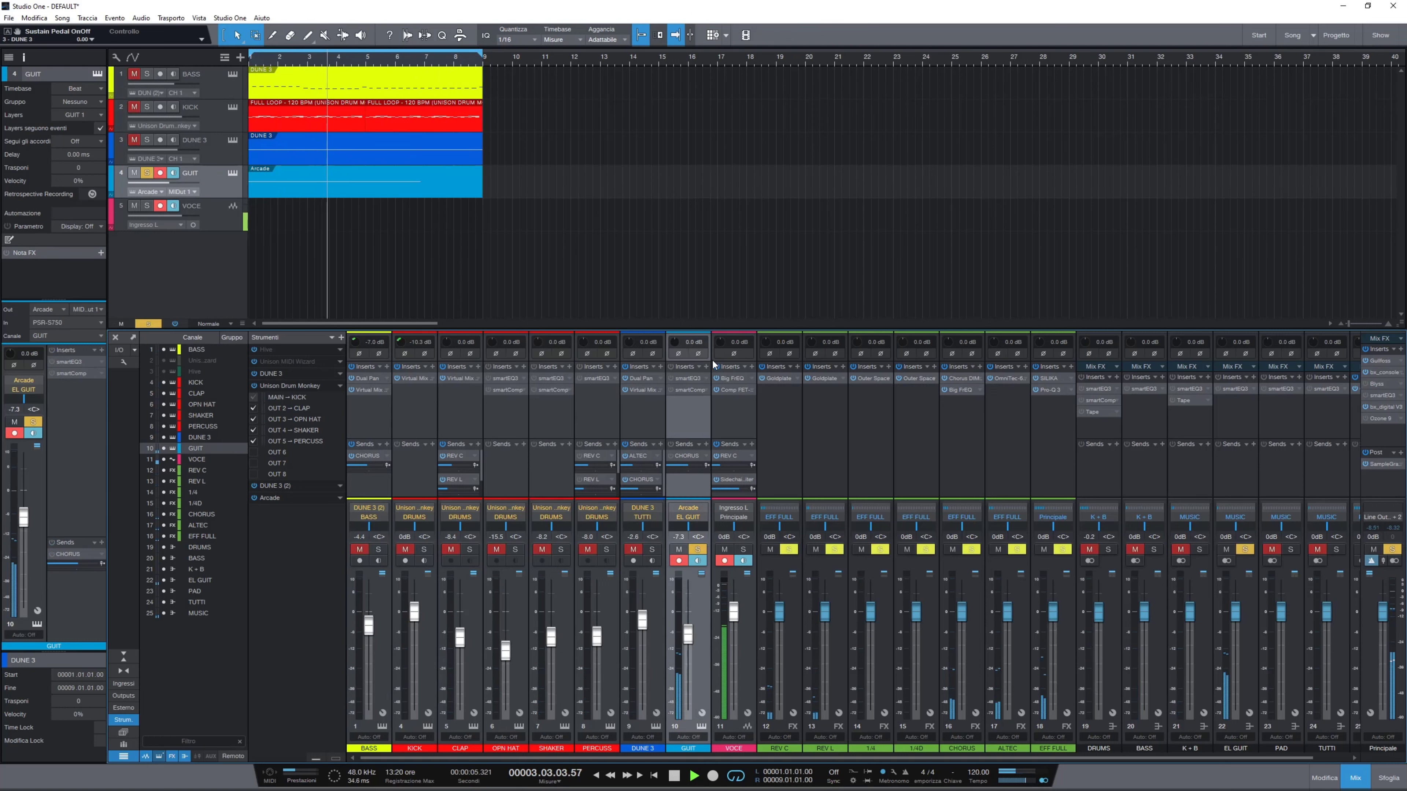
click(700, 368)
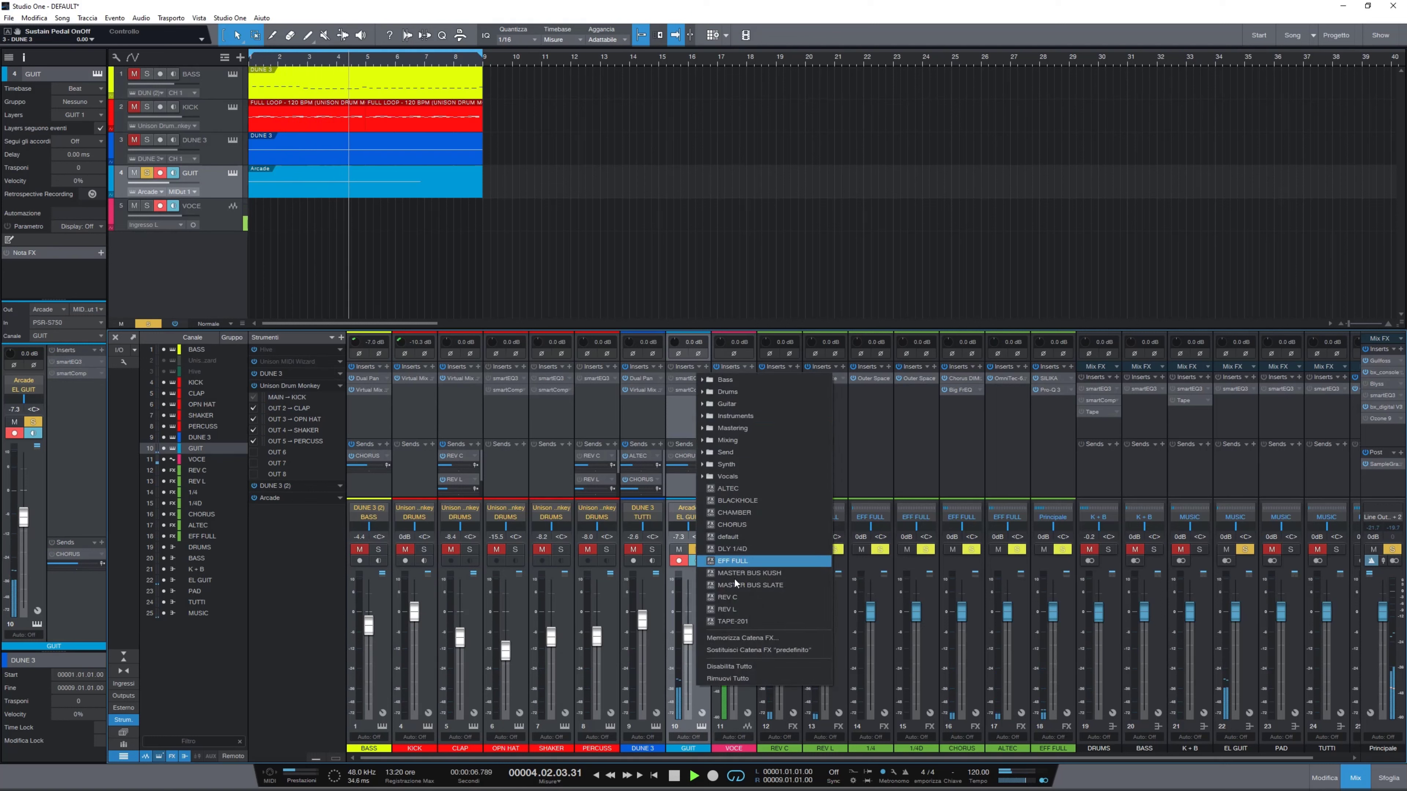
click(739, 674)
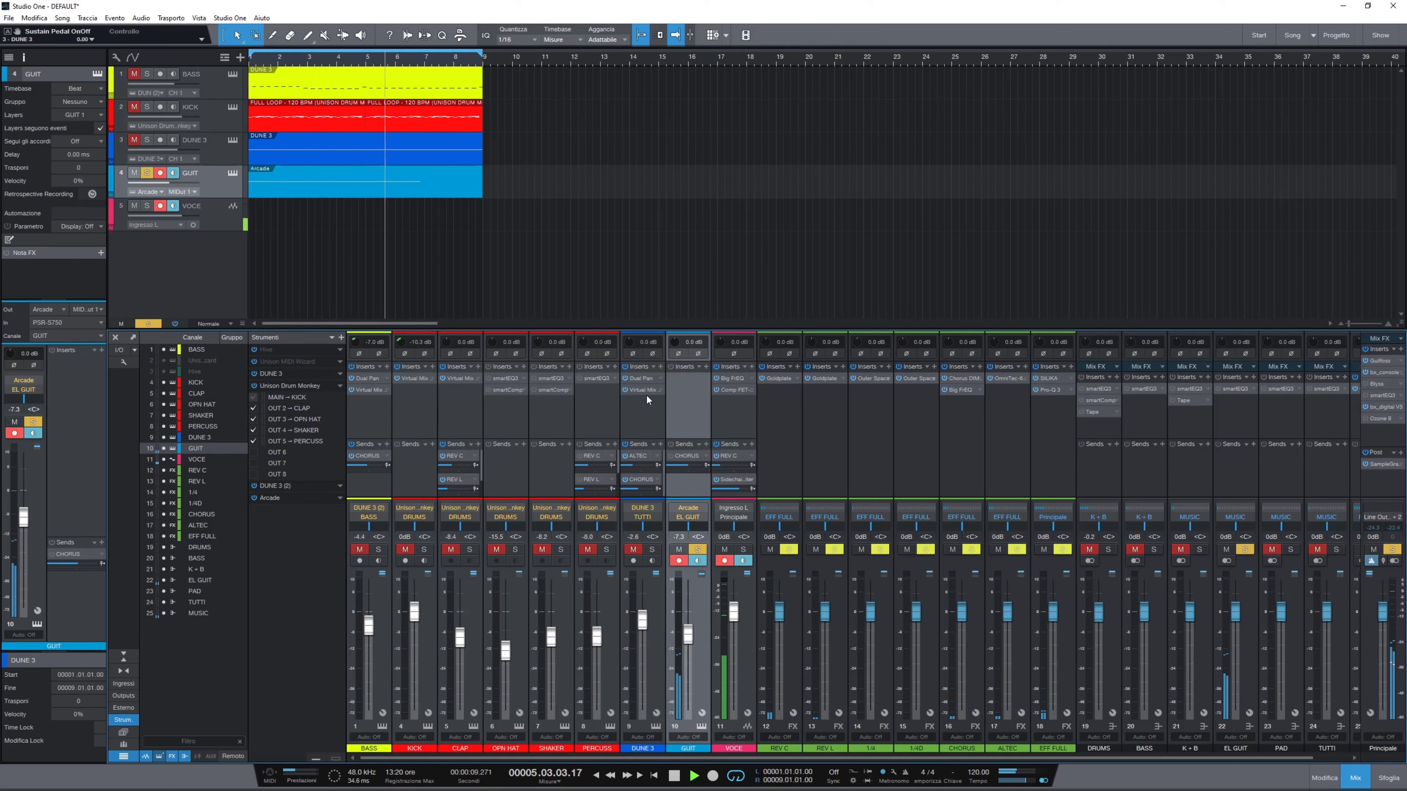
Step: Copy Dual Pan from DUNE 3 onto GUIT, compare it bypassed and active on the analyzer, and close it
drag(643, 379, 678, 386)
drag(944, 247, 970, 215)
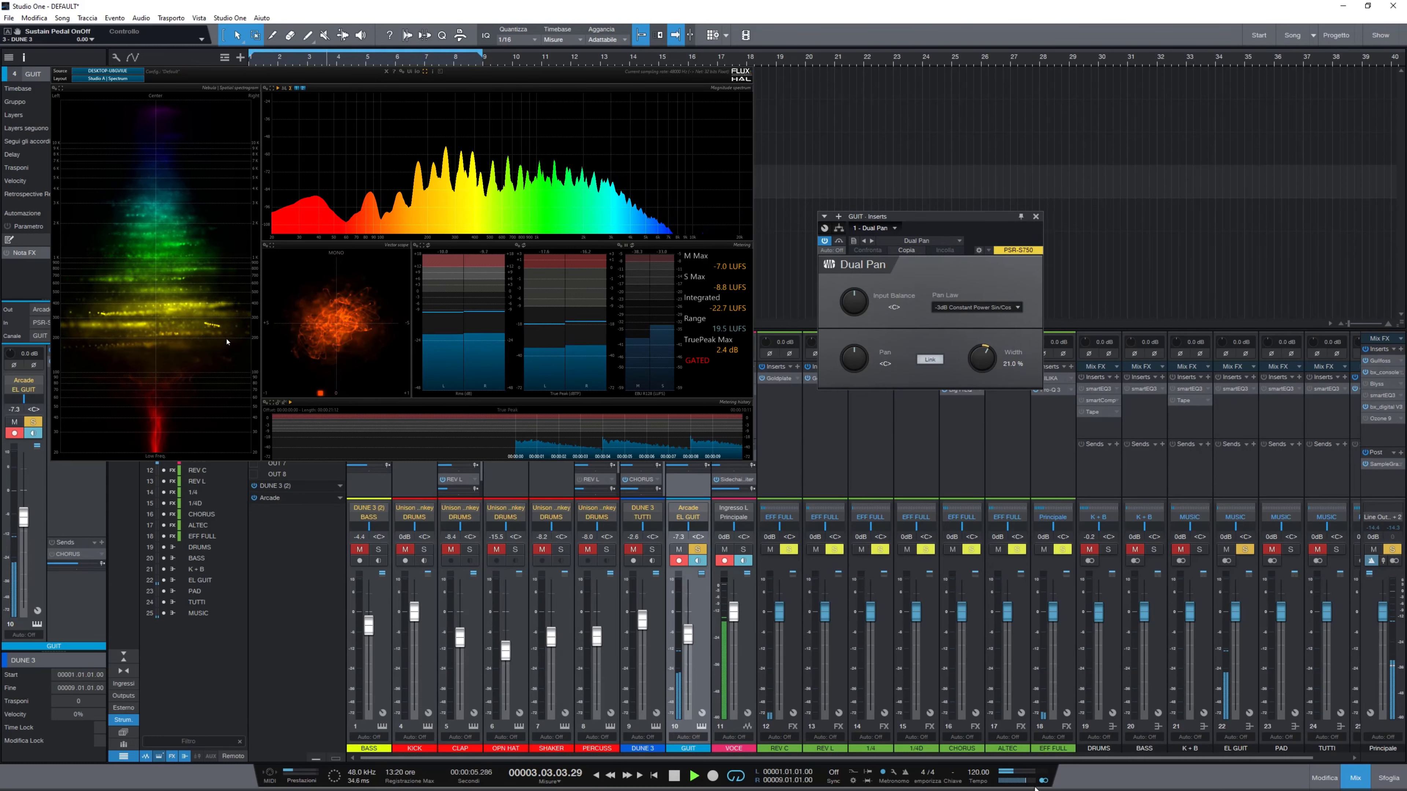
click(840, 245)
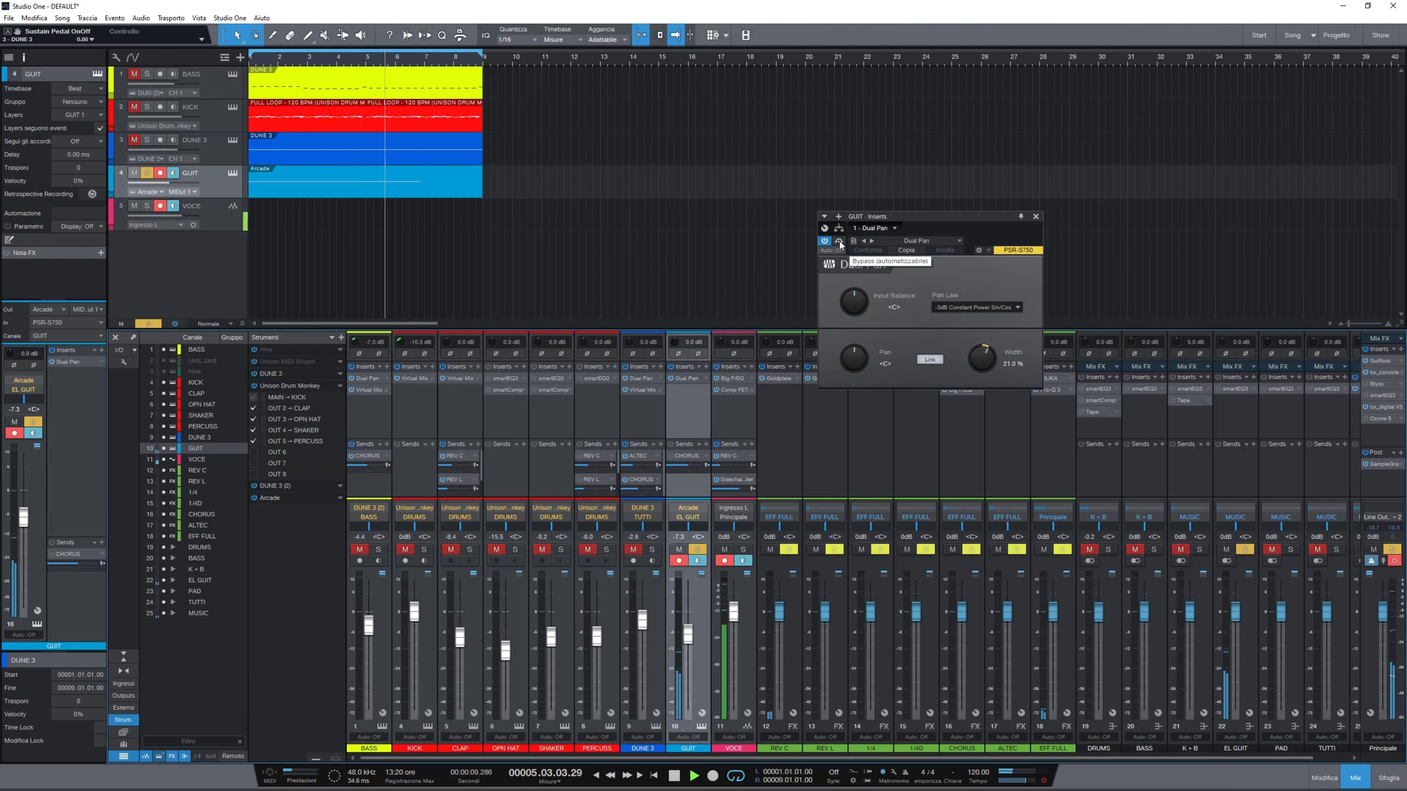
click(839, 244)
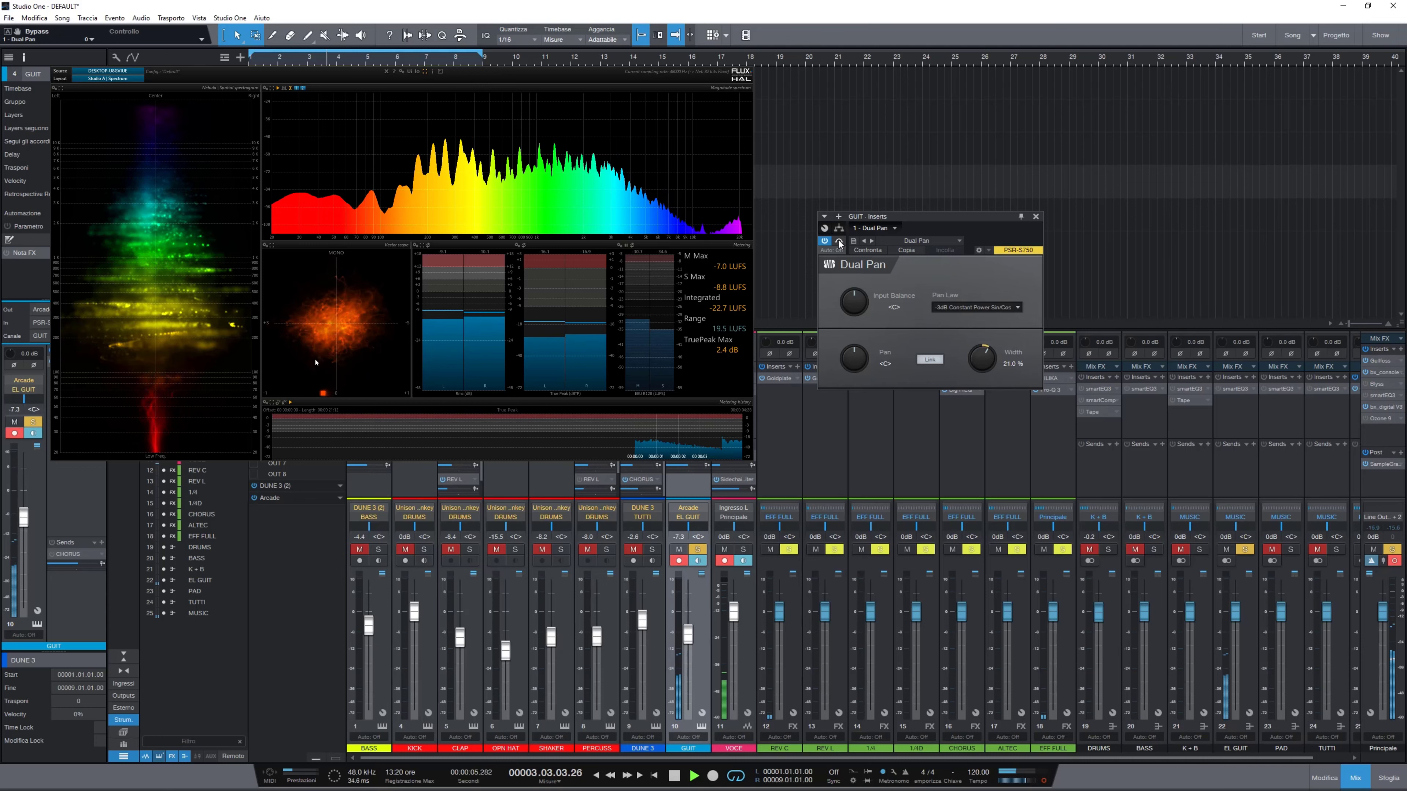
click(839, 242)
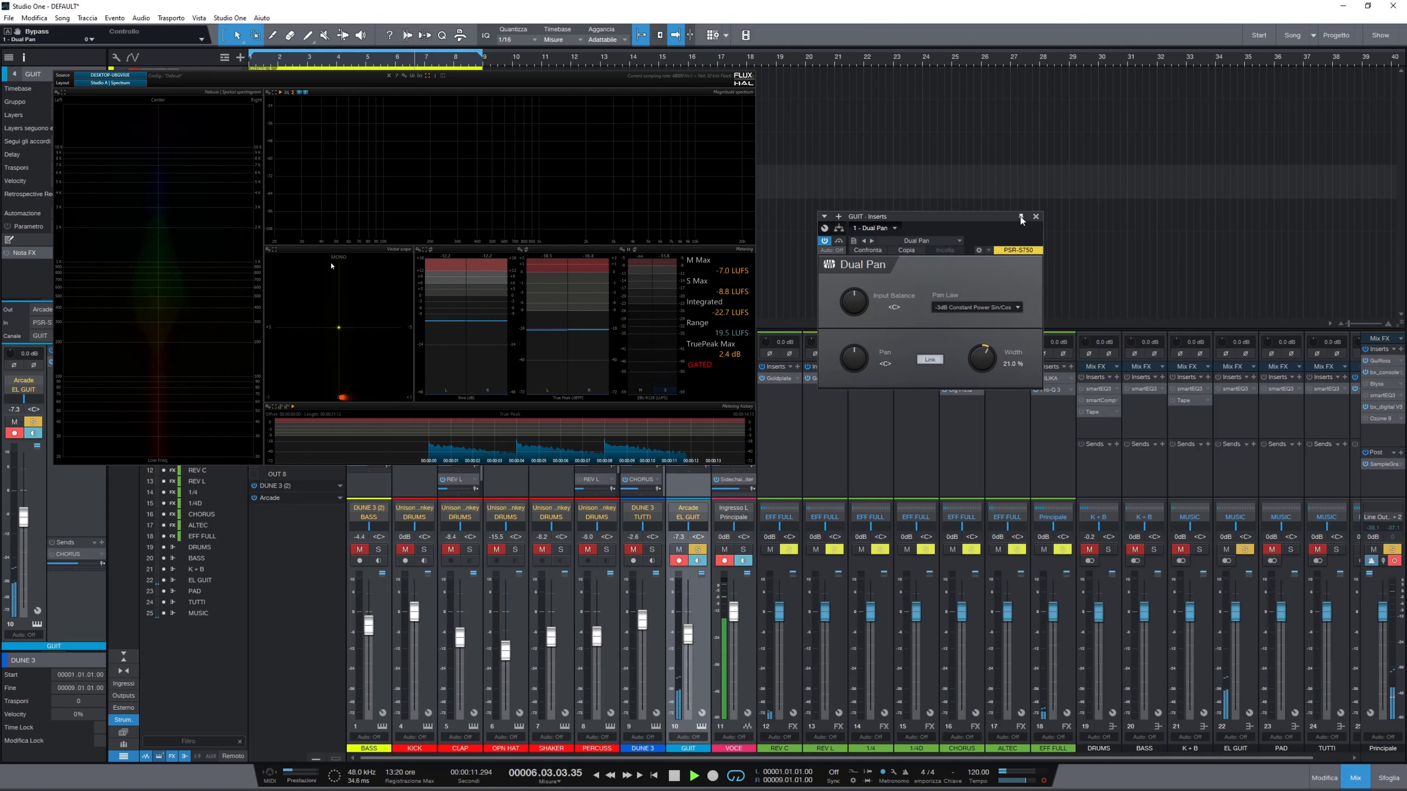
click(1036, 217)
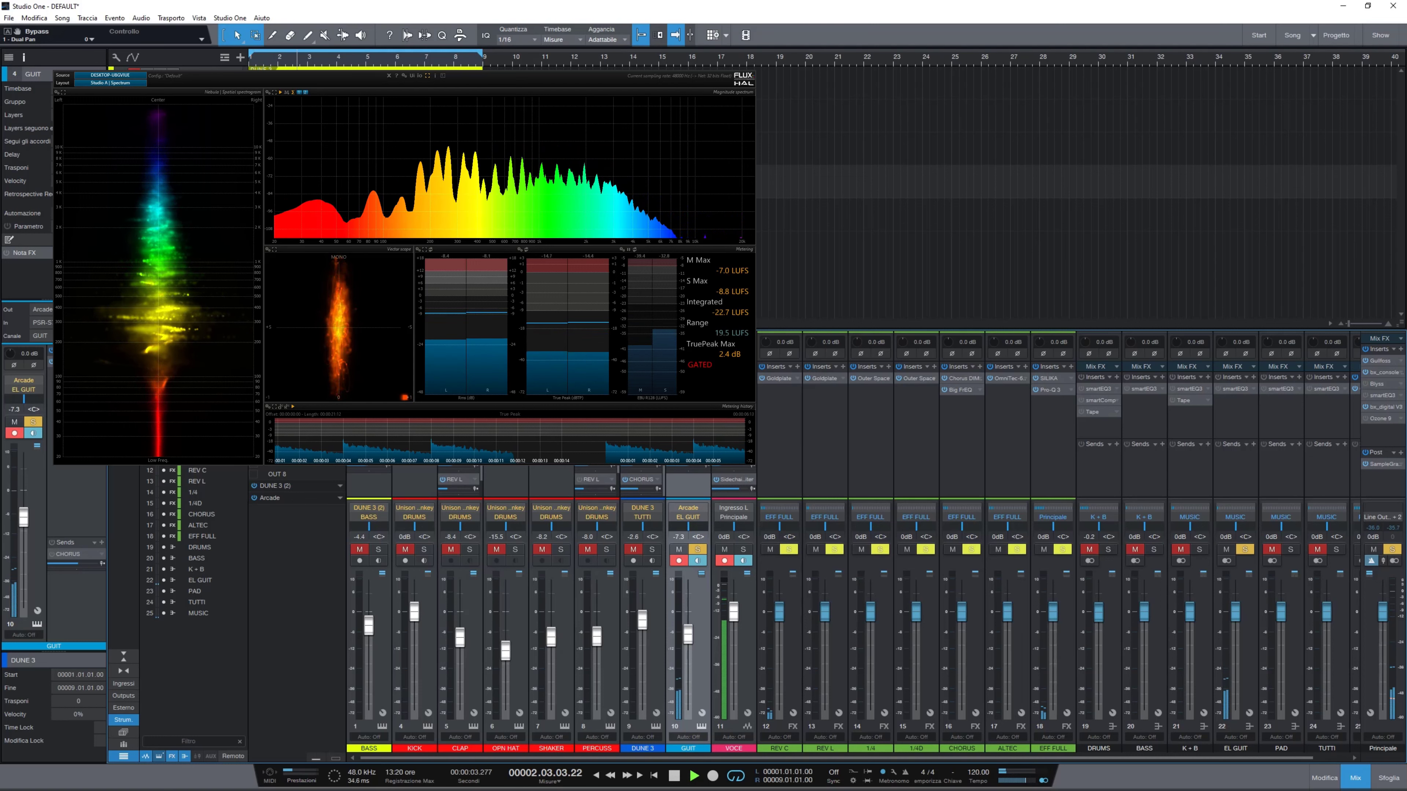
Step: Set GUIT's active CHORUS send level to about -9.2 dB, check it on the analyzer, and return to the full mix
key(Escape)
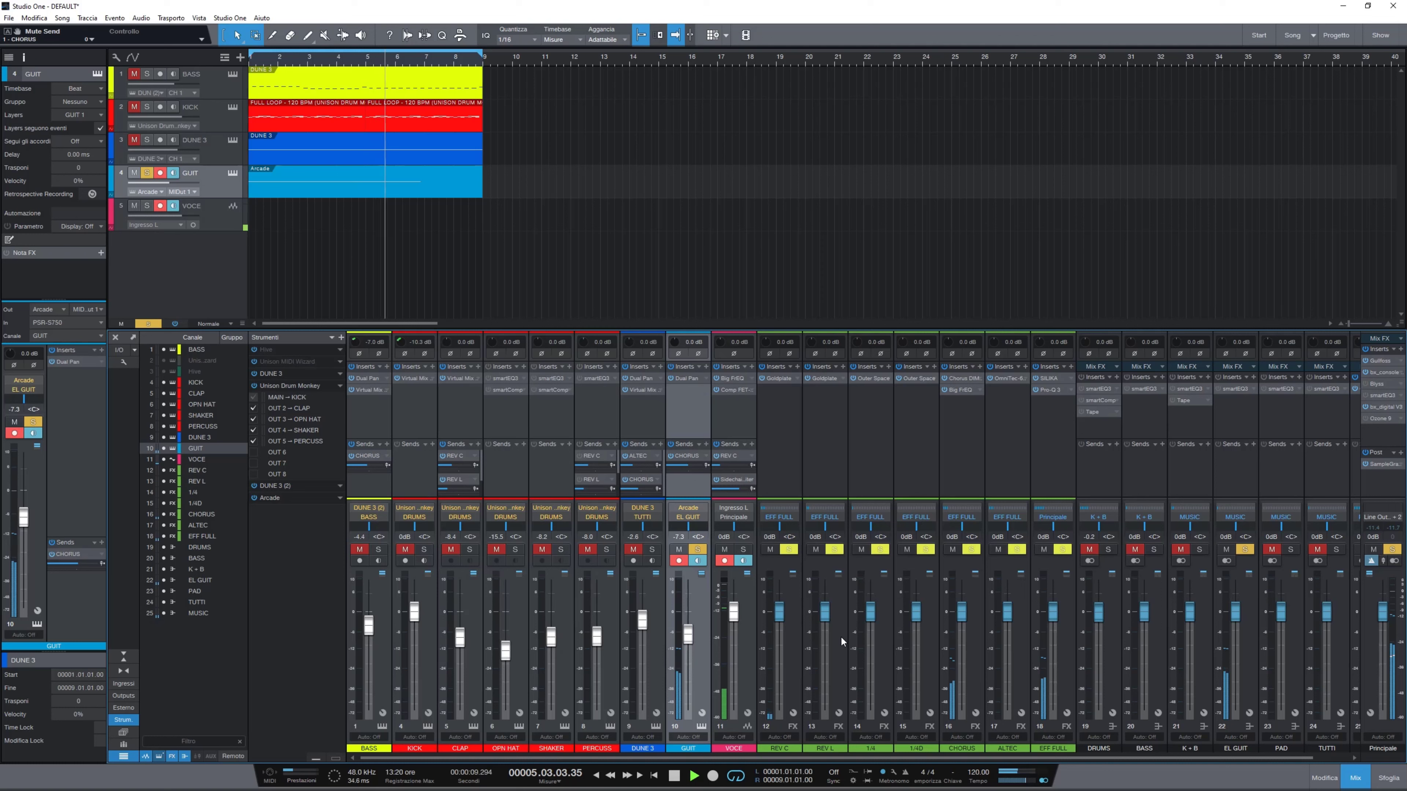
mouse_move(685, 466)
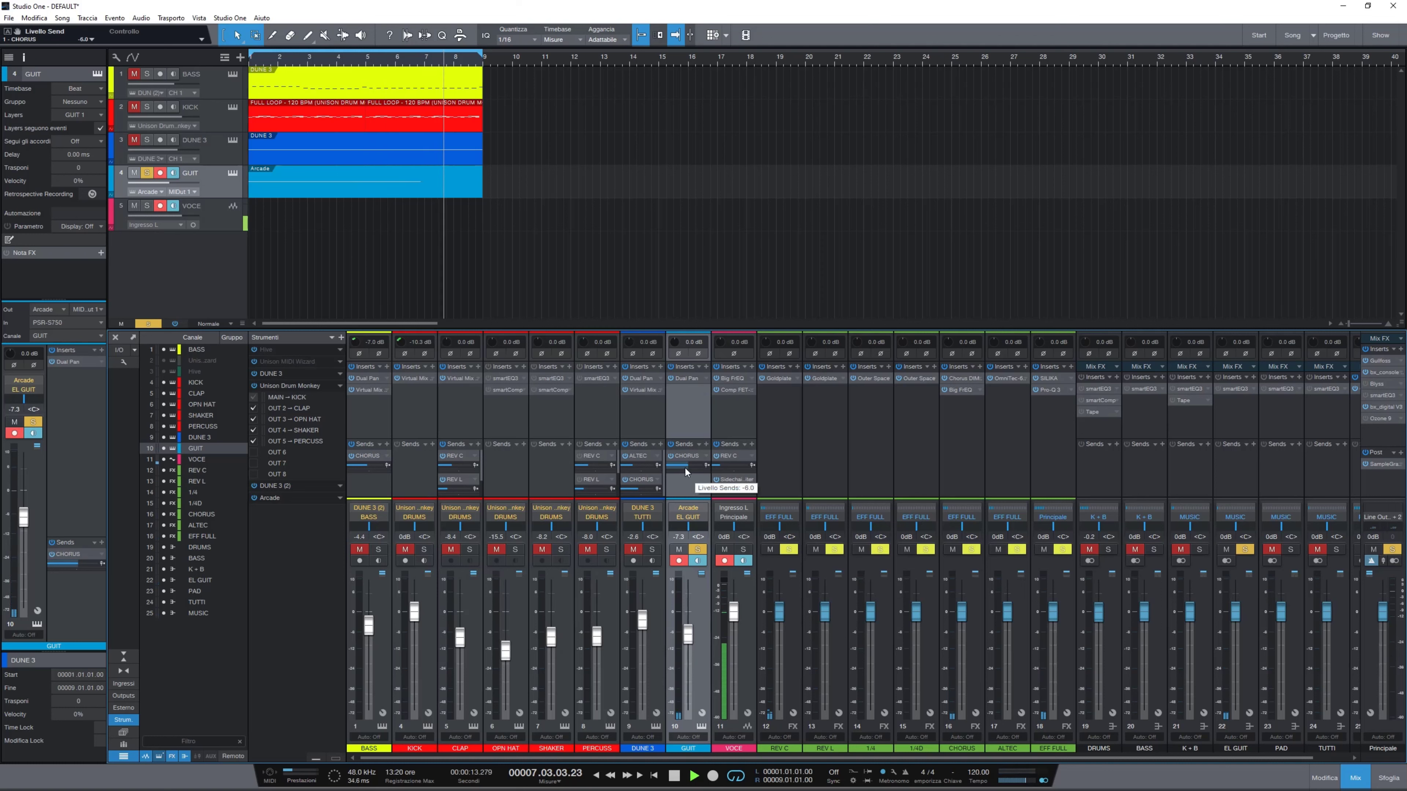
drag(683, 468, 682, 469)
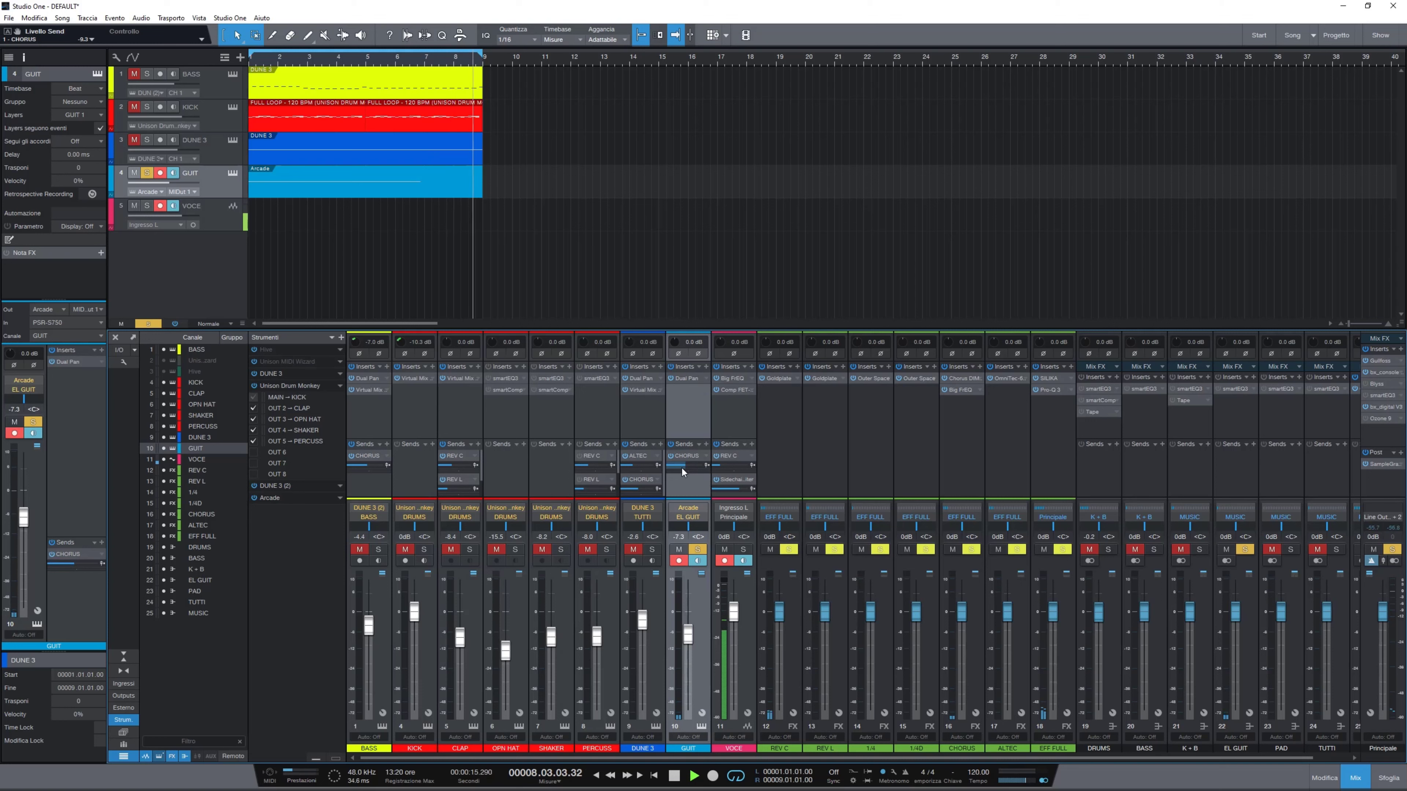
key(alt+Tab)
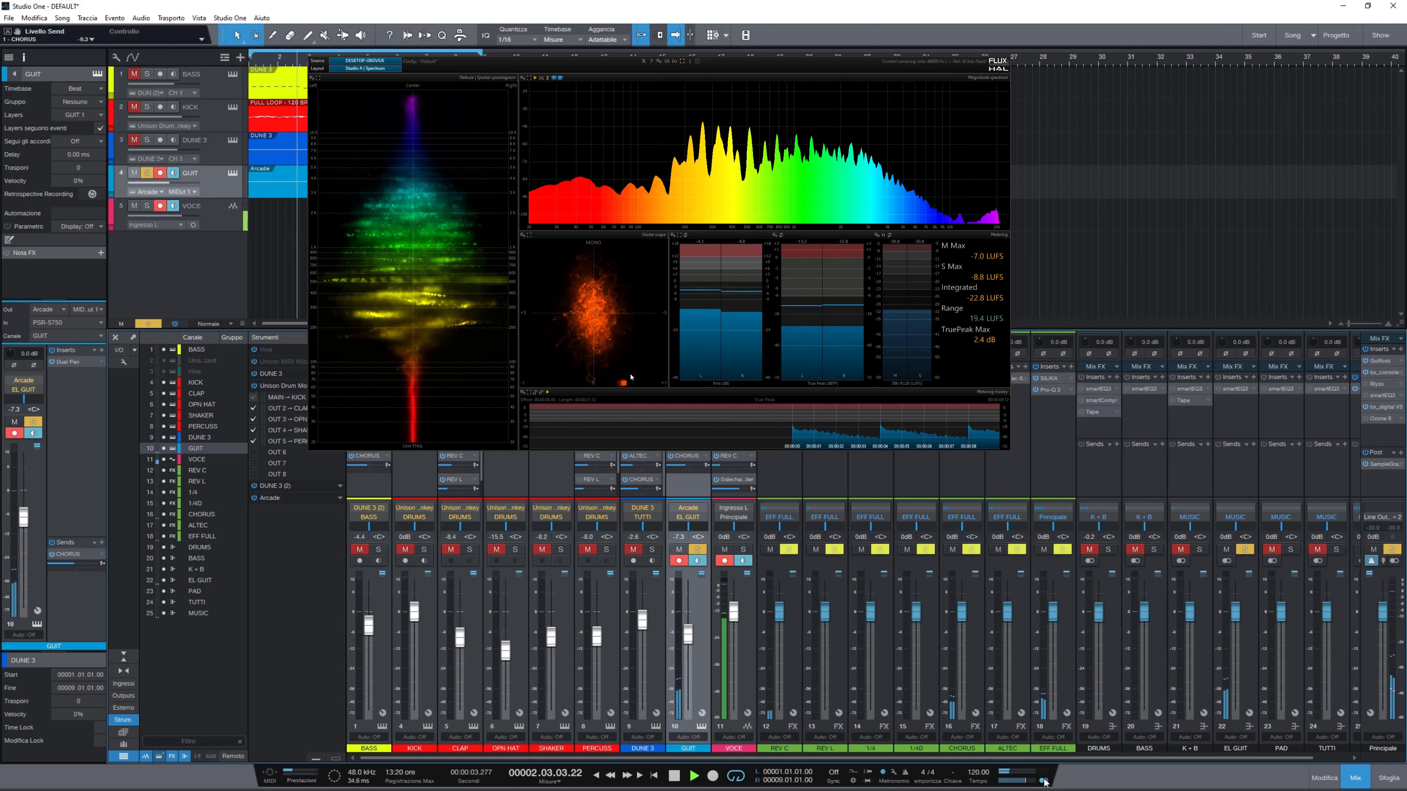
click(697, 551)
click(697, 550)
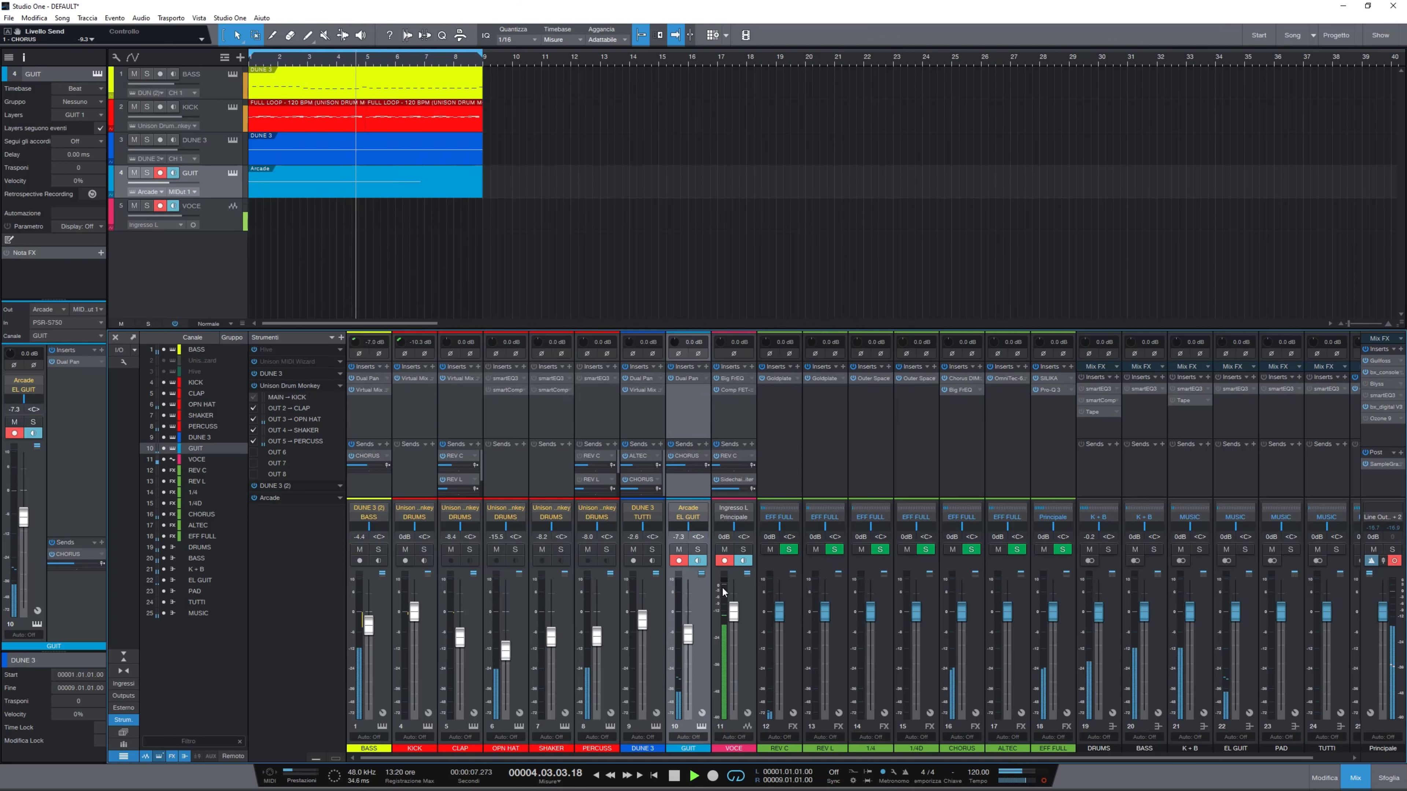